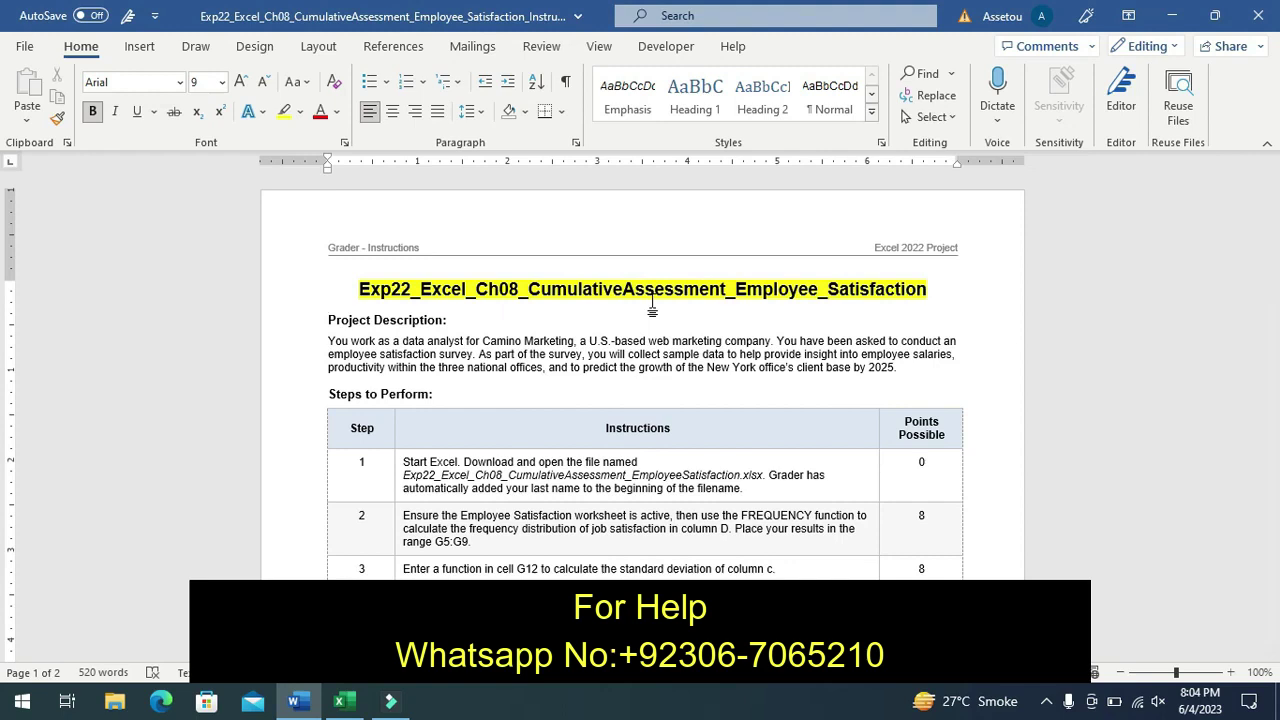
Clear the yellow highlight from the title and step 1 in the Word instructions.
double_click(652, 300)
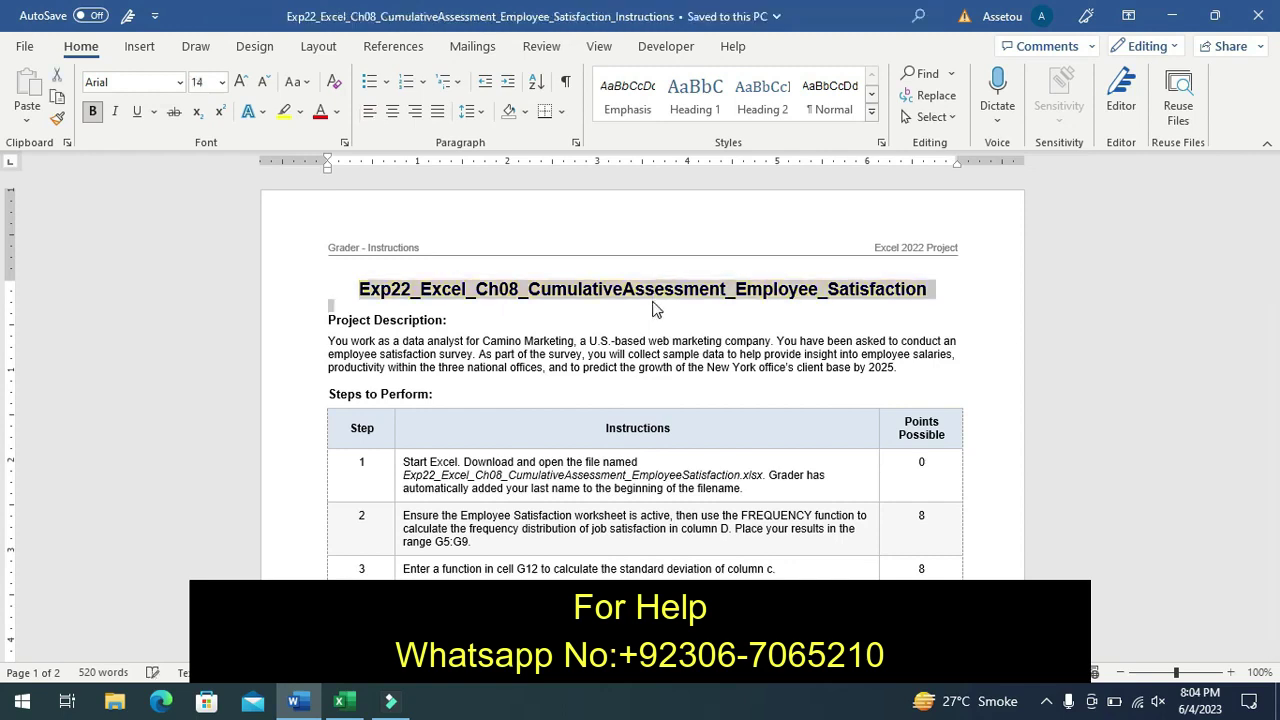
left_click(393, 490)
right_click(395, 488)
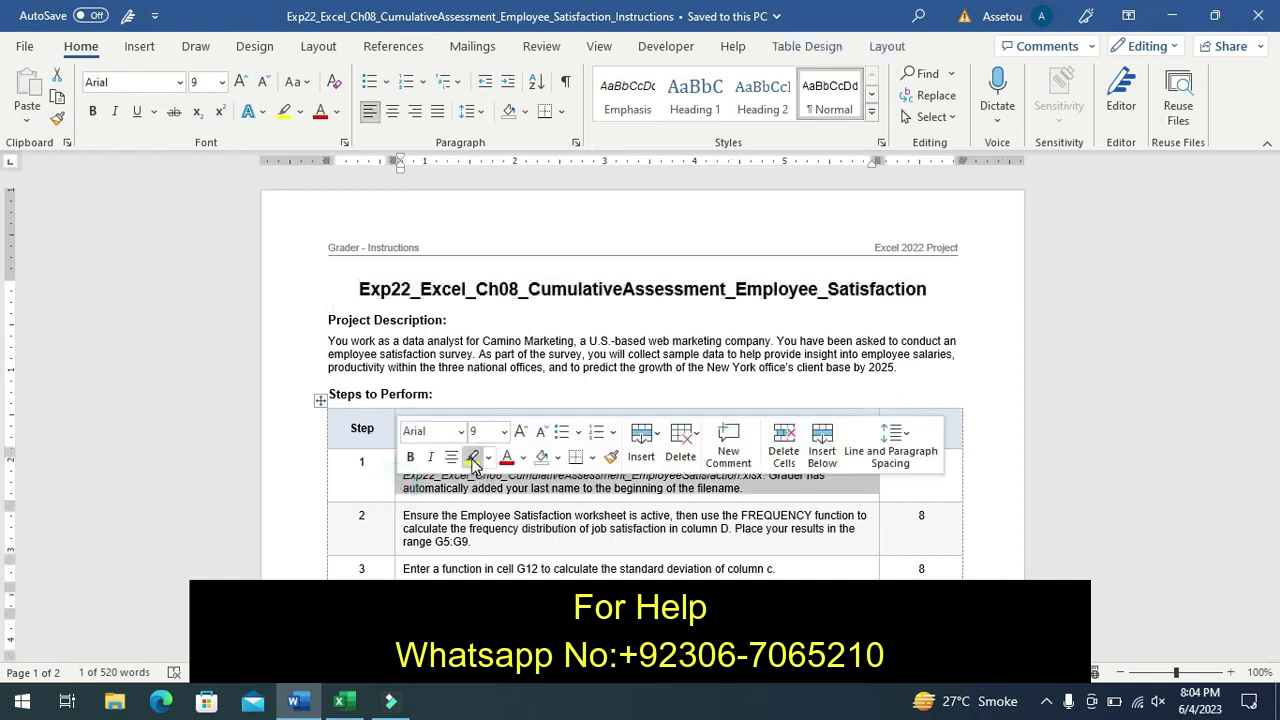
left_click(472, 457)
left_click(360, 485)
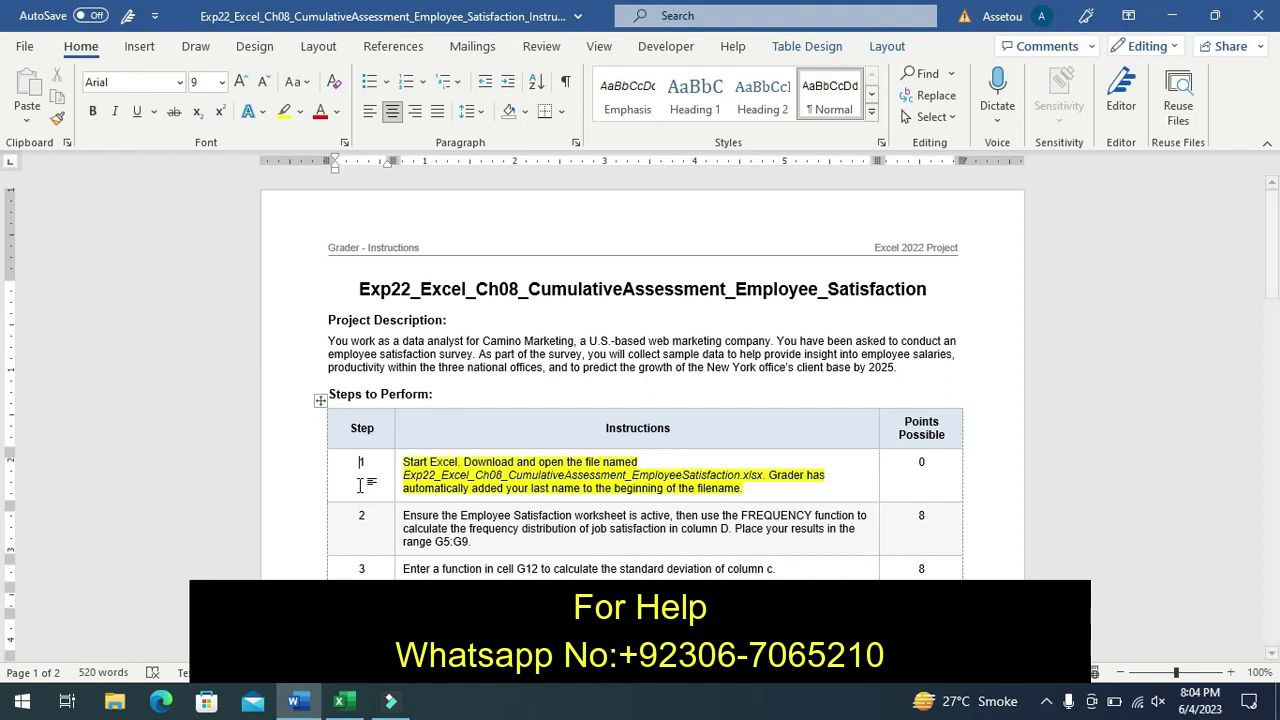
key("ctrl+z")
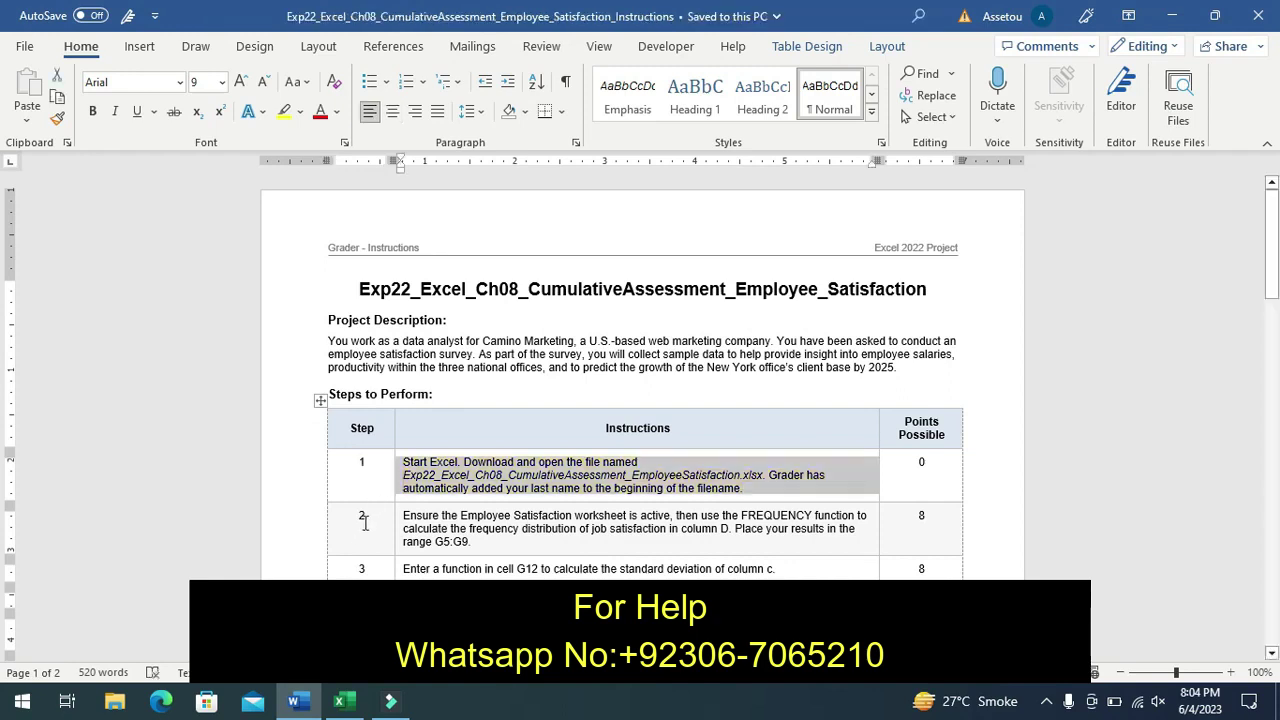
Highlight step 2's instruction yellow, then begin typing =fre in Excel cell G5.
left_click(399, 528)
left_click(474, 518)
left_click(365, 537)
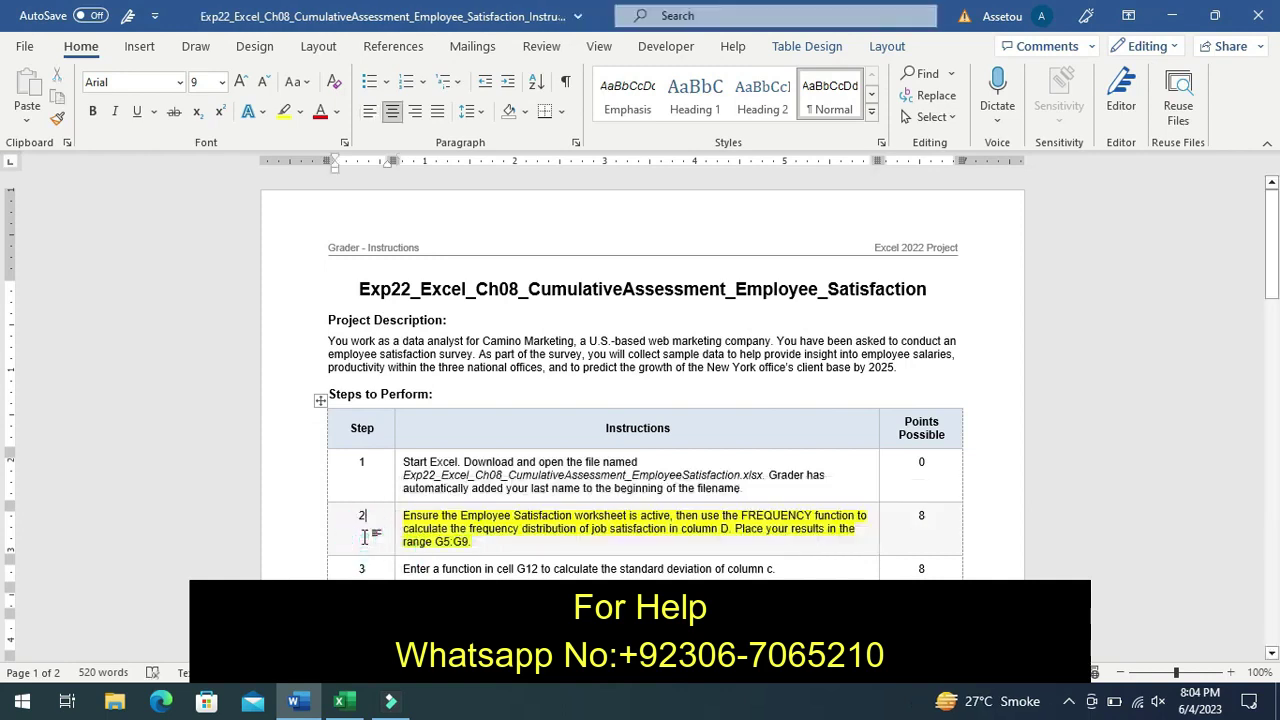
left_click(339, 701)
type("=fre")
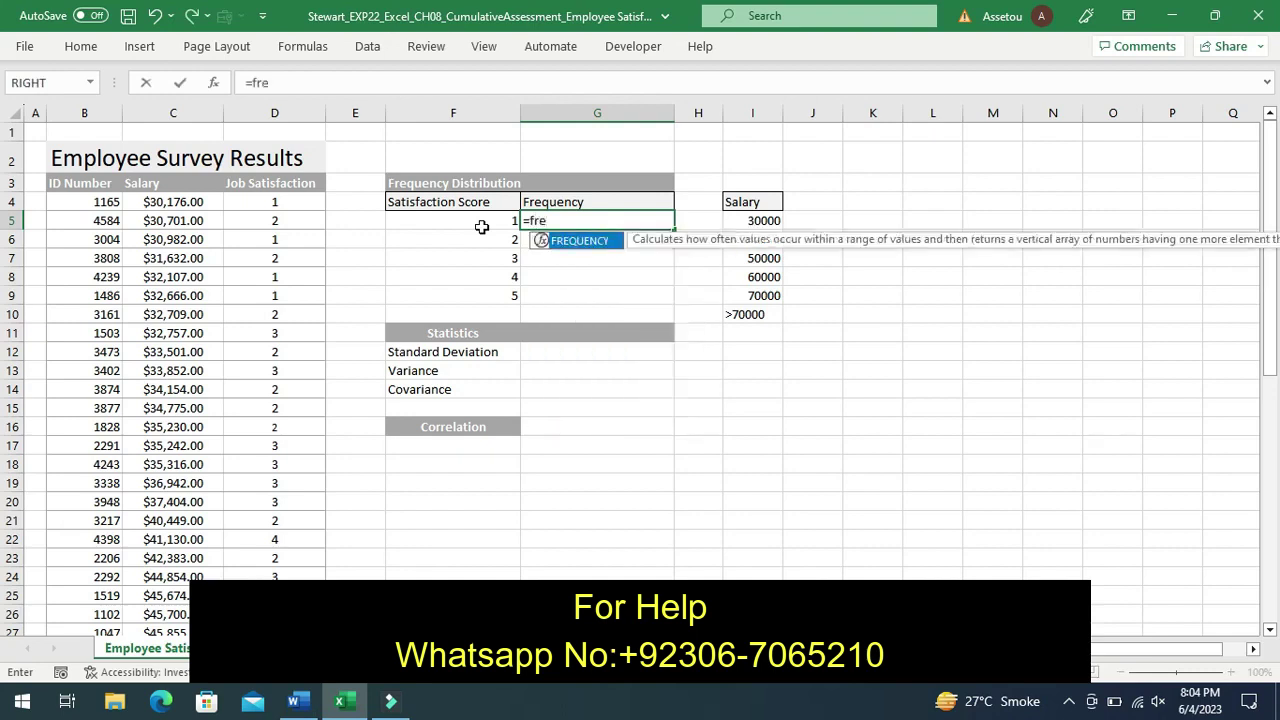
Enter =FREQUENCY(D4:D53,F5:F9) in G5, returning frequencies 4, 9, 10, 14, 13 and 0.
double_click(576, 245)
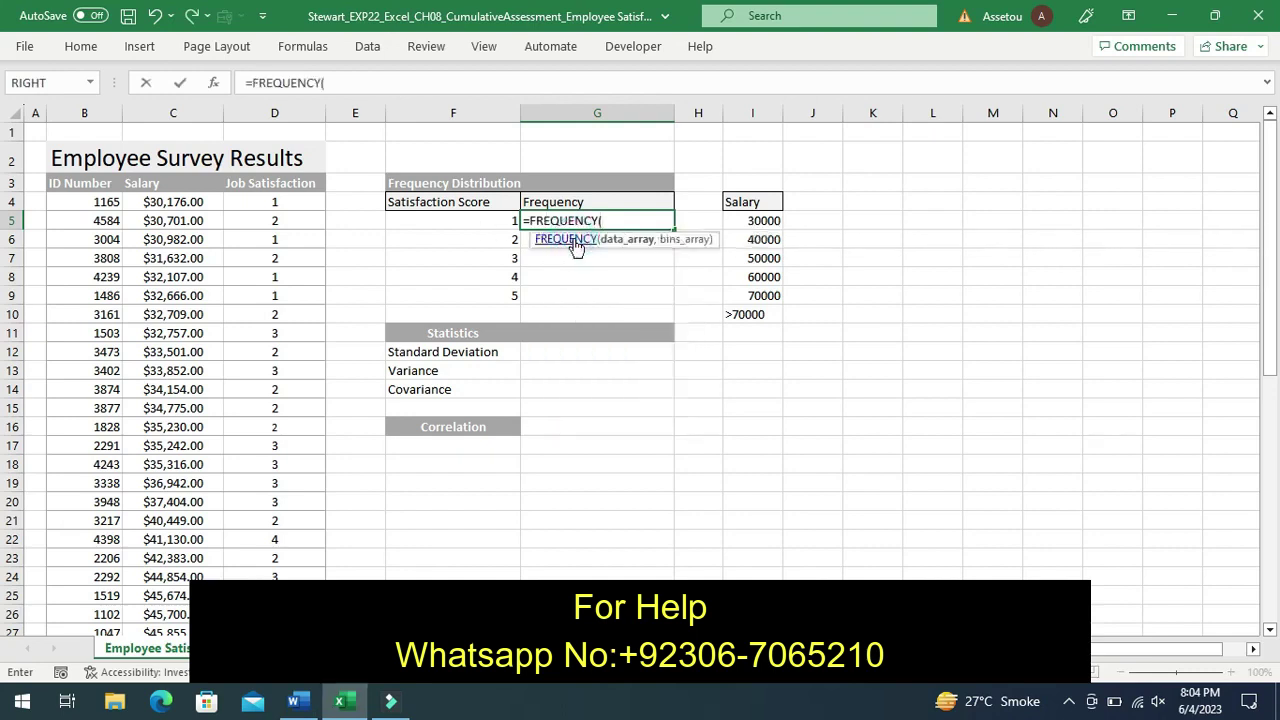
key("Left")
key("Left")
key("Left")
key("Up")
key("ctrl+shift+Down")
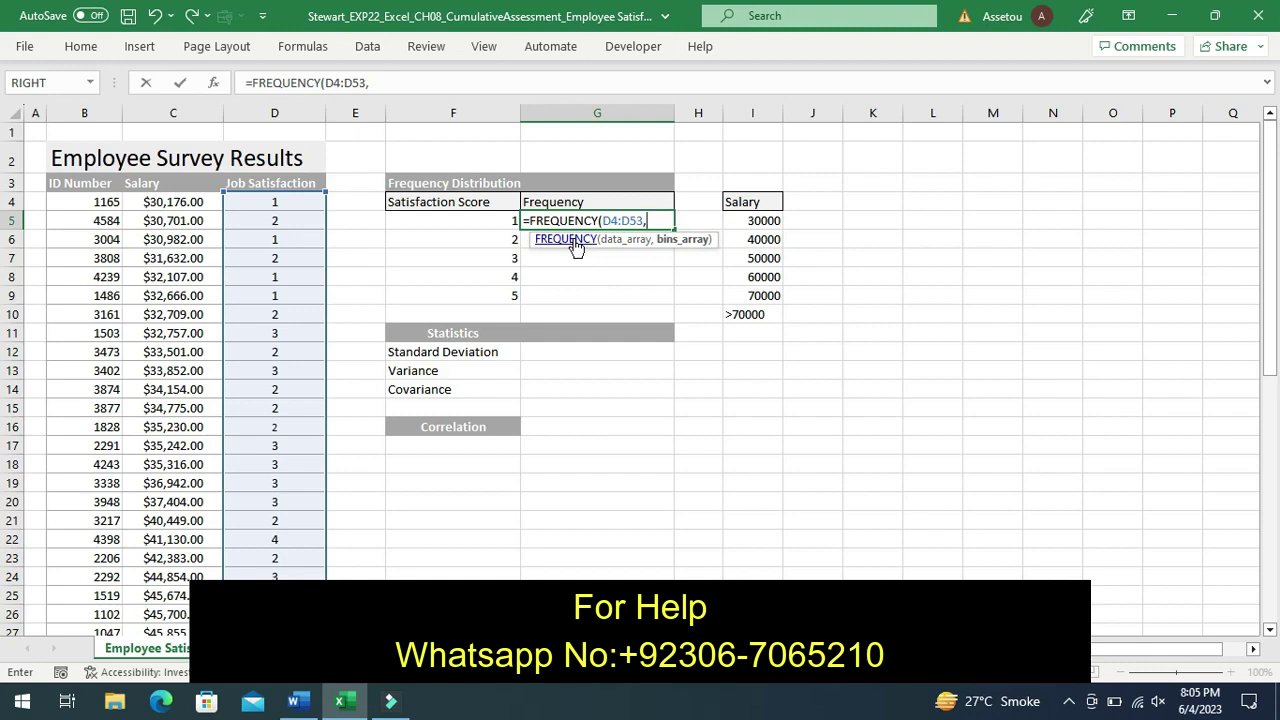
type("F5")
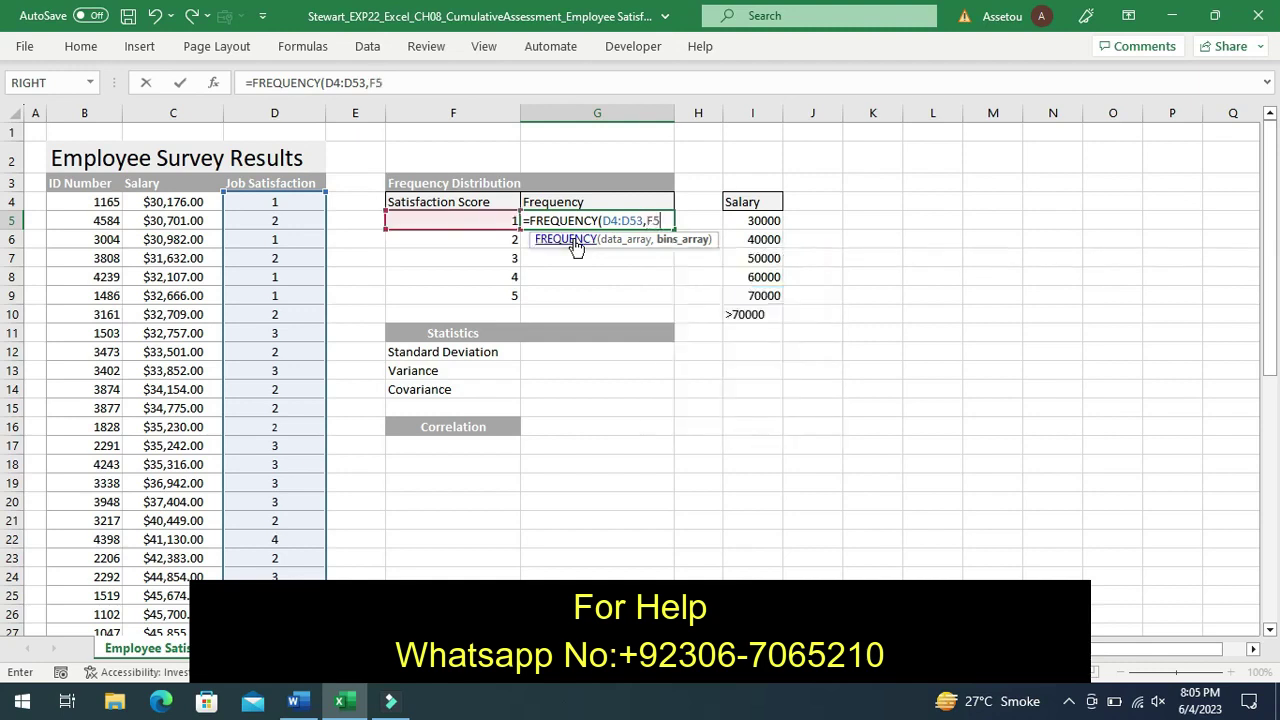
type(":F9")
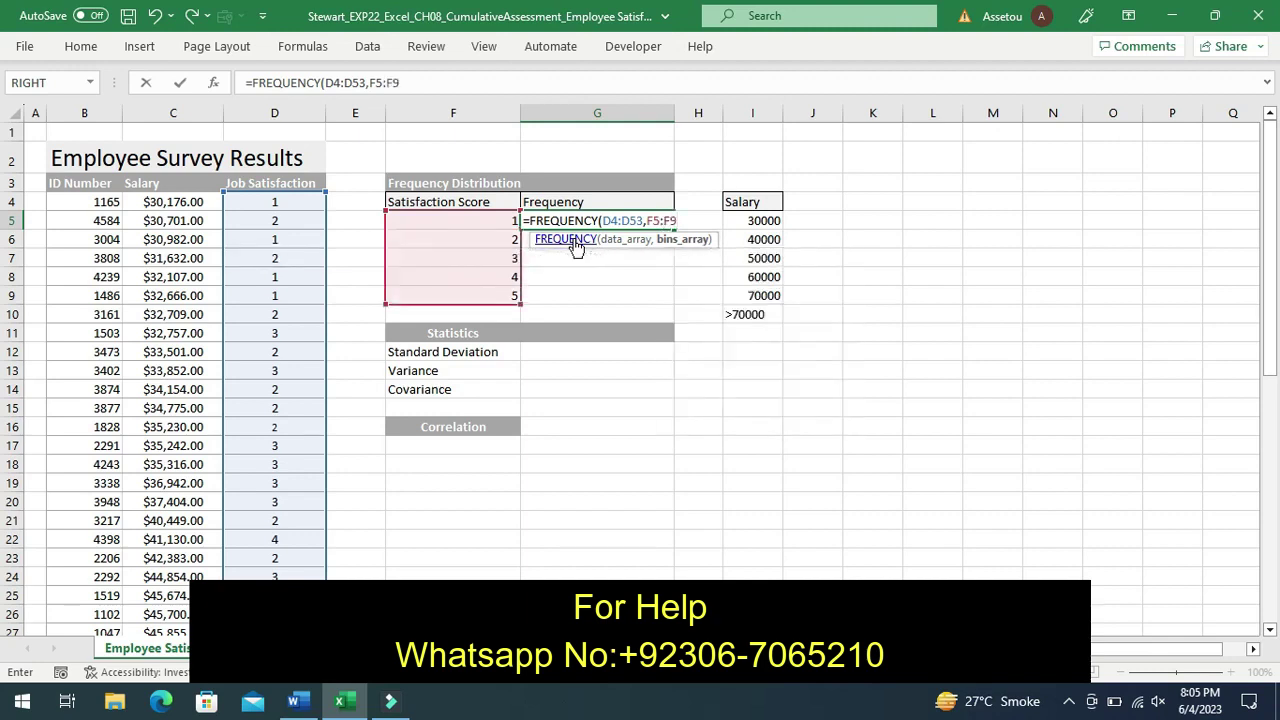
key("Return")
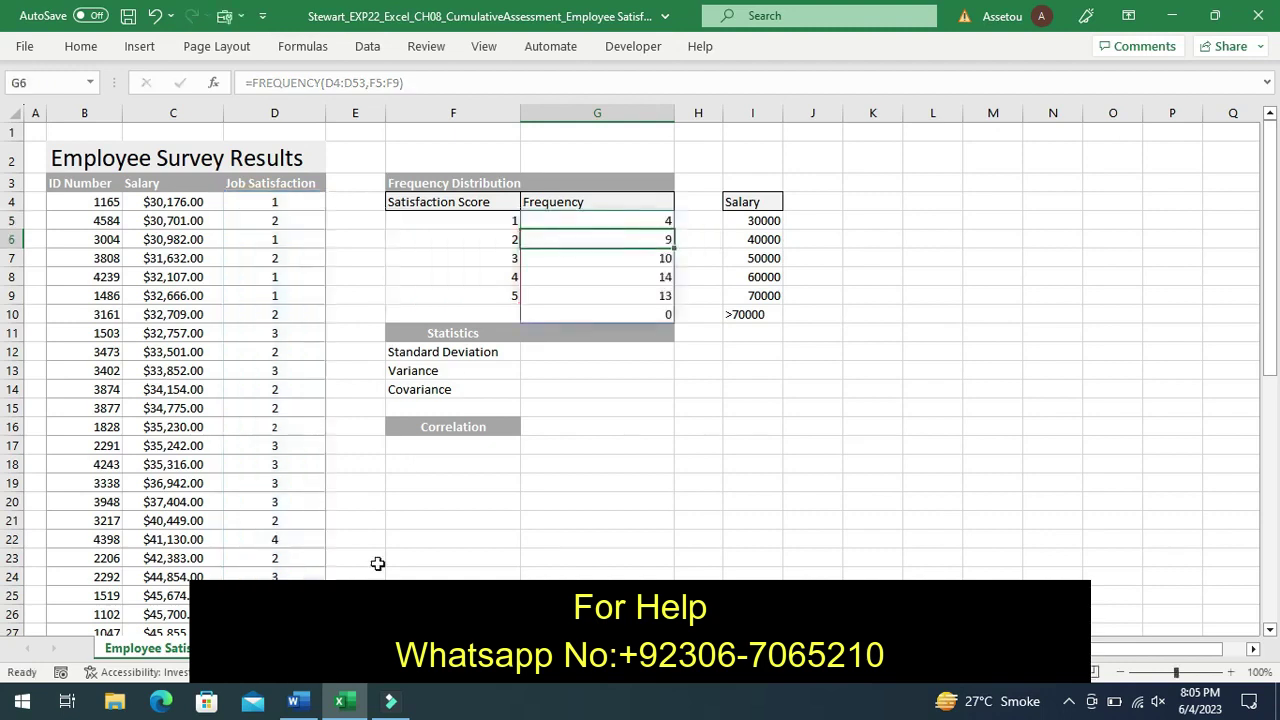
In Word, move the yellow highlight from step 2's instruction to step 3's.
left_click(294, 701)
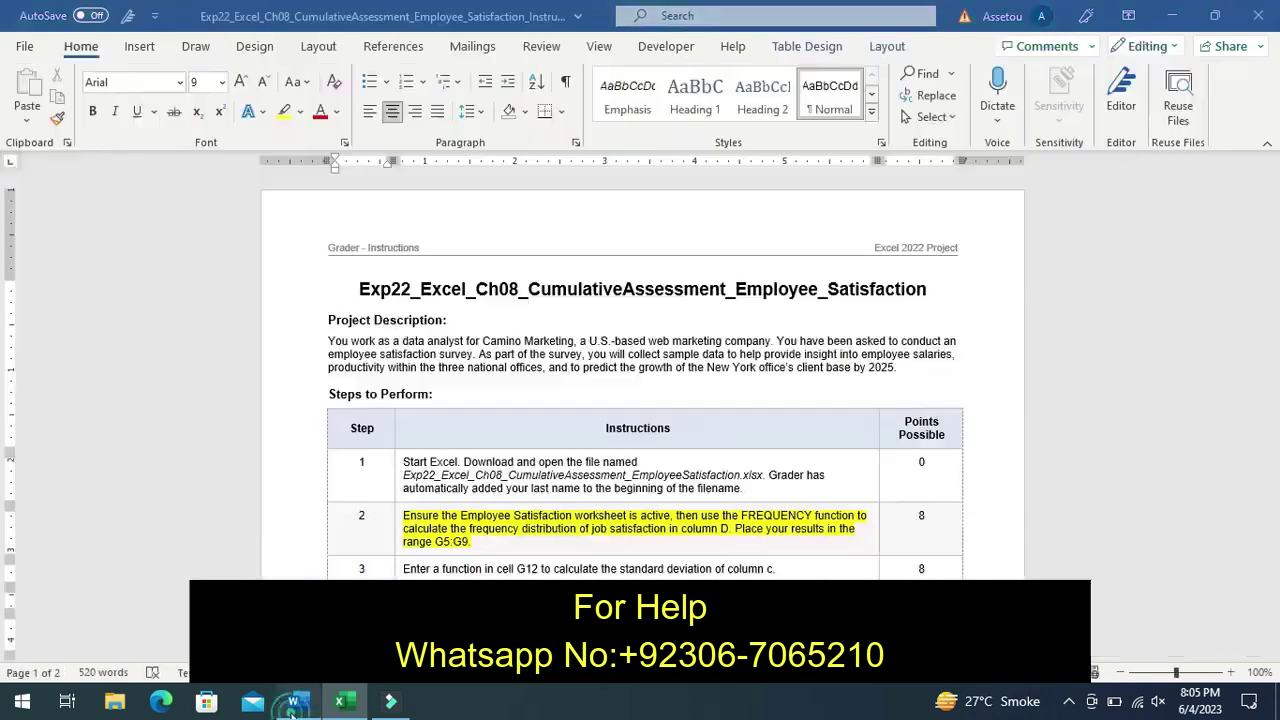
left_click(400, 520)
left_click_drag(1271, 265, 1274, 326)
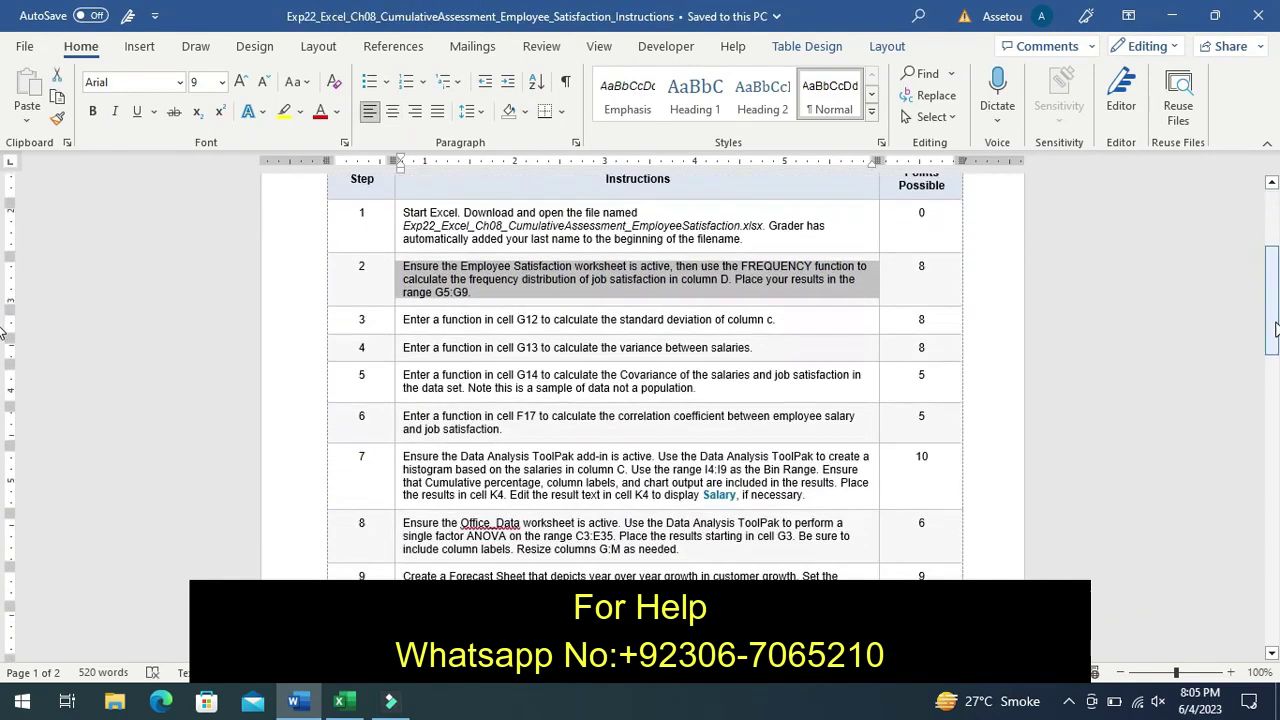
left_click(400, 325)
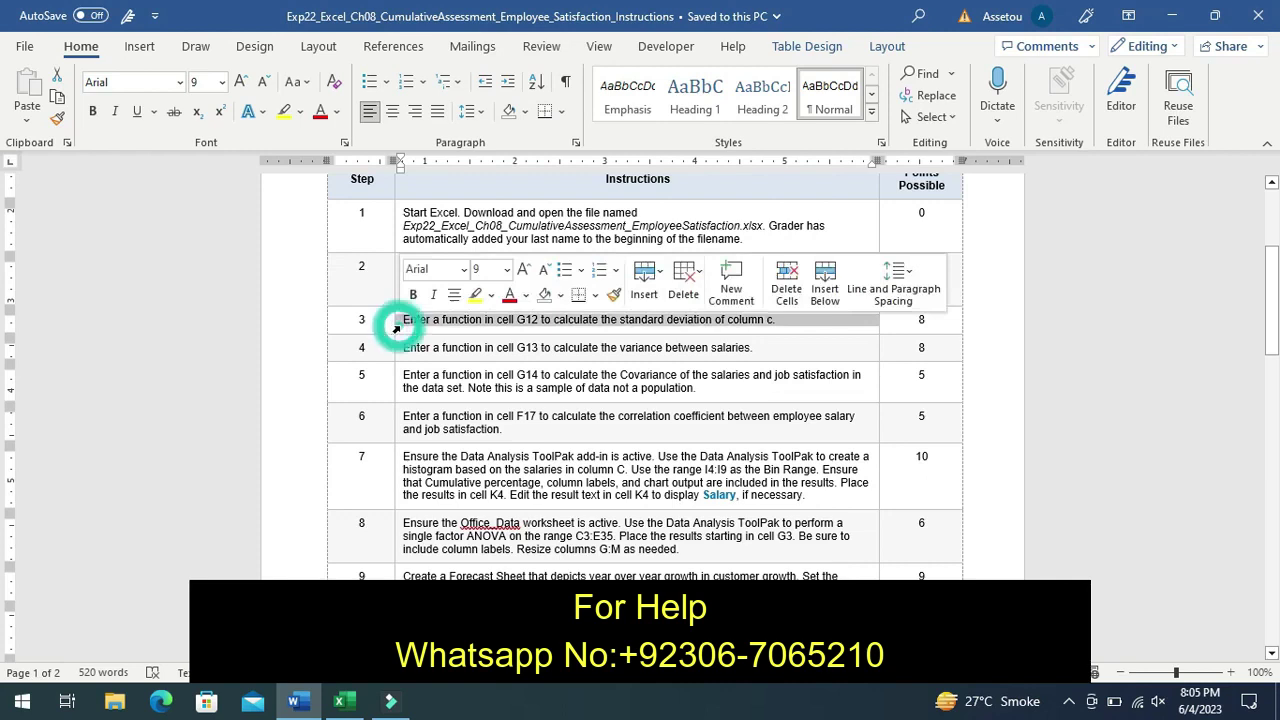
left_click(476, 296)
left_click(370, 347)
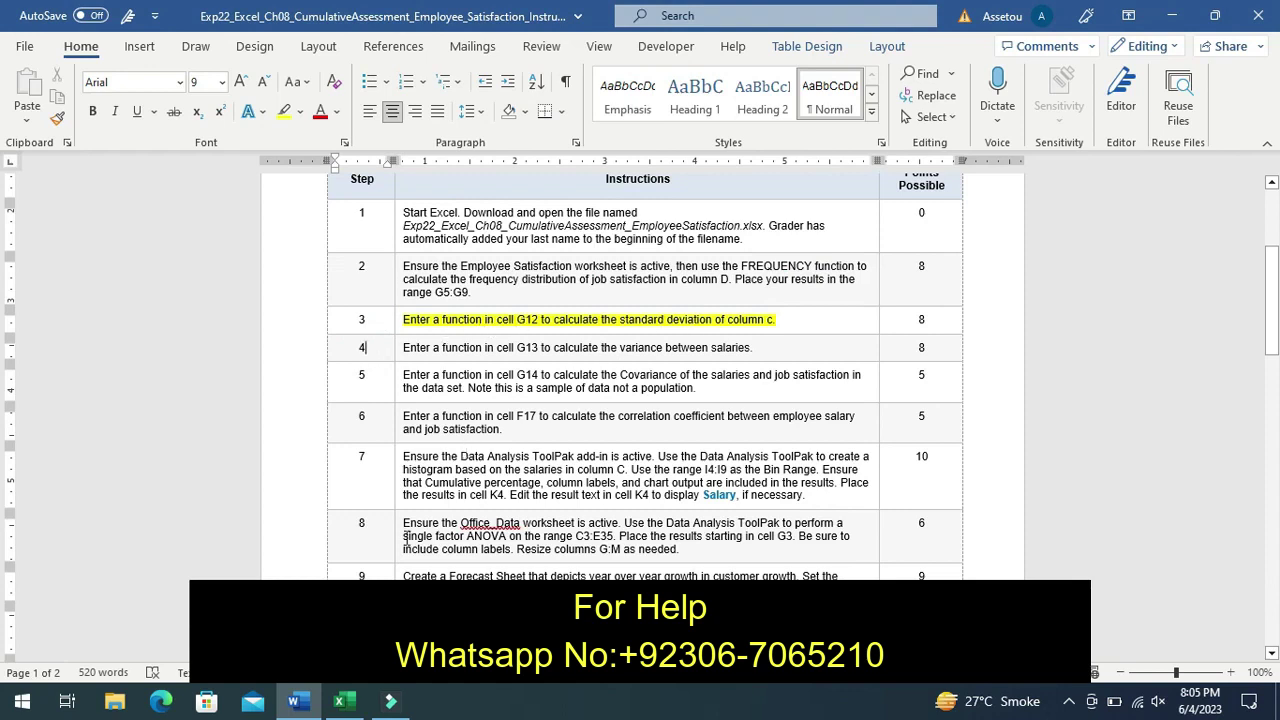
left_click(340, 701)
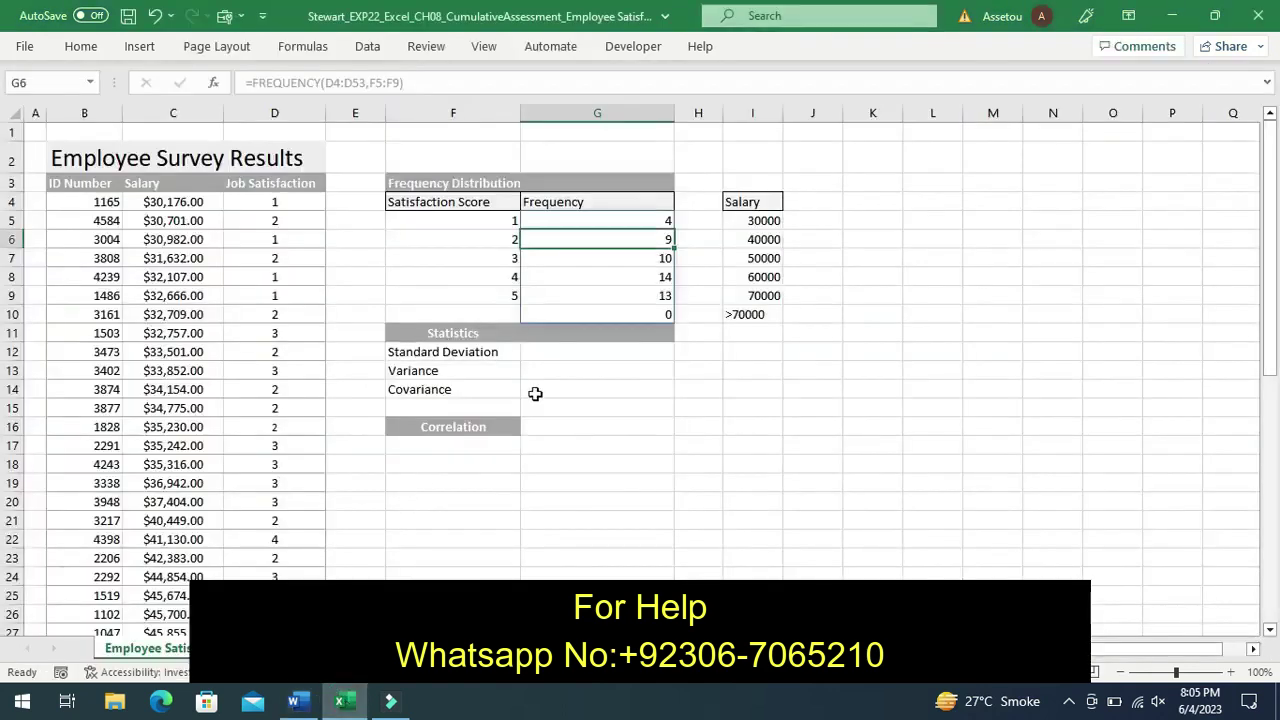
Enter =STDEV.S(C4:C53) in G12 for a salary standard deviation of 13830.30896.
left_click(551, 358)
type("=std")
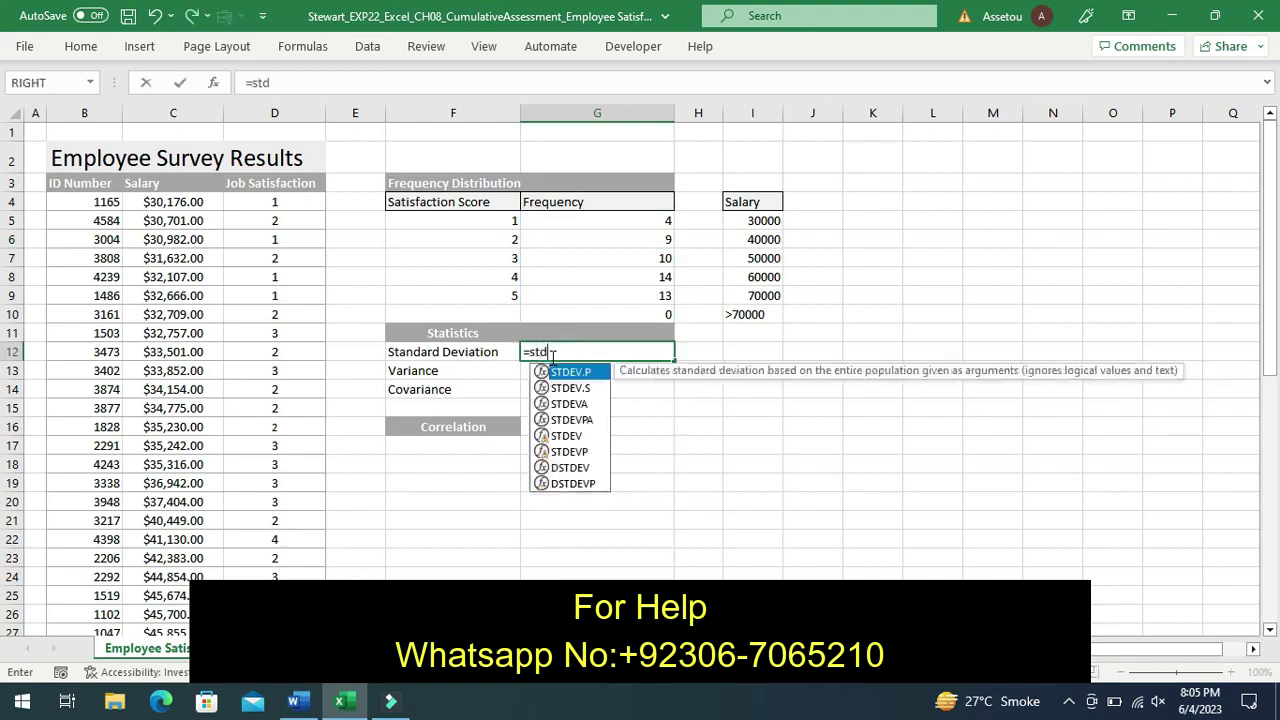
double_click(569, 387)
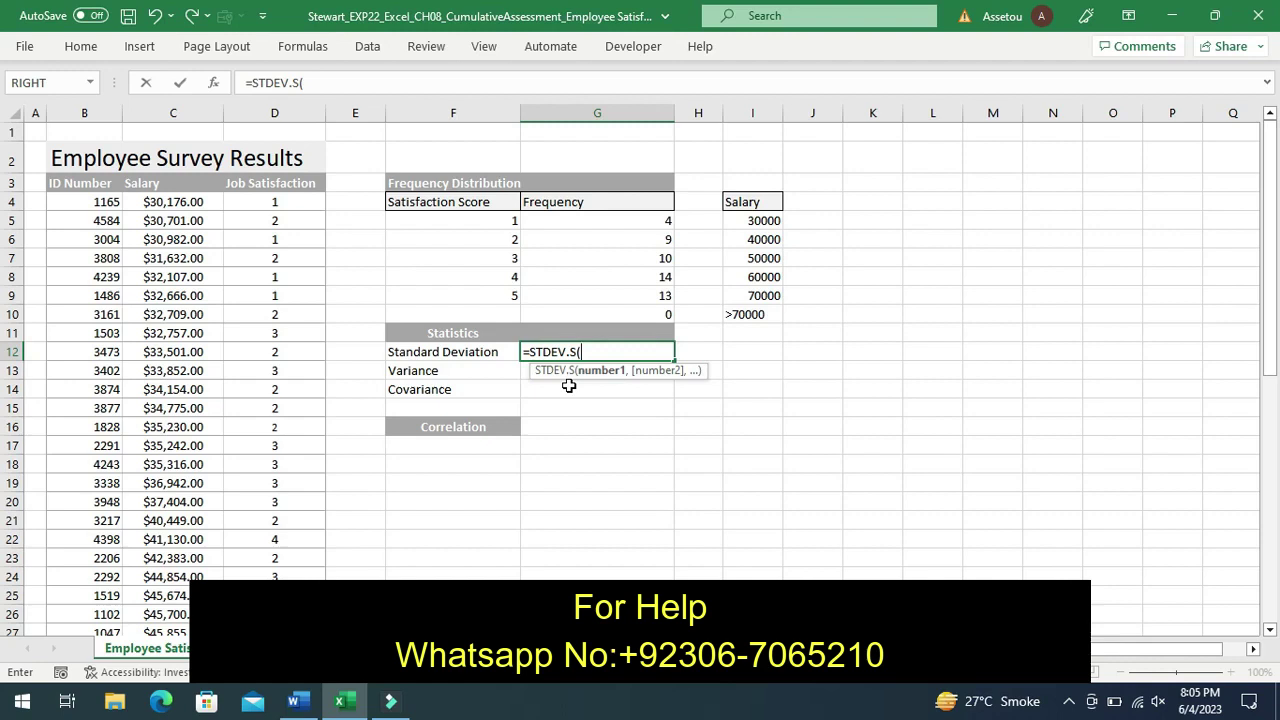
type("C4")
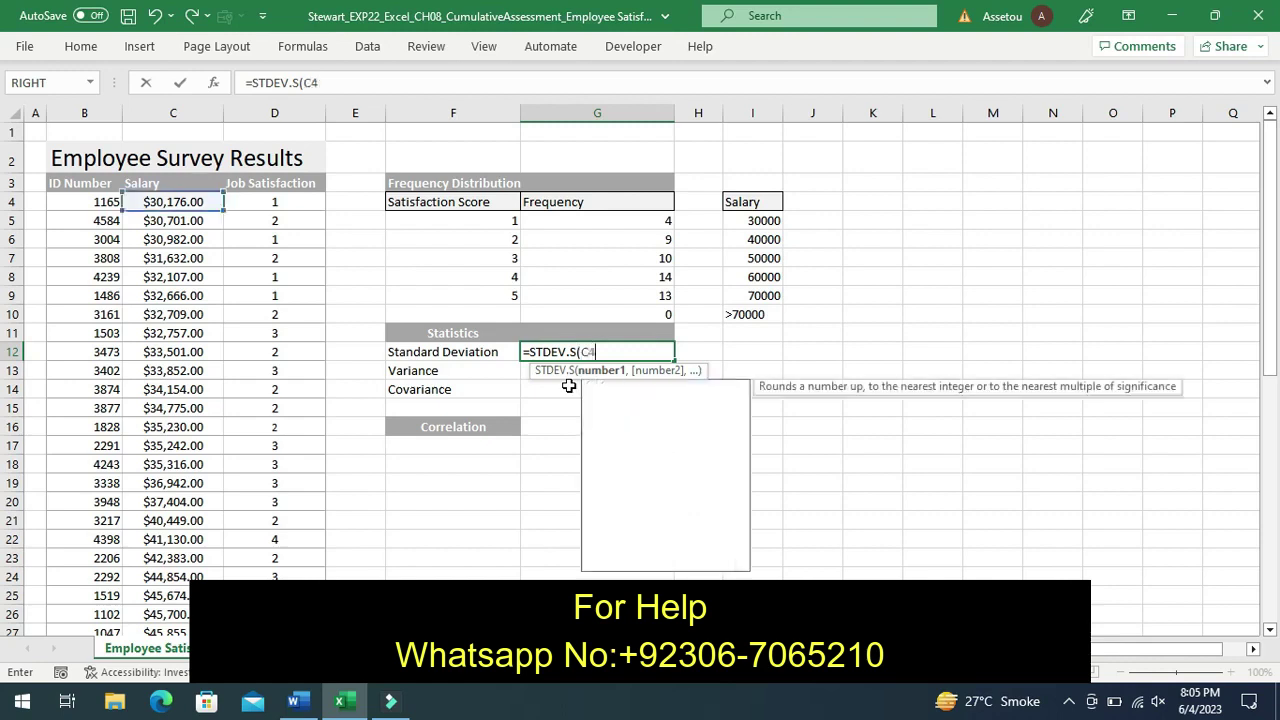
type(":C")
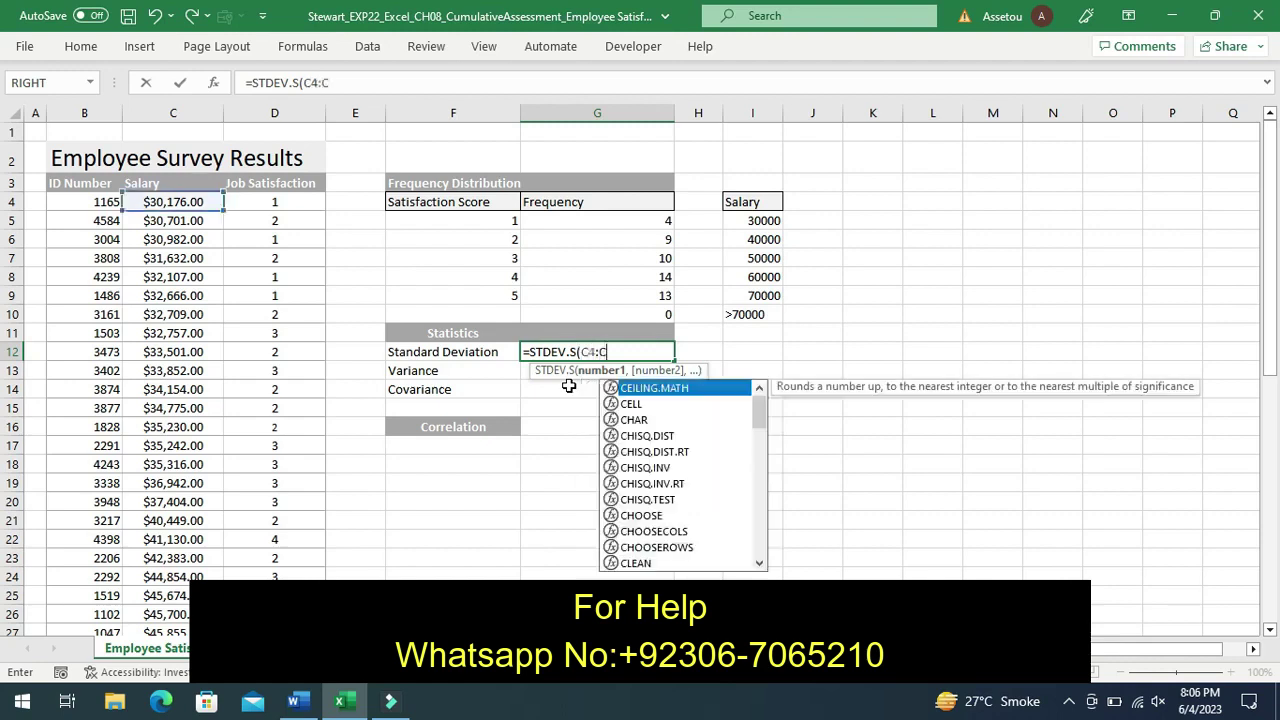
type("53")
key("Return")
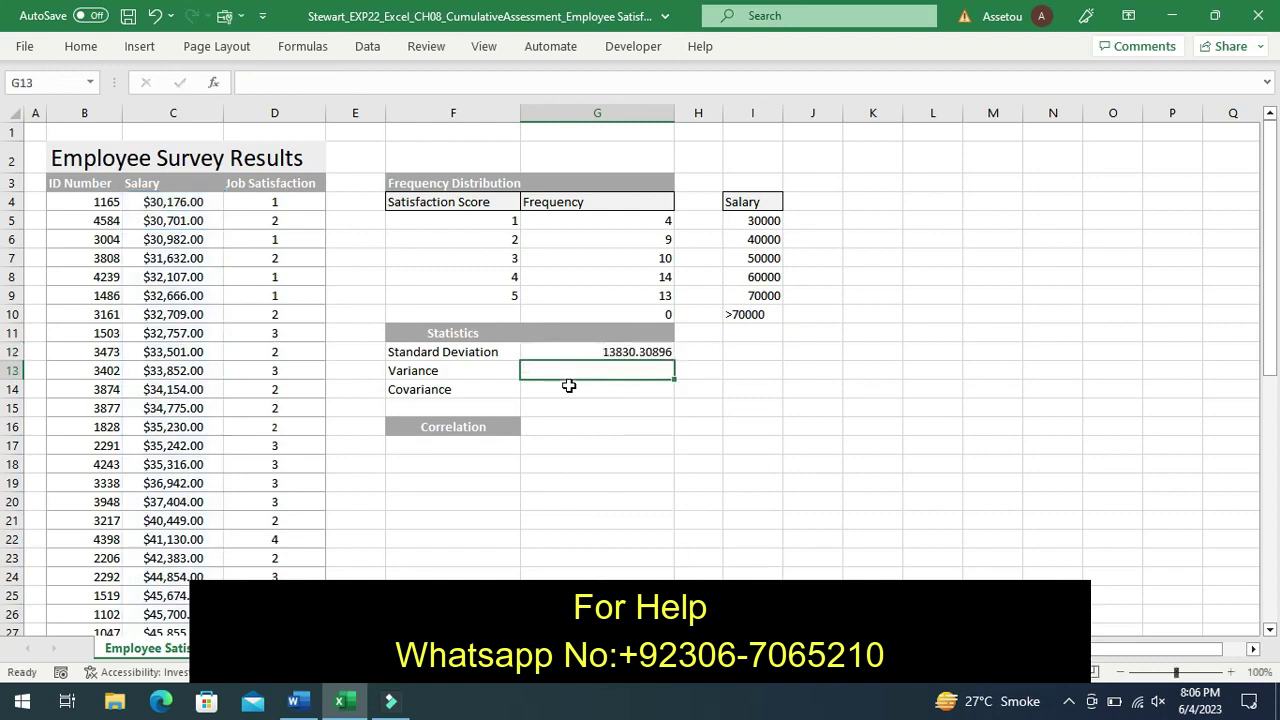
left_click(300, 702)
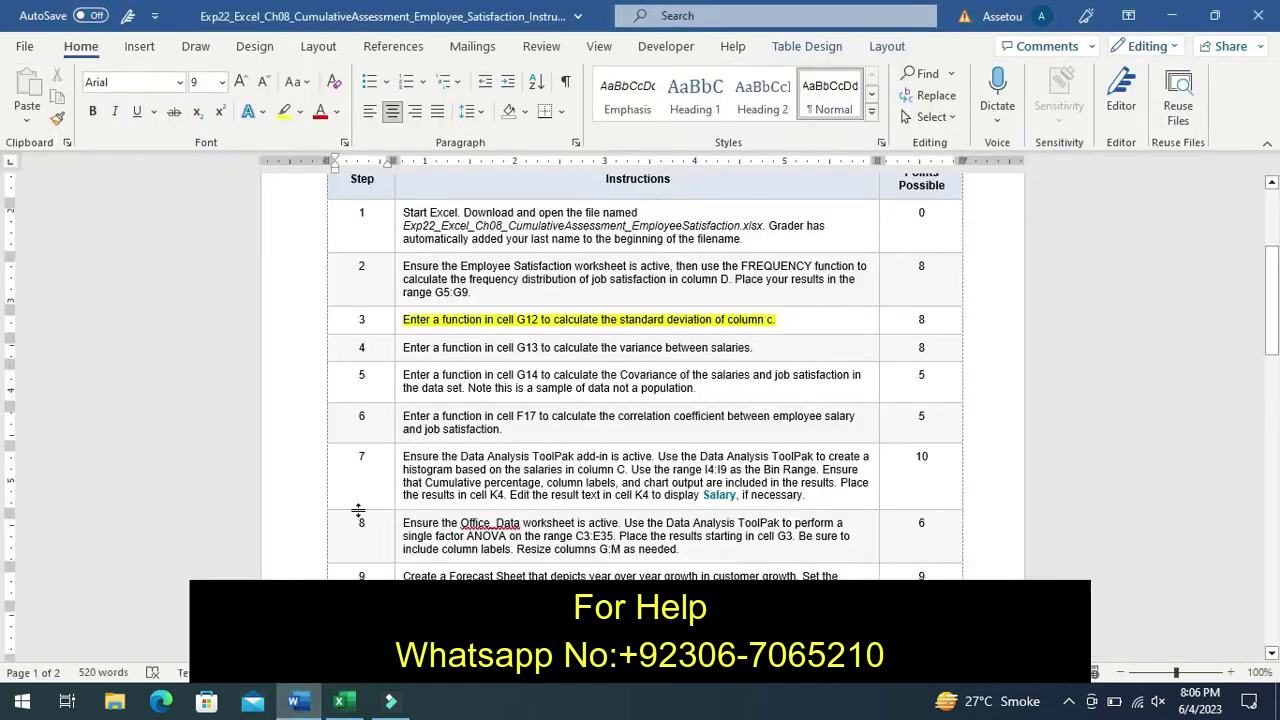
In Word, move the yellow highlight from step 3 to step 4's variance instruction.
key("ctrl+z")
key("ctrl+s")
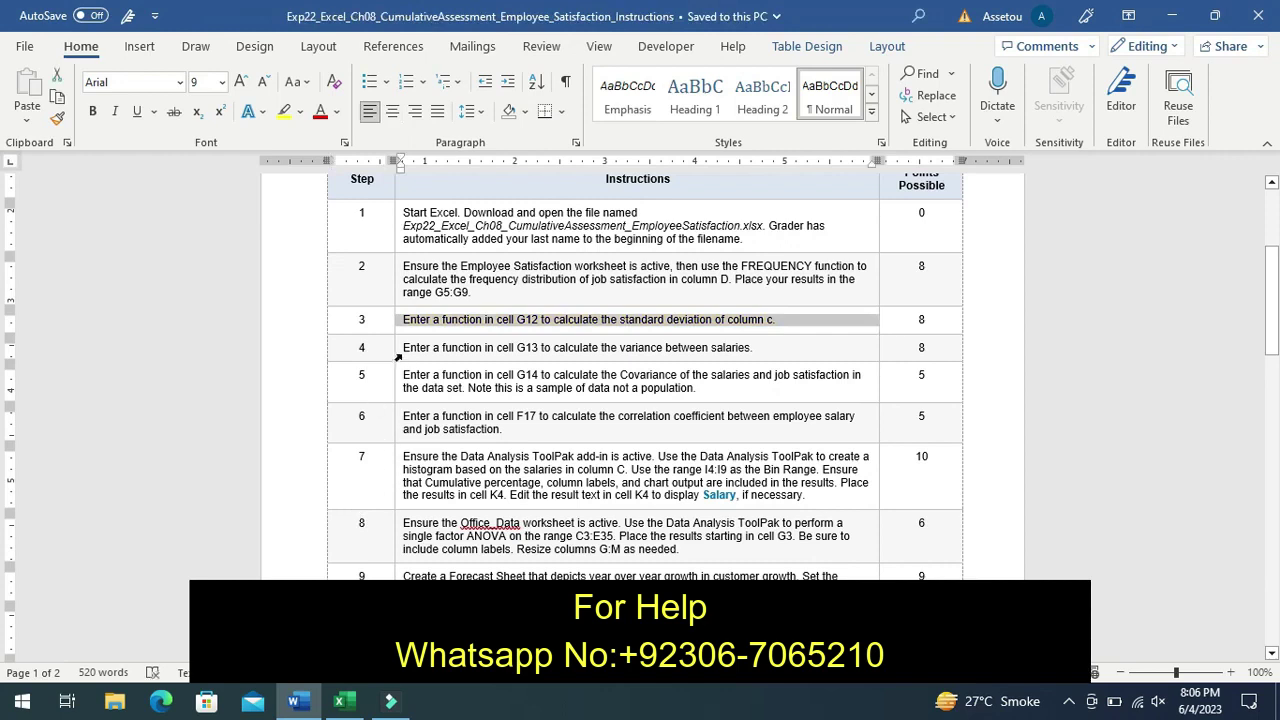
left_click(397, 352)
left_click(474, 325)
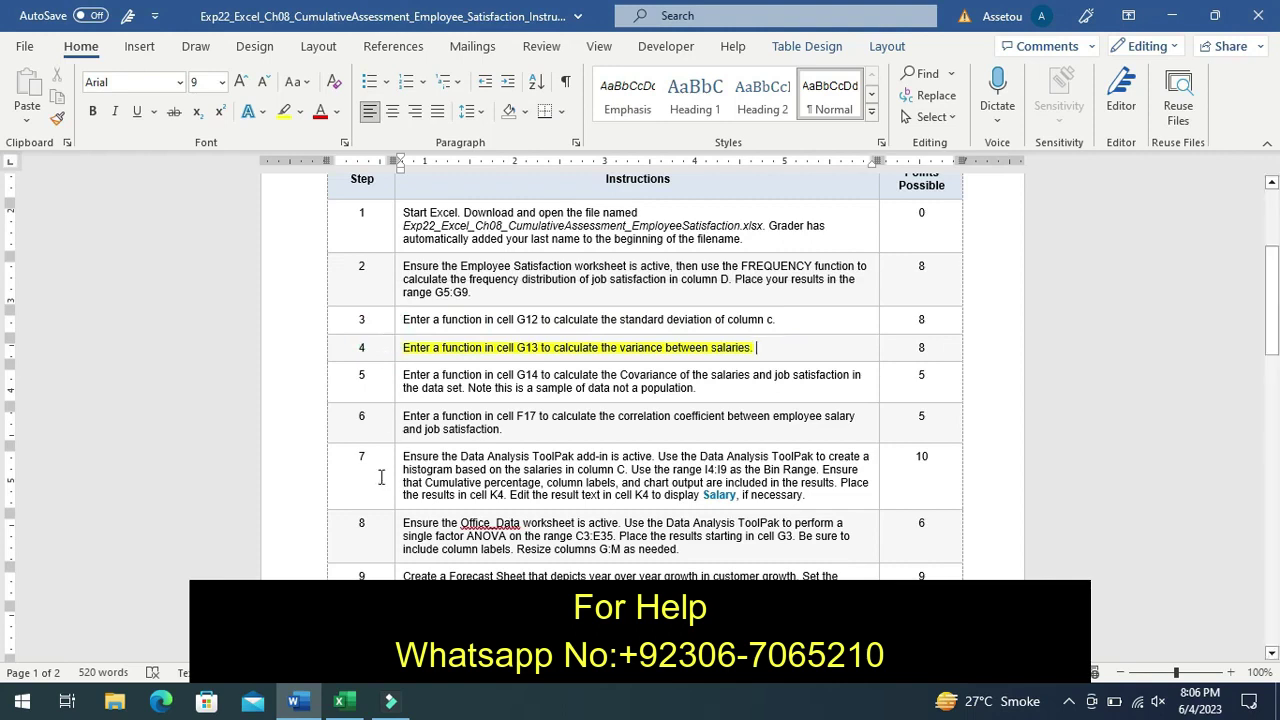
left_click(340, 701)
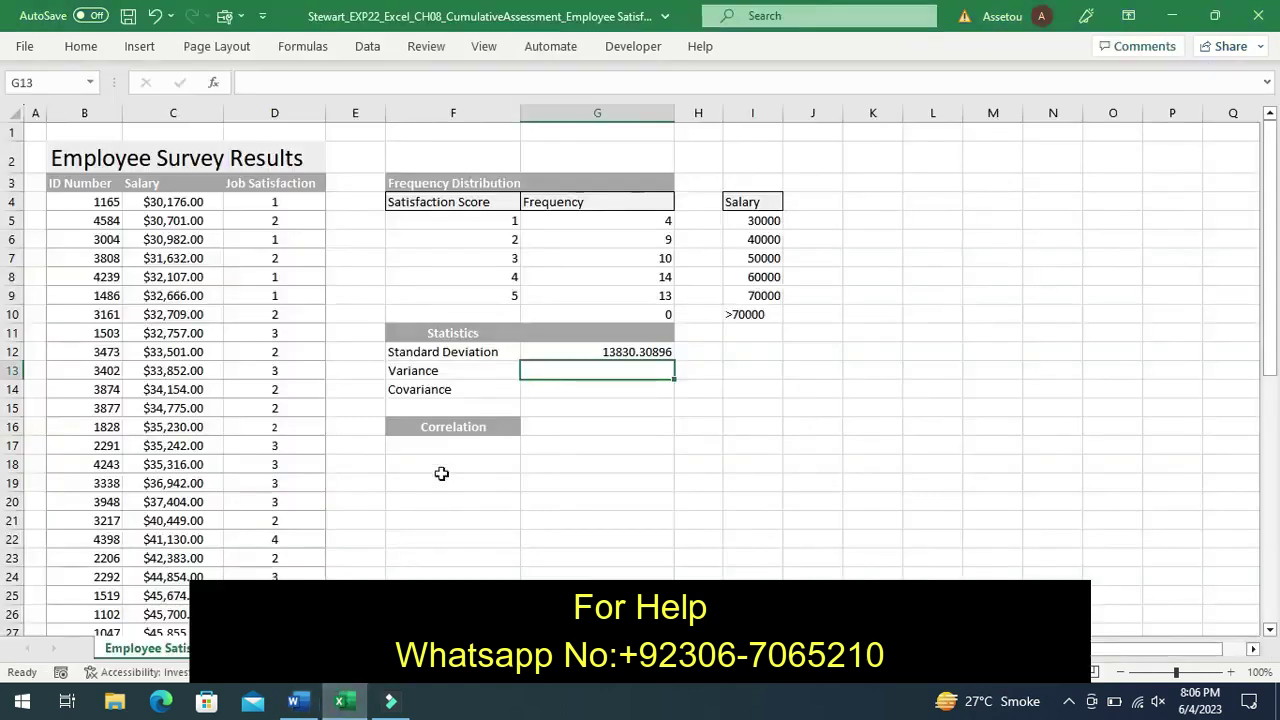
Enter =VAR(C4:C53) in G13, replacing a mistaken VARPA pick, giving 191277446.
type("=")
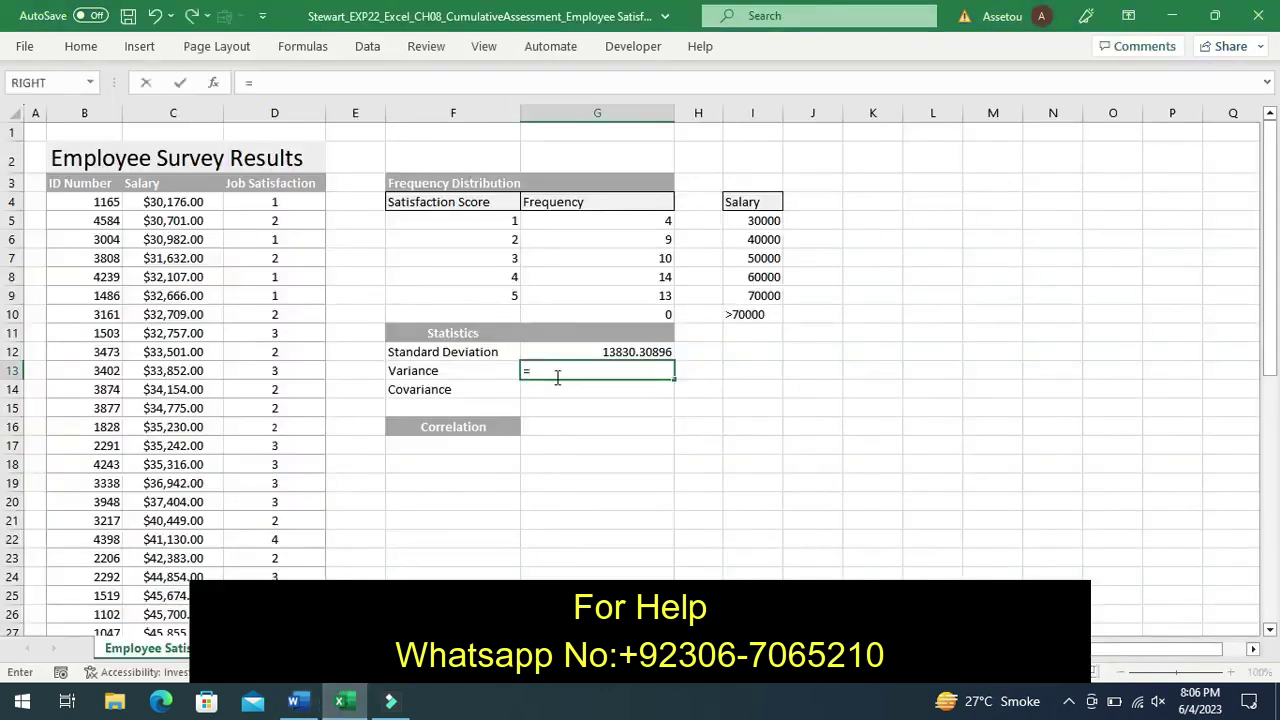
type("var")
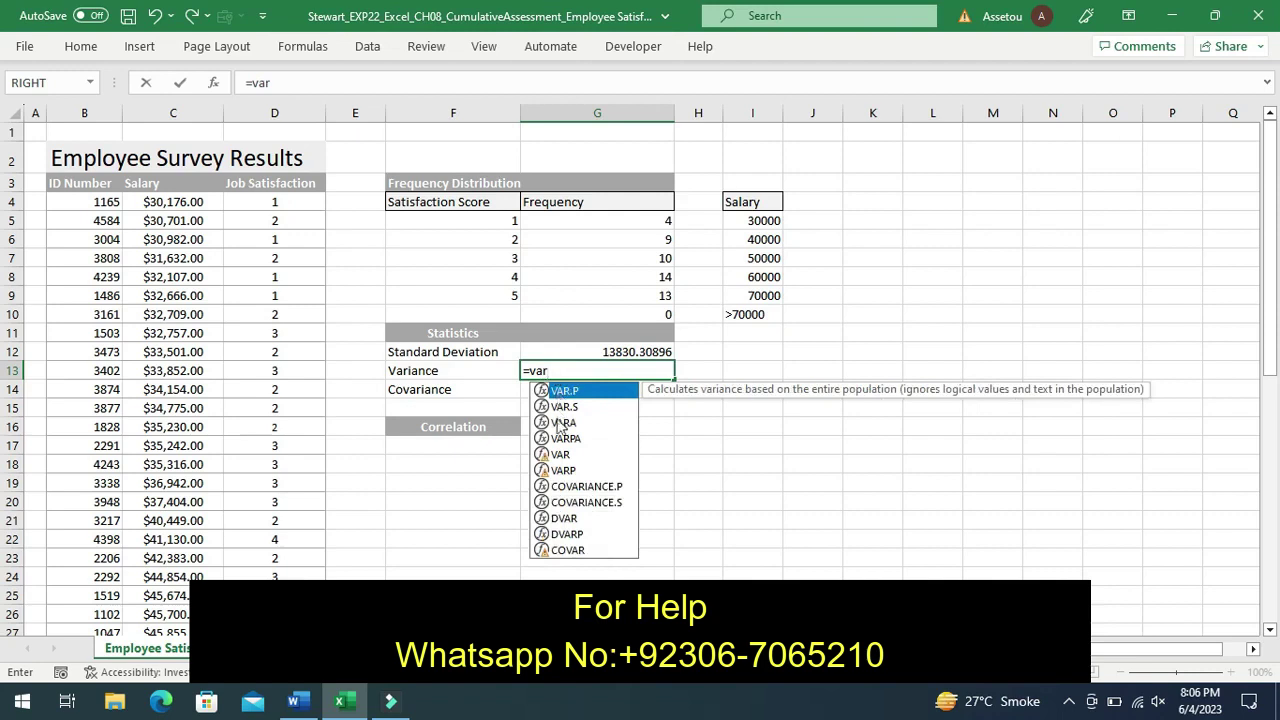
double_click(558, 442)
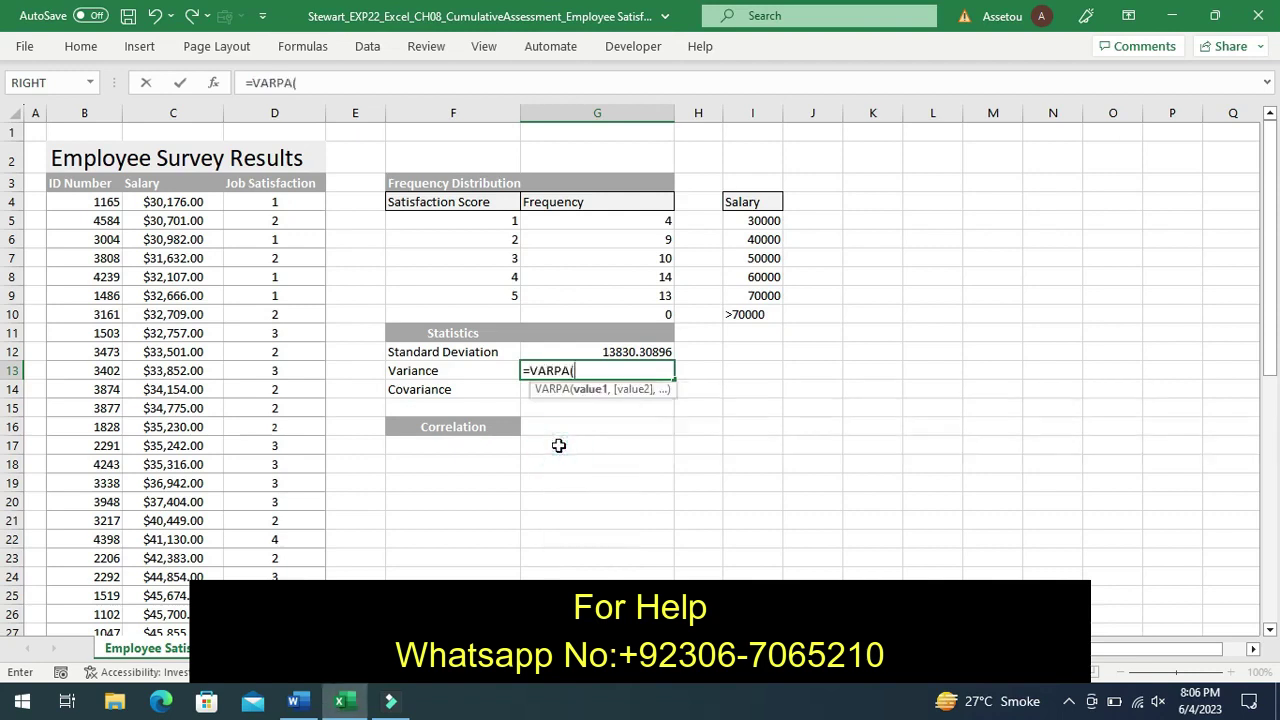
key("BackSpace")
key("BackSpace")
key("BackSpace")
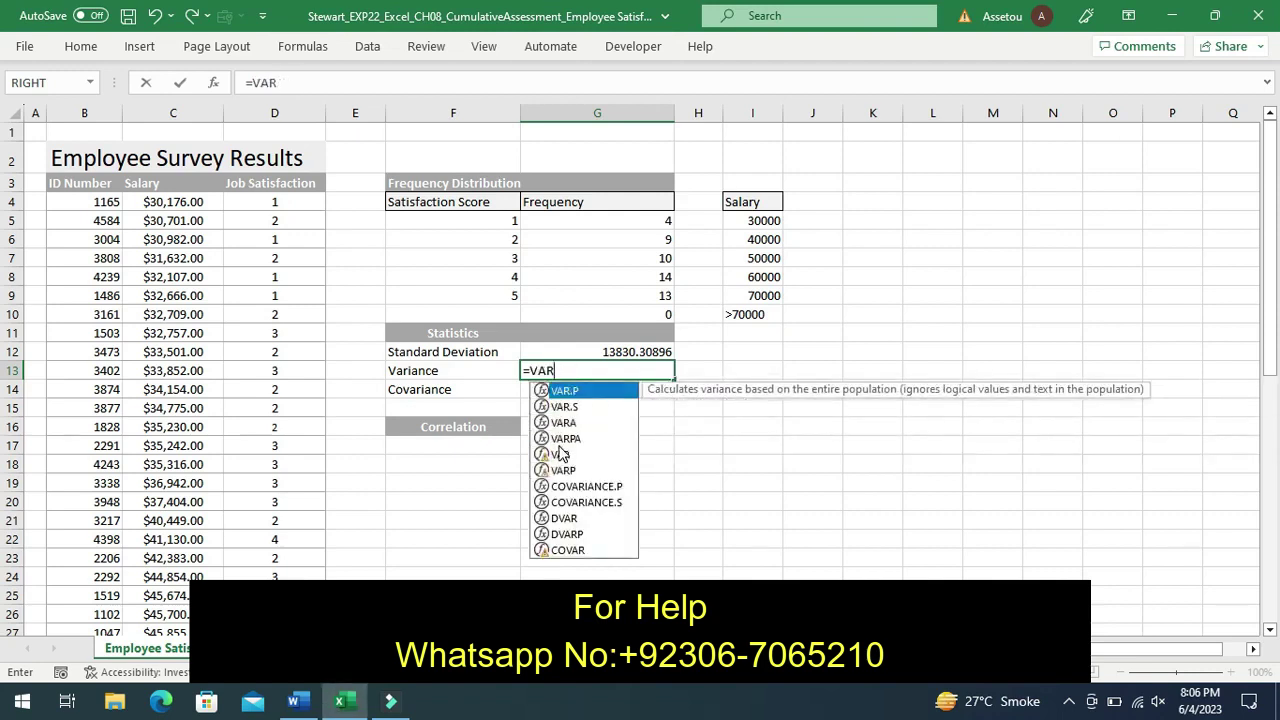
double_click(556, 454)
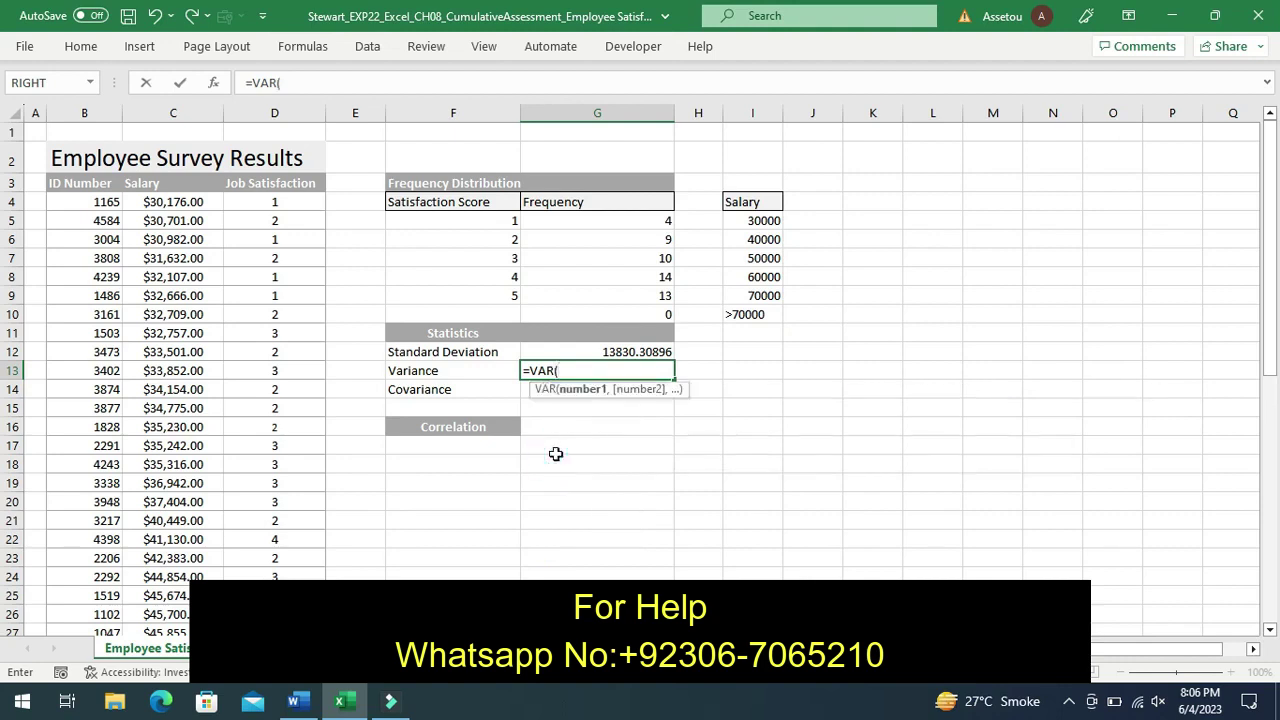
type("C")
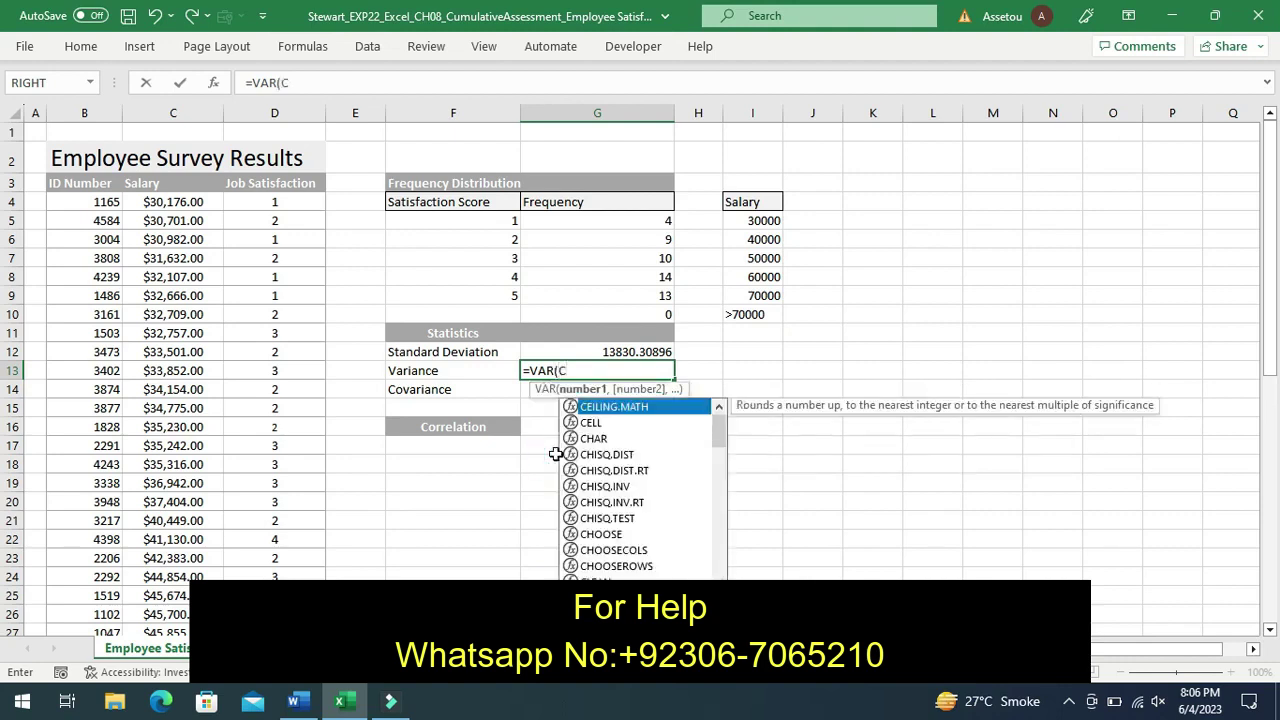
type("4:")
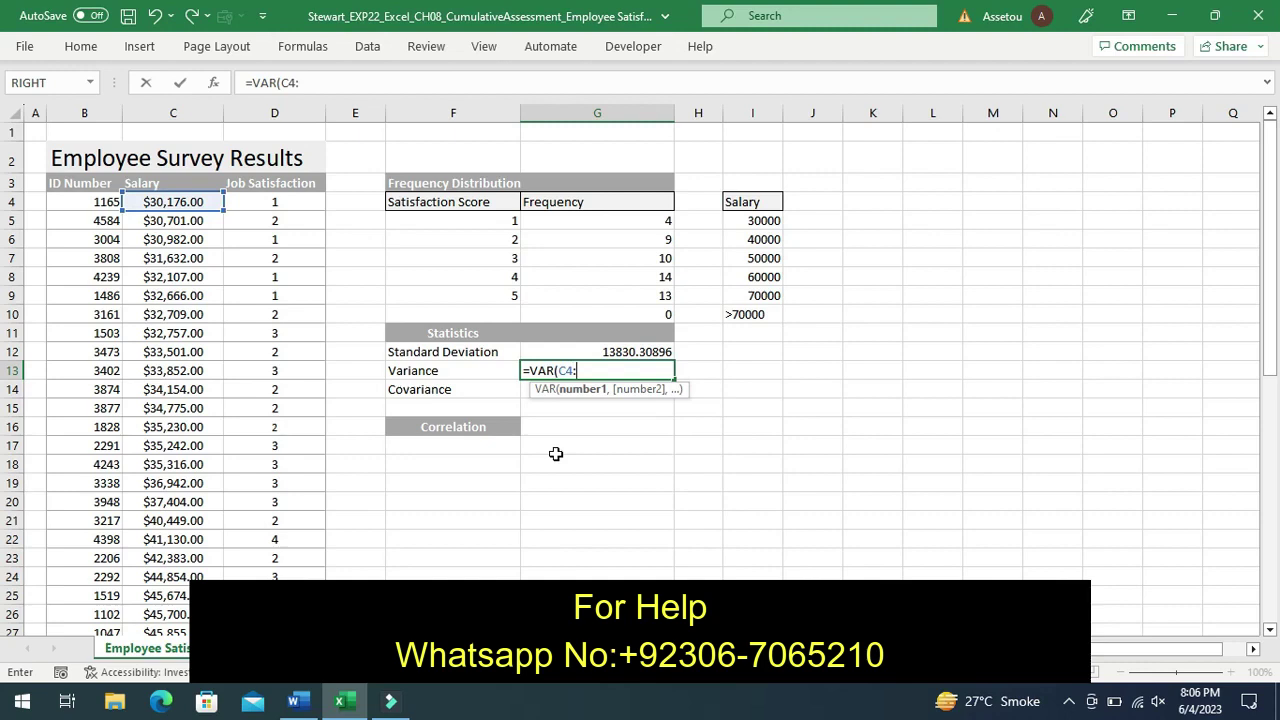
type("C53")
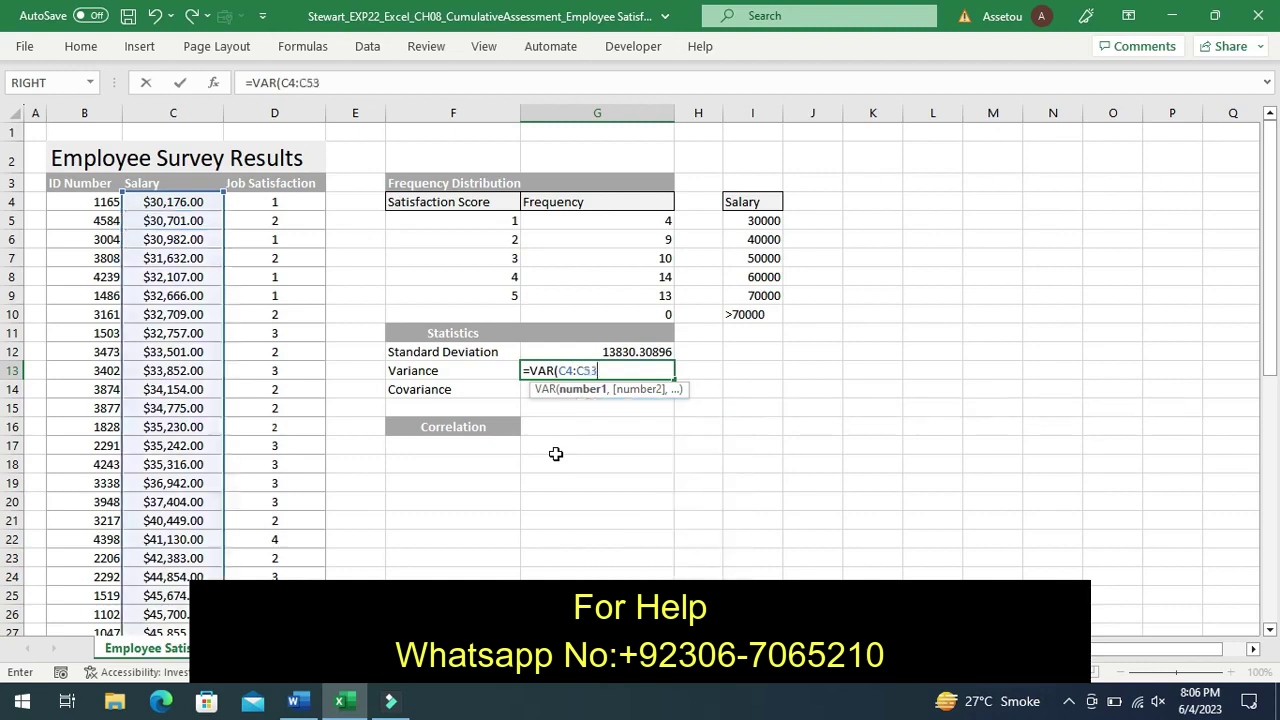
key("Return")
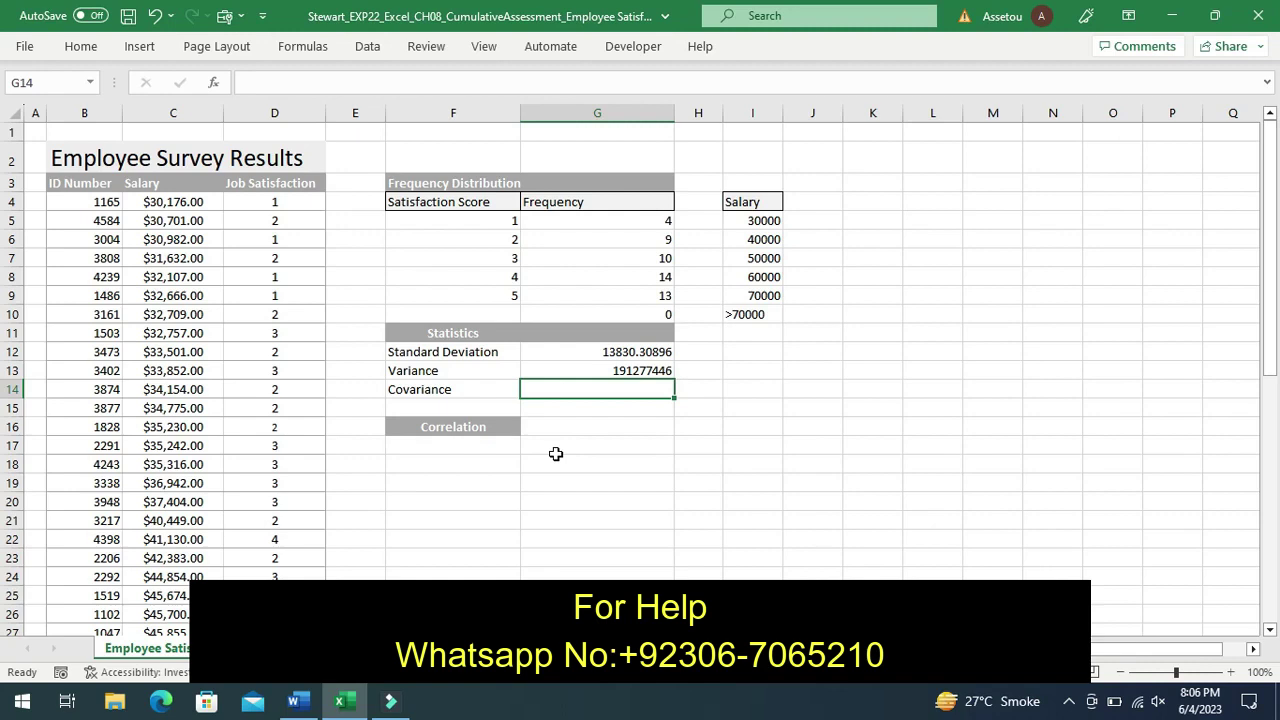
left_click(295, 701)
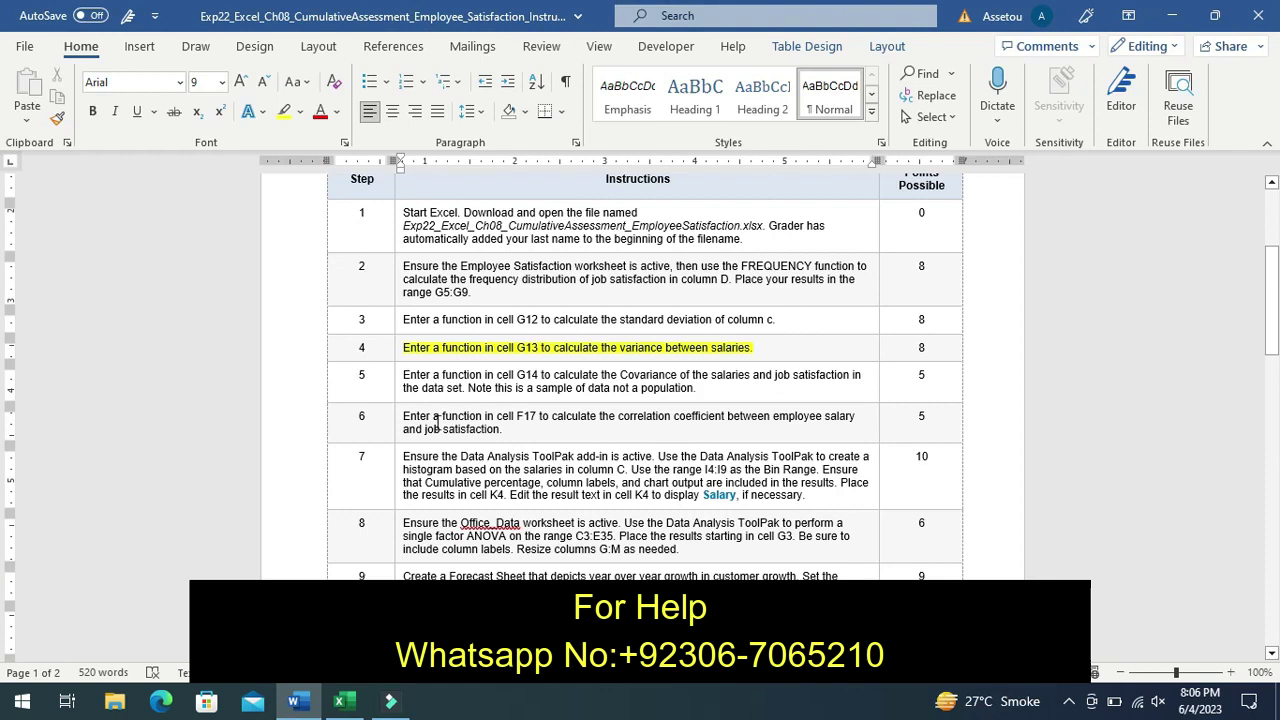
Save the Word instructions and highlight step 5's covariance instruction yellow.
key("ctrl+s")
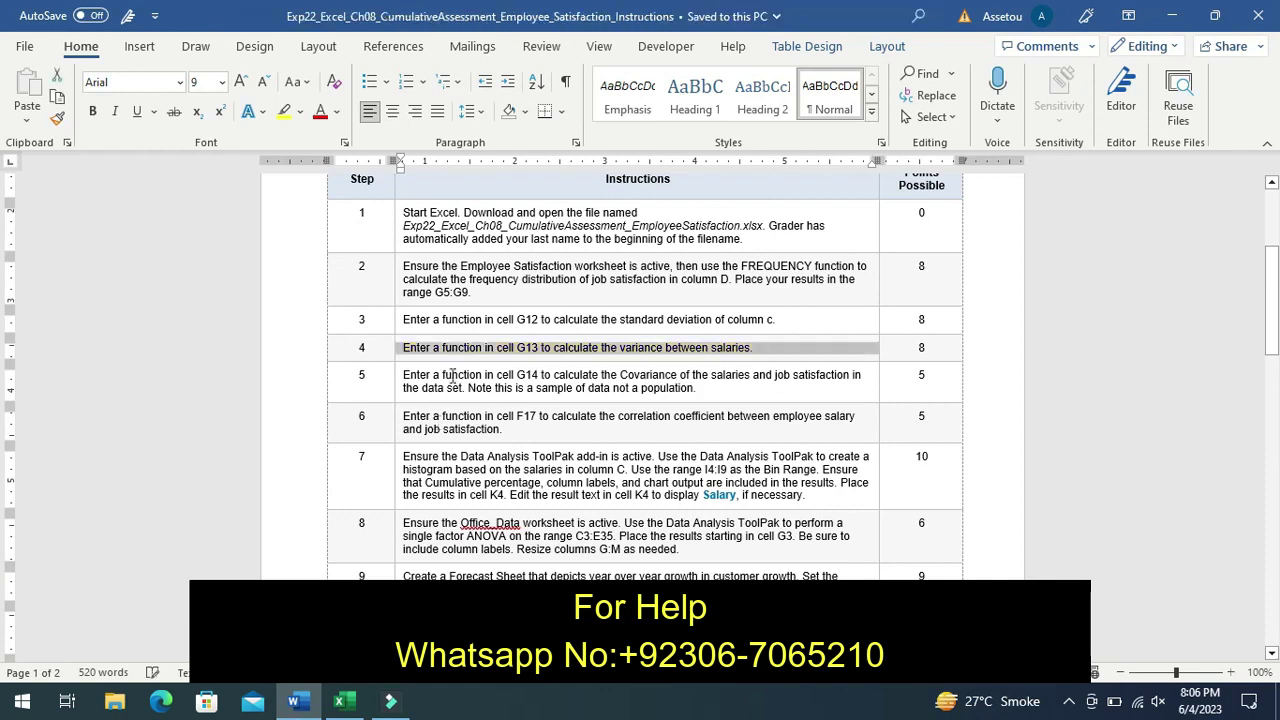
left_click(396, 398)
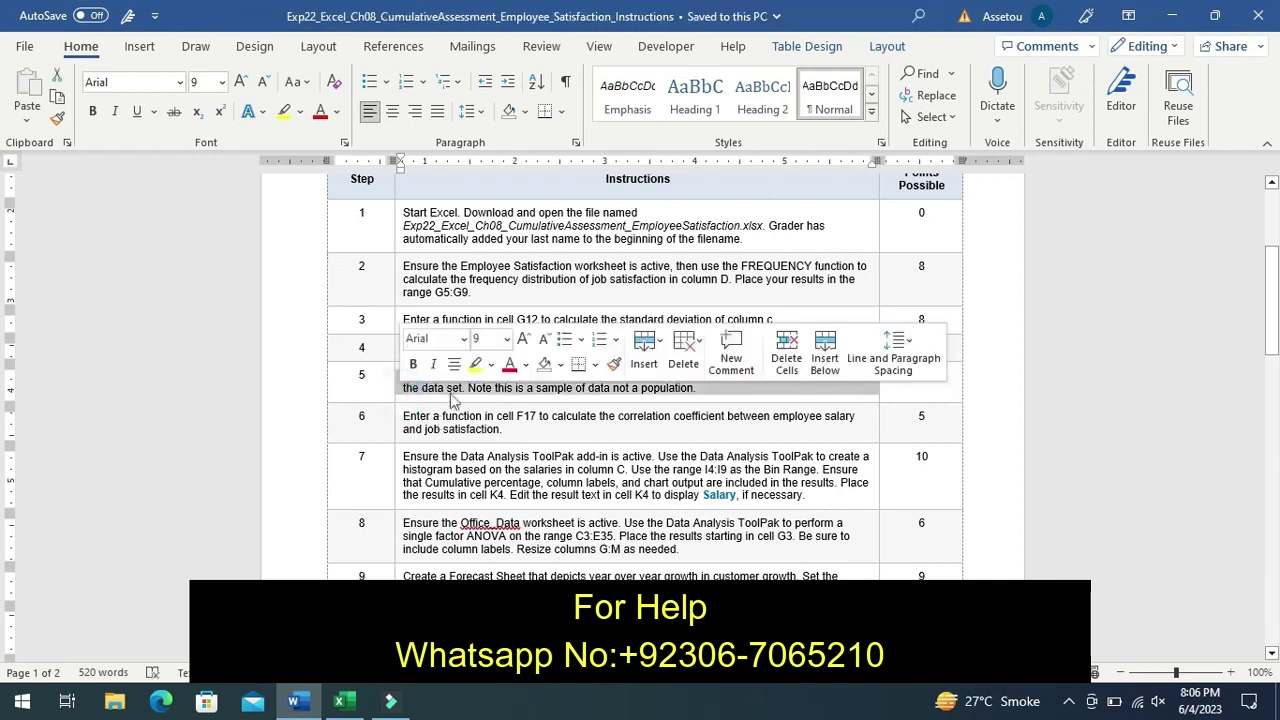
left_click(475, 364)
left_click(368, 390)
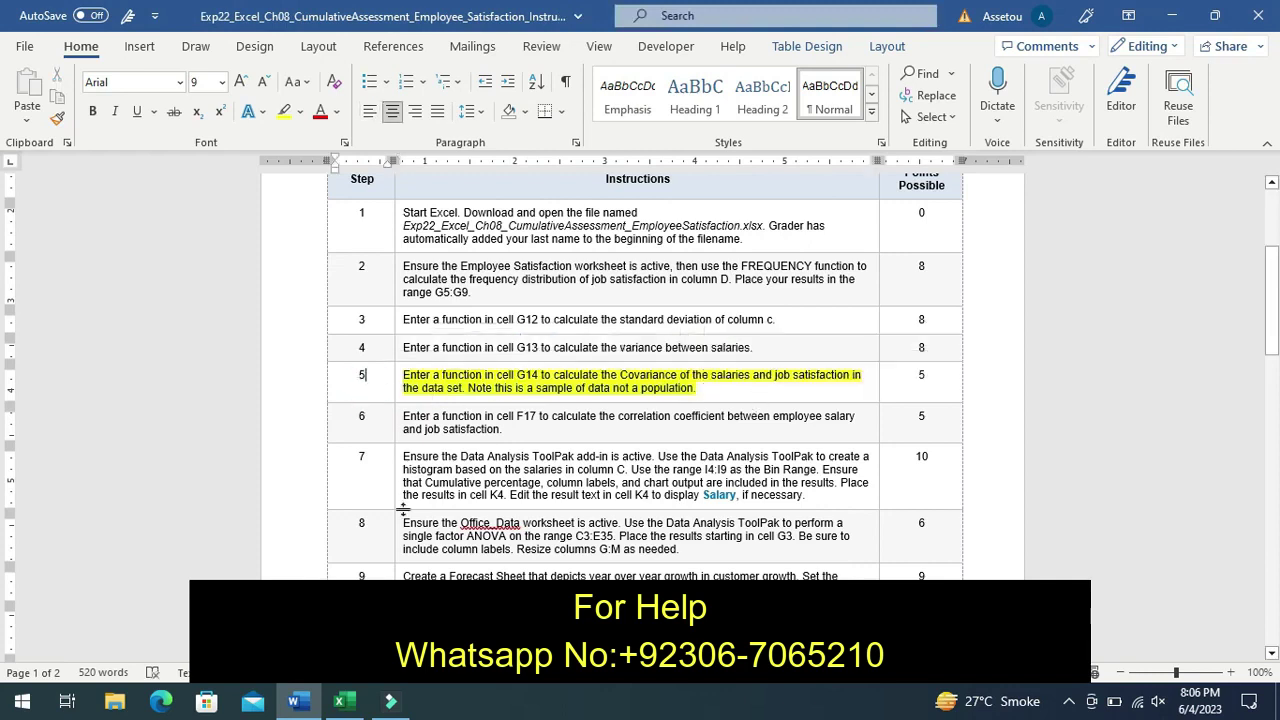
left_click(343, 700)
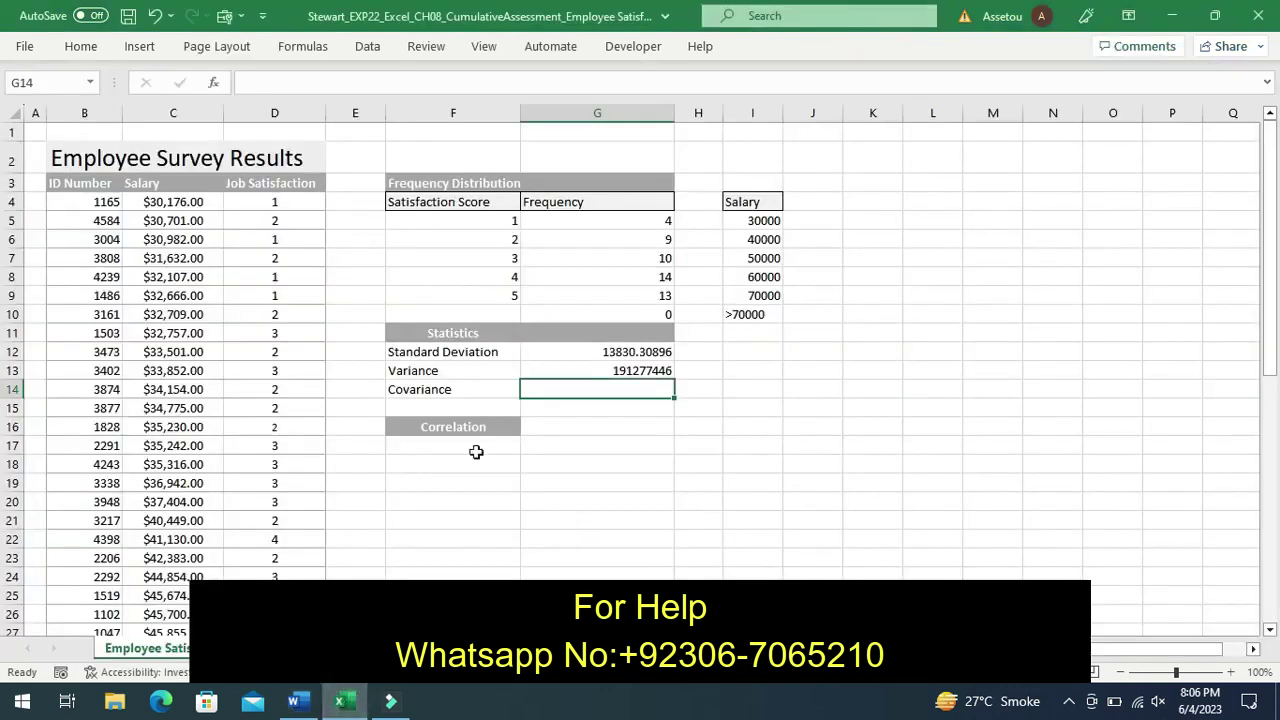
Enter =COVARIANCE.S(C4:C53,D4:D53) in G14, returning 14942.78898.
type("=")
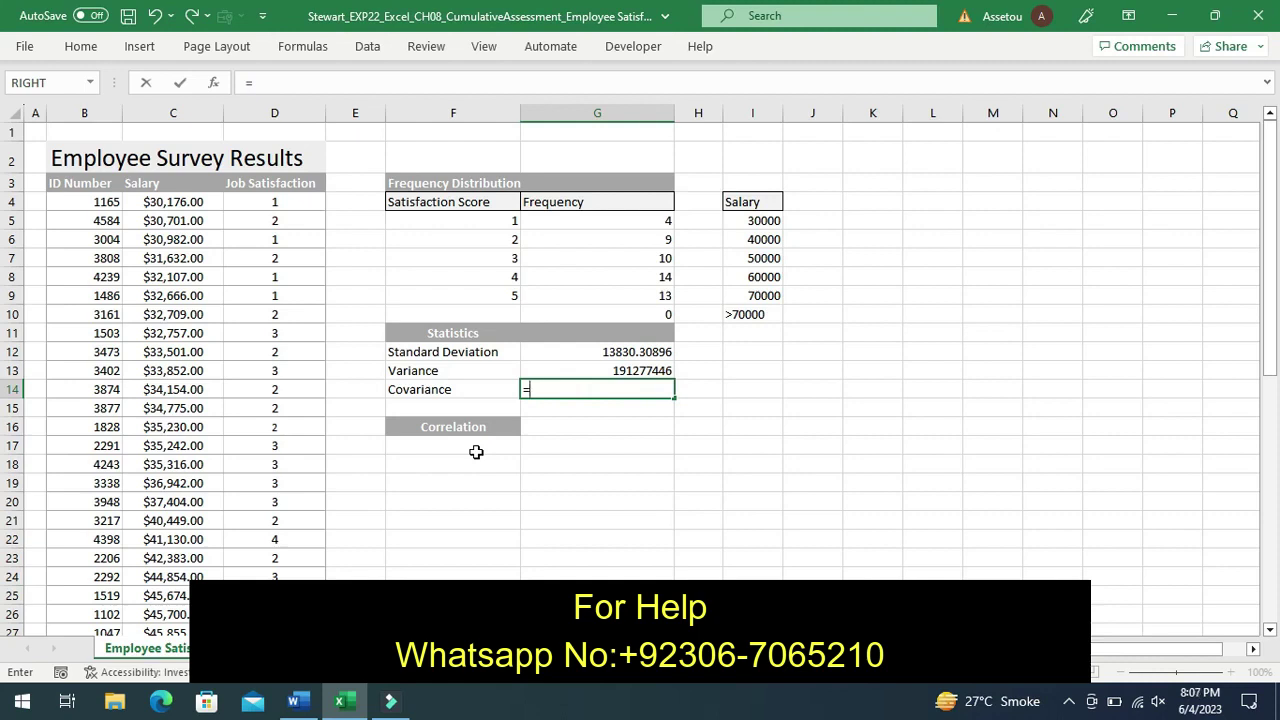
type("cov")
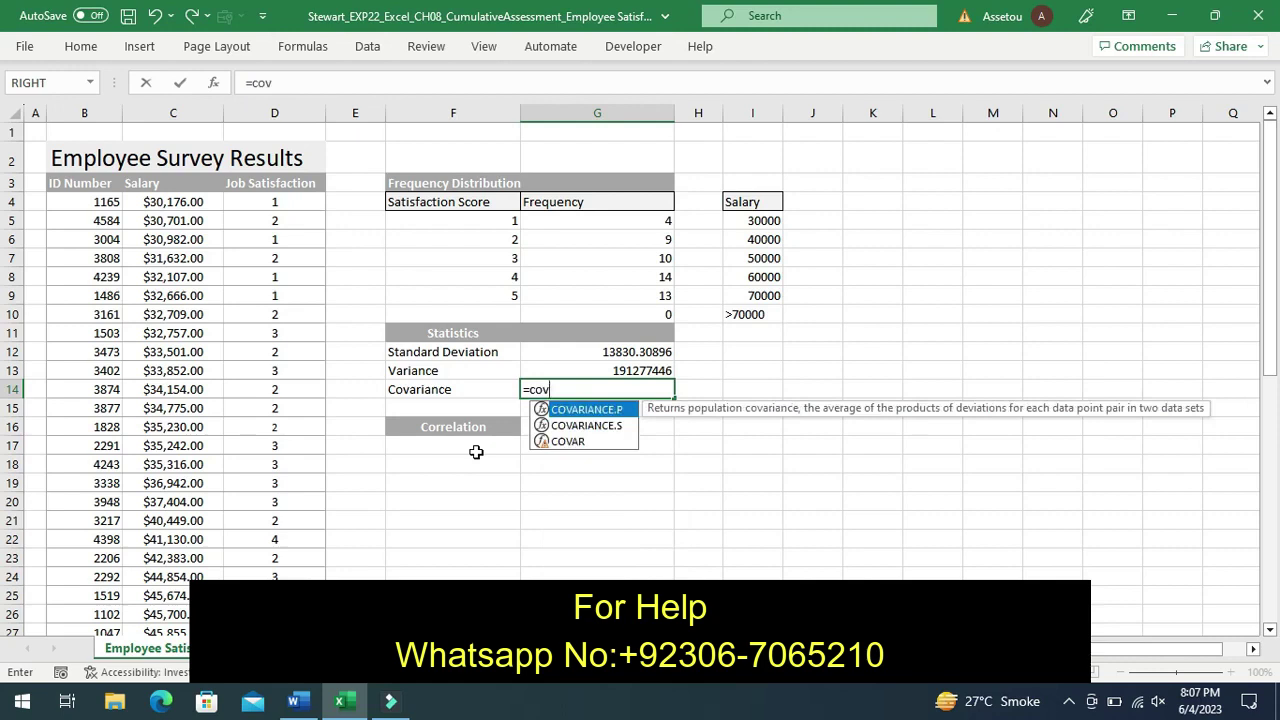
double_click(590, 427)
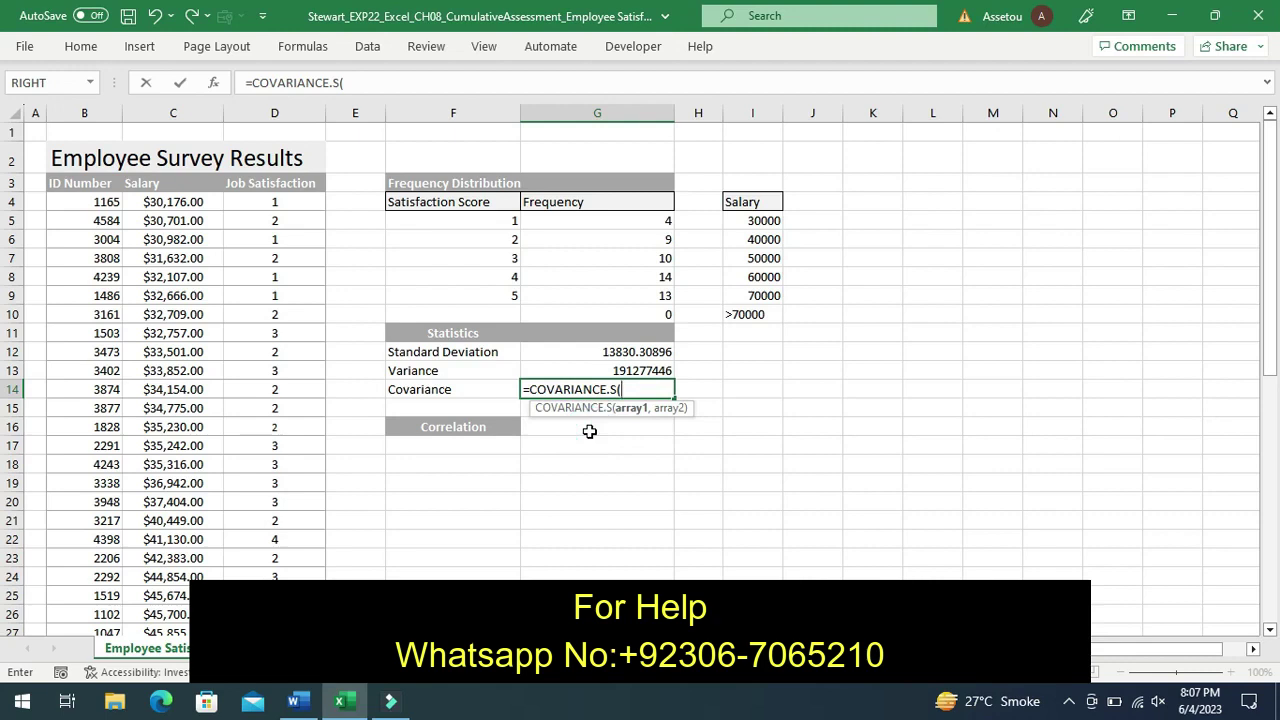
type("C4:")
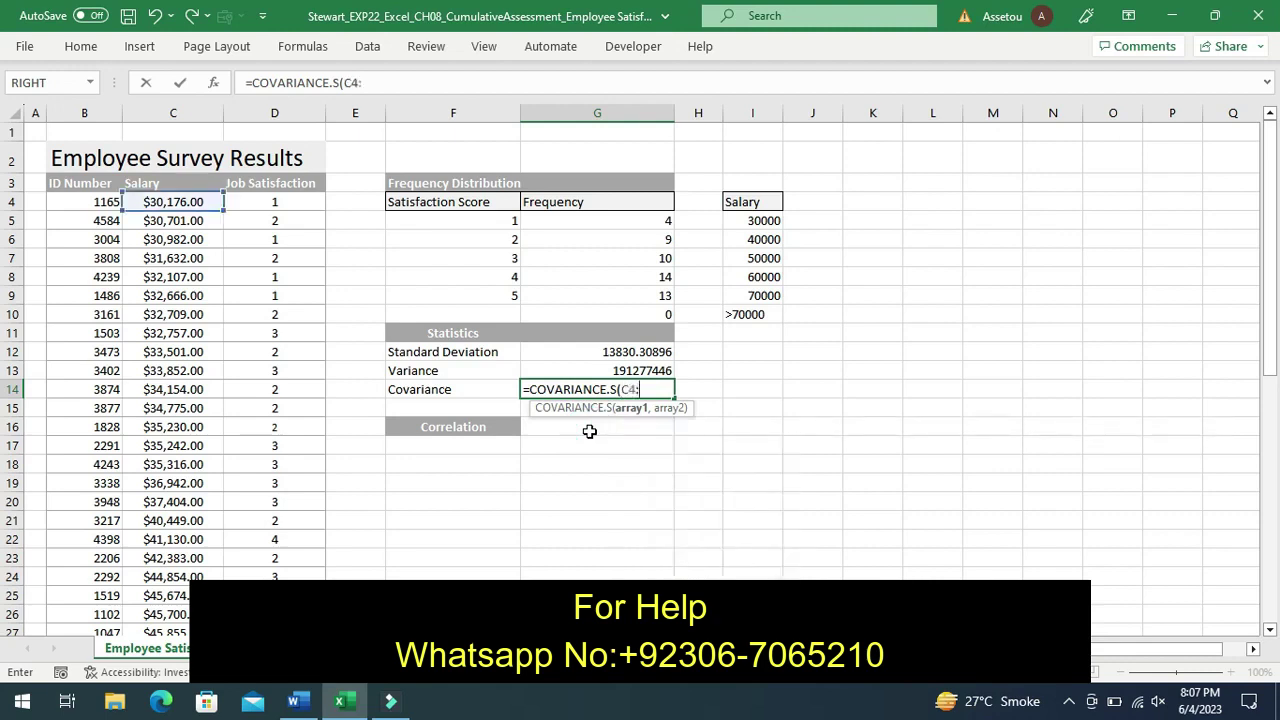
type("C53")
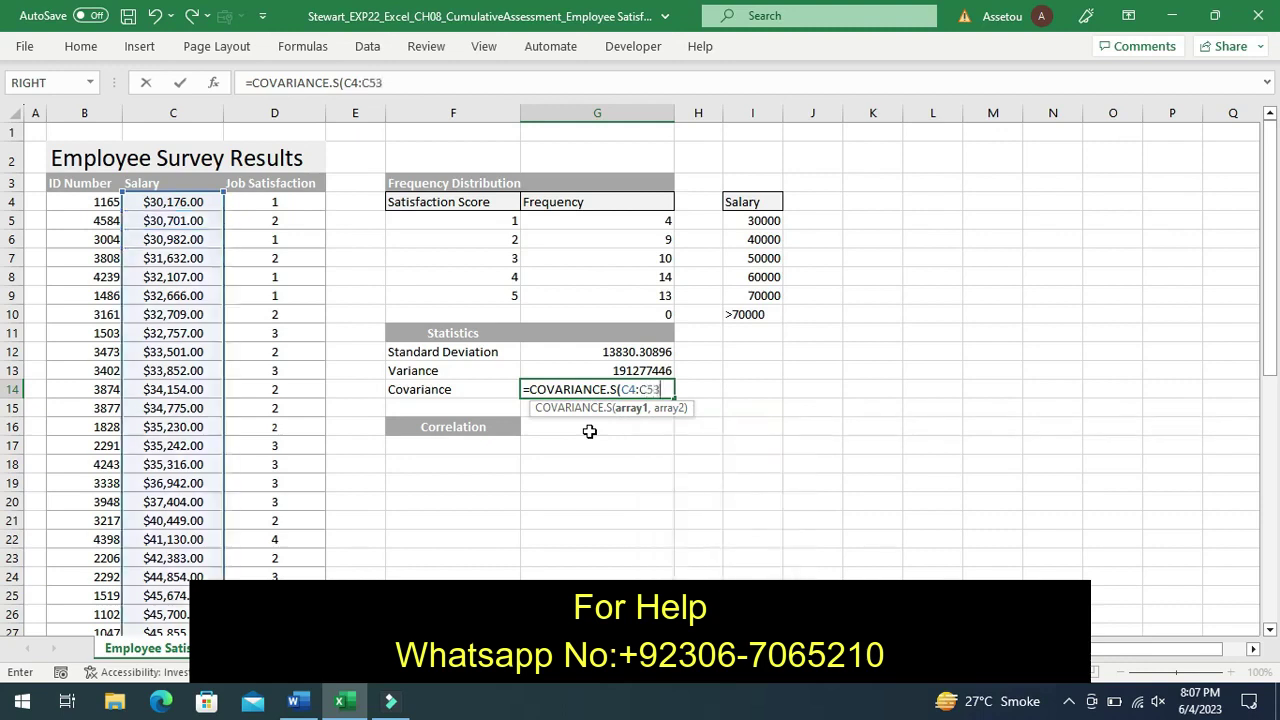
type(",D")
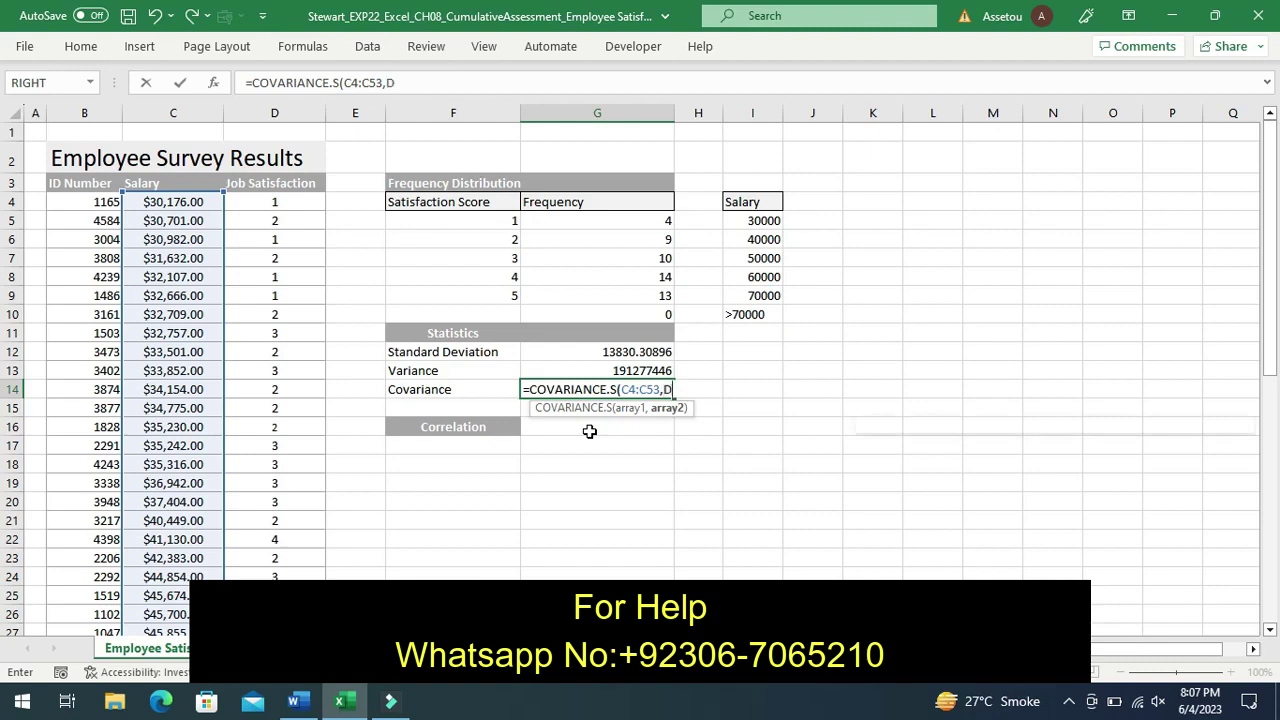
type("4:D53")
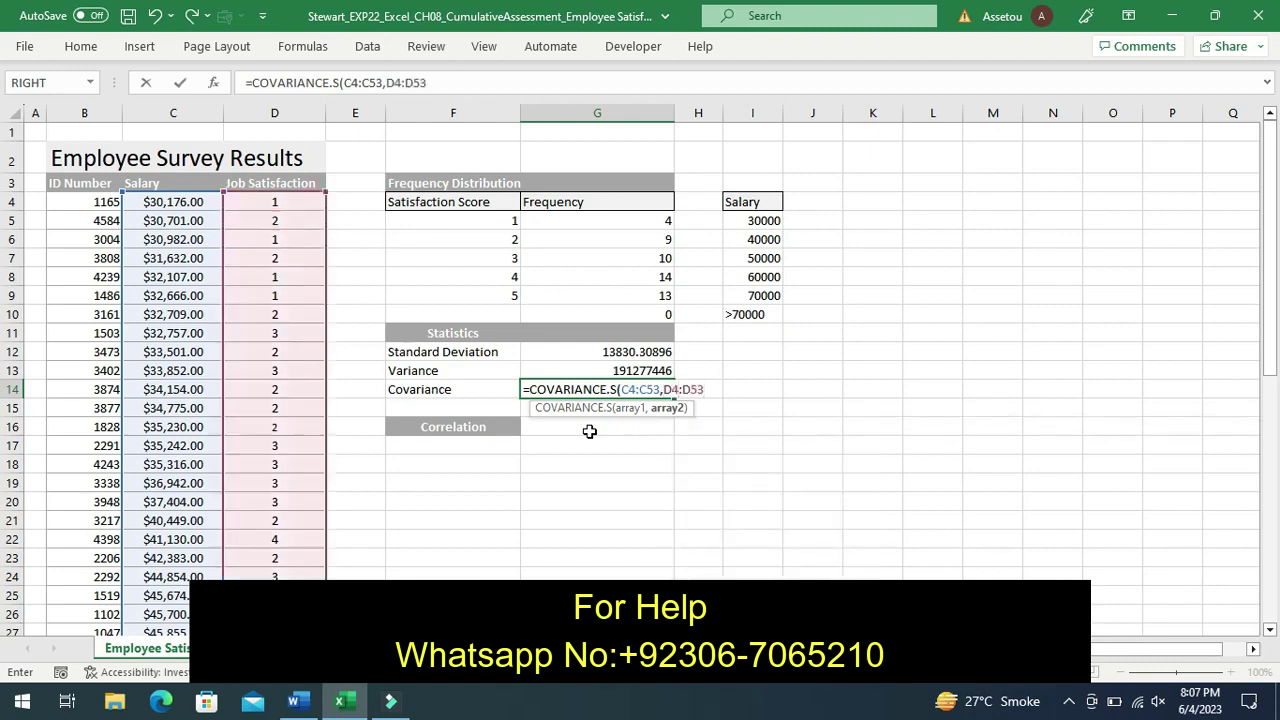
key("Return")
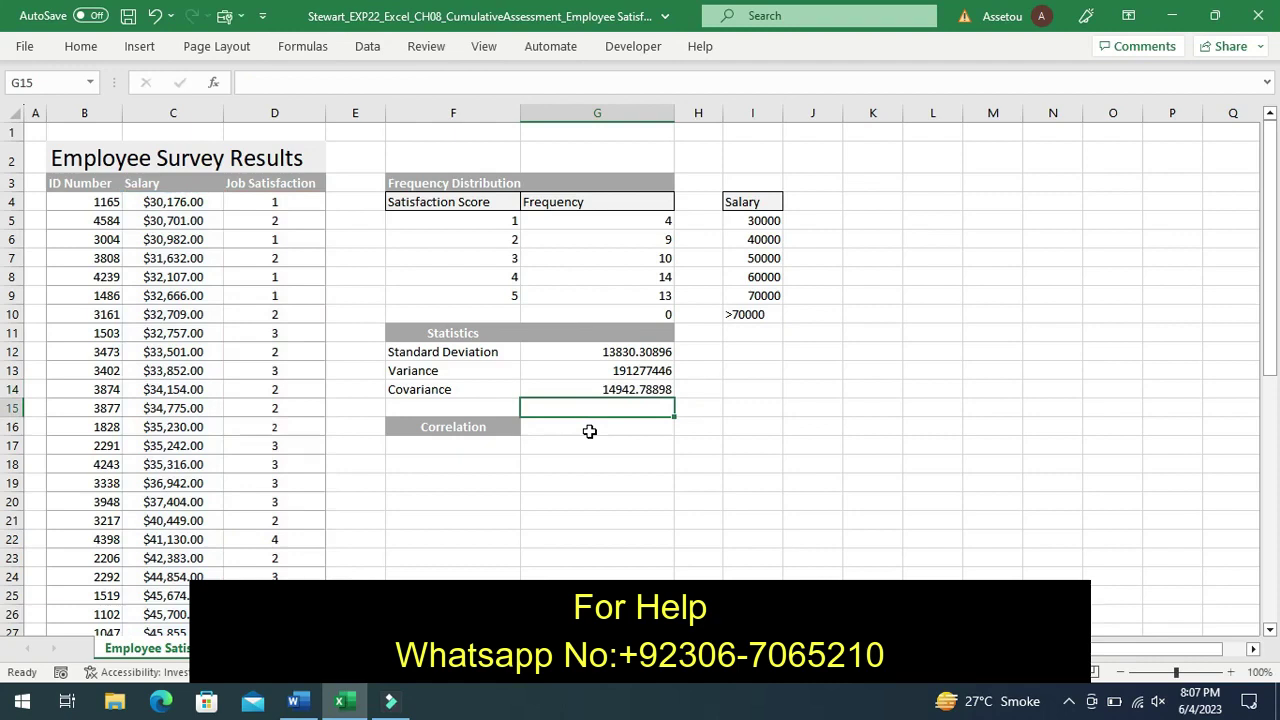
left_click(426, 449)
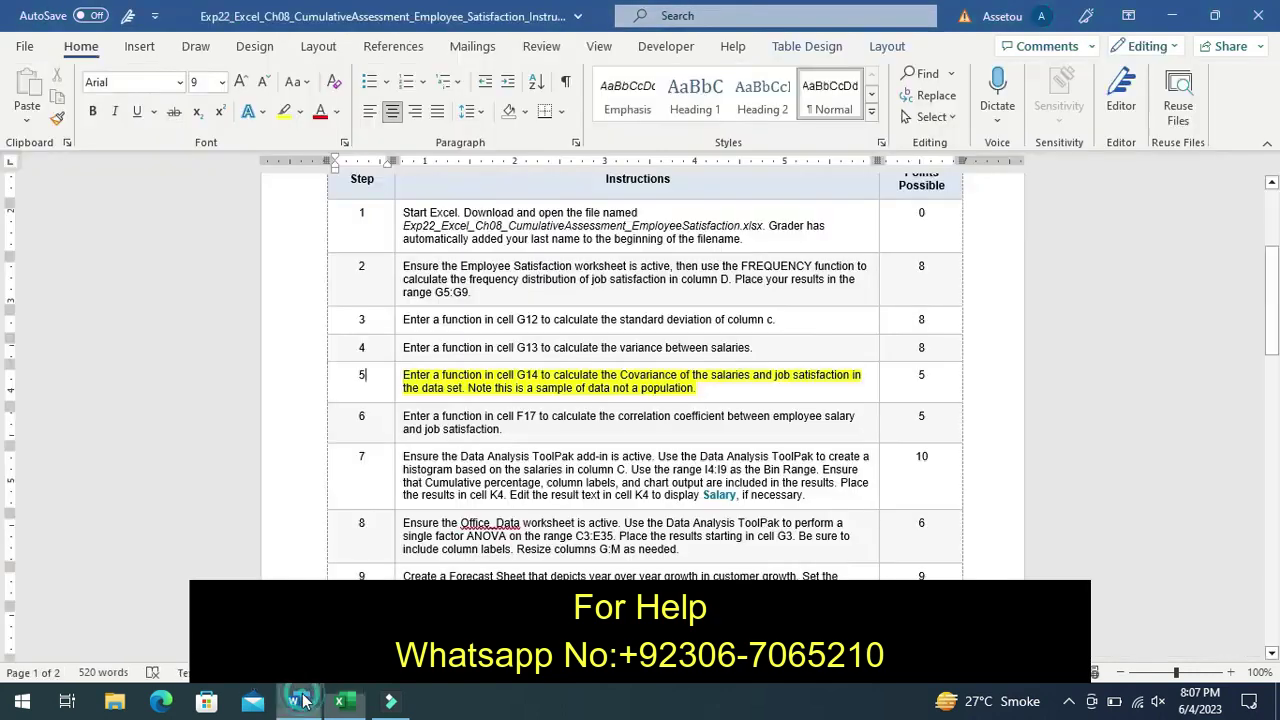
Highlight step 6's correlation instruction yellow in the Word document.
left_click(293, 701)
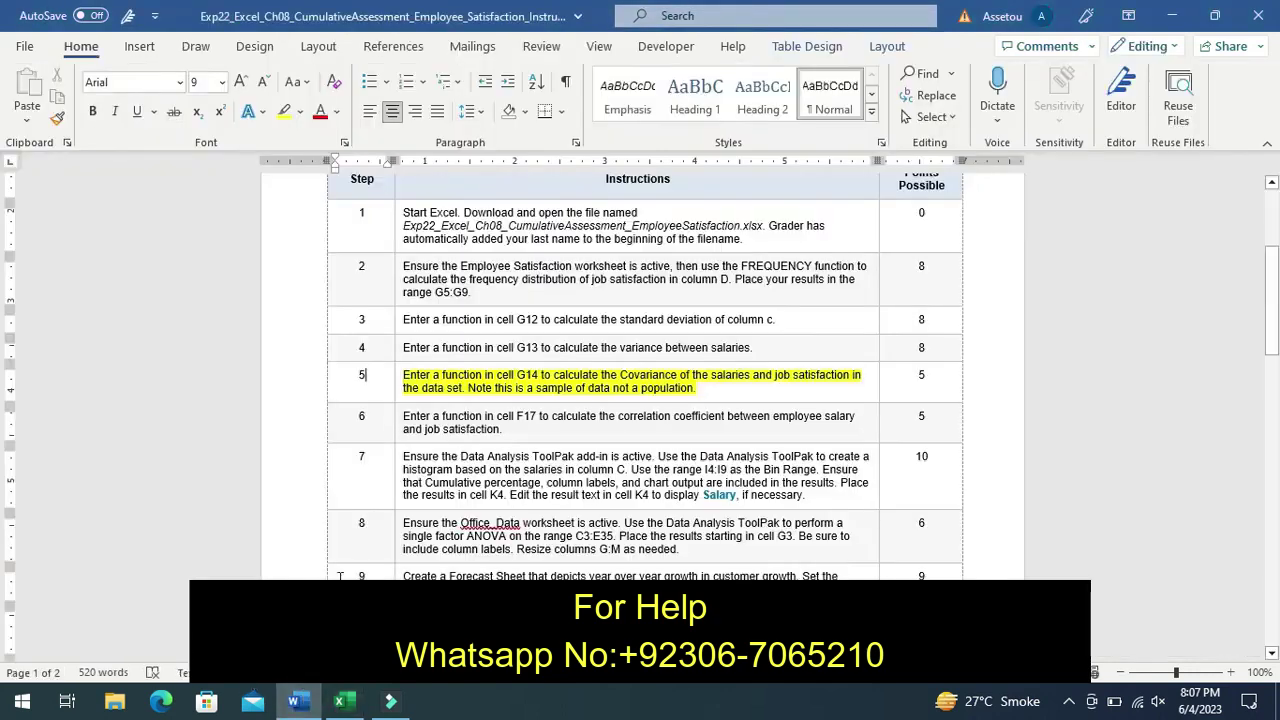
left_click(395, 432)
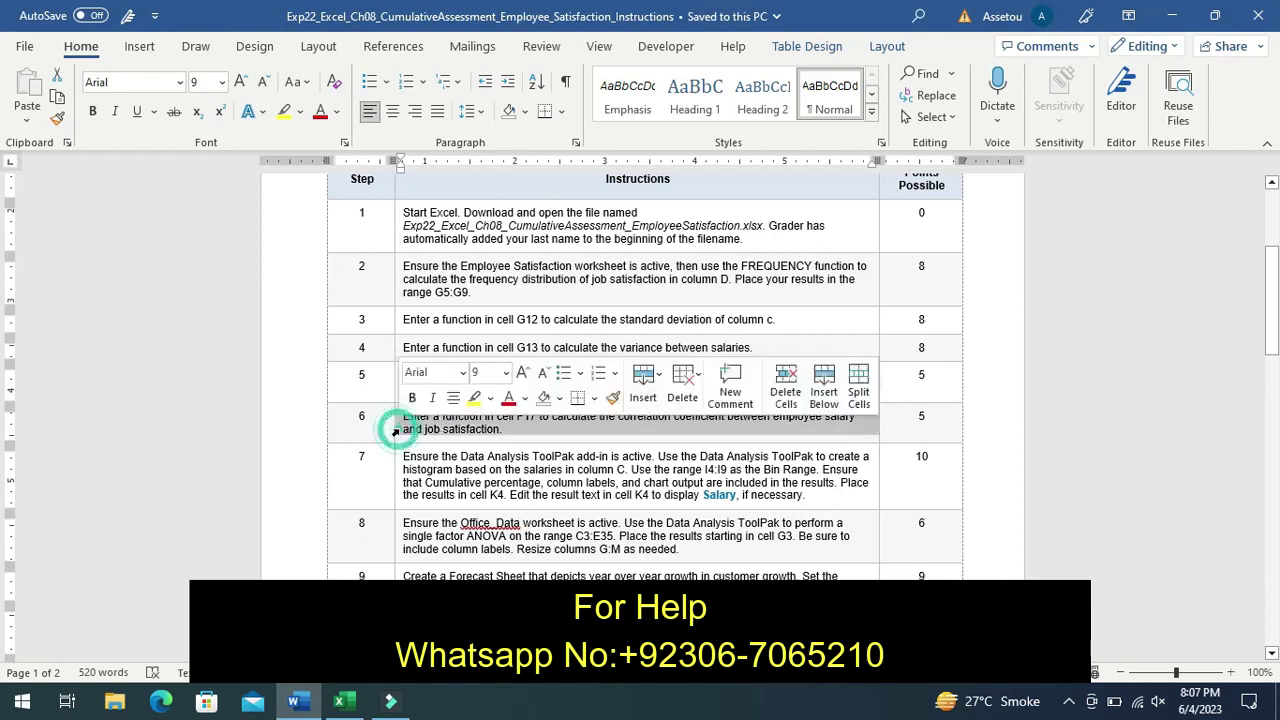
left_click(470, 399)
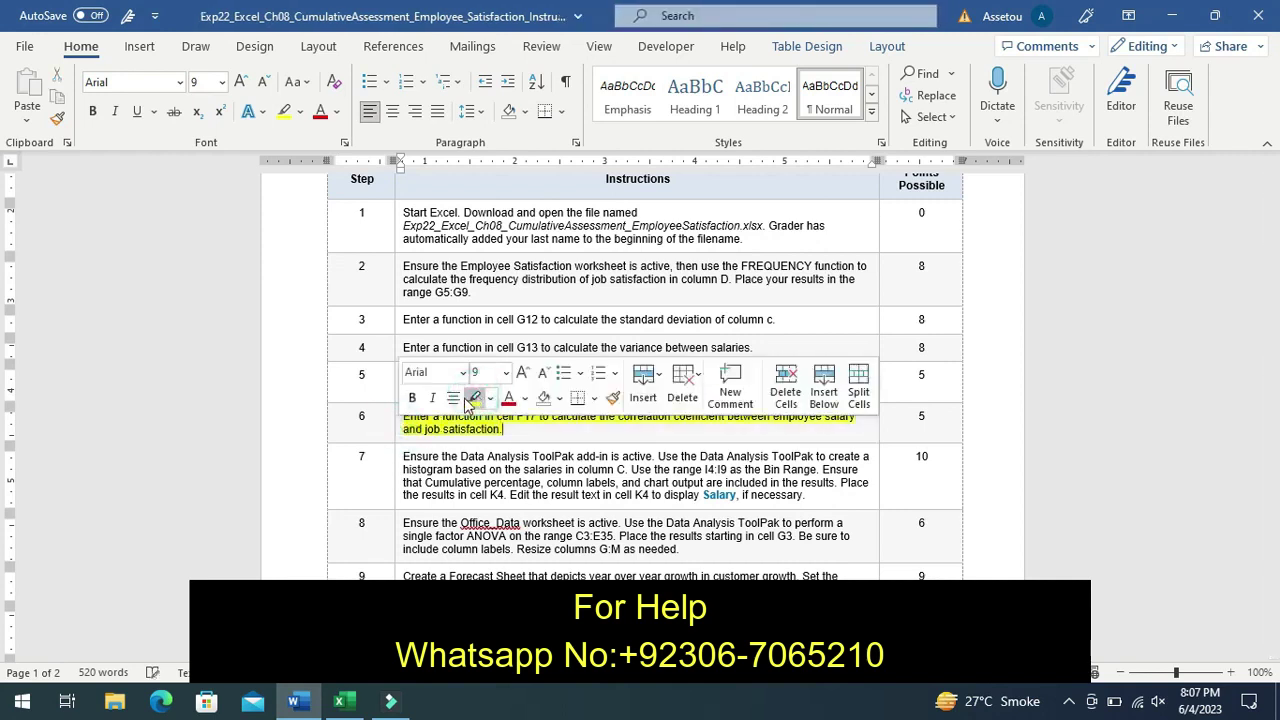
left_click(379, 429)
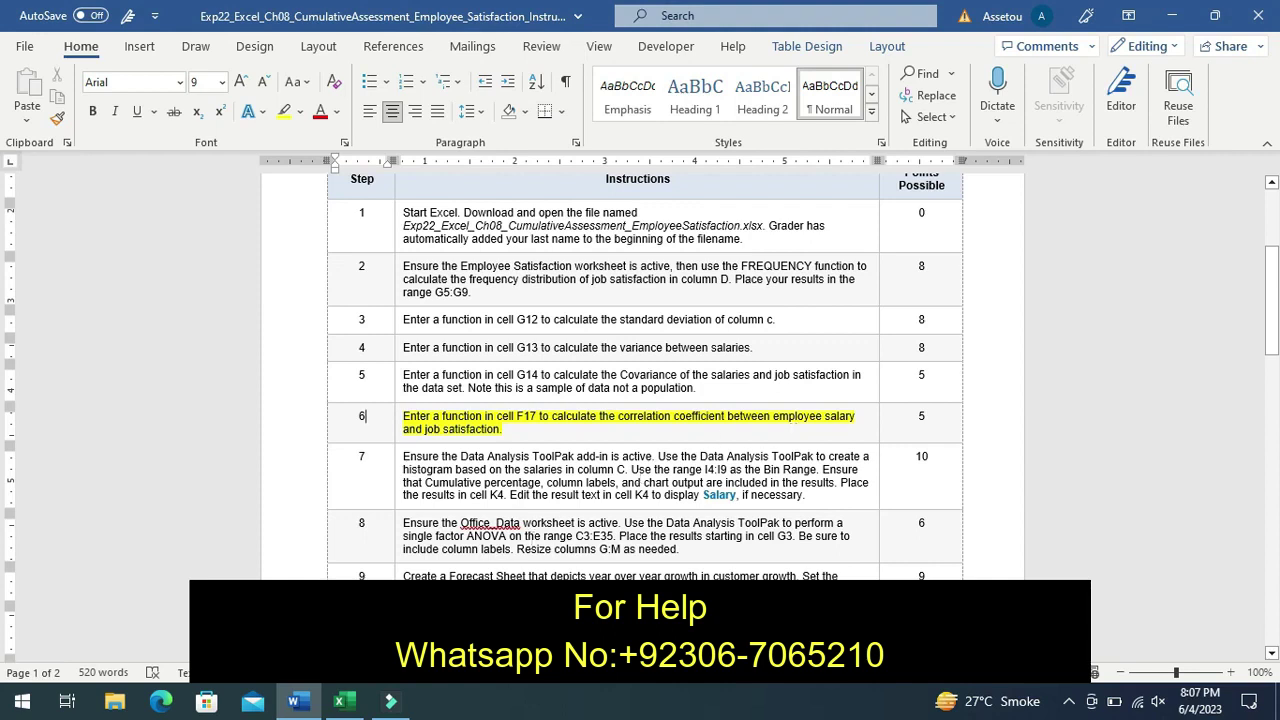
left_click(340, 701)
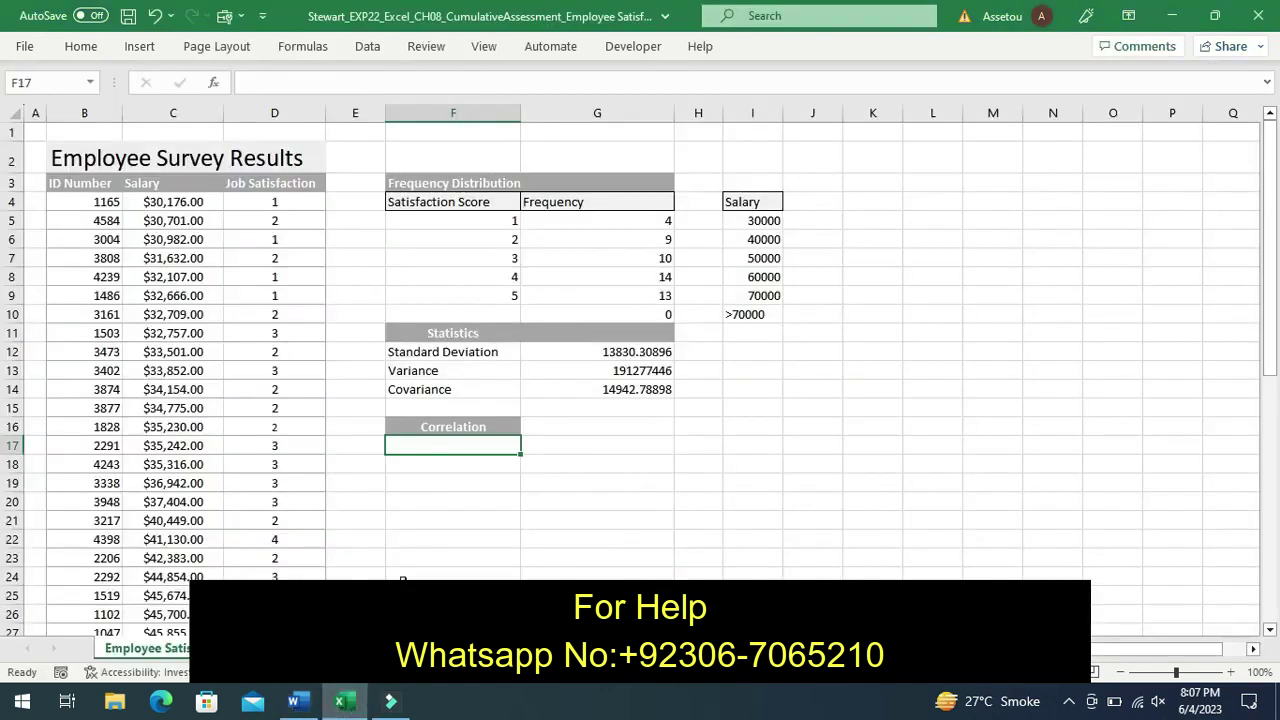
Enter =CORREL(C4:C53,D4:D53) in F17, returning a correlation of 0.843365414.
type("=")
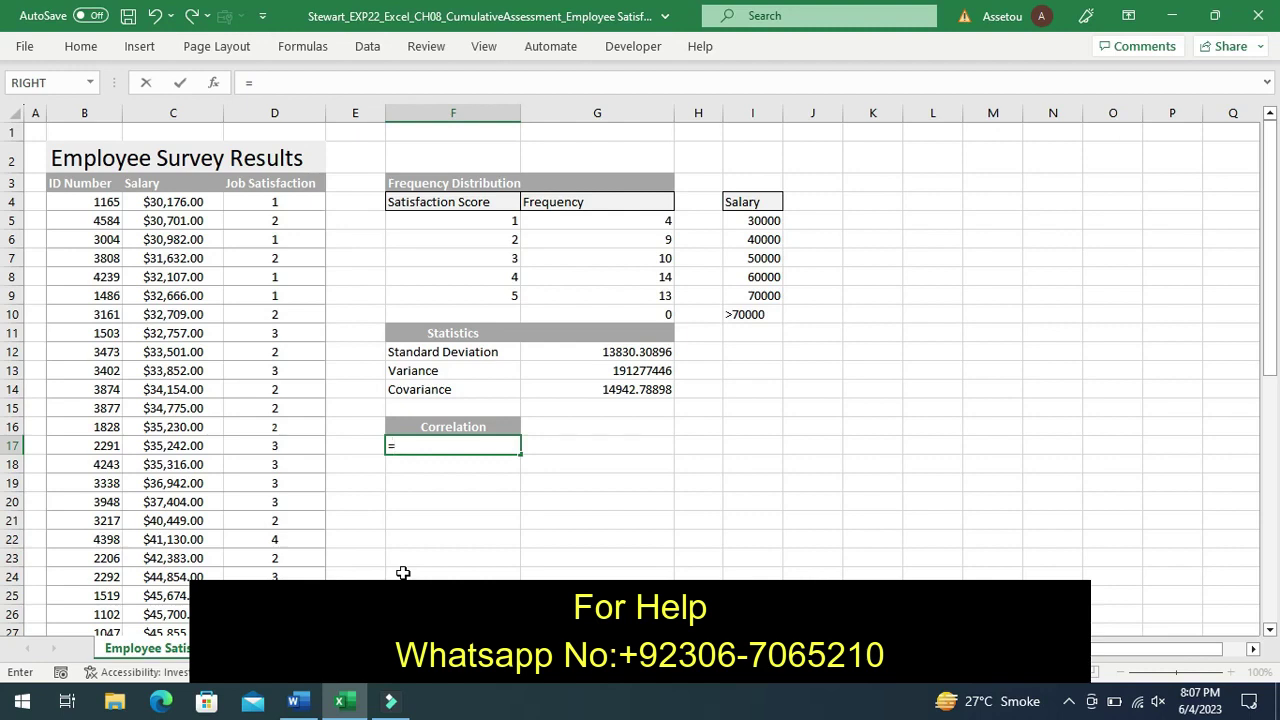
type("corr")
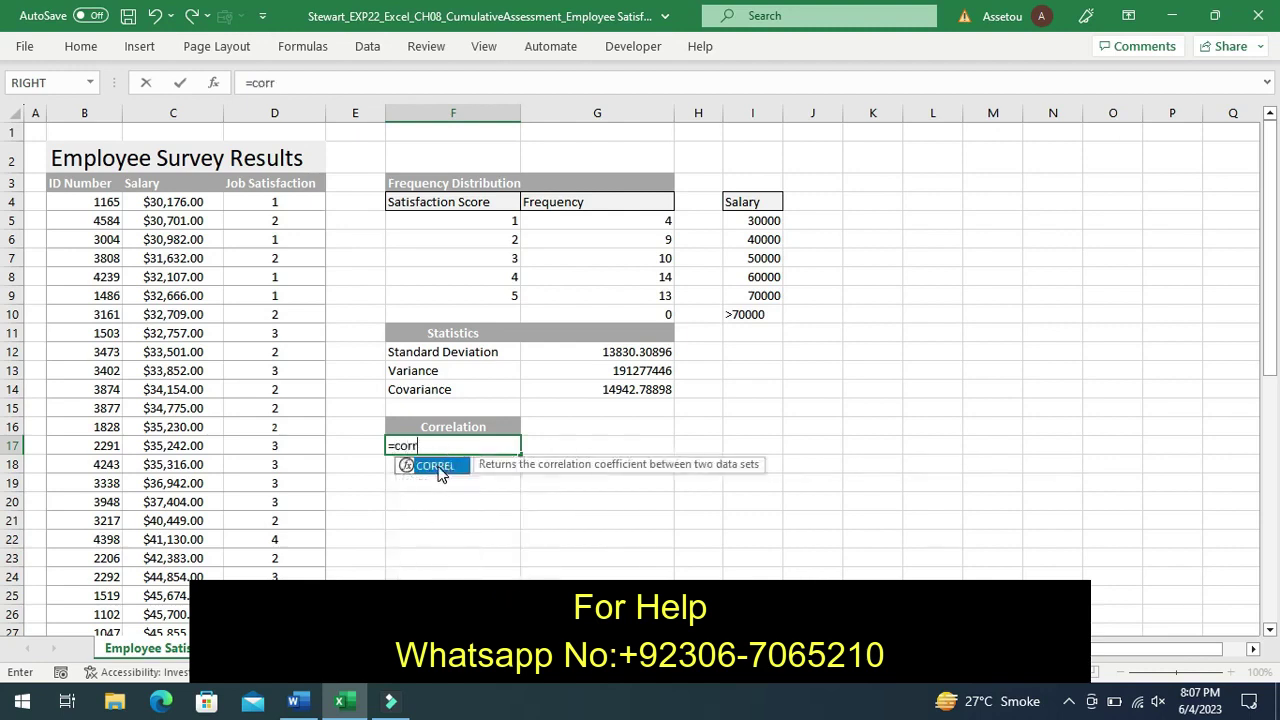
double_click(438, 467)
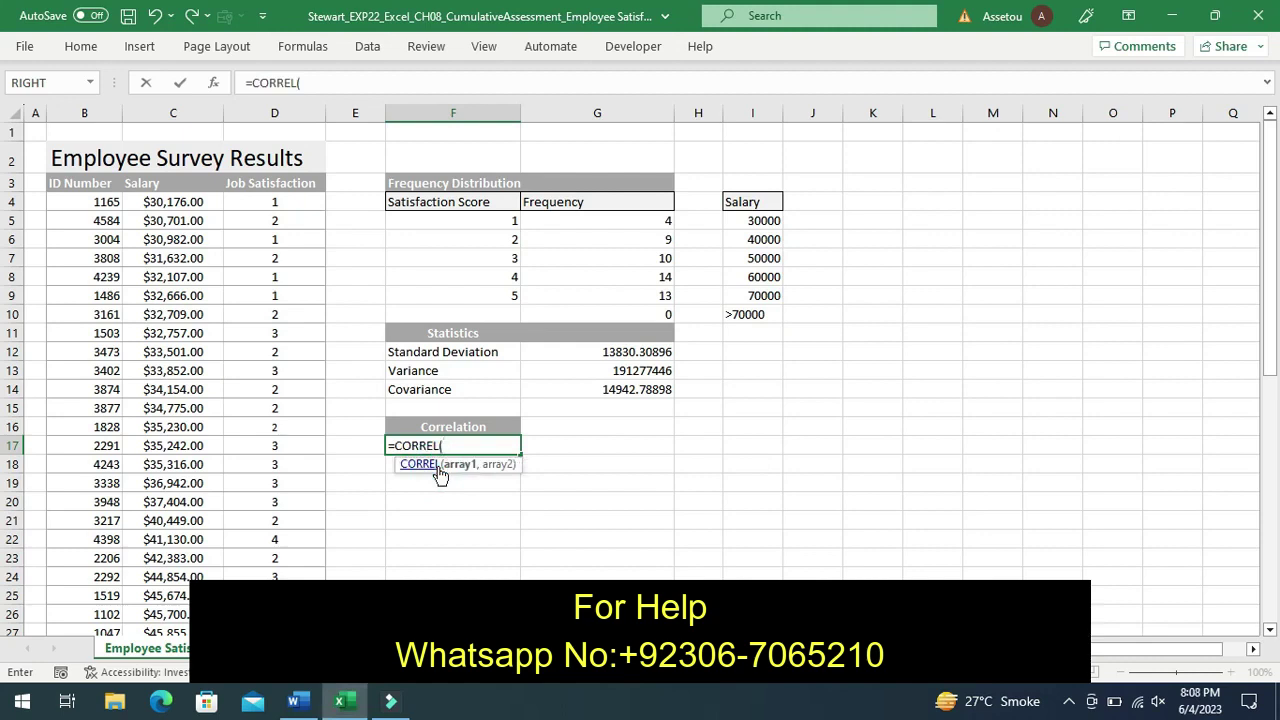
type("C")
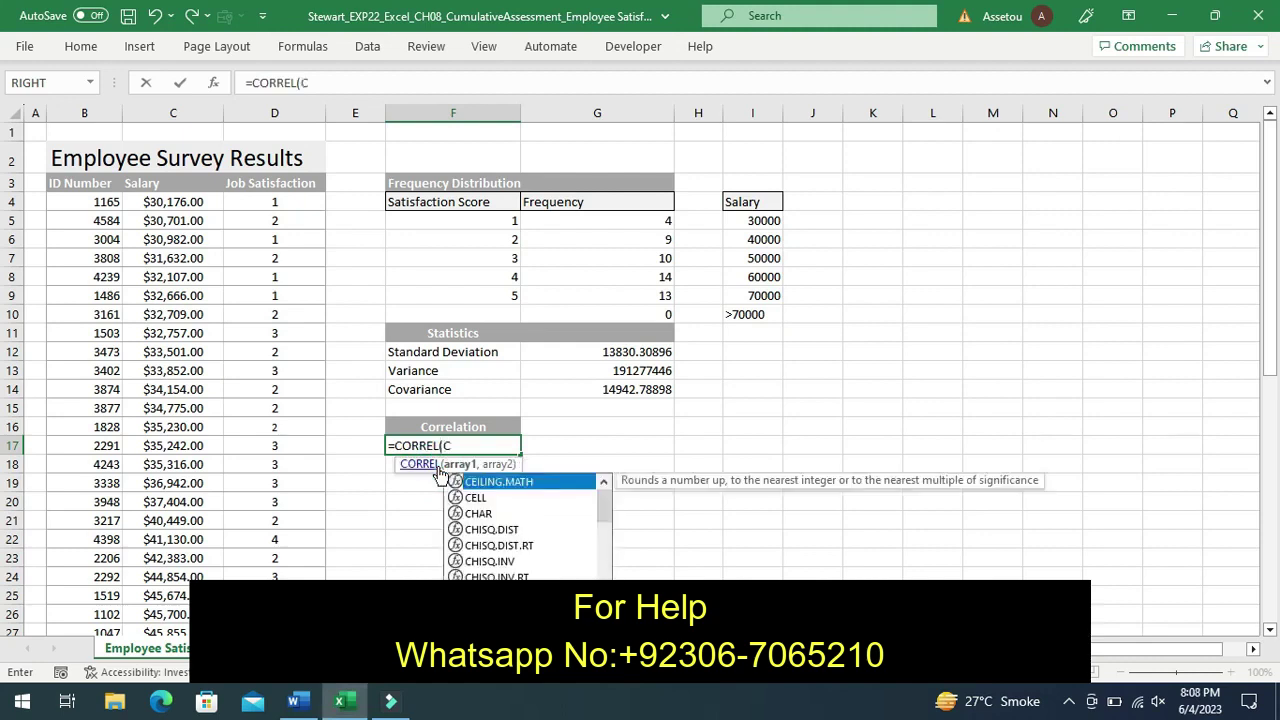
type("4:C53,")
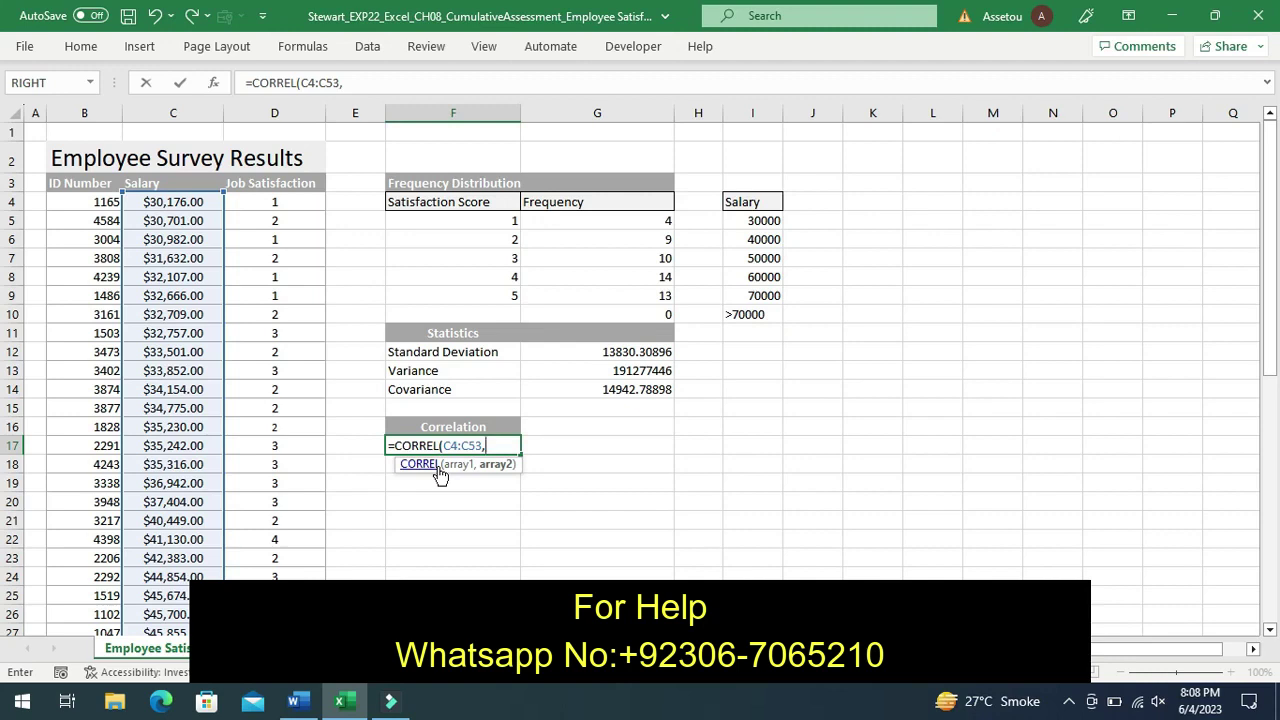
type("D")
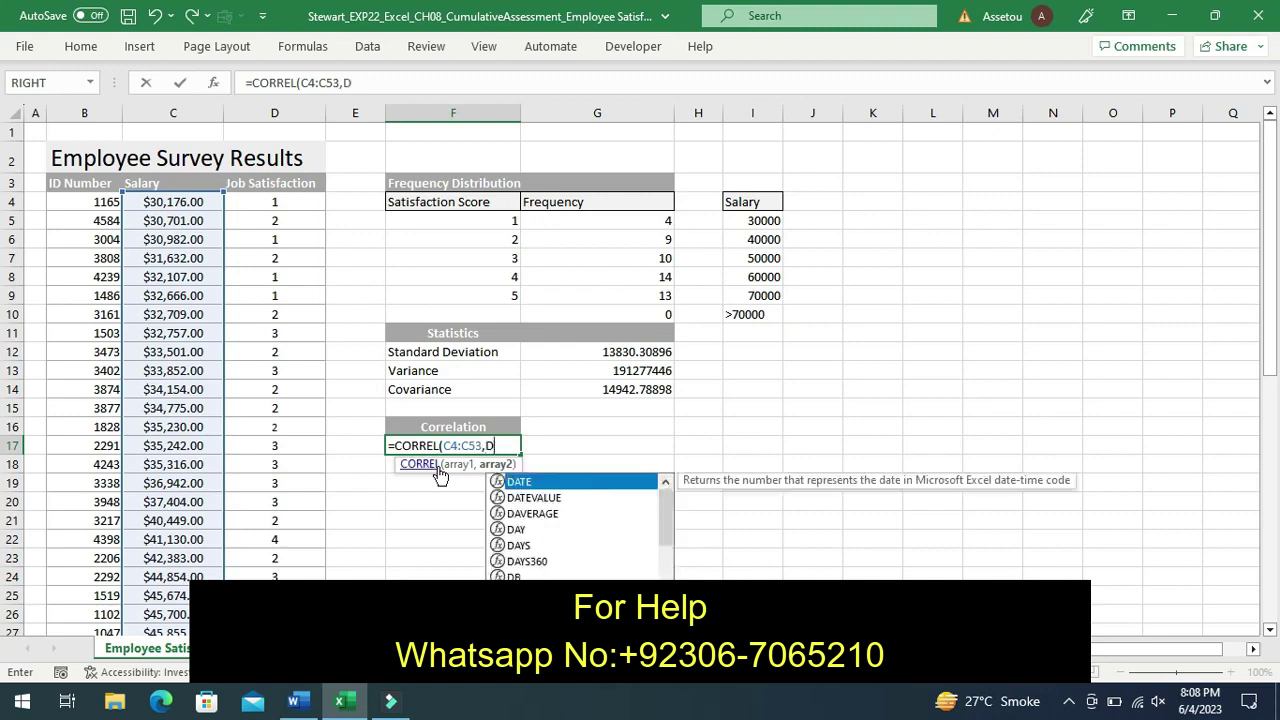
type("4:D53")
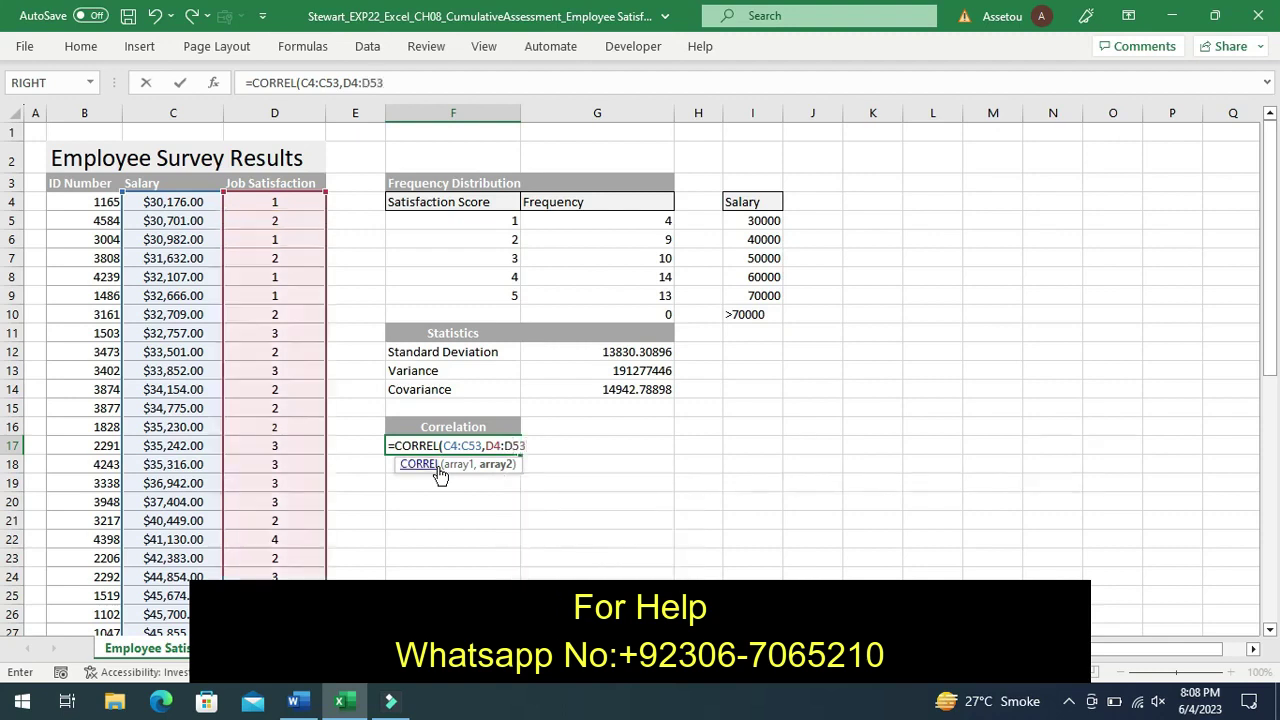
type(")")
key("Return")
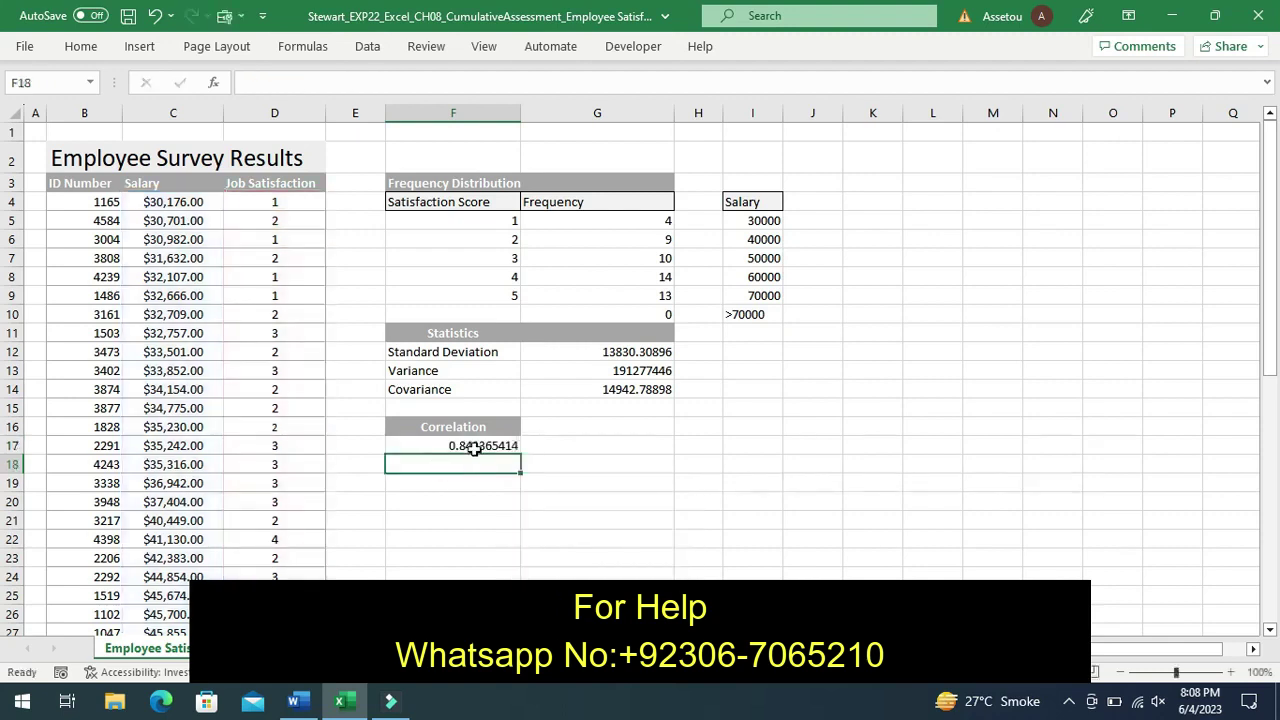
left_click(475, 446)
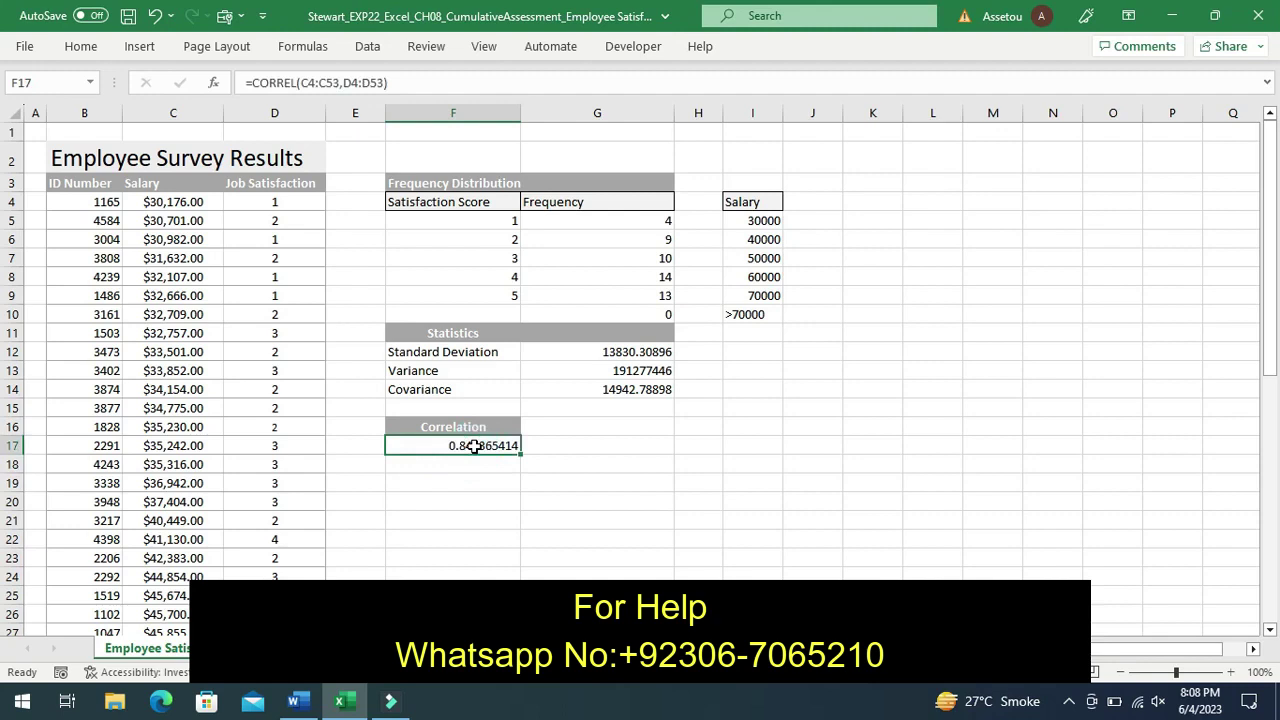
Highlight step 7's histogram instruction in yellow in Word, then return to Excel.
left_click(298, 703)
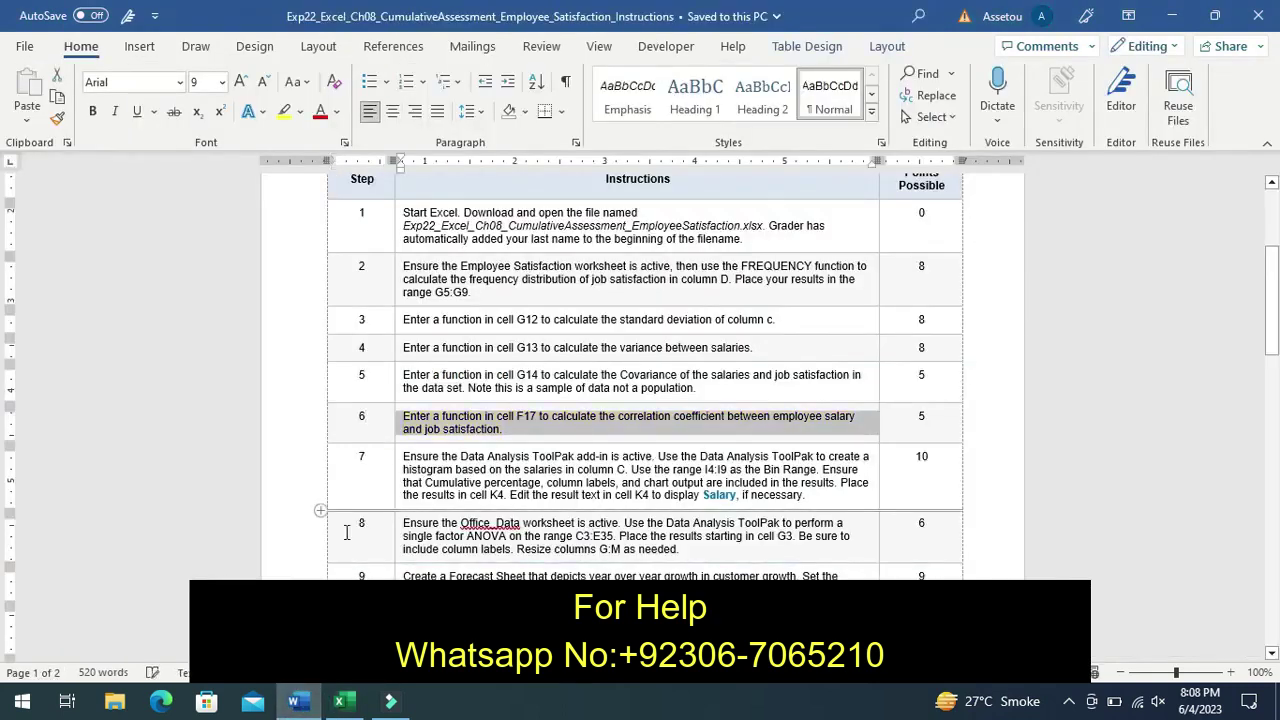
left_click(397, 503)
left_click(477, 469)
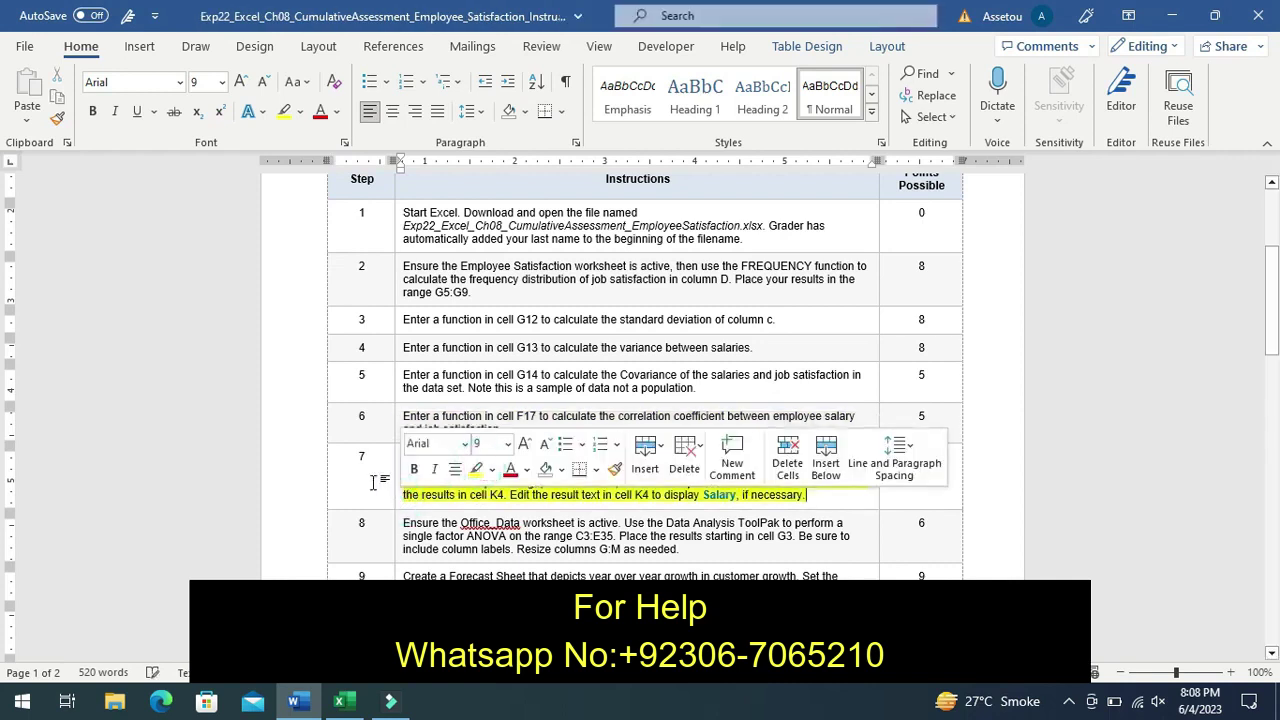
left_click(372, 483)
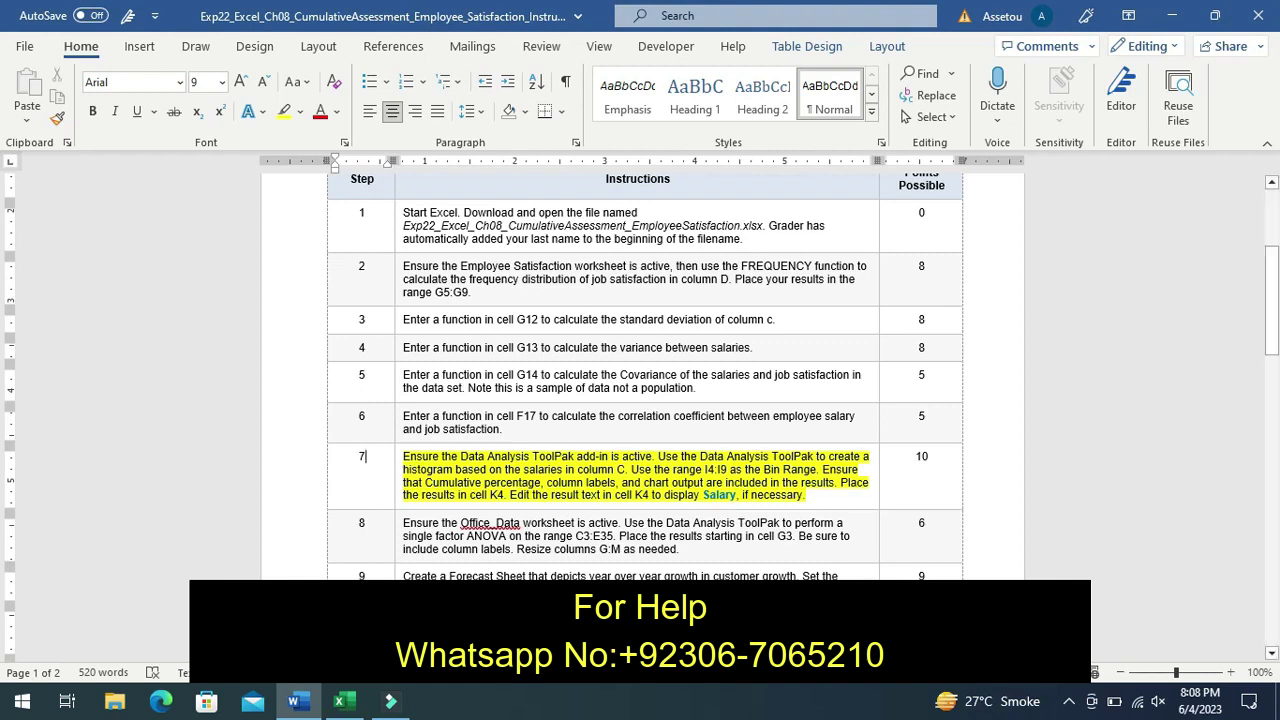
left_click(340, 701)
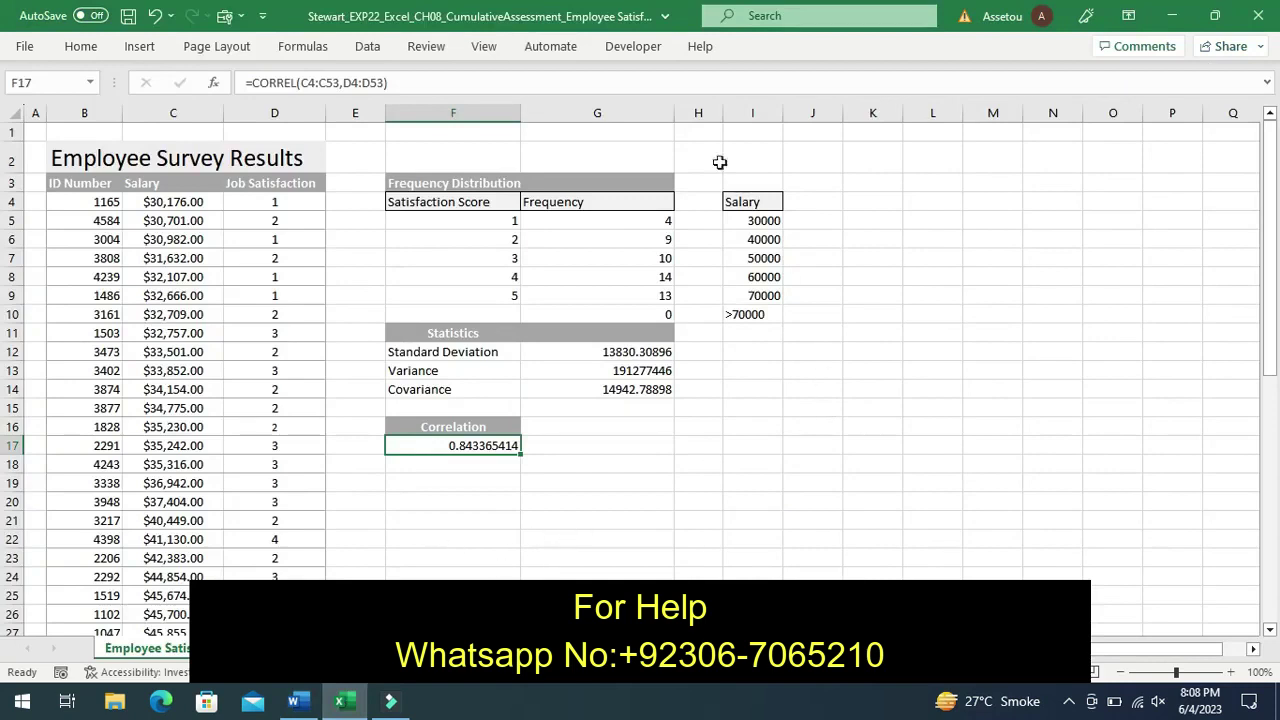
Choose the Histogram tool from the Data Analysis list.
left_click(368, 47)
left_click(1010, 104)
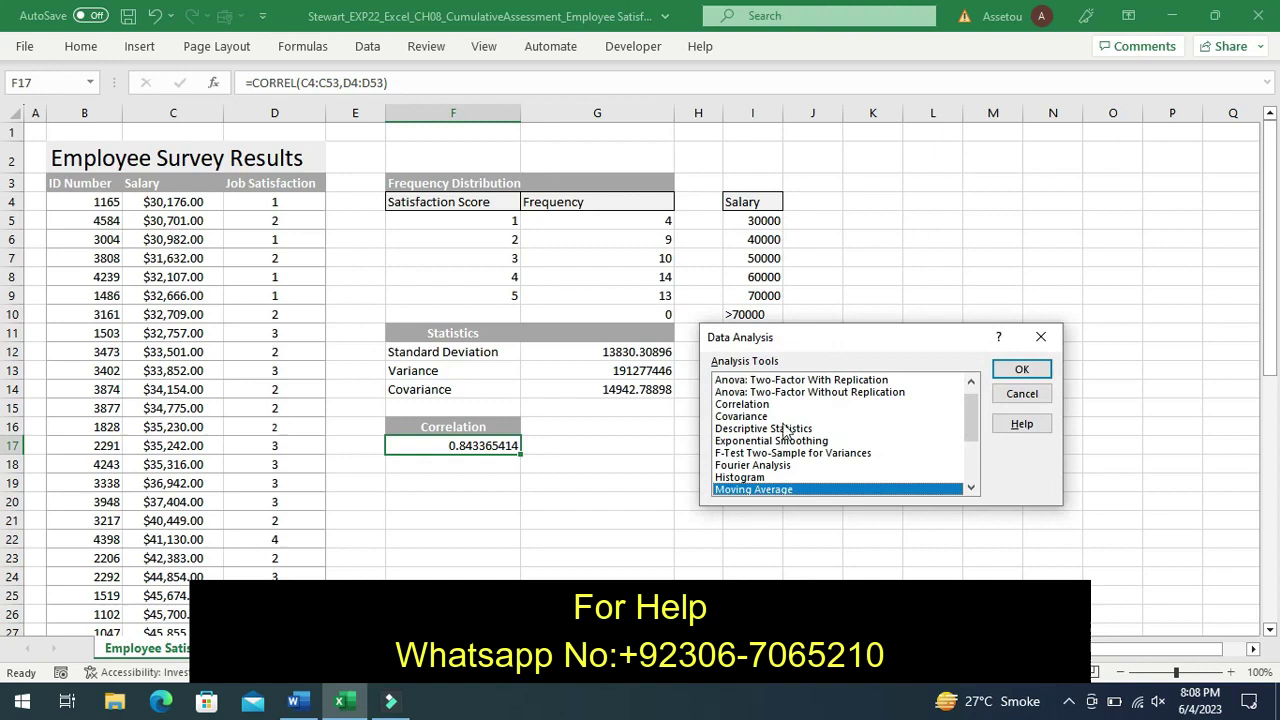
left_click(738, 479)
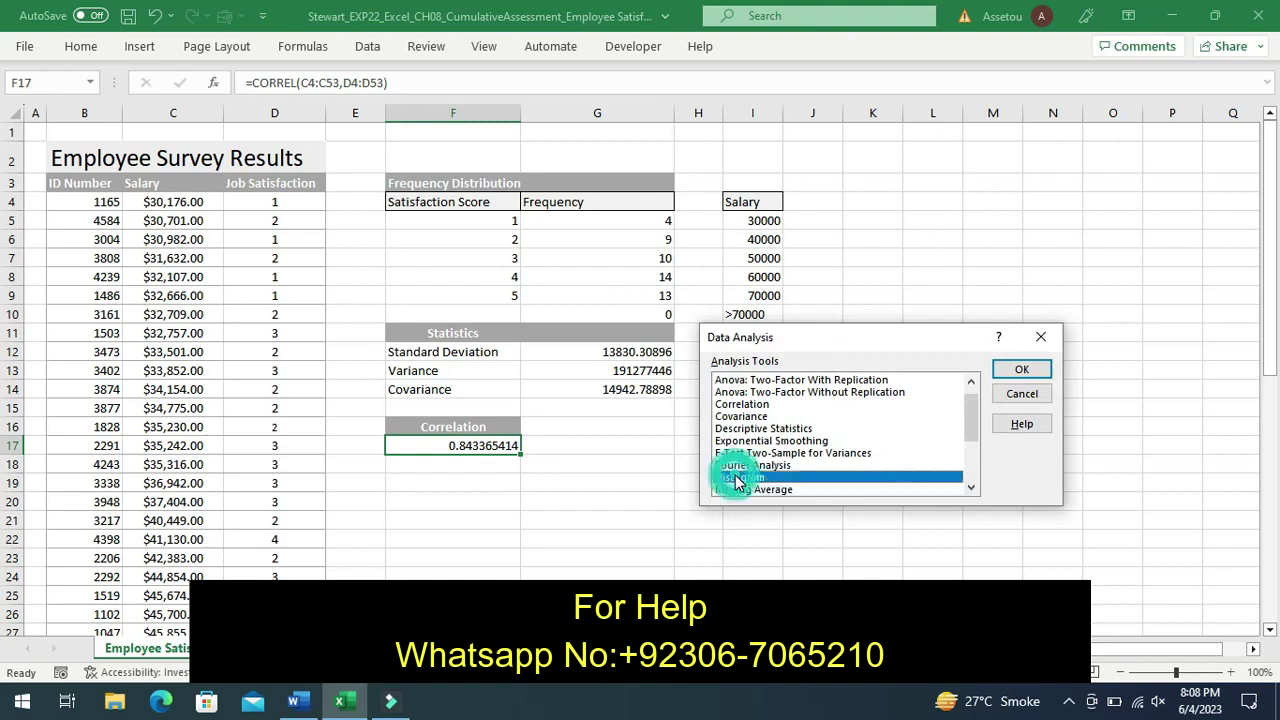
left_click(1019, 372)
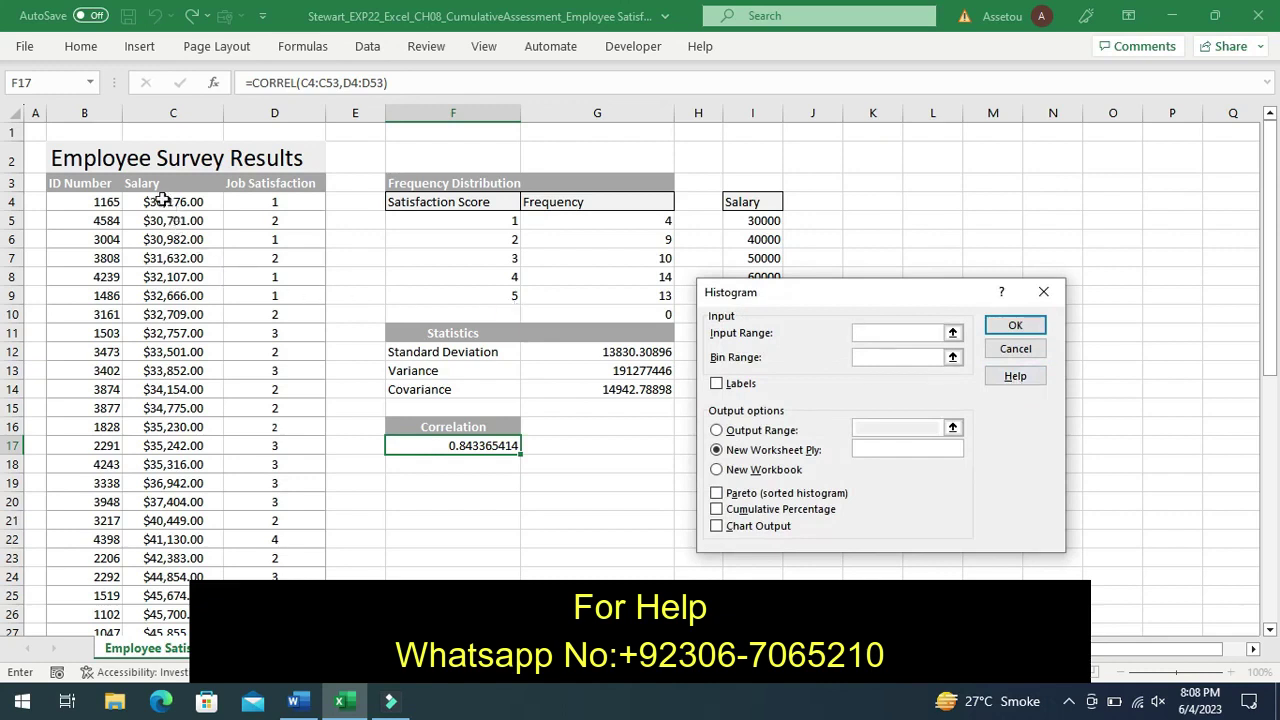
Set the histogram input range to C4:C53 and the bin range to I5:I9.
mouse_move(163, 198)
left_mouse_down()
mouse_move(160, 663)
mouse_move(163, 545)
left_mouse_up()
left_click(869, 355)
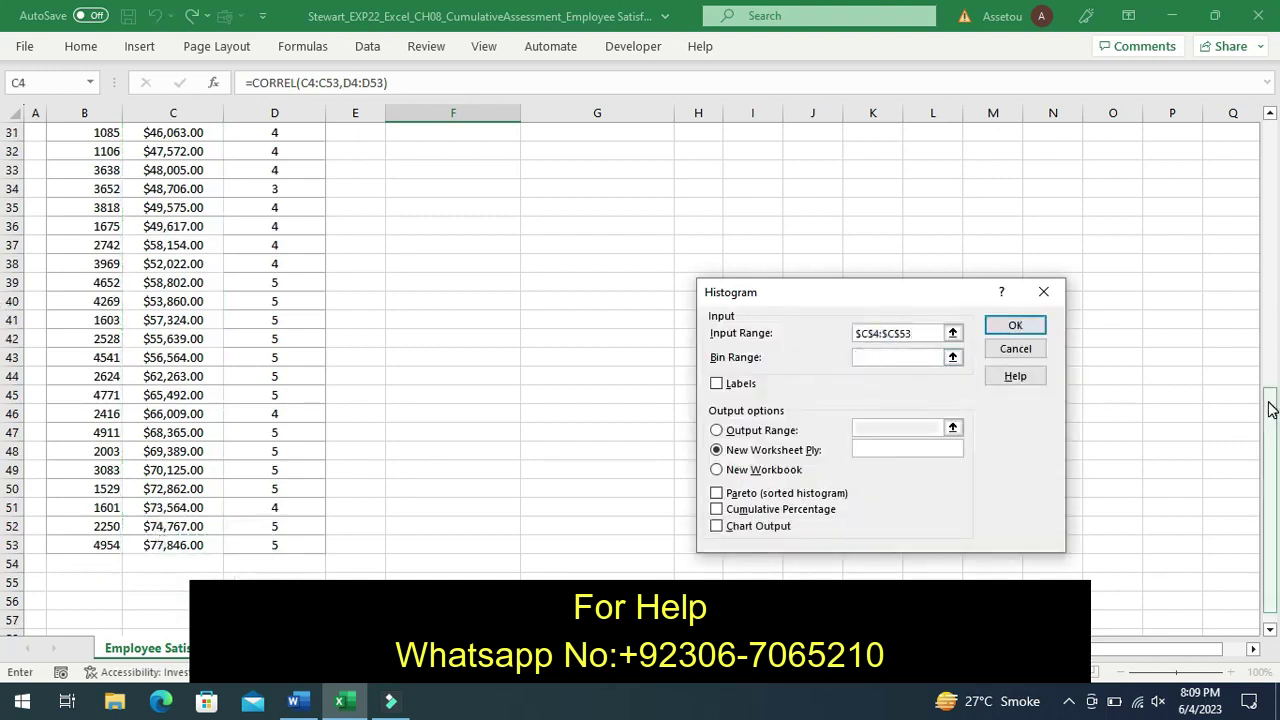
left_click_drag(1270, 410, 1270, 197)
scroll(1270, 197, "up", 2)
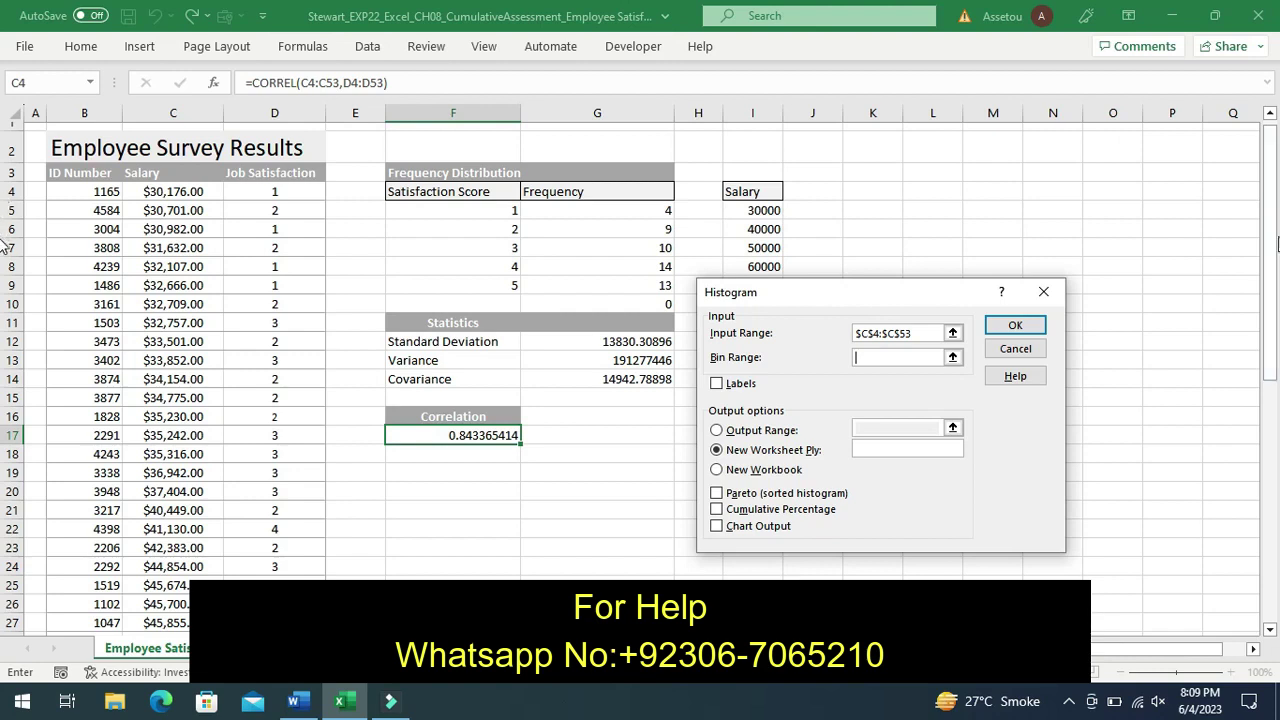
left_click_drag(1277, 197, 1270, 262)
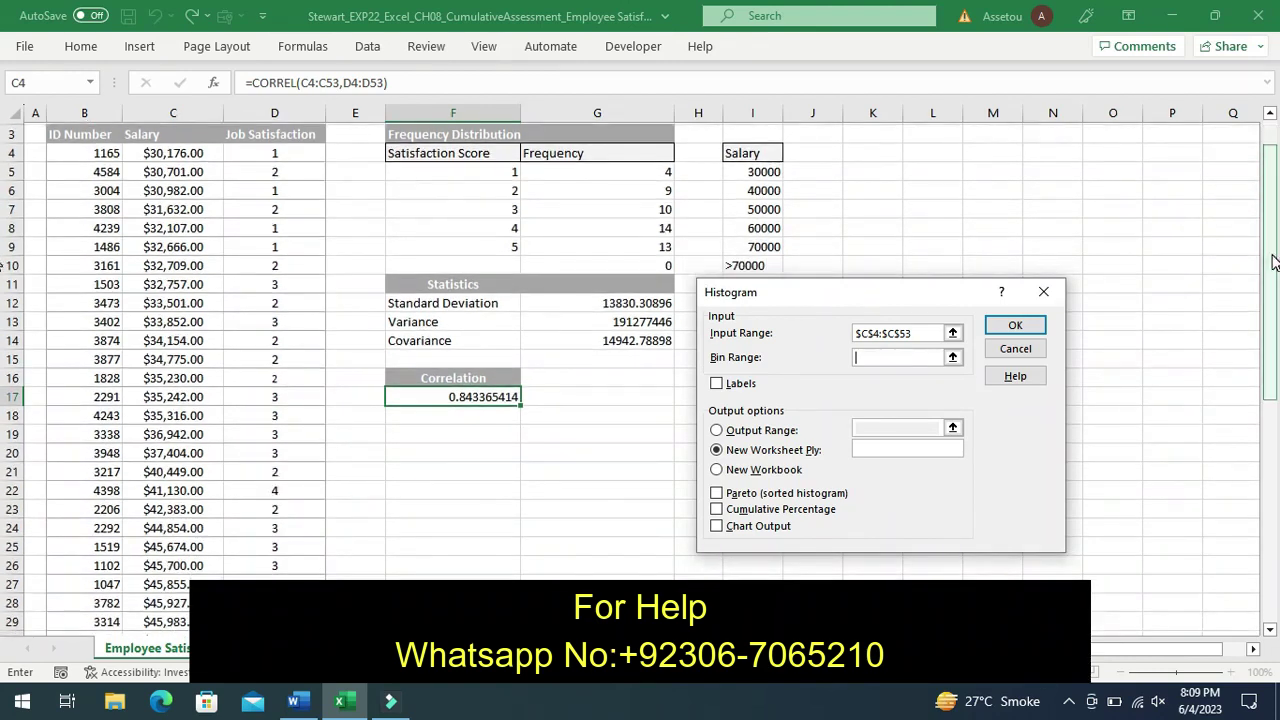
left_click(306, 700)
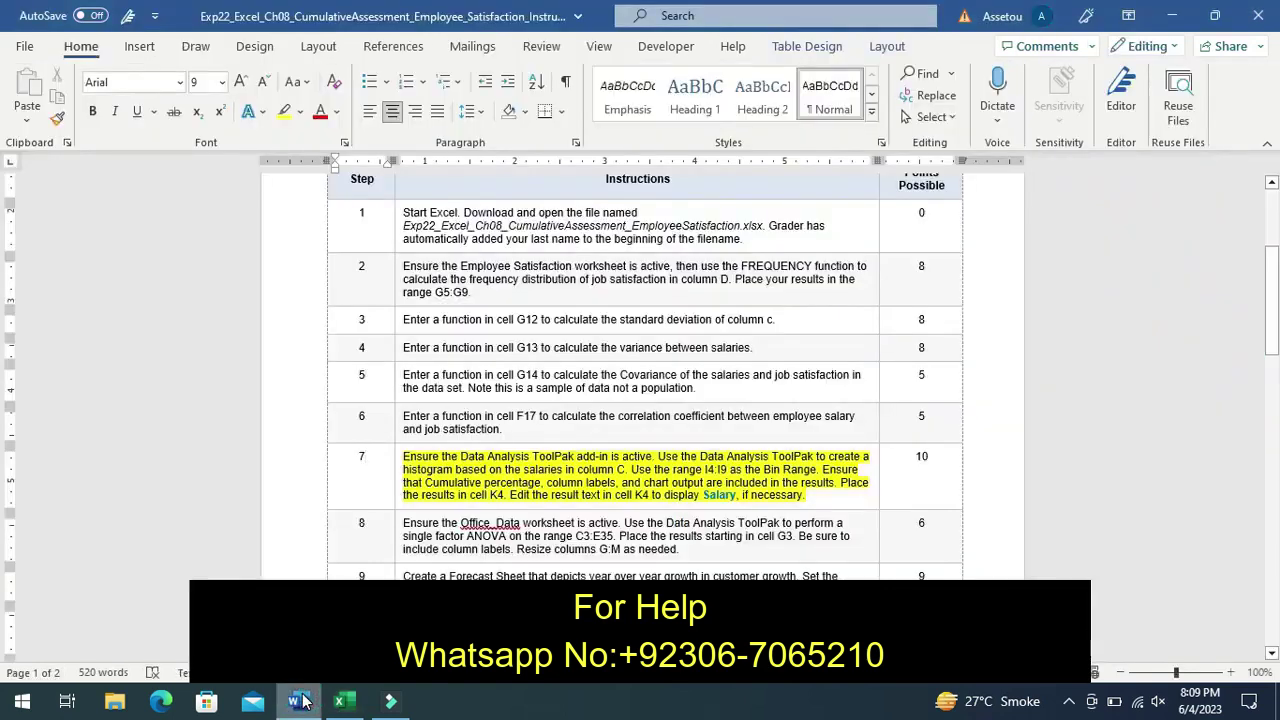
left_click(340, 701)
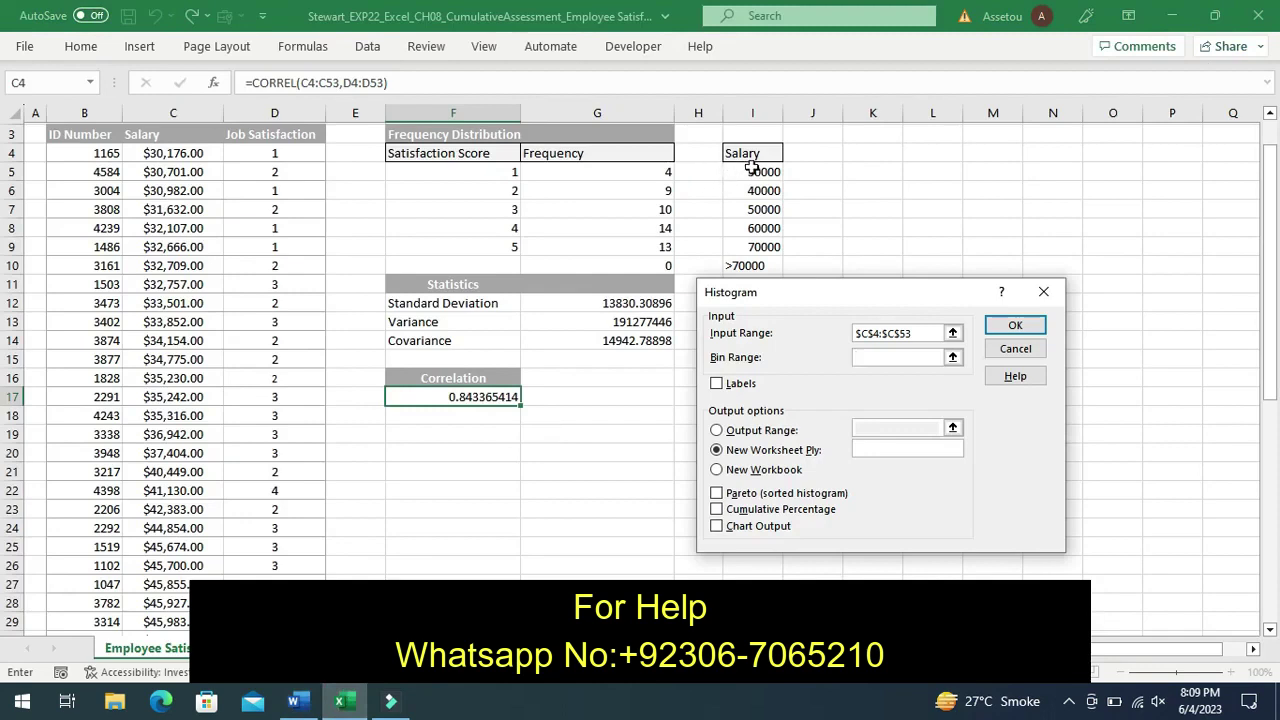
left_click_drag(752, 167, 756, 242)
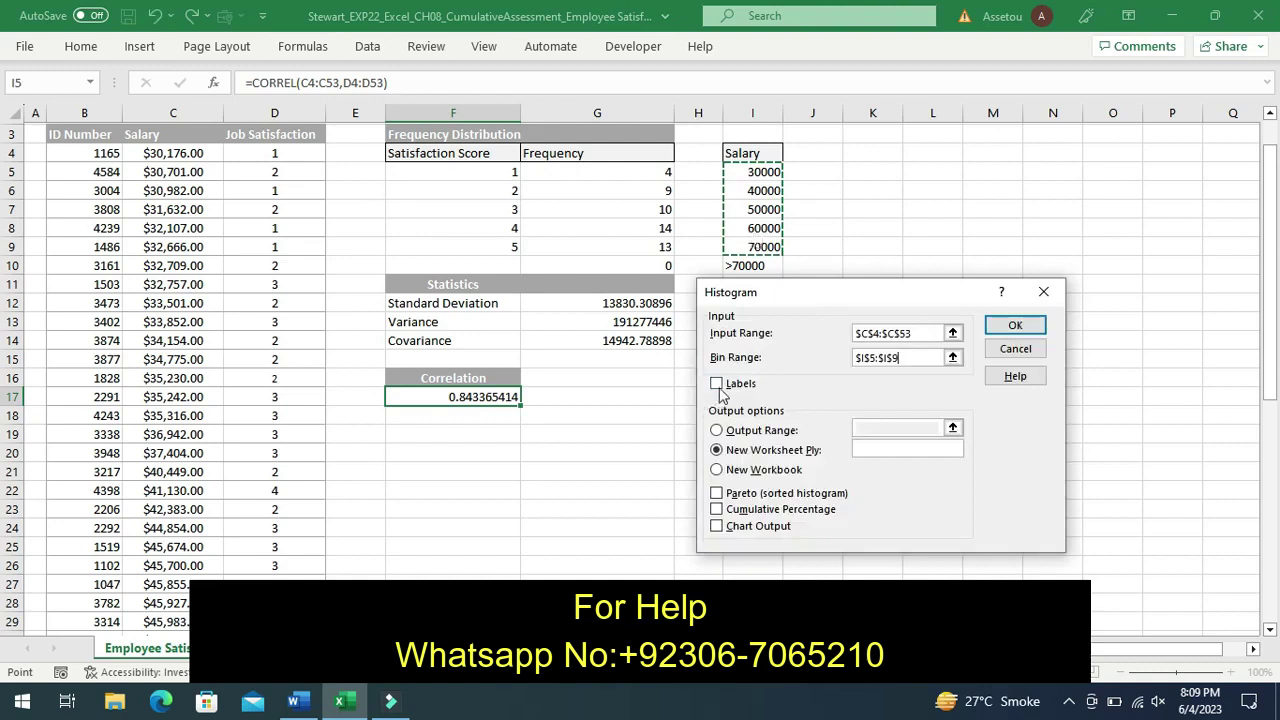
Enable Labels, output to K4 with Cumulative Percentage and Chart Output, and run the histogram.
left_click(716, 384)
left_click(716, 430)
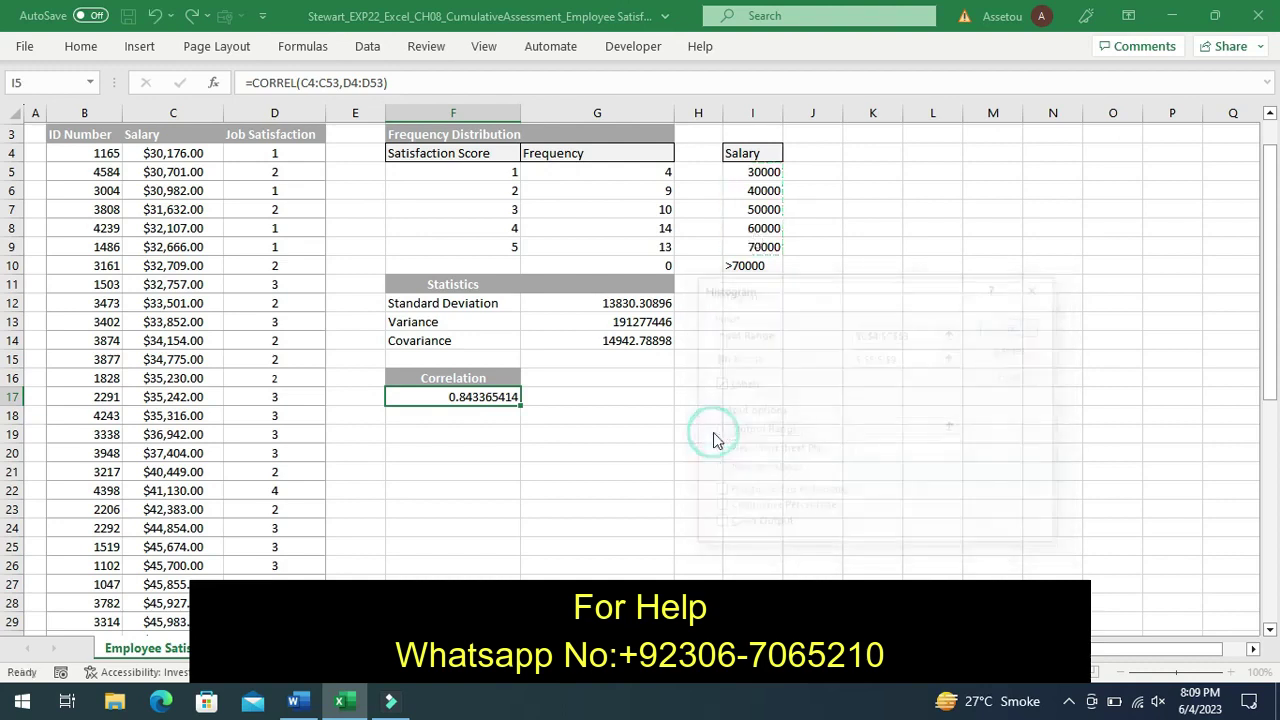
left_click_drag(848, 299, 916, 346)
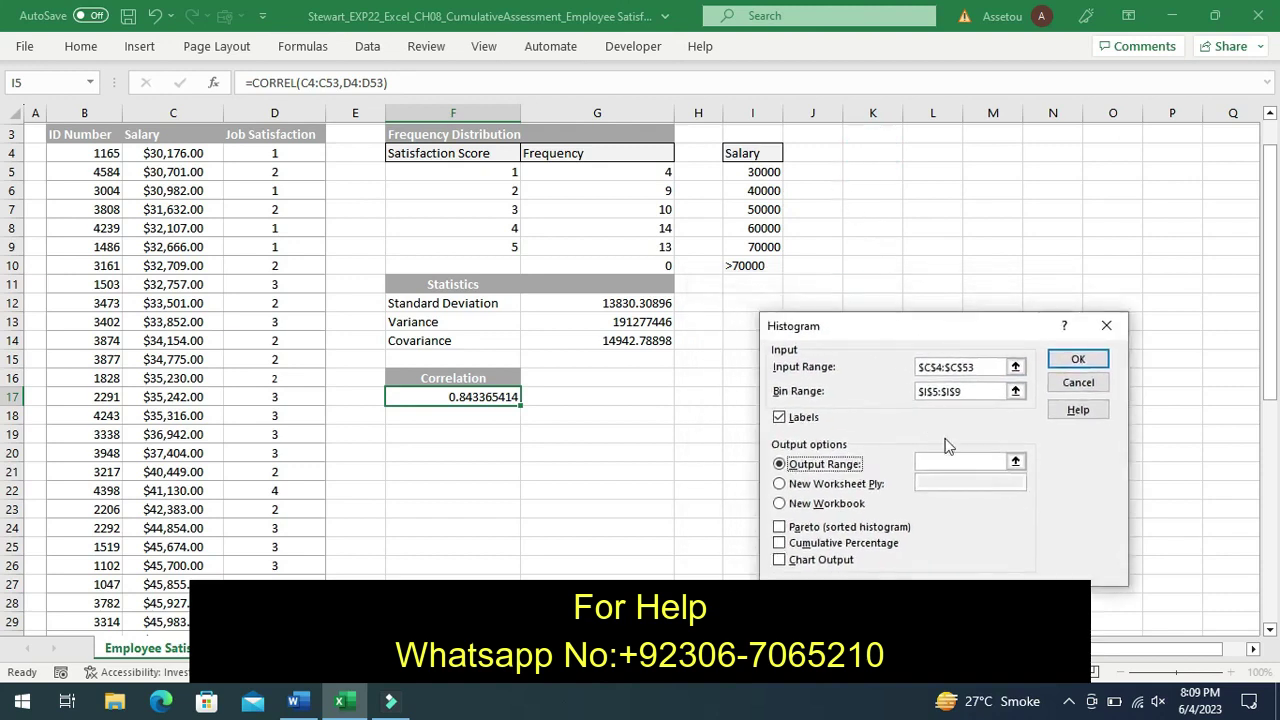
left_click(956, 461)
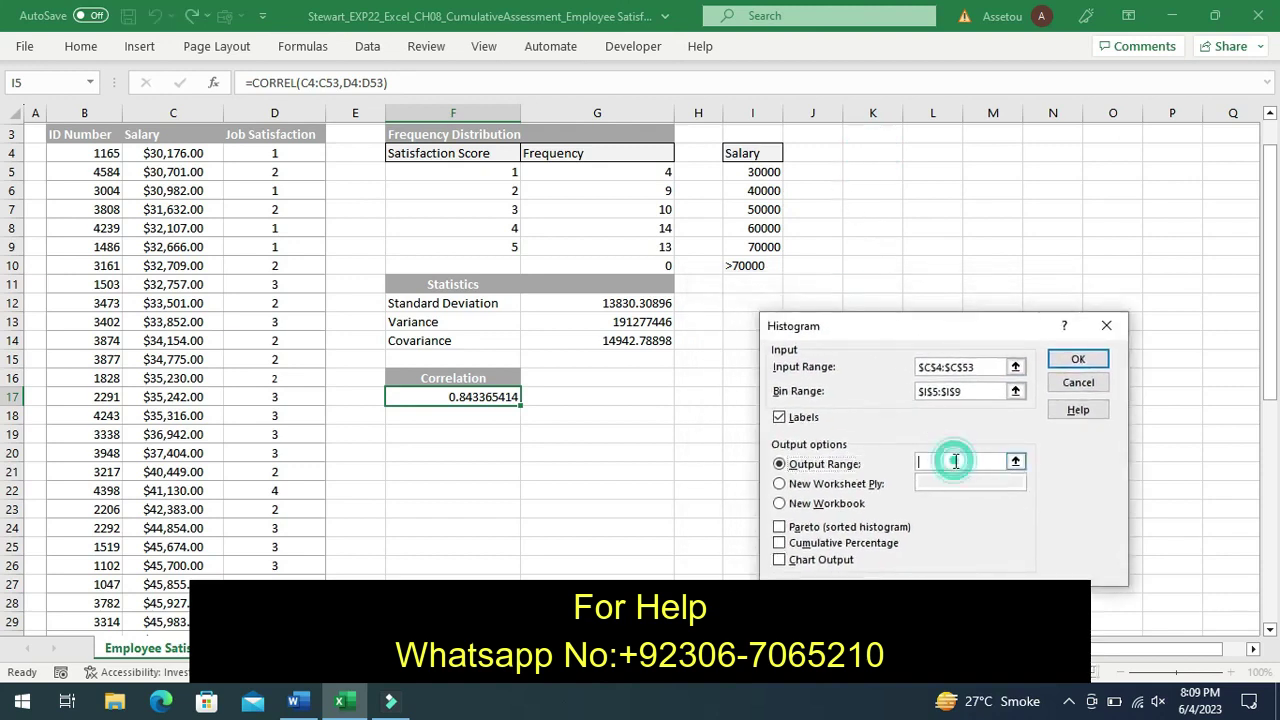
left_click(862, 159)
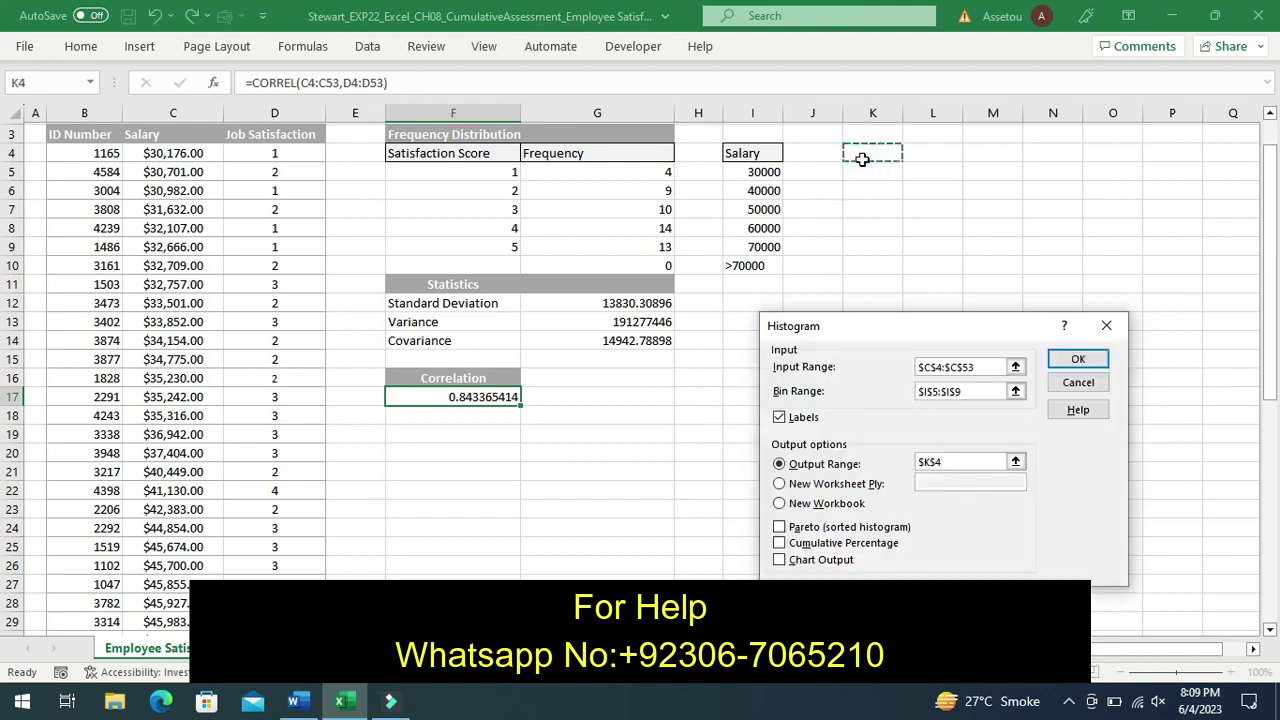
left_click(296, 701)
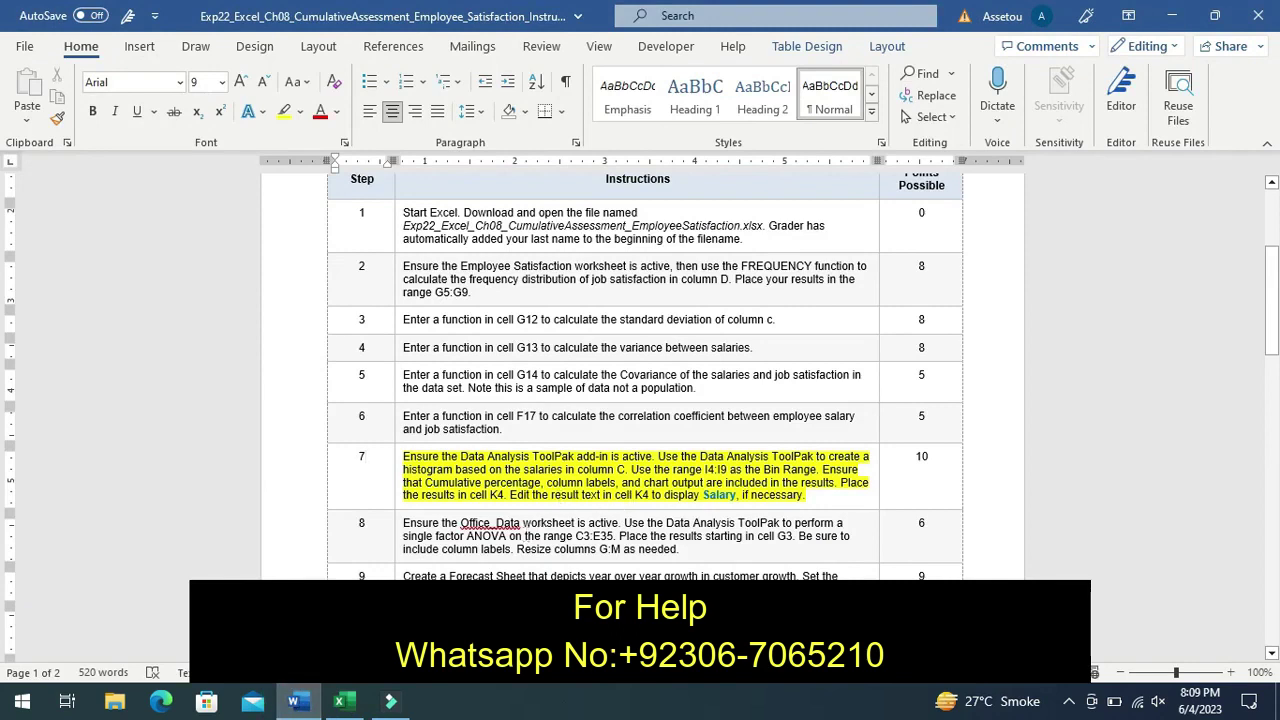
left_click(339, 701)
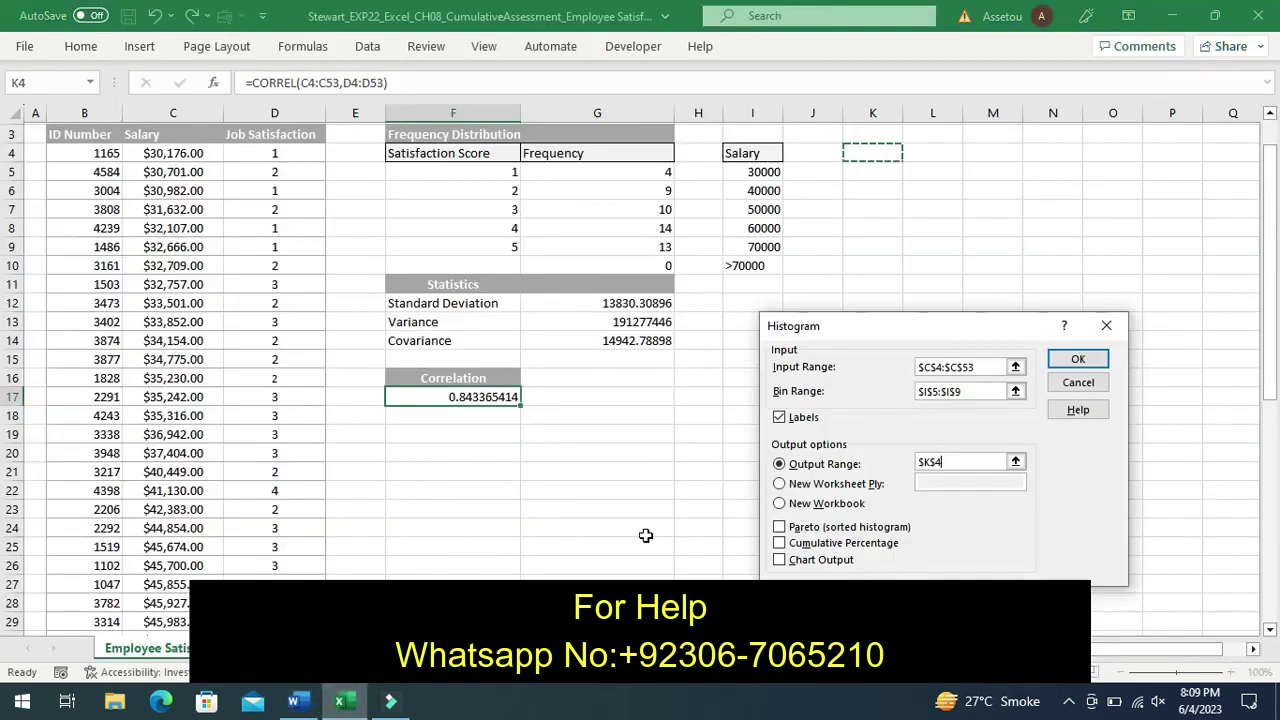
left_click(779, 543)
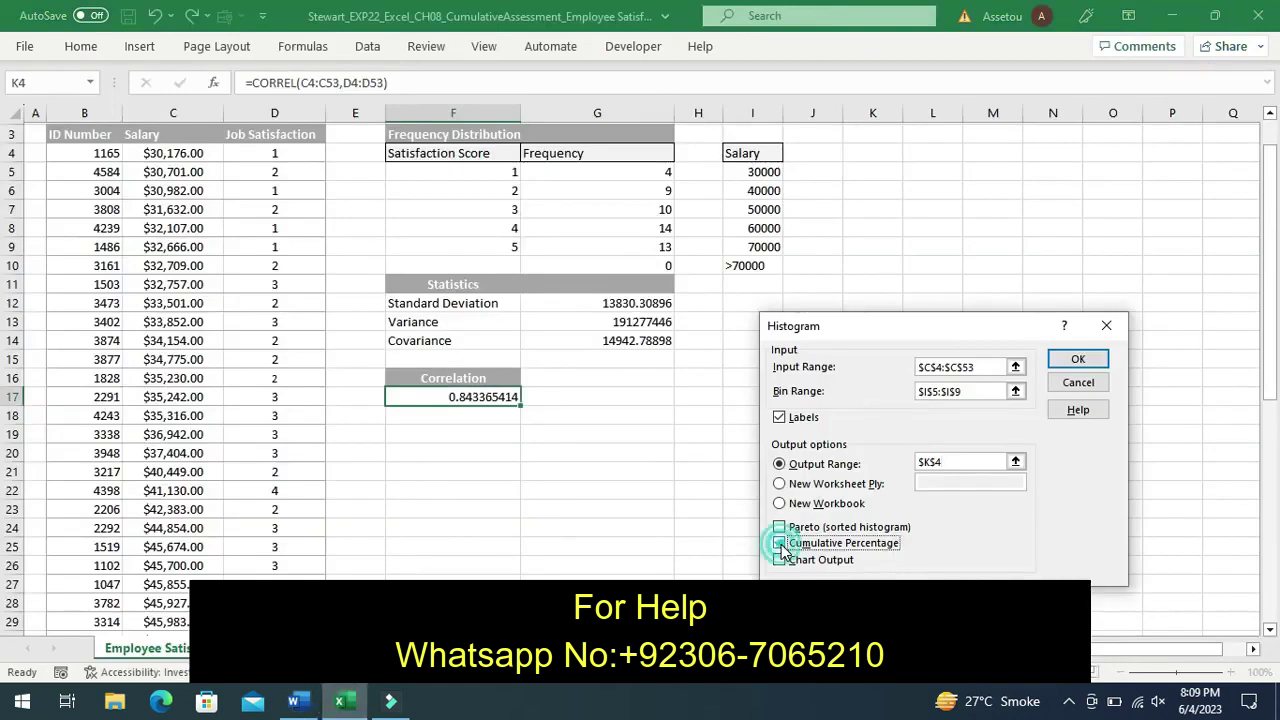
left_click(779, 560)
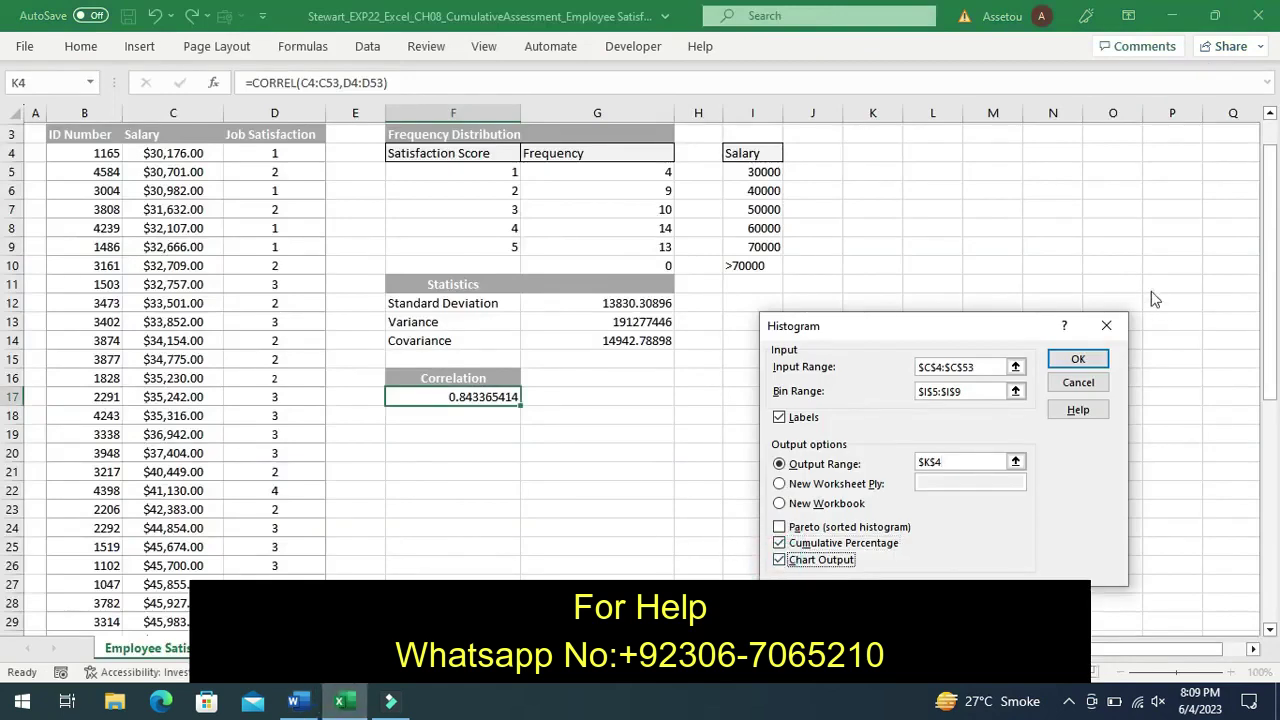
left_click(1074, 360)
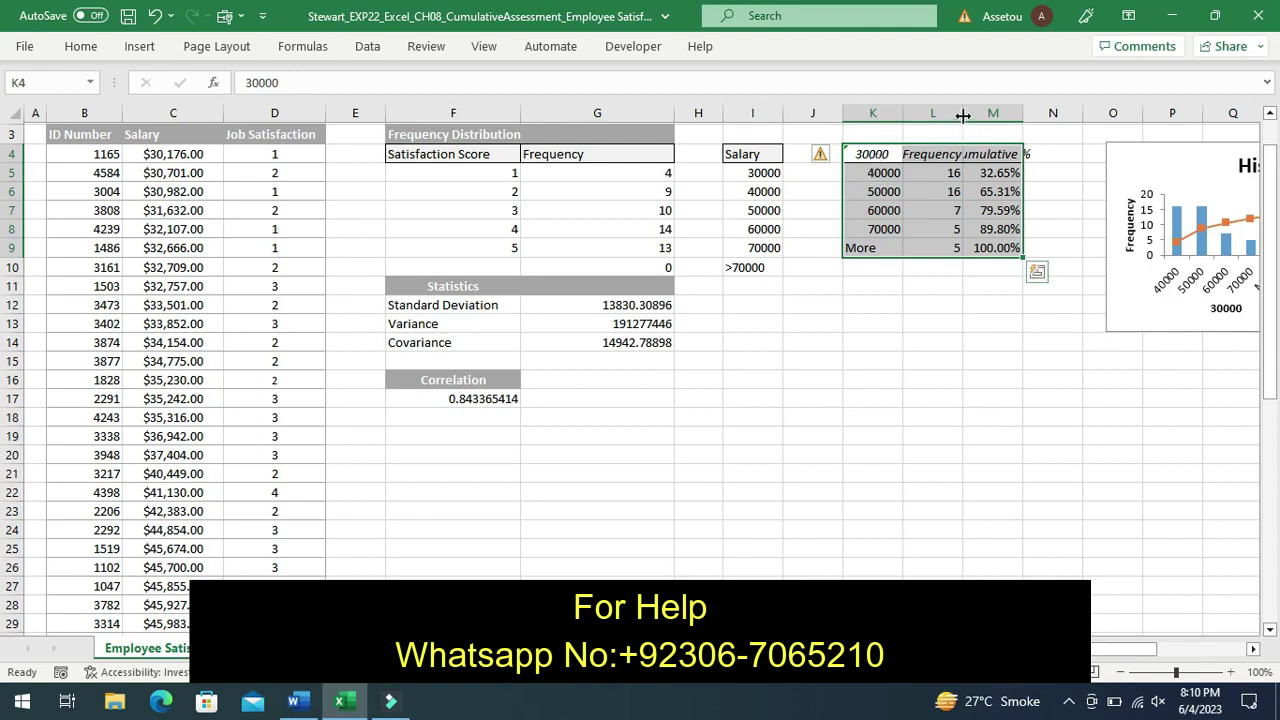
Fit columns L and M to their headers and start retyping K4 as Salary.
left_click_drag(963, 116, 972, 116)
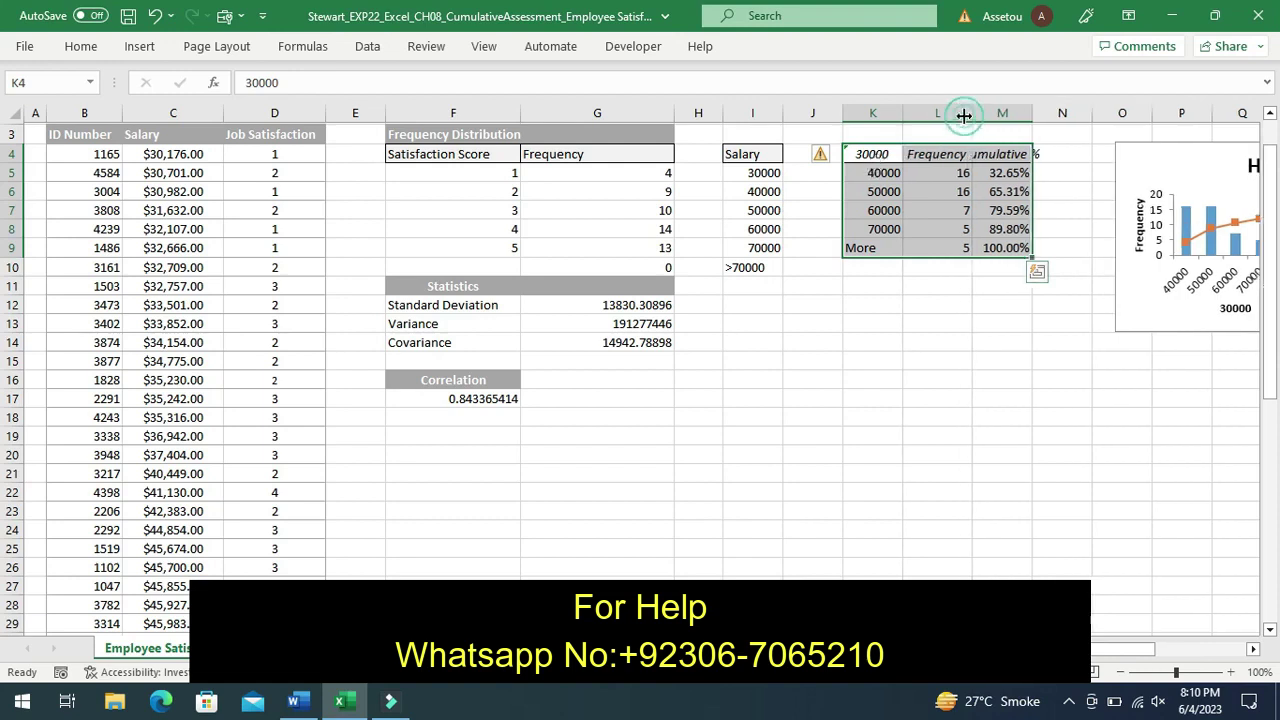
double_click(1032, 116)
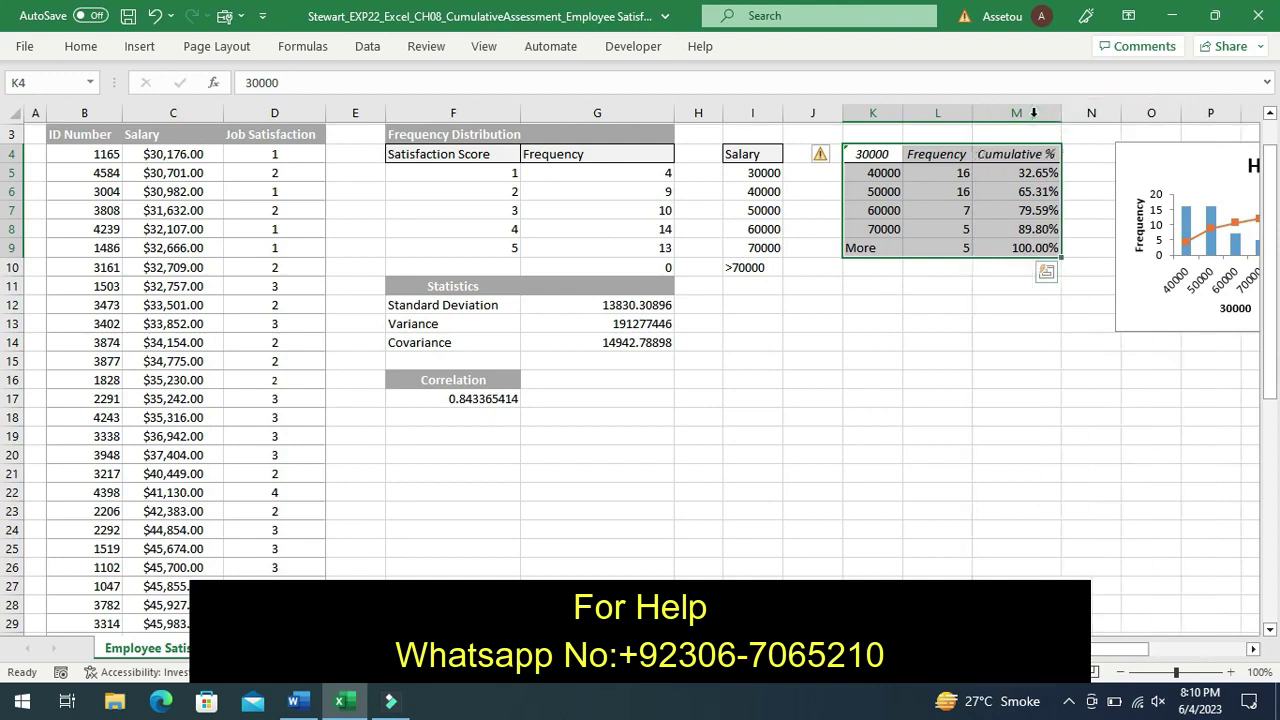
double_click(890, 154)
key("BackSpace")
key("BackSpace")
key("BackSpace")
key("BackSpace")
type("a")
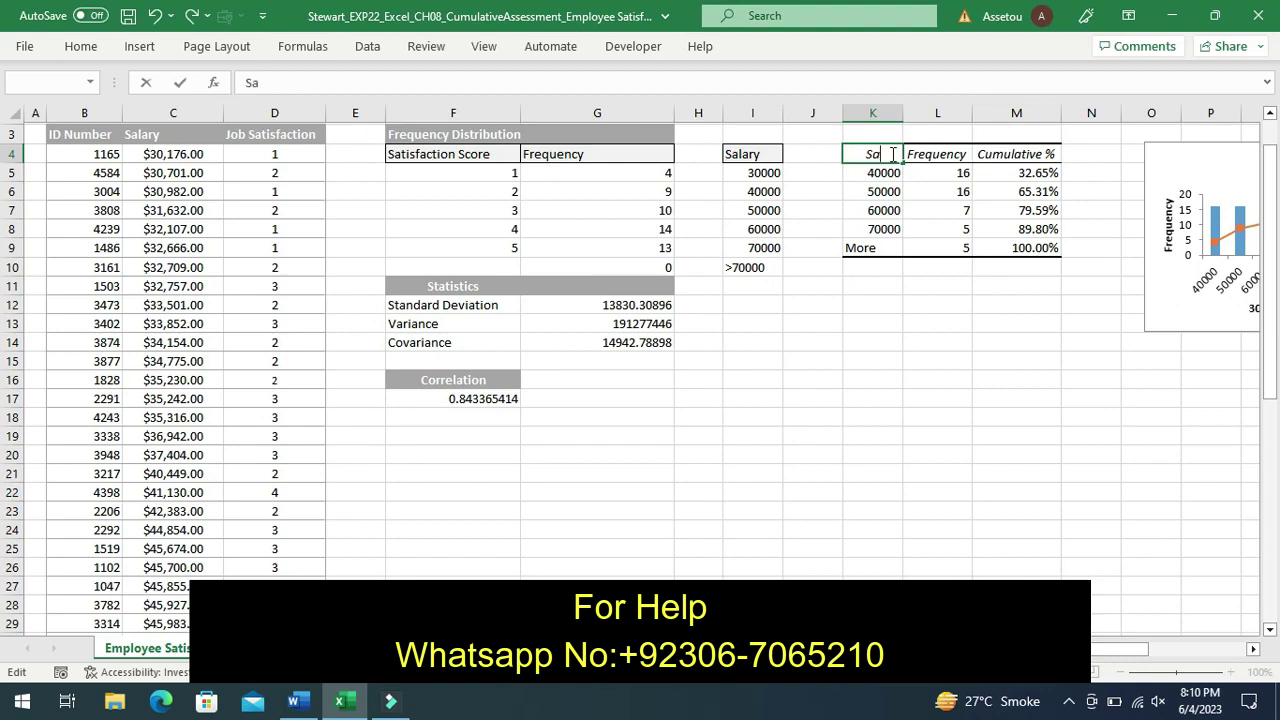
type("lary")
Review step 7's instruction text in the Word document.
left_click(297, 701)
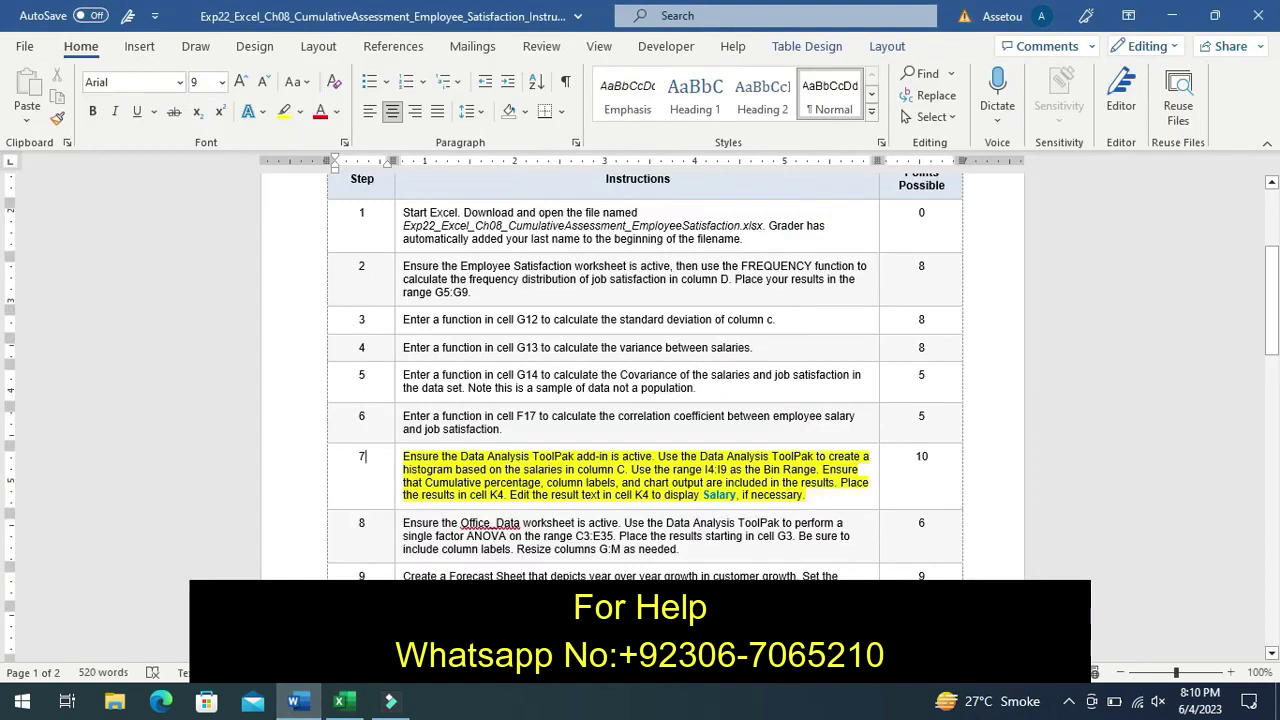
key("Tab")
left_click_drag(1268, 330, 1263, 273)
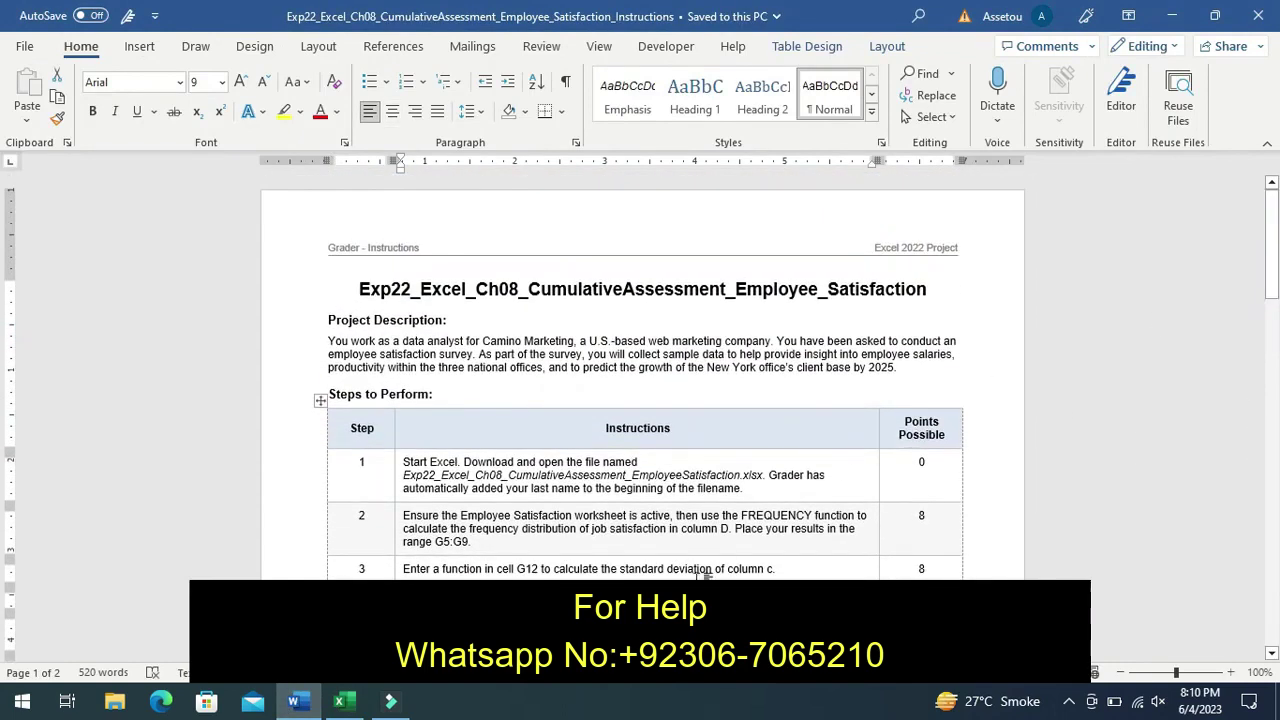
Close the Excel workbook without saving changes.
left_click(339, 701)
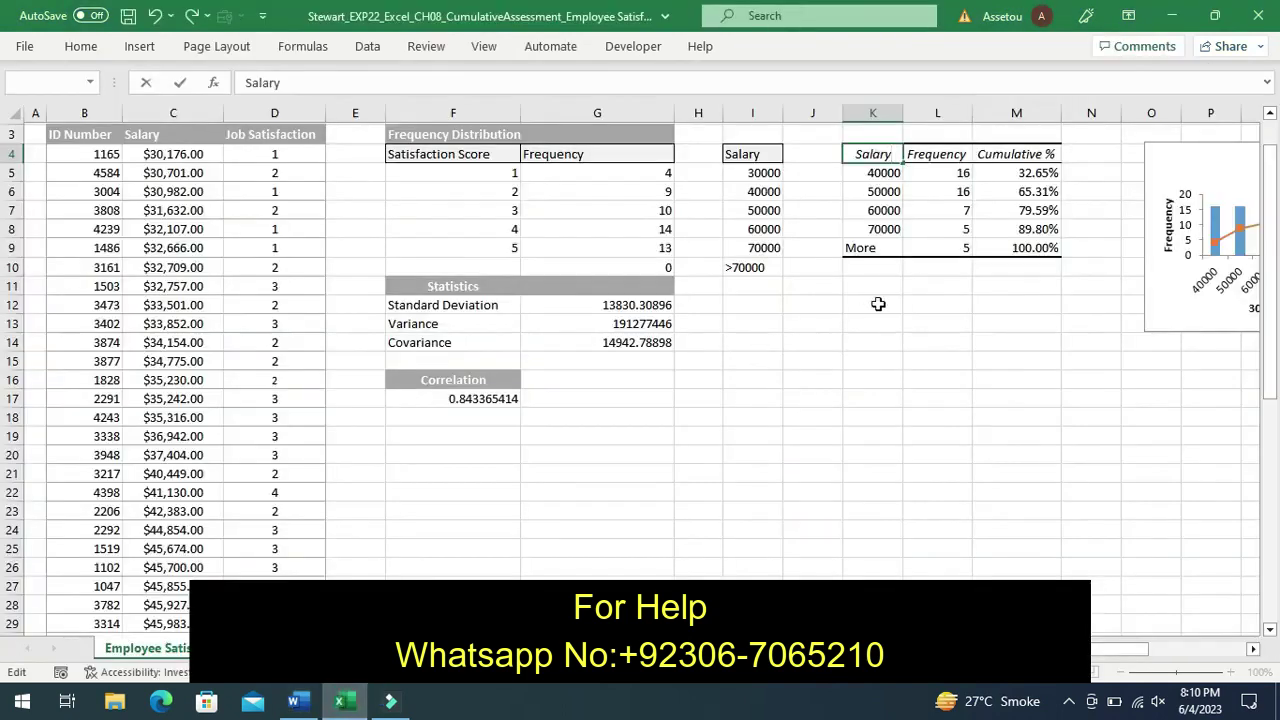
left_click(1259, 15)
left_click(1259, 15)
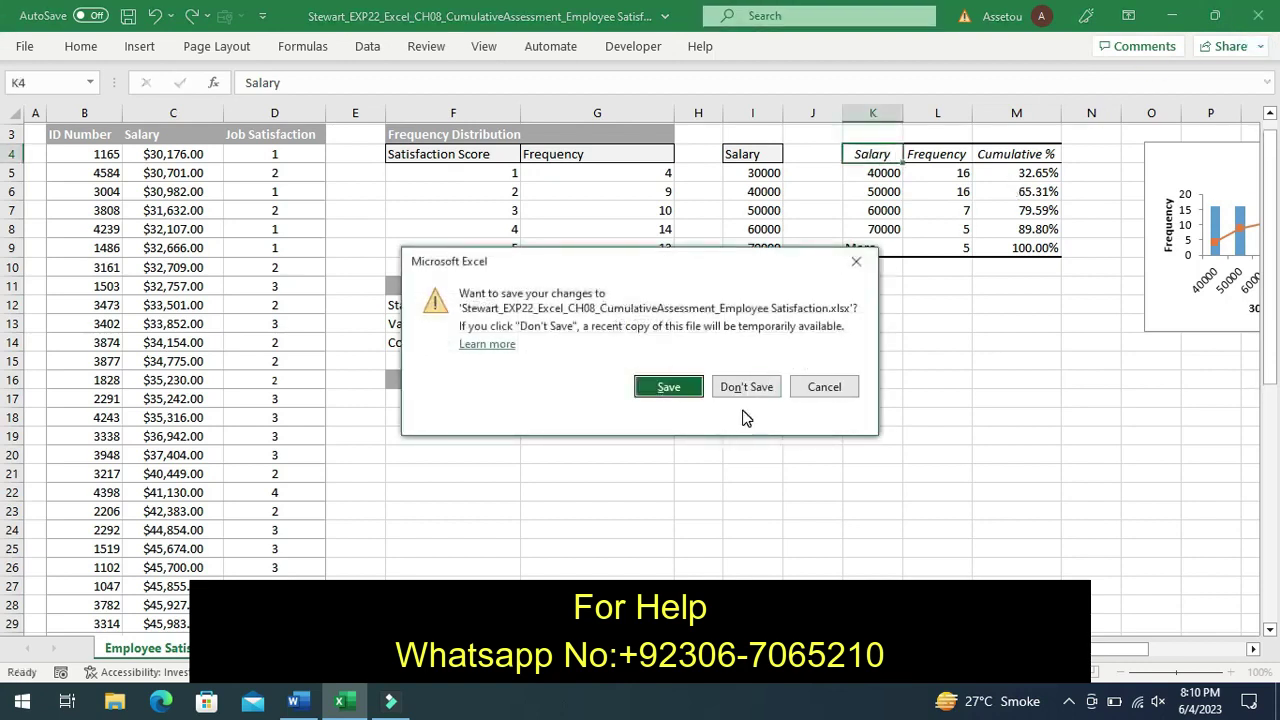
left_click(742, 392)
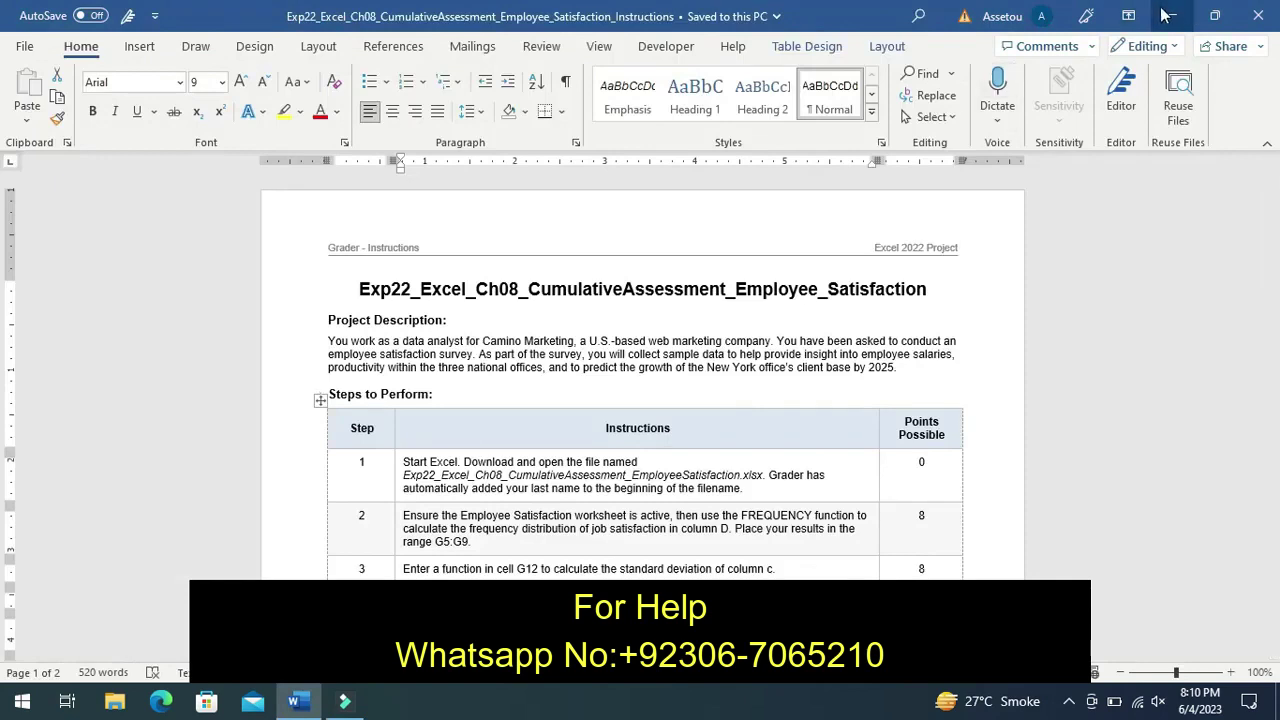
Reopen the CH08 cumulative assessment workbook from its folder under Documents.
left_click(116, 702)
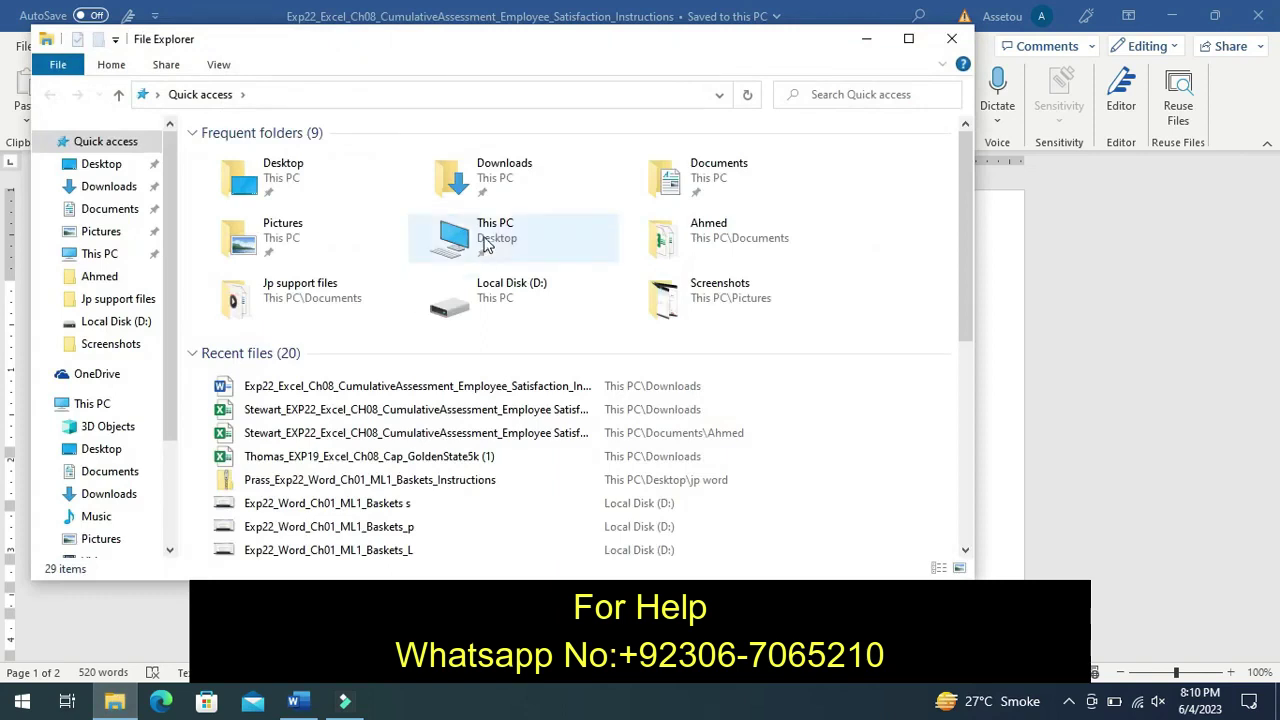
double_click(669, 186)
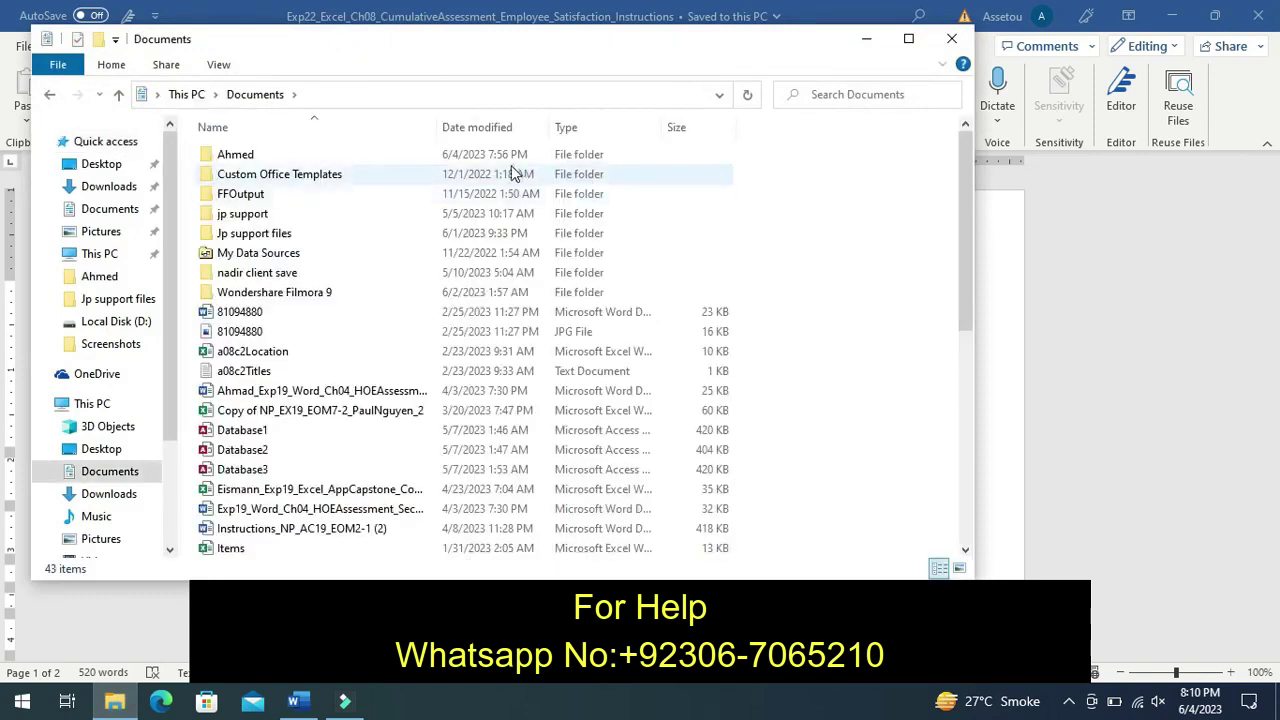
double_click(502, 158)
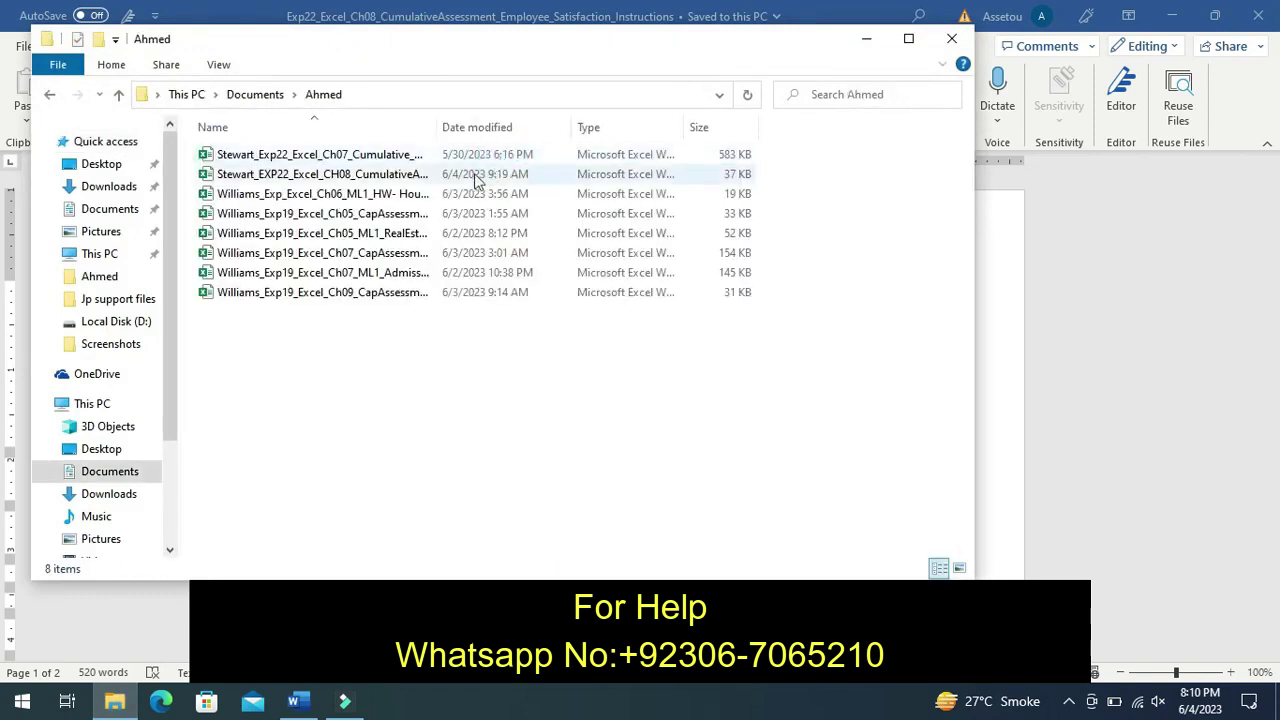
double_click(448, 177)
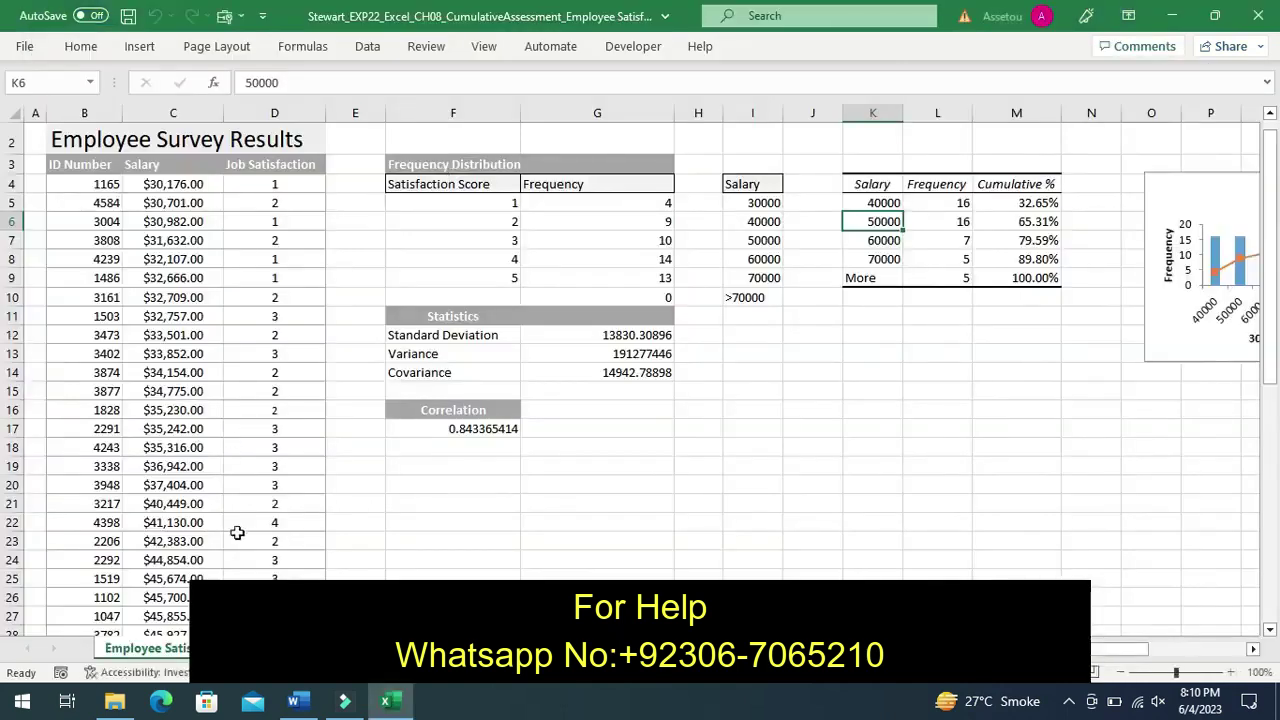
left_click(523, 506)
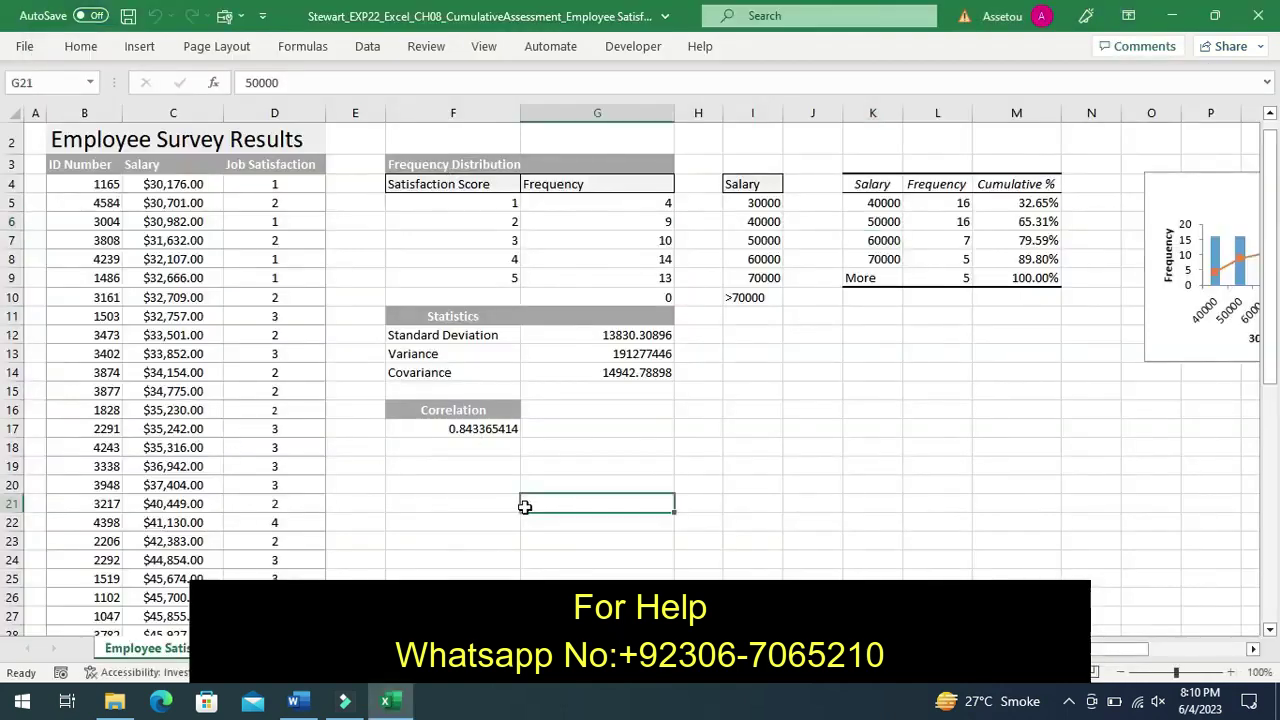
key("Right")
key("Right")
key("Right")
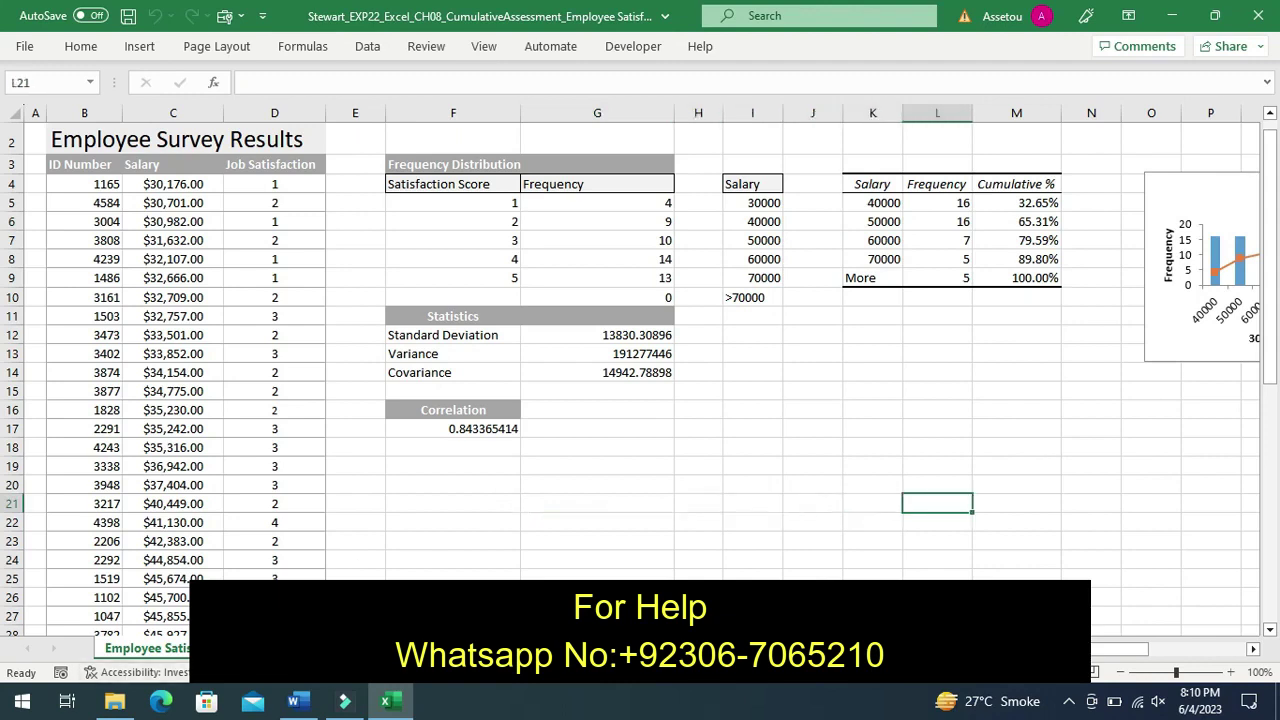
key("ctrl+Page_Down")
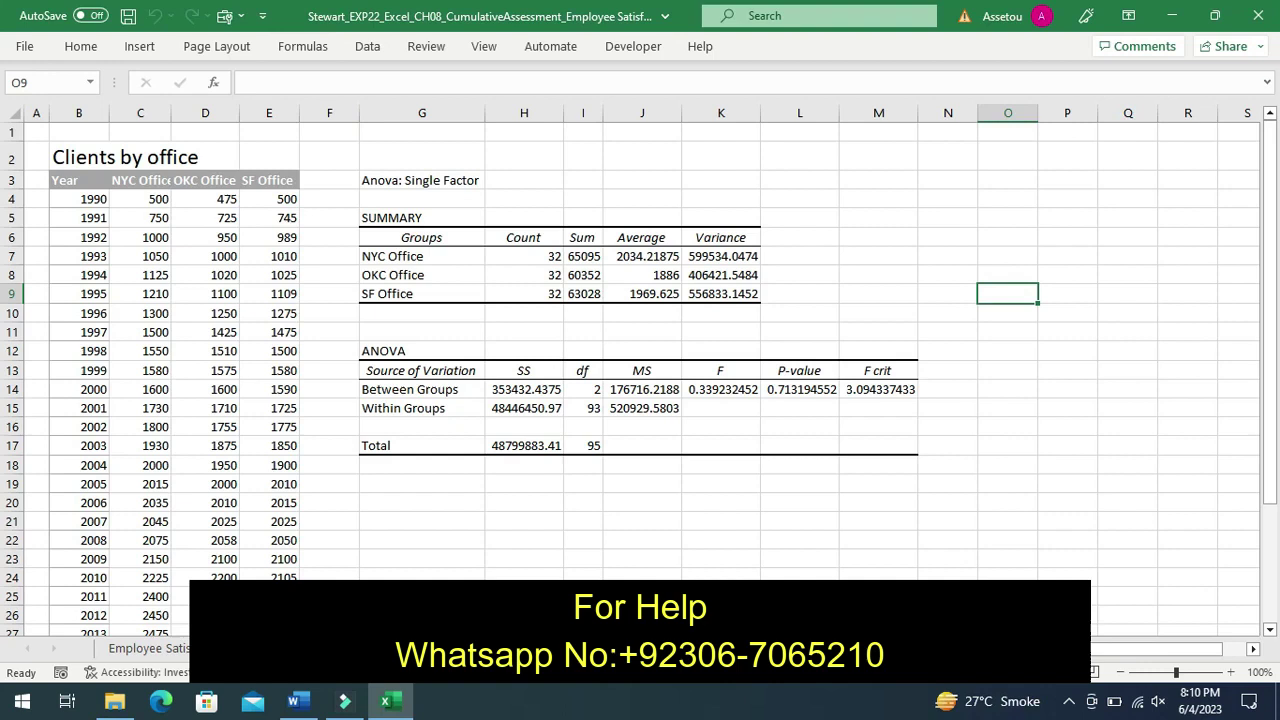
key("ctrl+Page_Down")
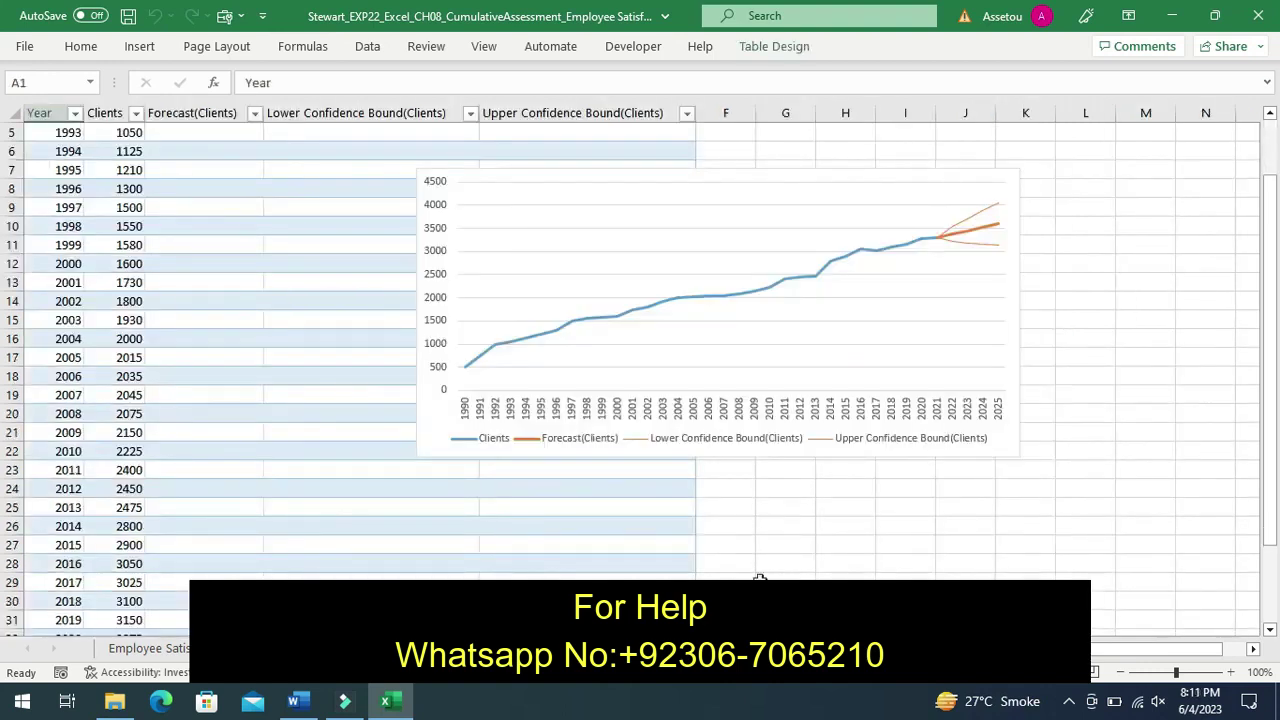
left_click_drag(1272, 486, 1272, 528)
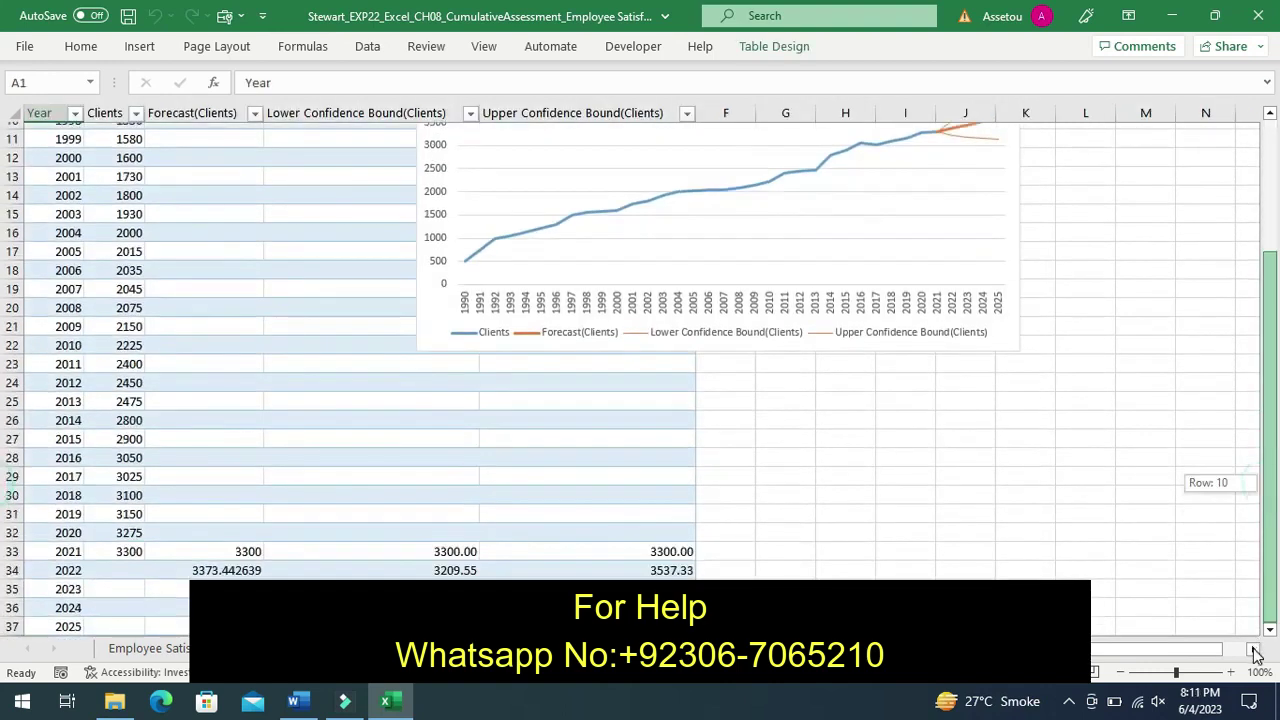
key("ctrl+Page_Up")
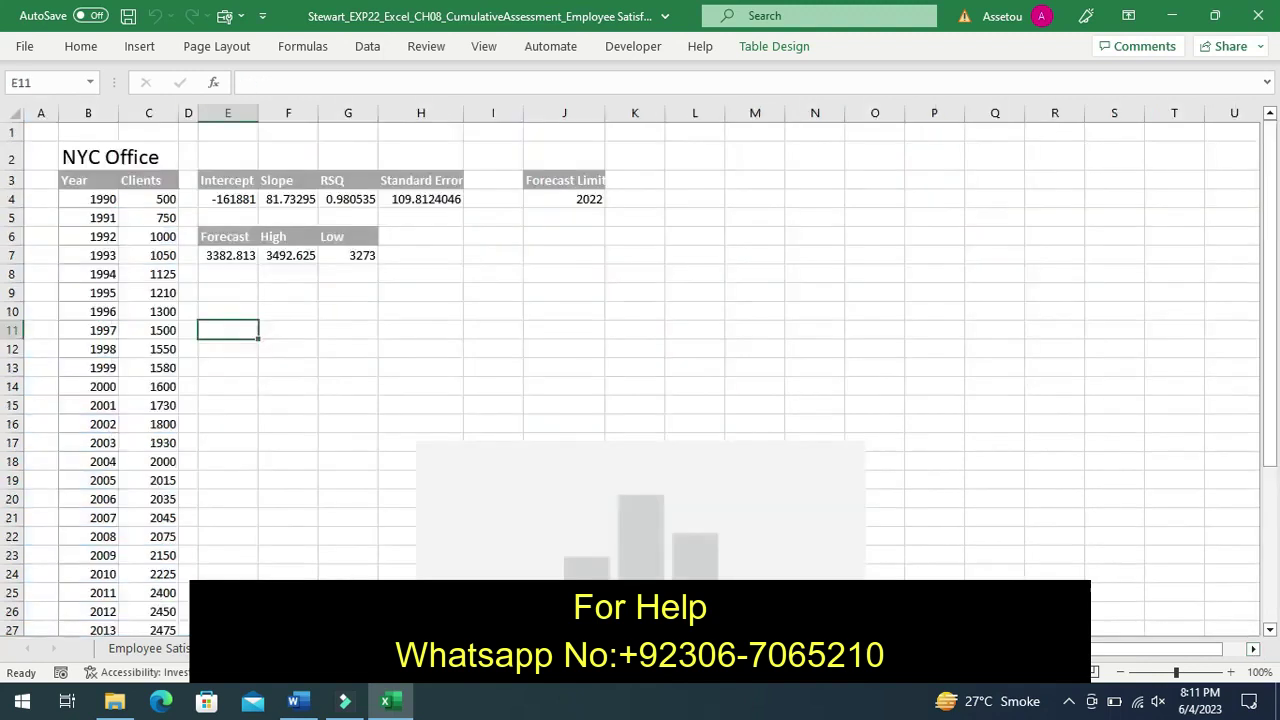
mouse_move(1272, 392)
left_mouse_down()
mouse_move(1276, 468)
mouse_move(1257, 557)
left_mouse_up()
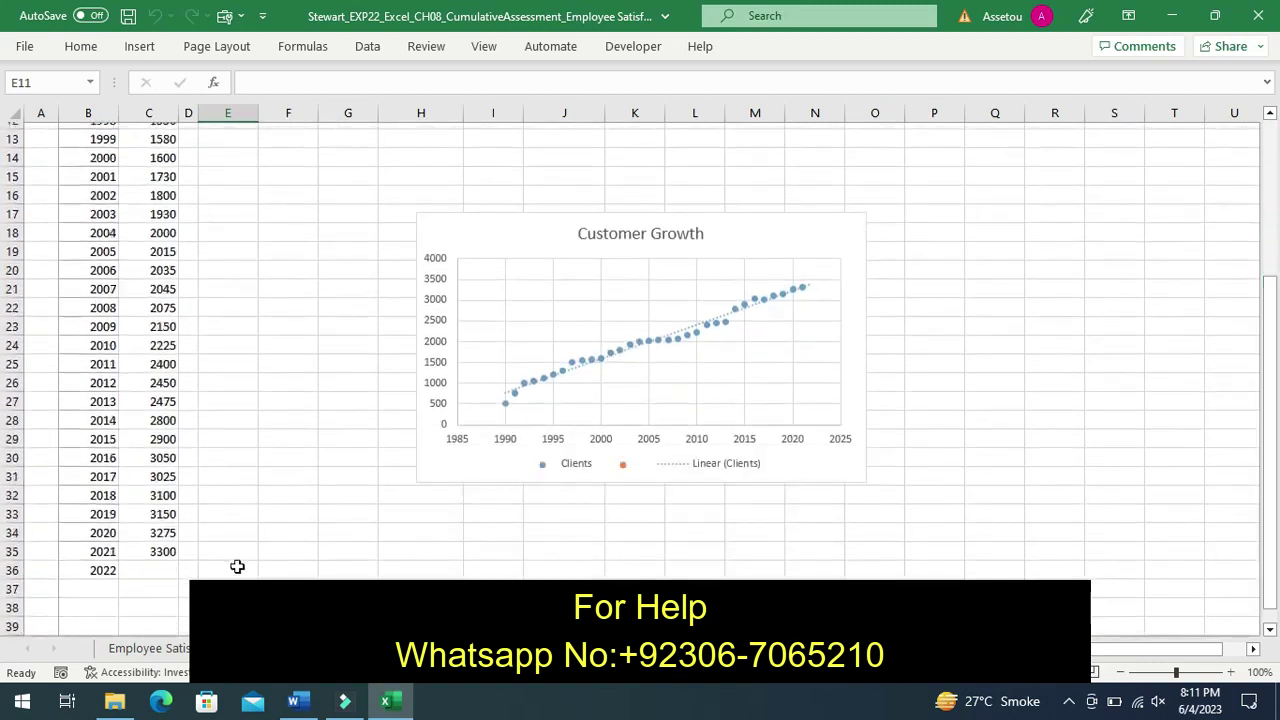
left_click(150, 649)
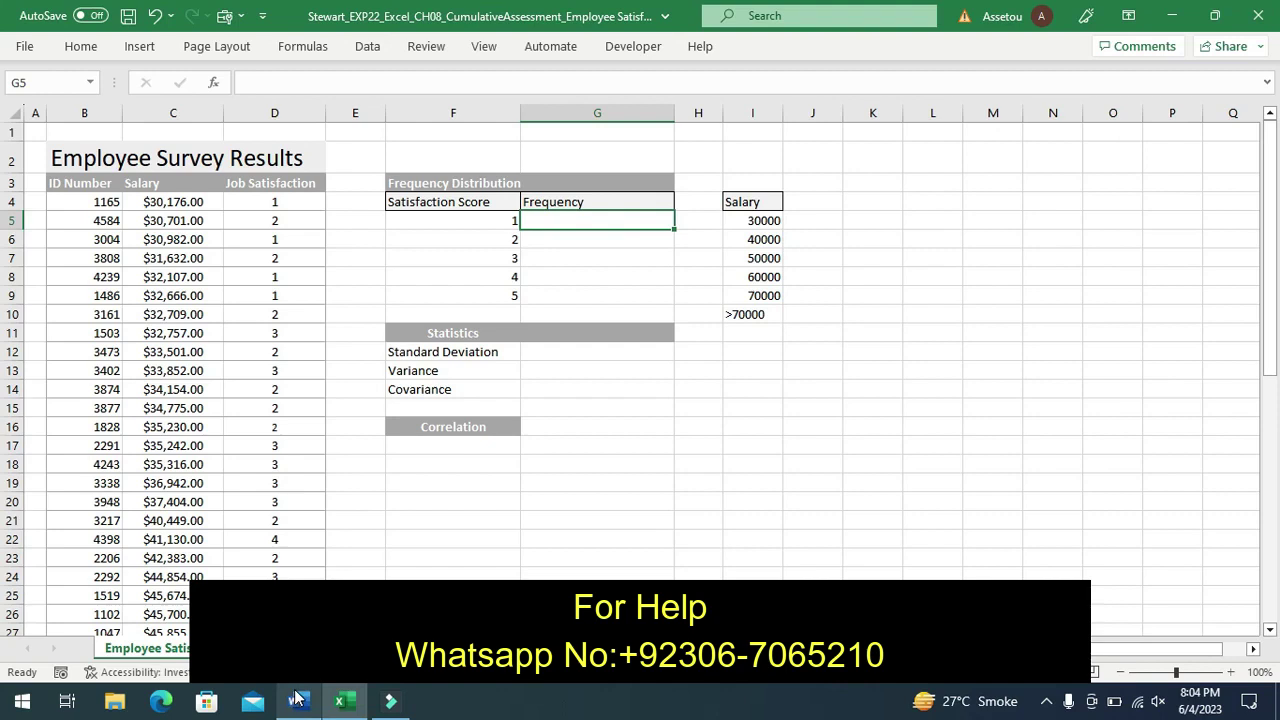
left_click(296, 698)
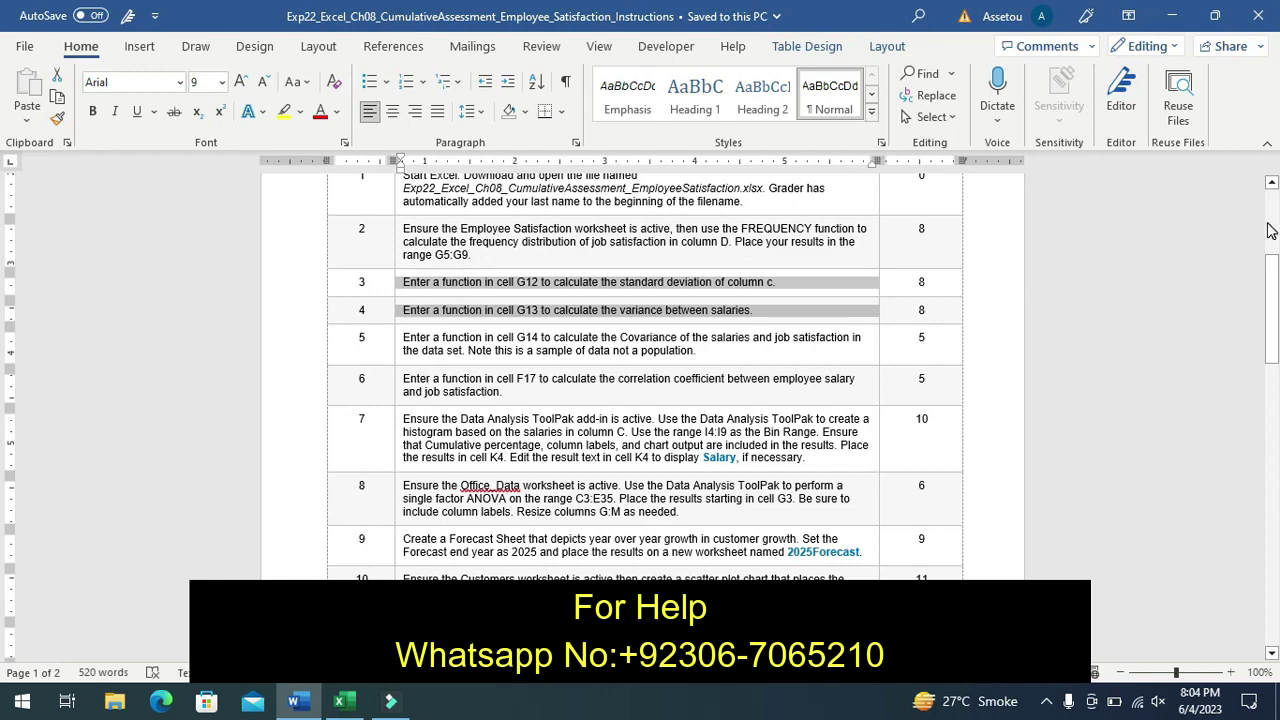
scroll(1268, 230, "up", 5)
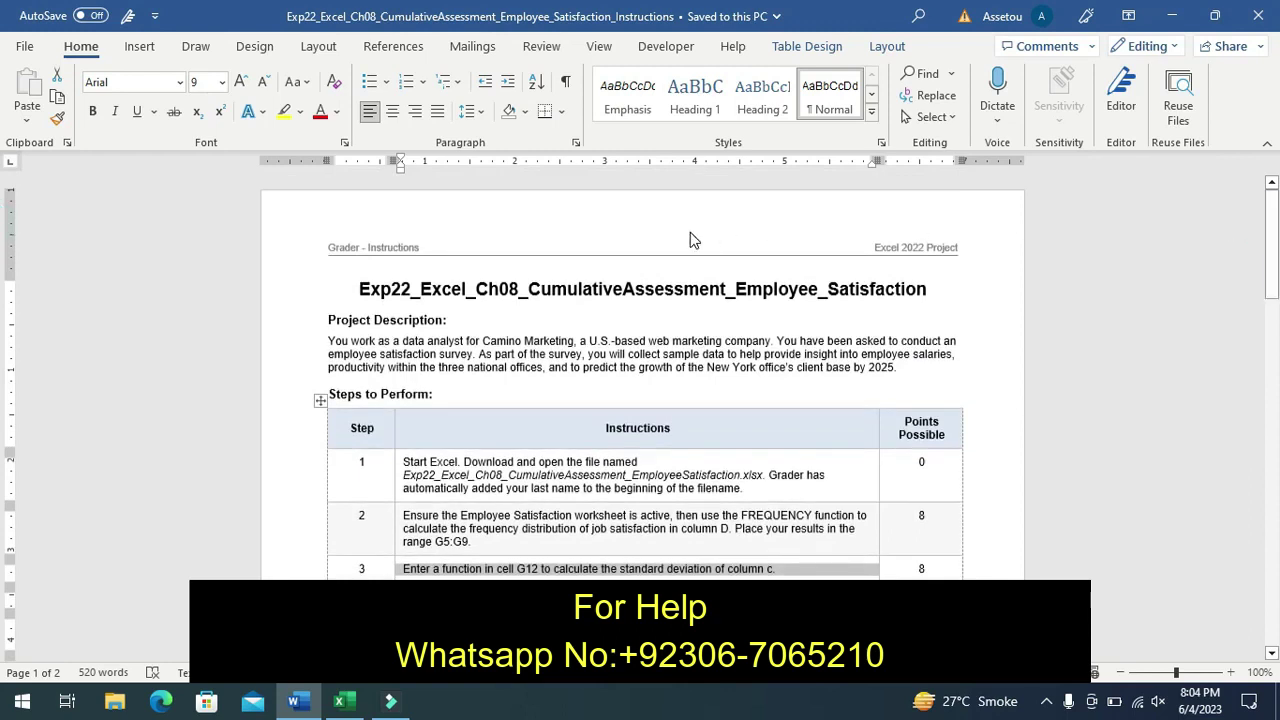
left_click(575, 262)
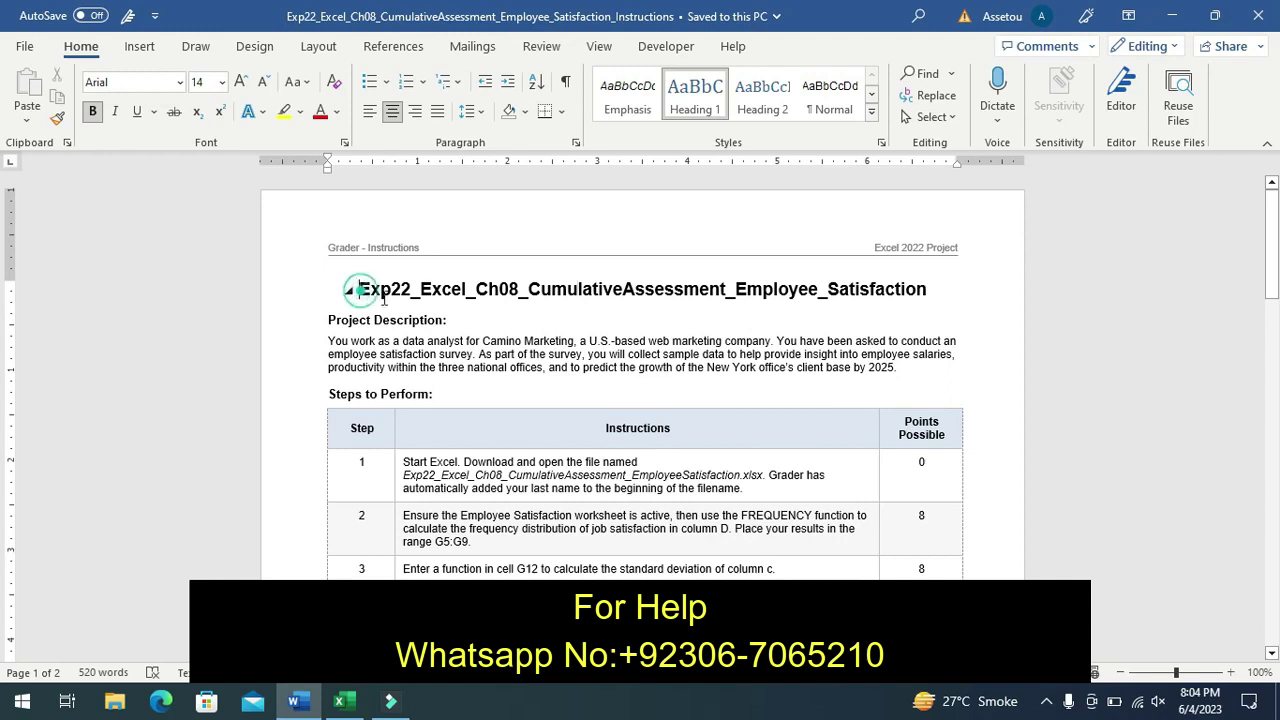
triple_click(361, 289)
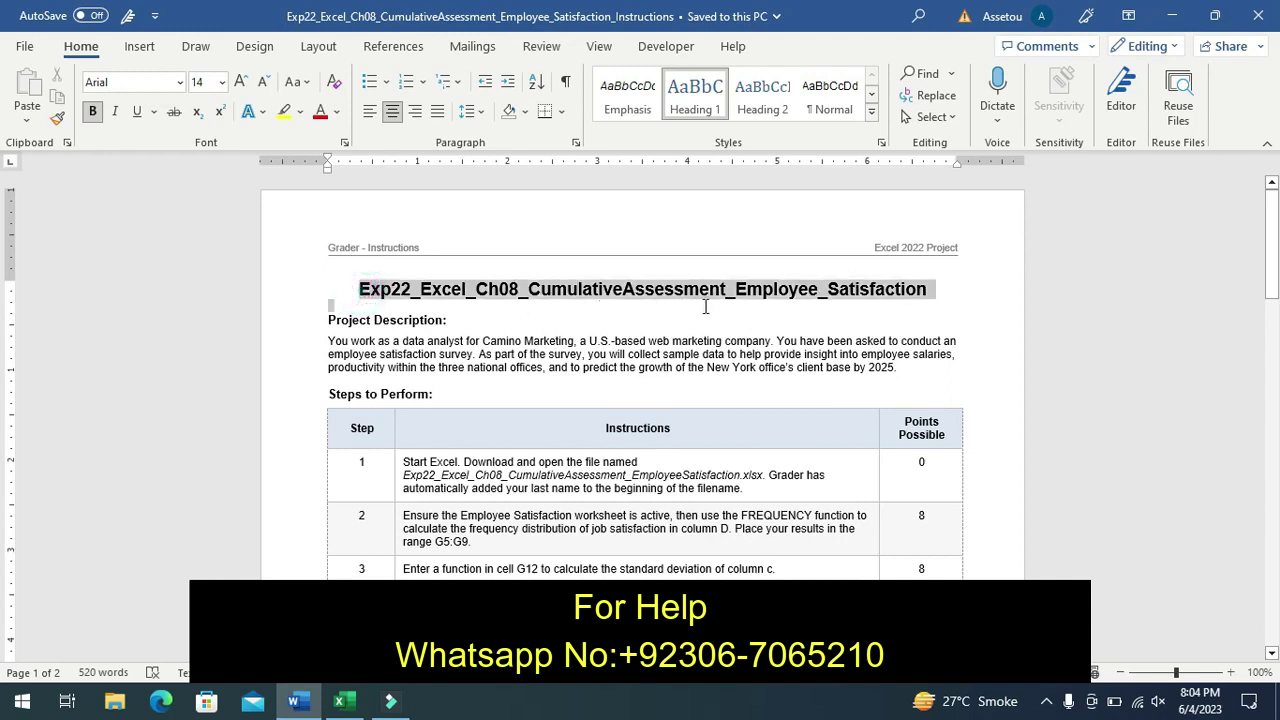
mouse_move(710, 314)
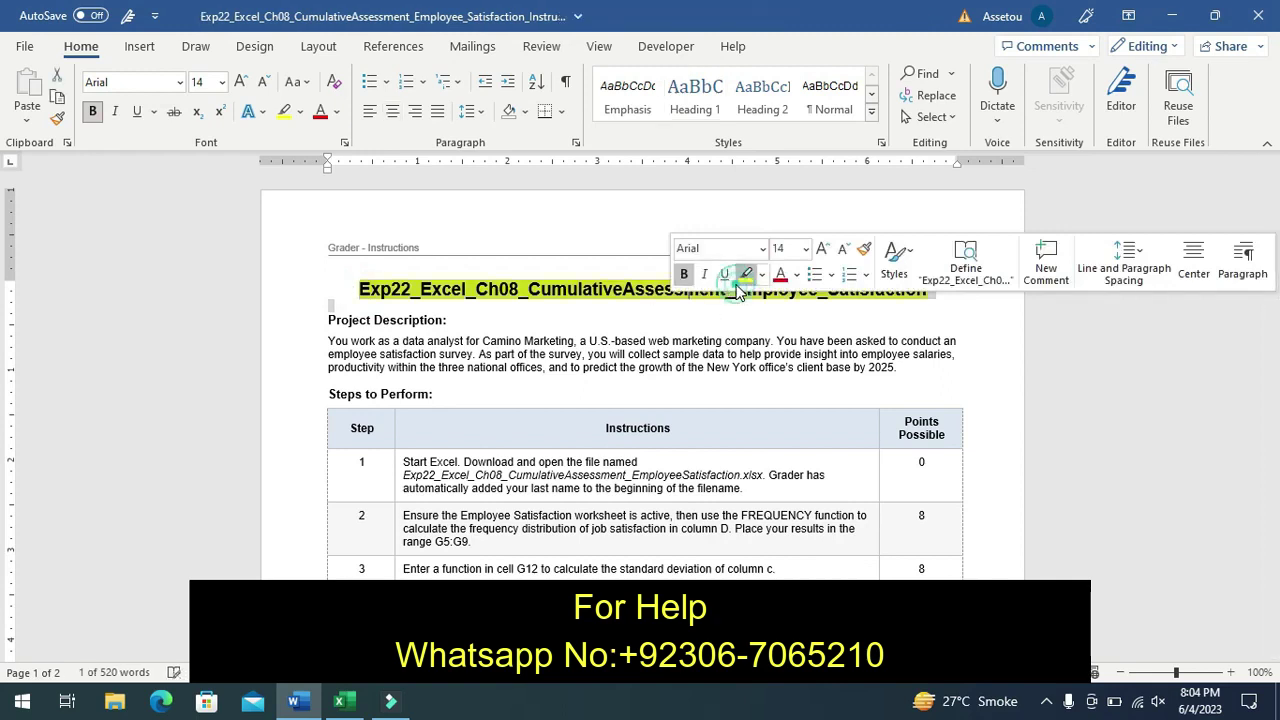
left_click(745, 277)
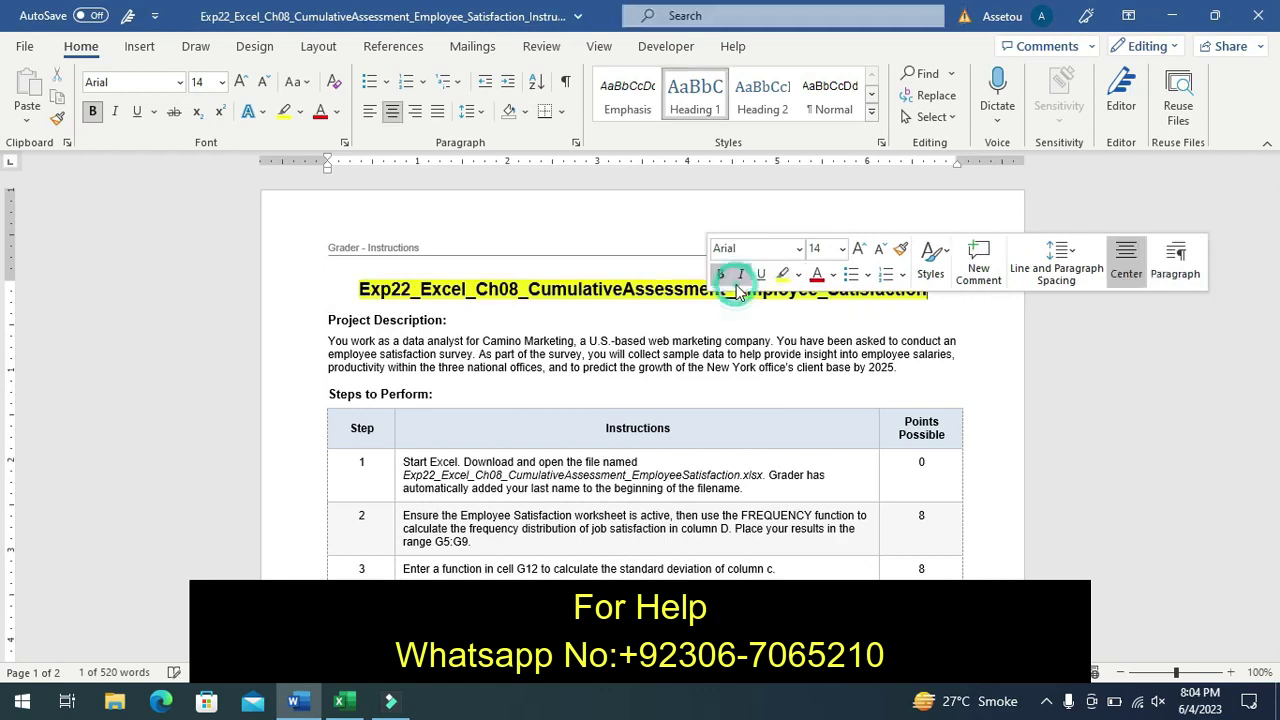
left_click(652, 305)
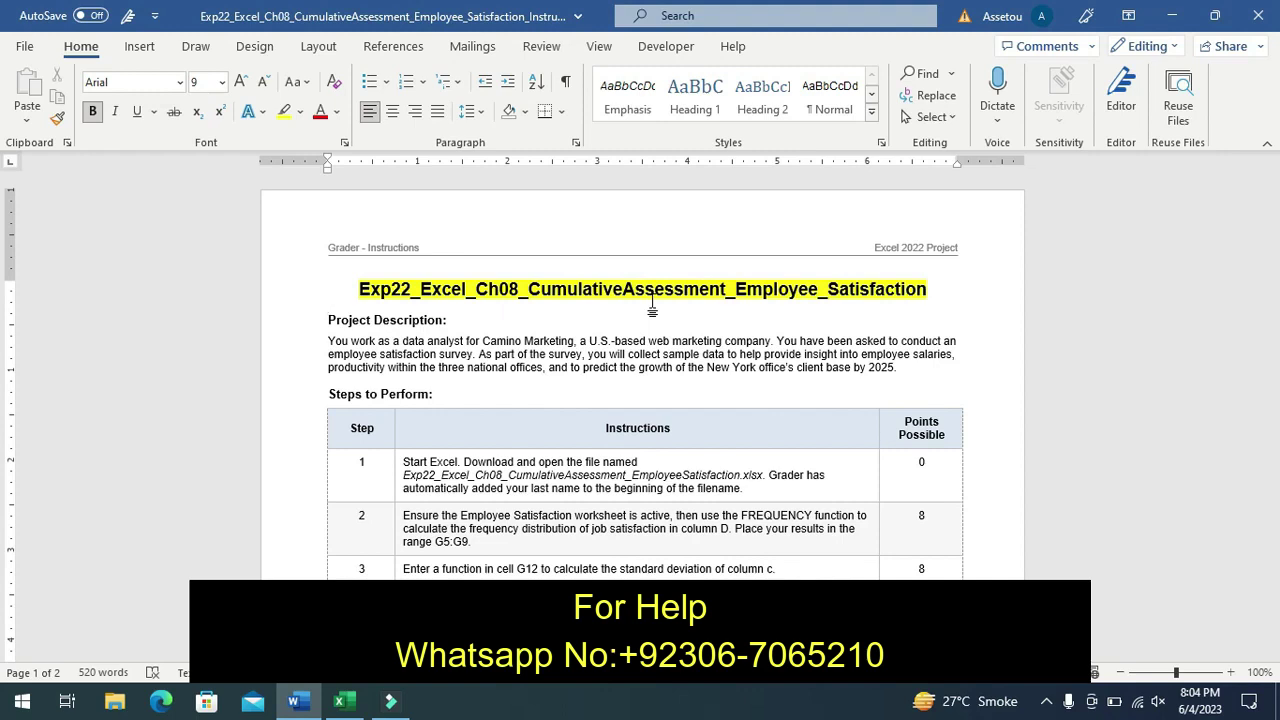
key("ctrl+z")
key("ctrl+s")
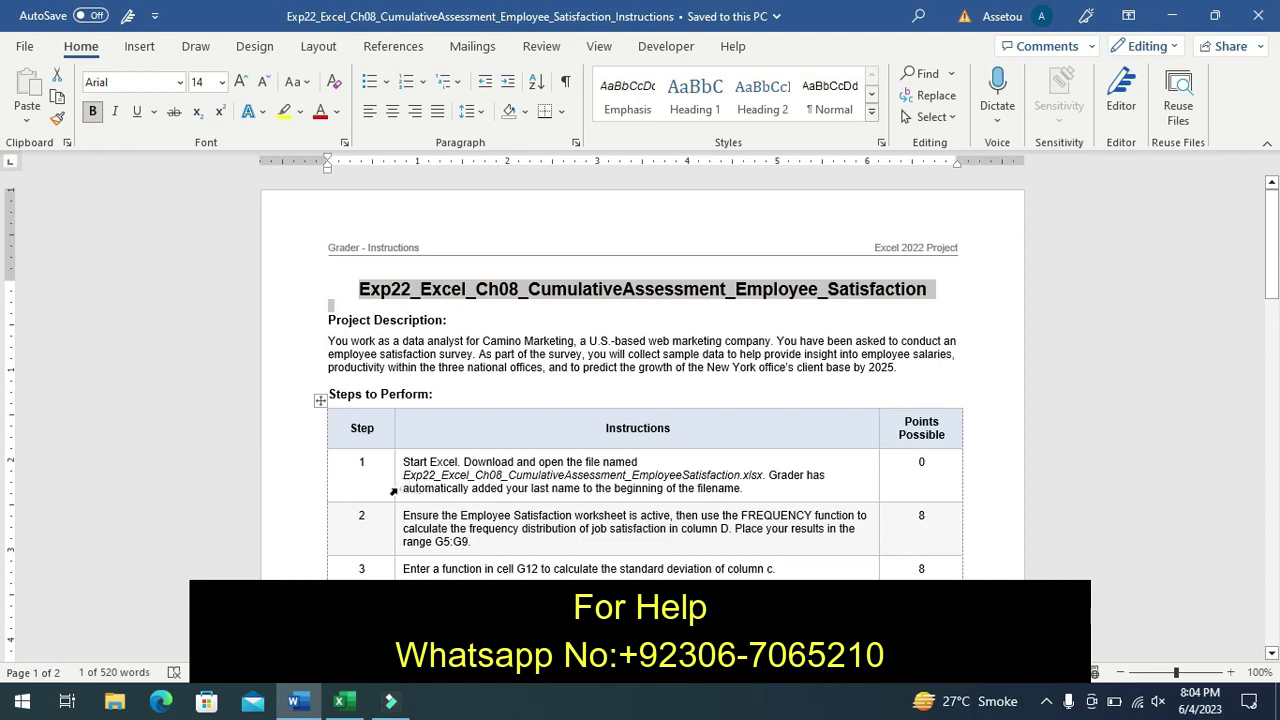
left_click(392, 489)
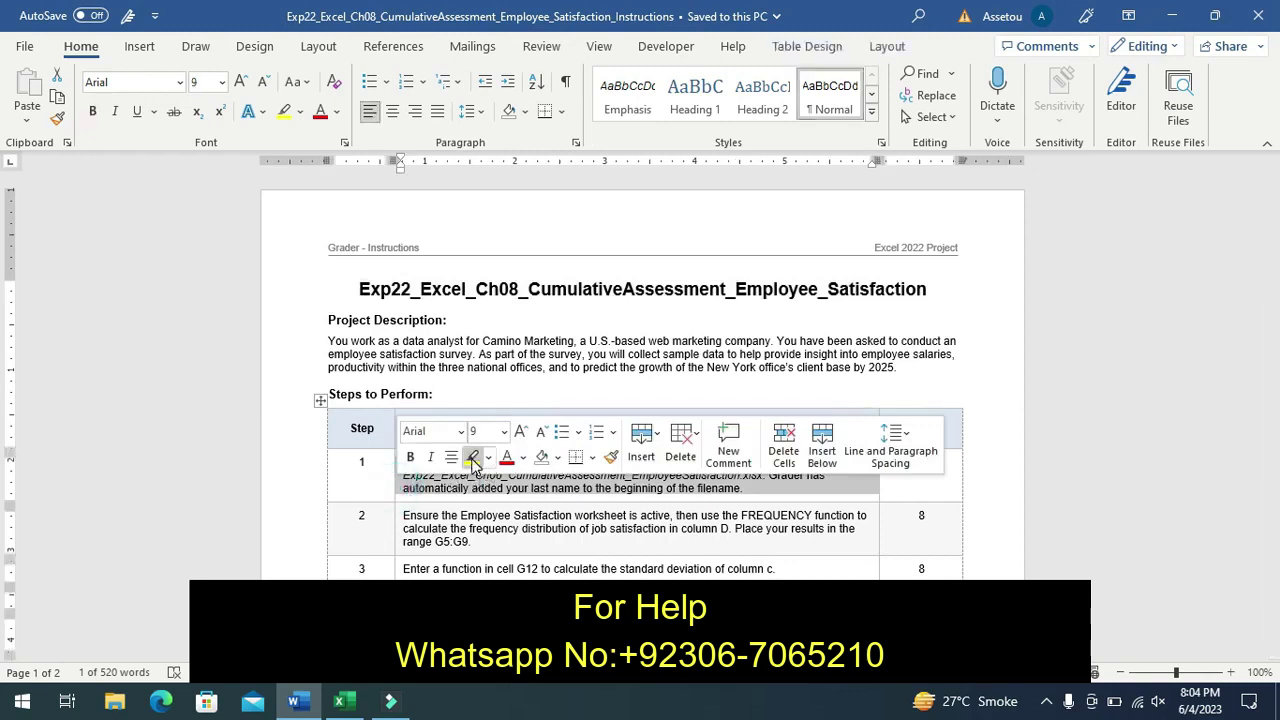
left_click(473, 459)
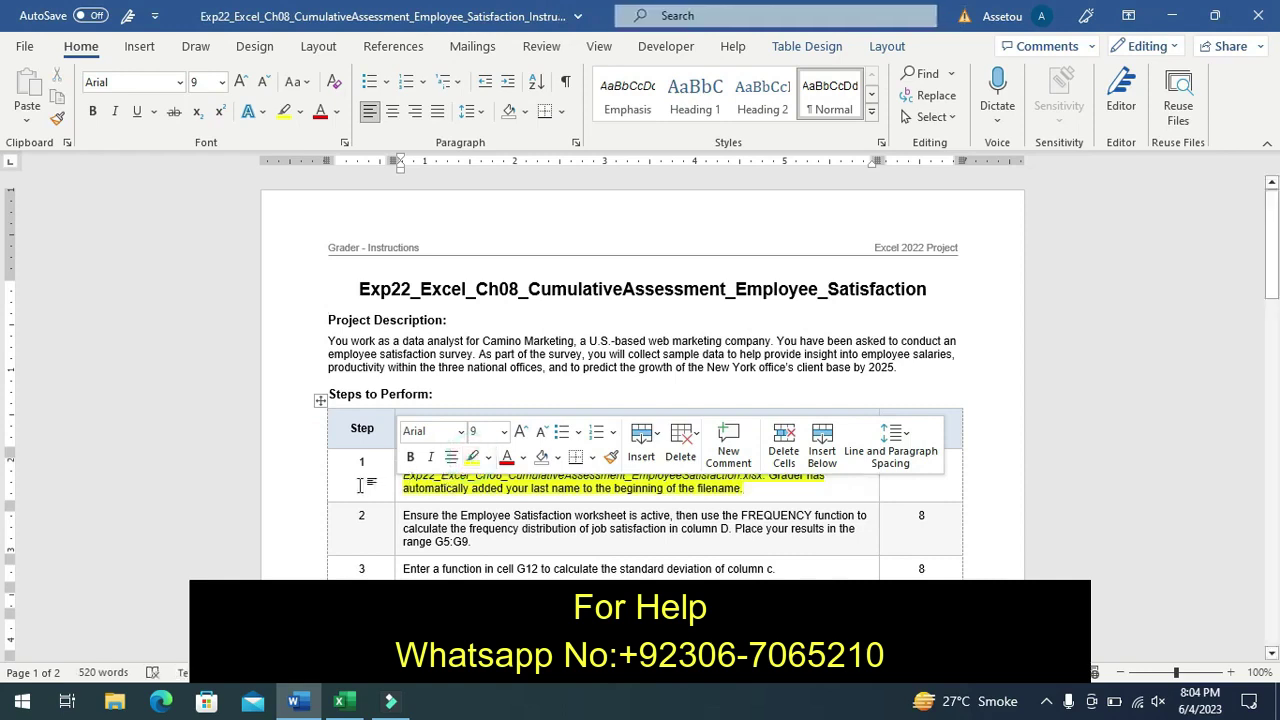
left_click(360, 485)
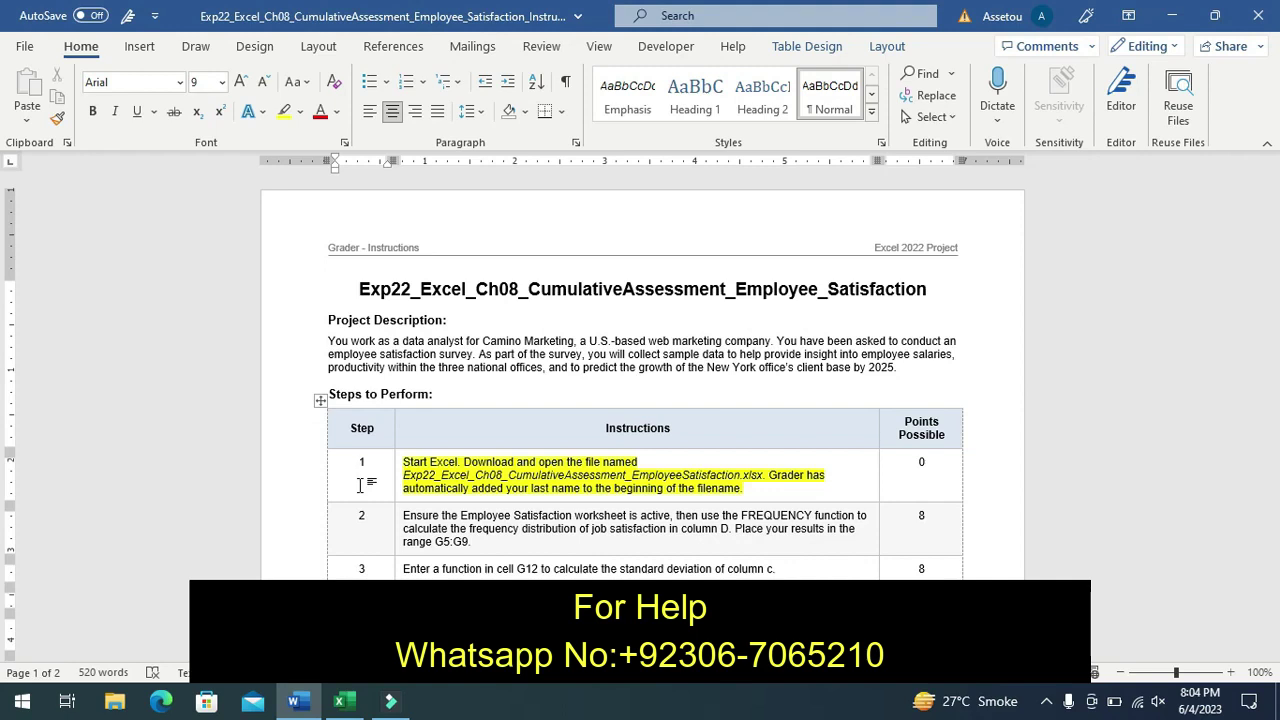
key("Tab")
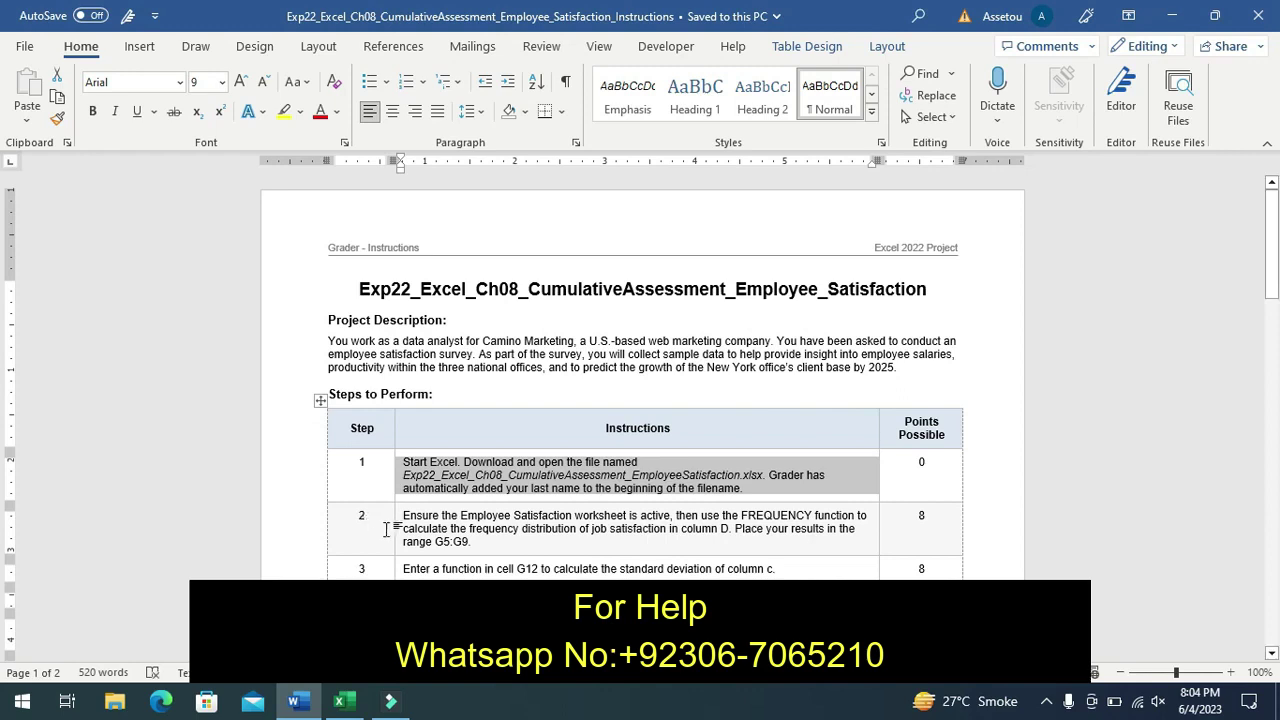
left_click(343, 702)
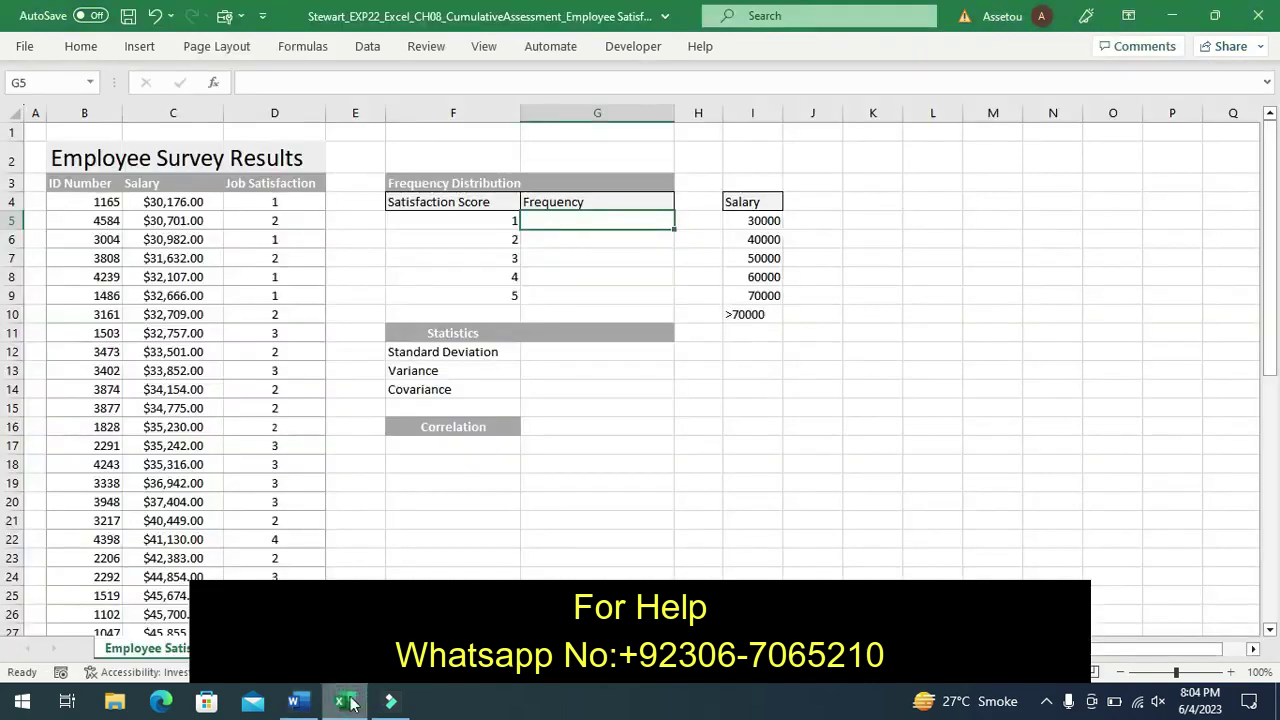
left_click(300, 705)
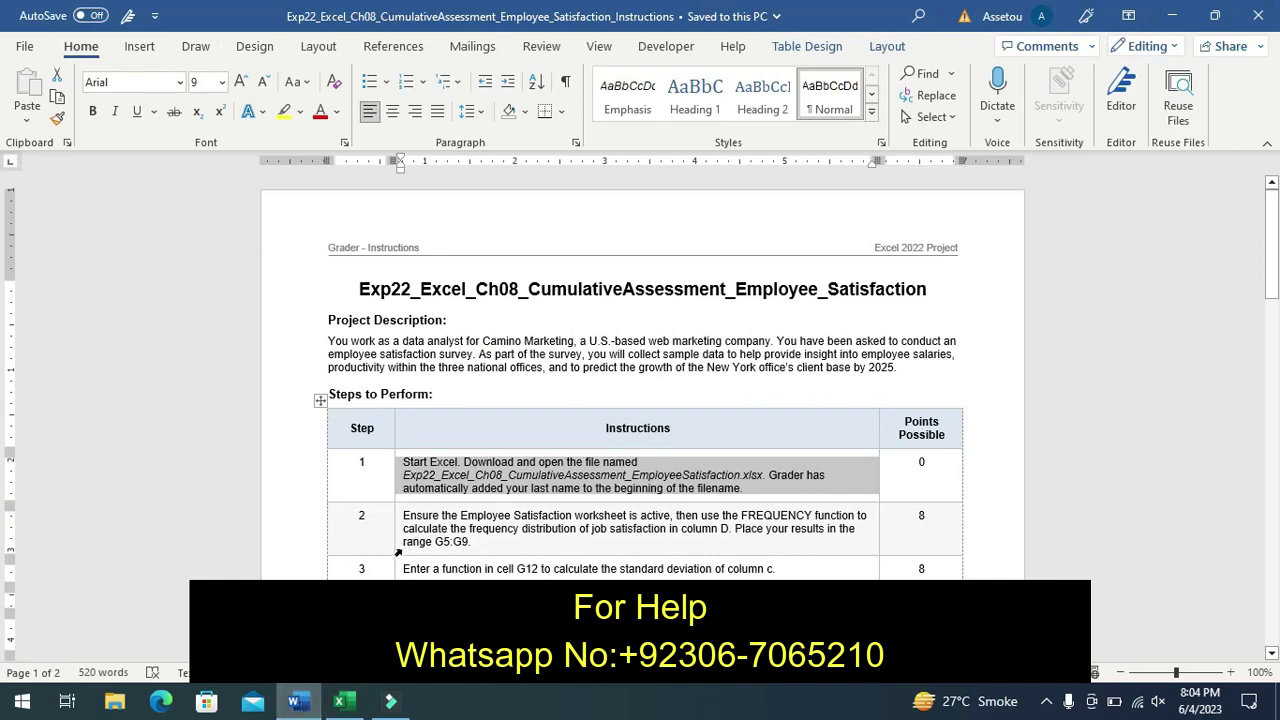
Highlight step 2's instruction in yellow in Word, then return to Excel.
left_click(398, 552)
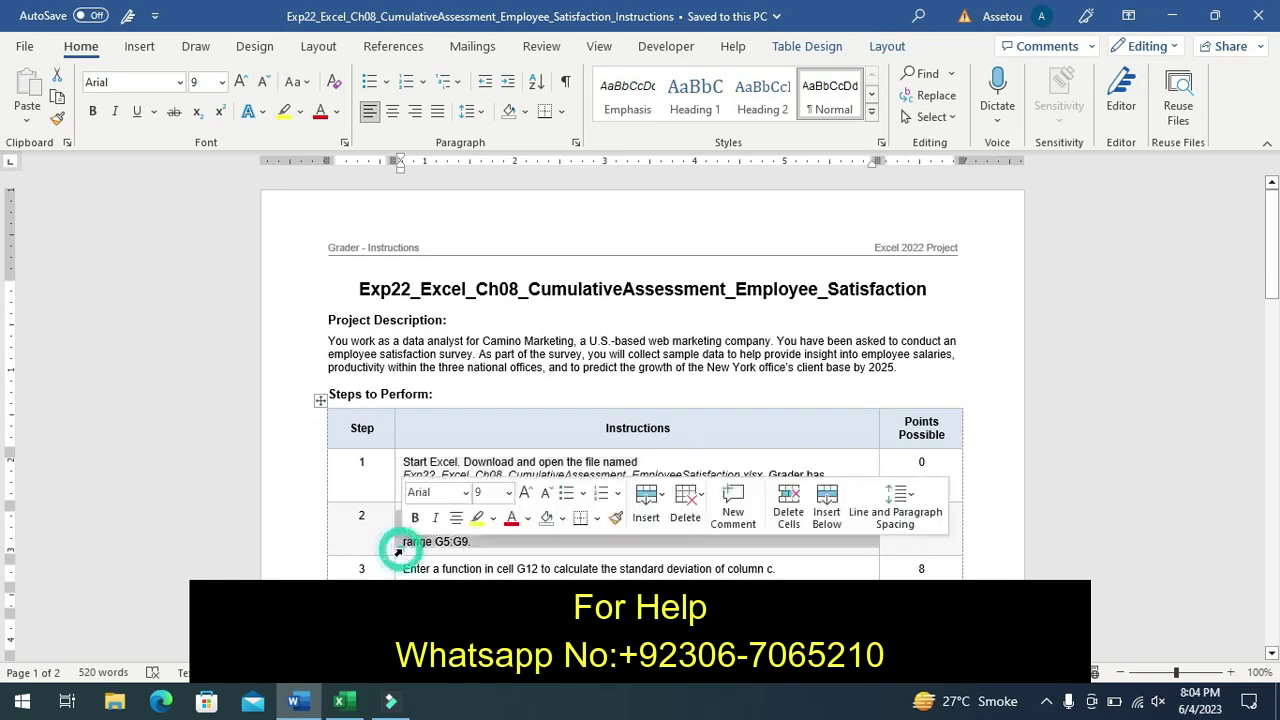
left_click(477, 520)
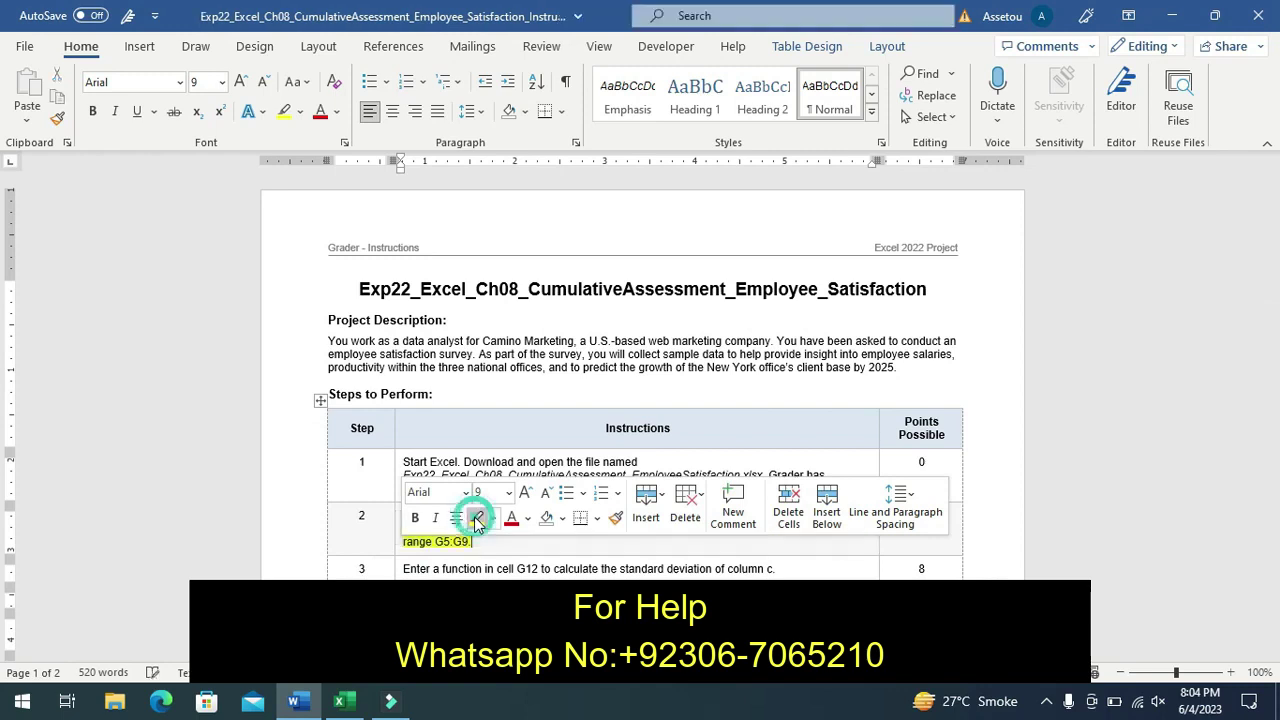
left_click(365, 537)
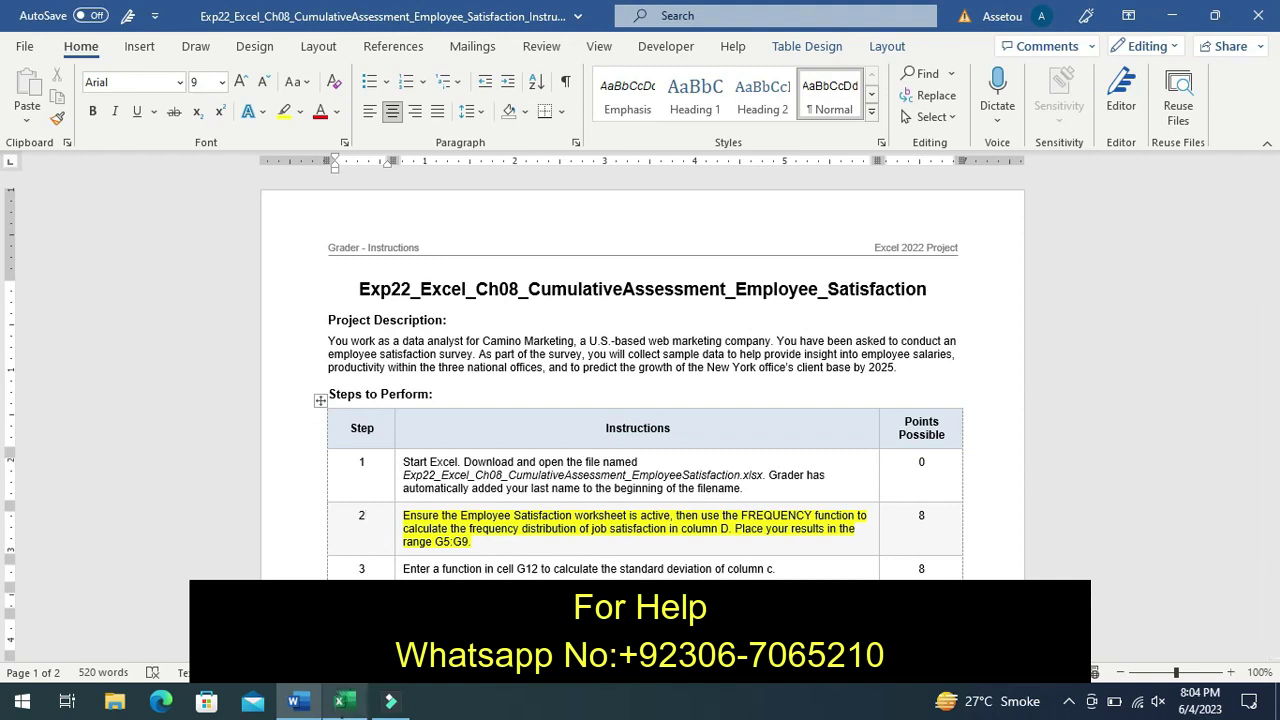
left_click(340, 702)
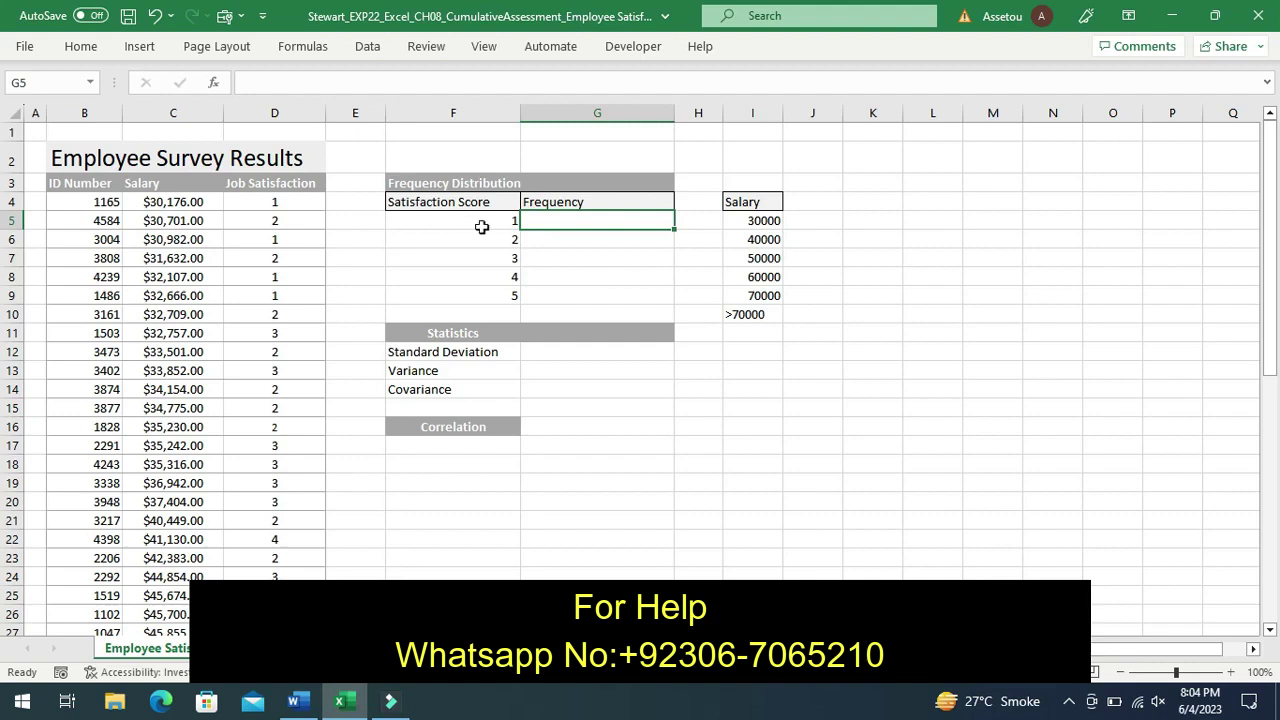
Enter =FREQUENCY(D4:D53,F5:F9) in G5, spilling 4, 9, 10, 14, 13, 0 down G5:G10.
type("=")
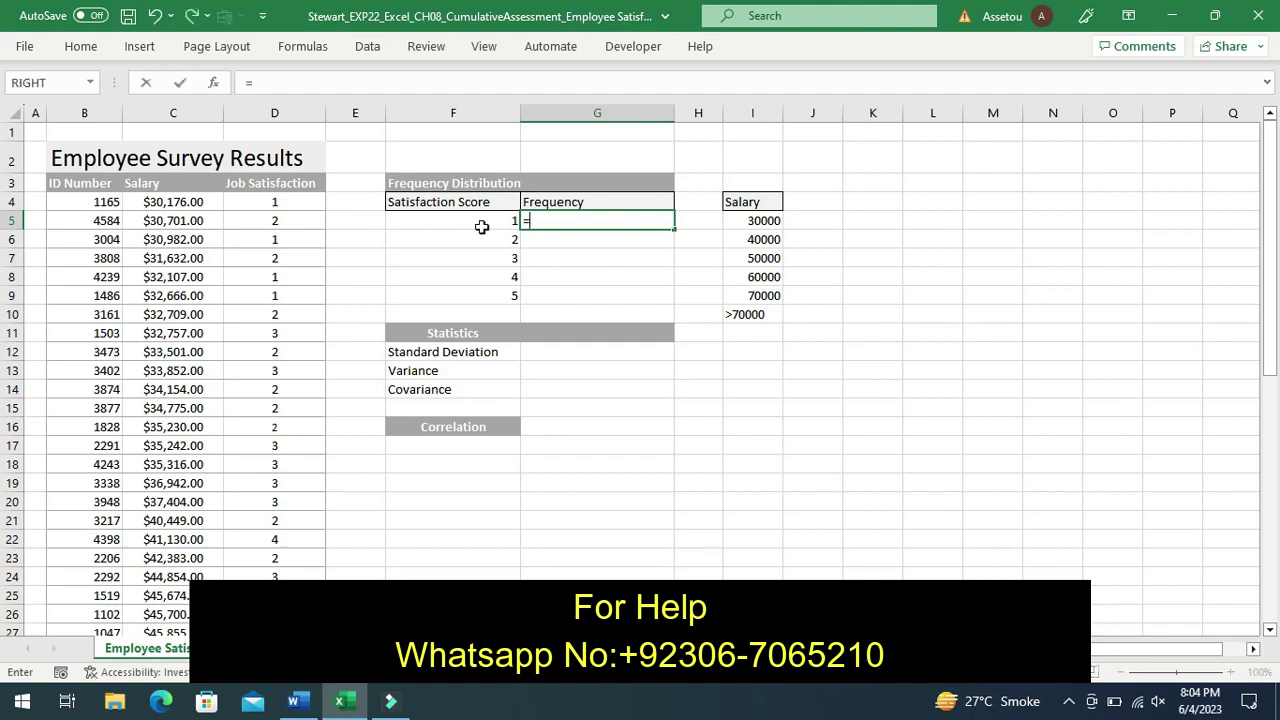
type("f")
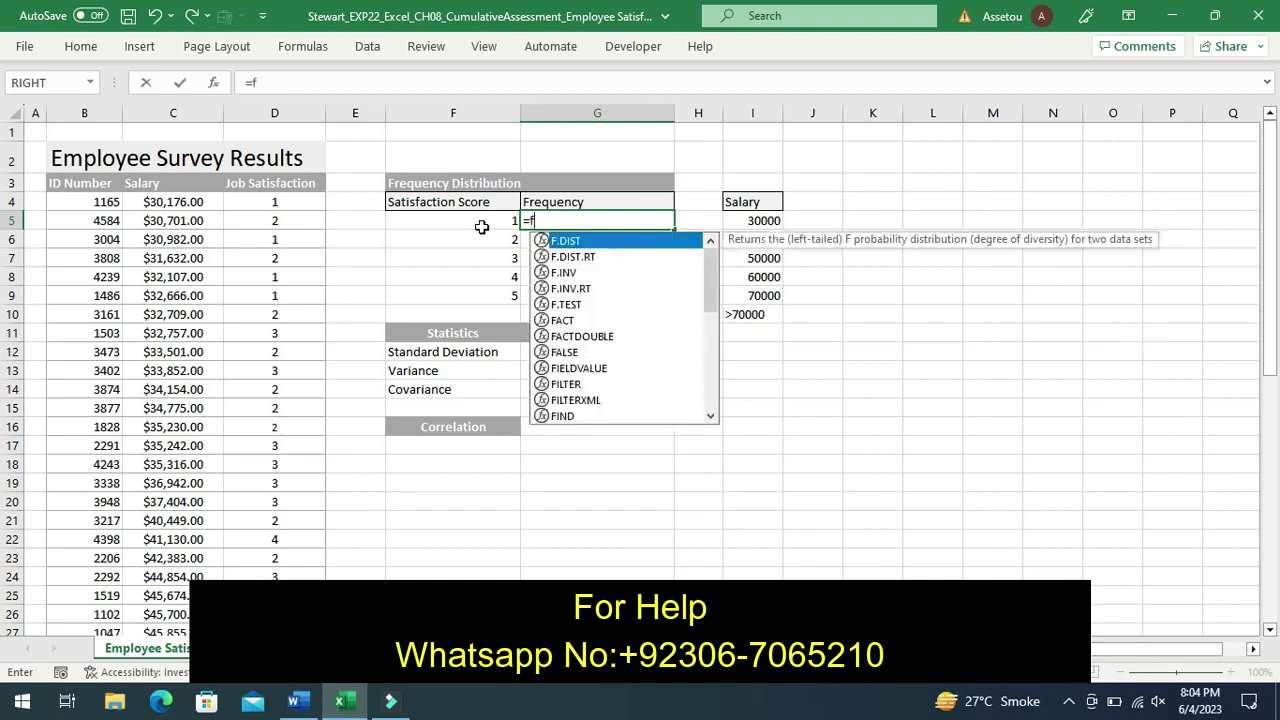
type("re")
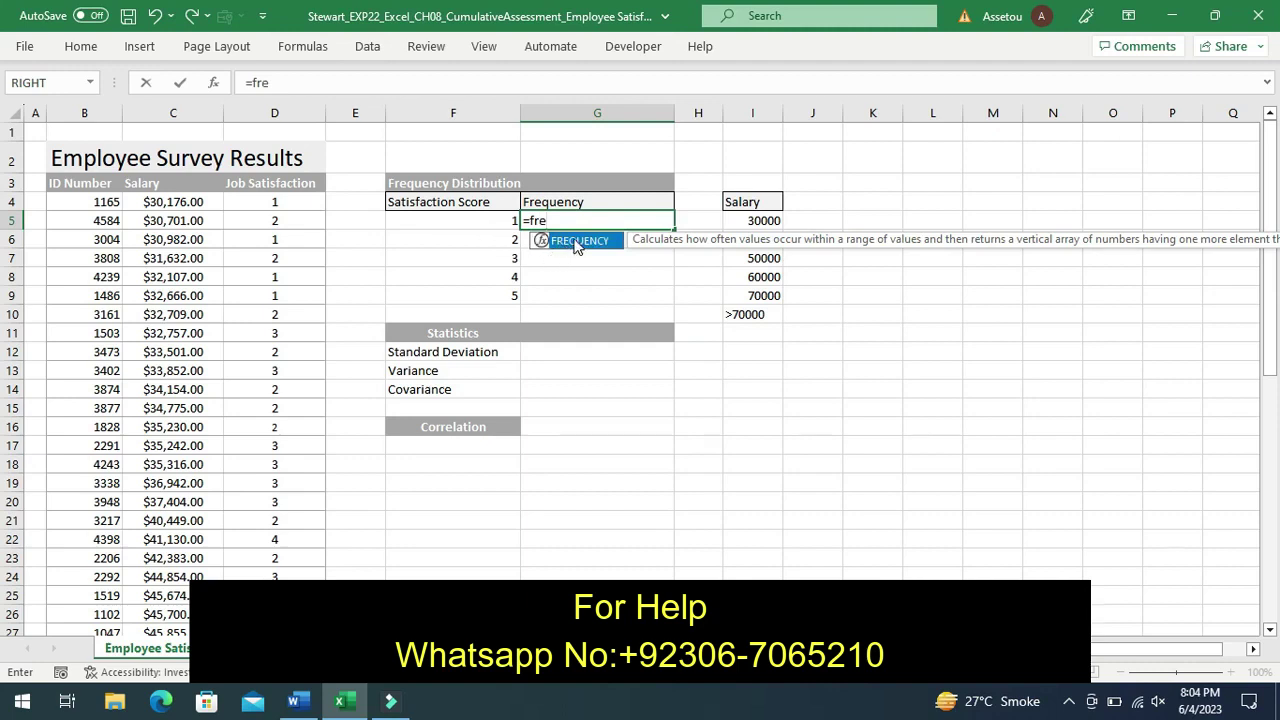
double_click(577, 243)
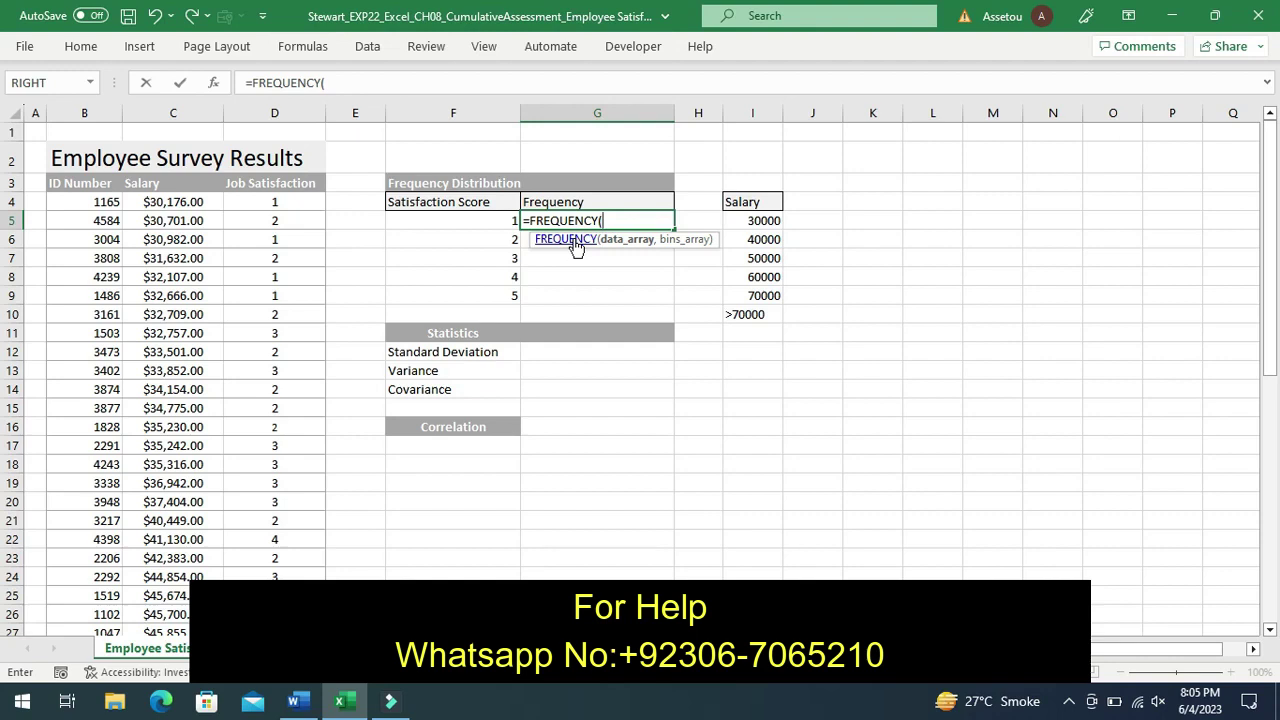
type("D")
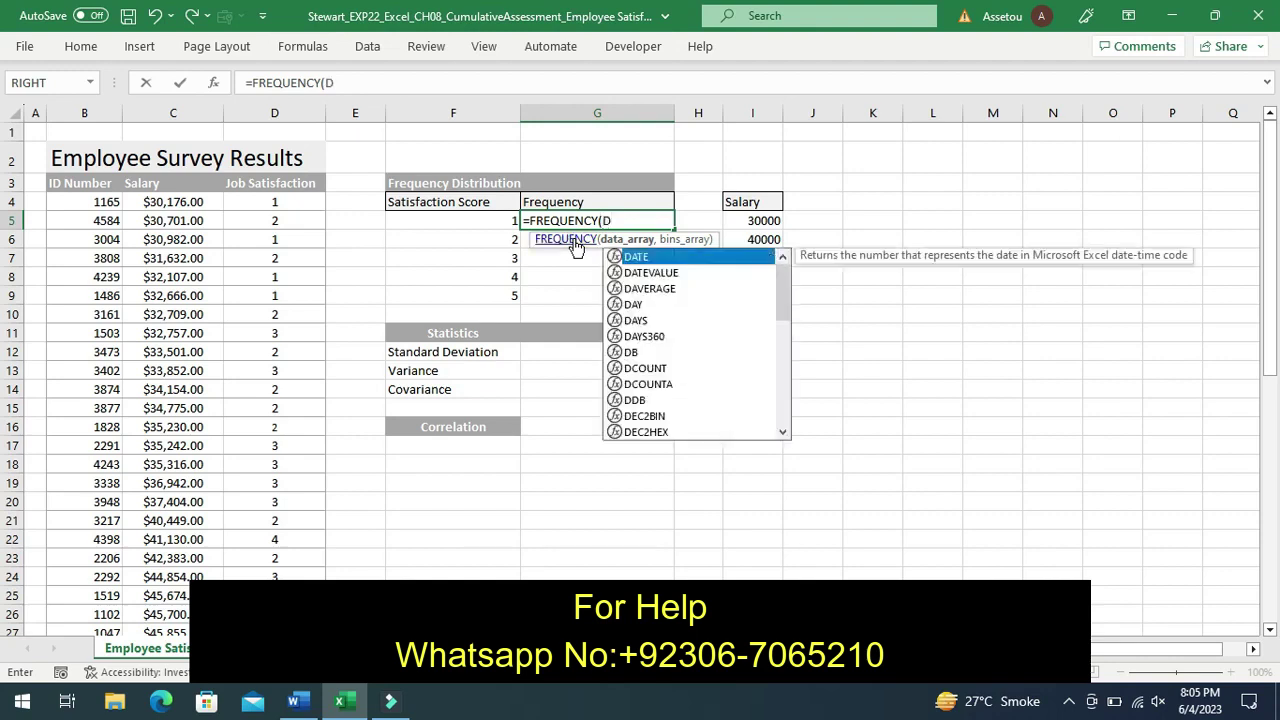
type("4")
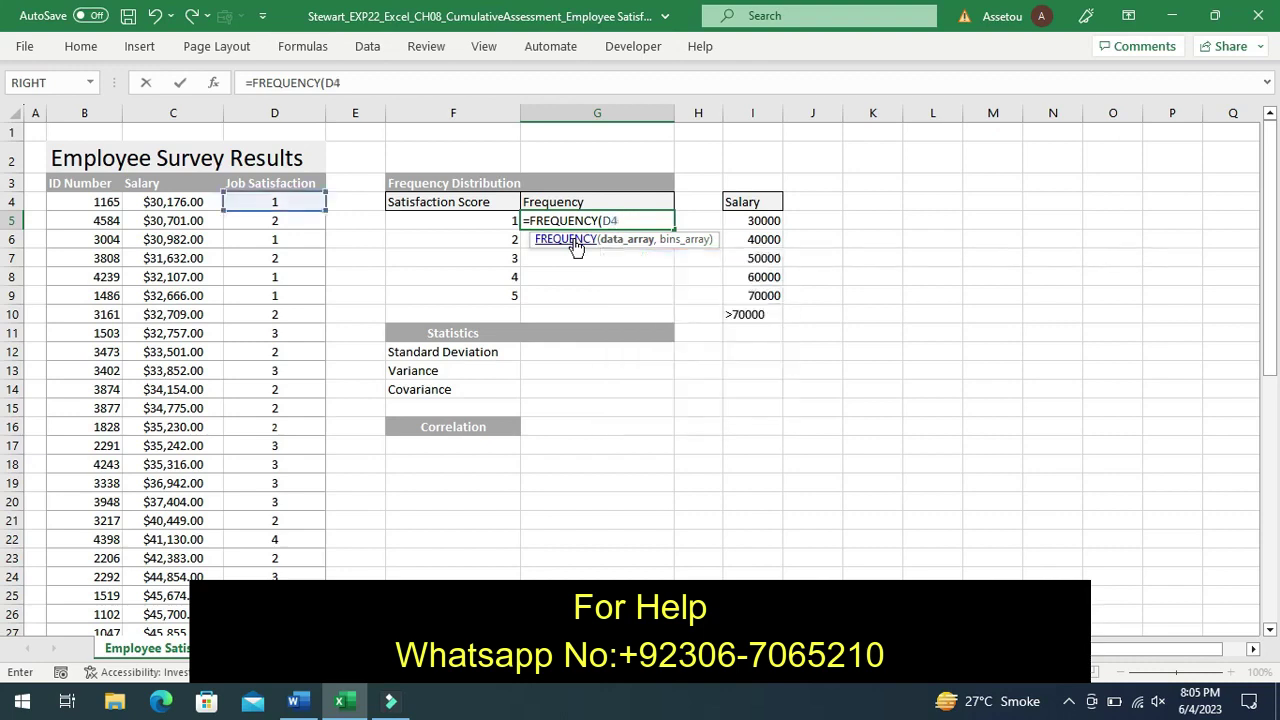
type(":")
type("D")
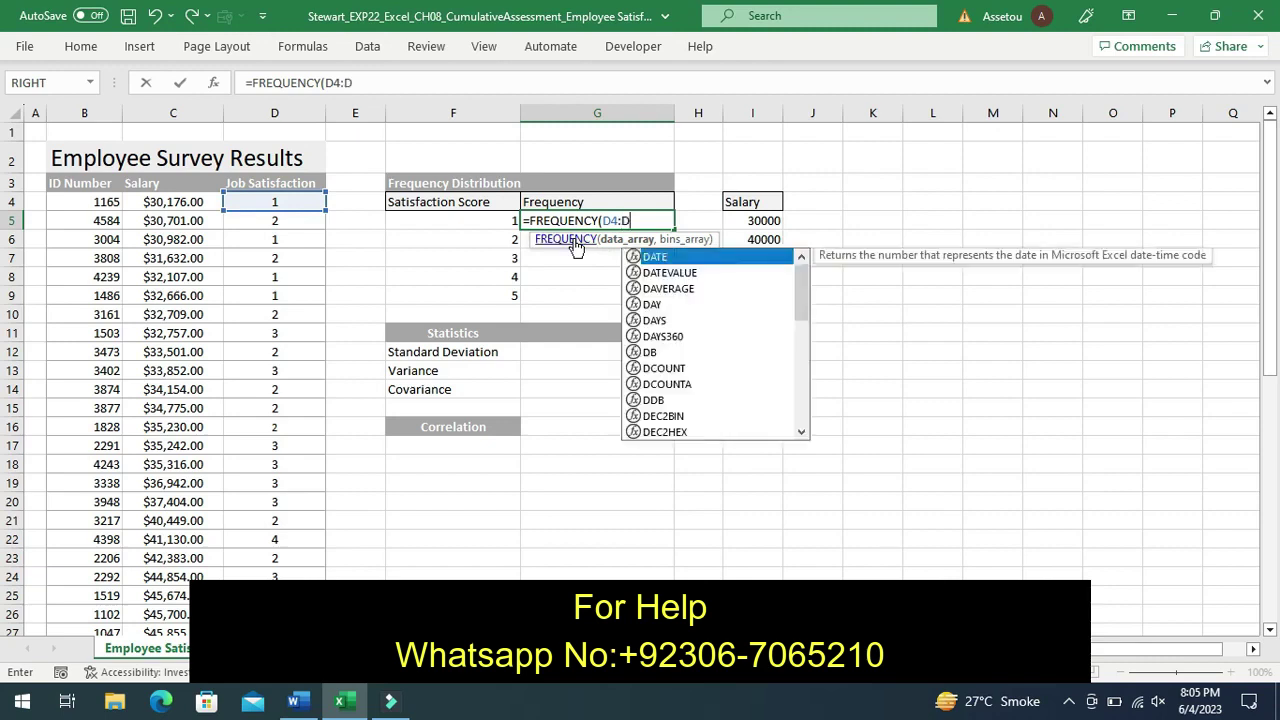
type("53")
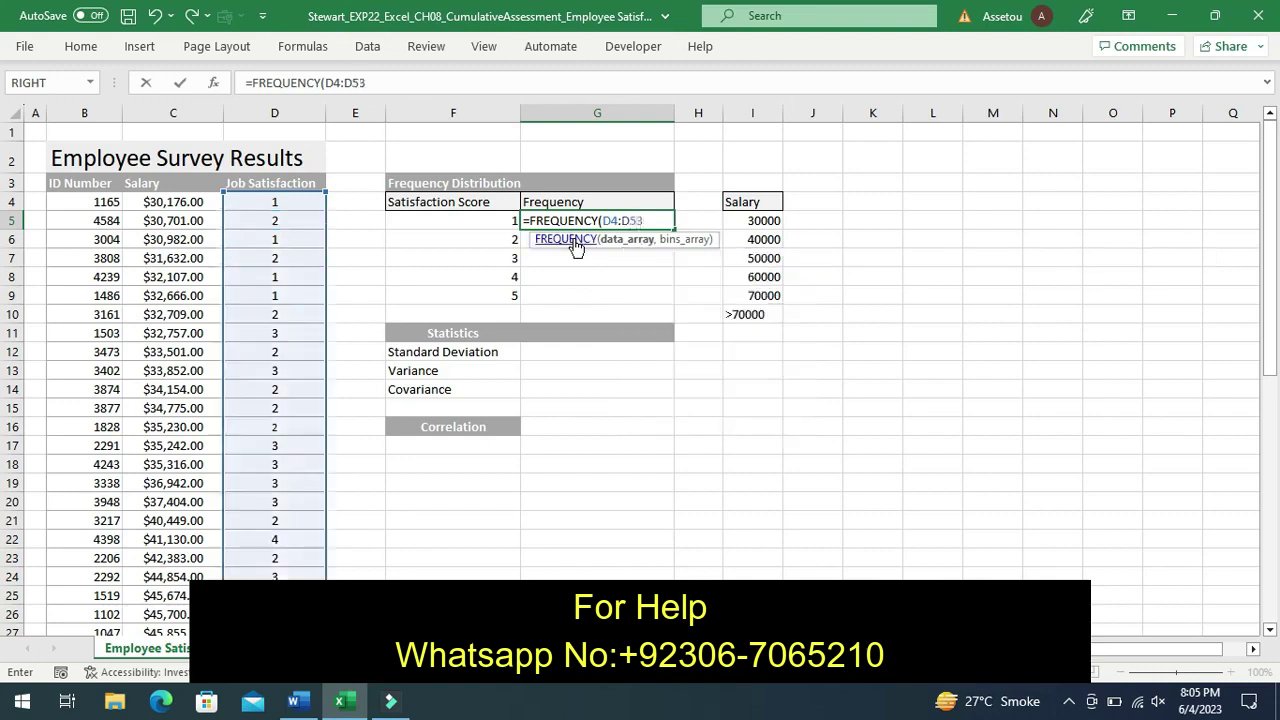
type(",")
type("F")
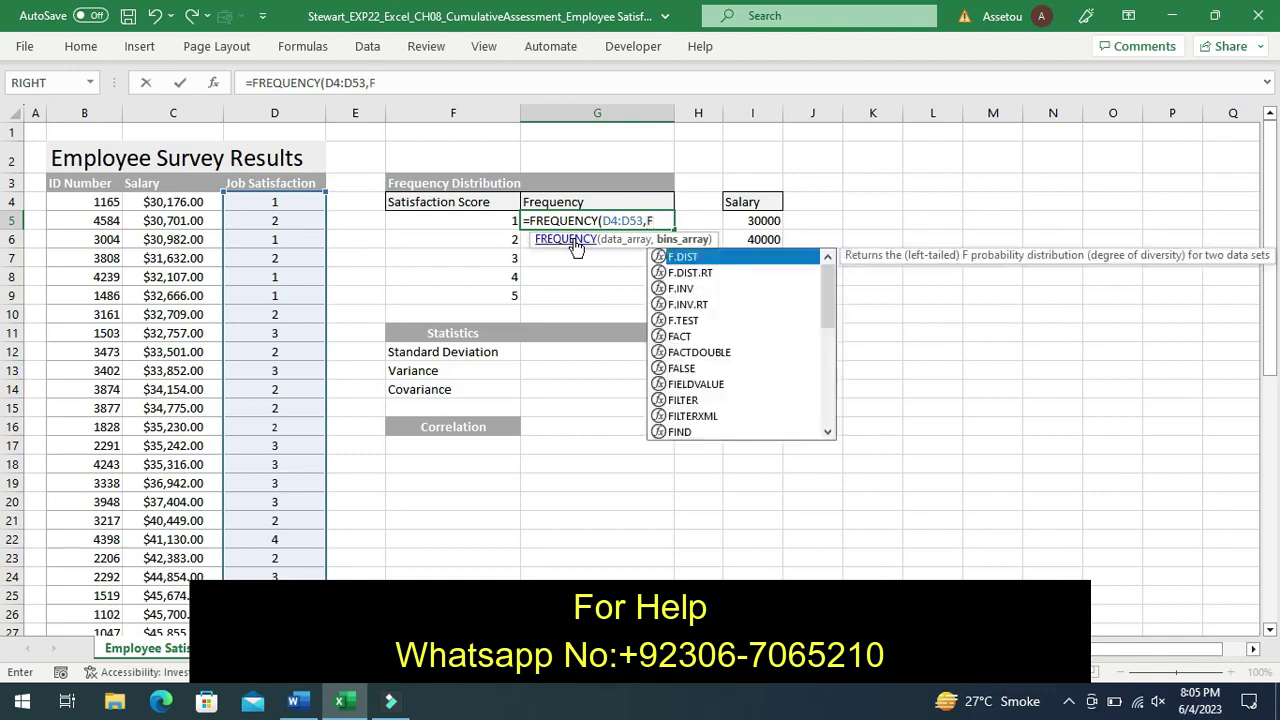
type("5:")
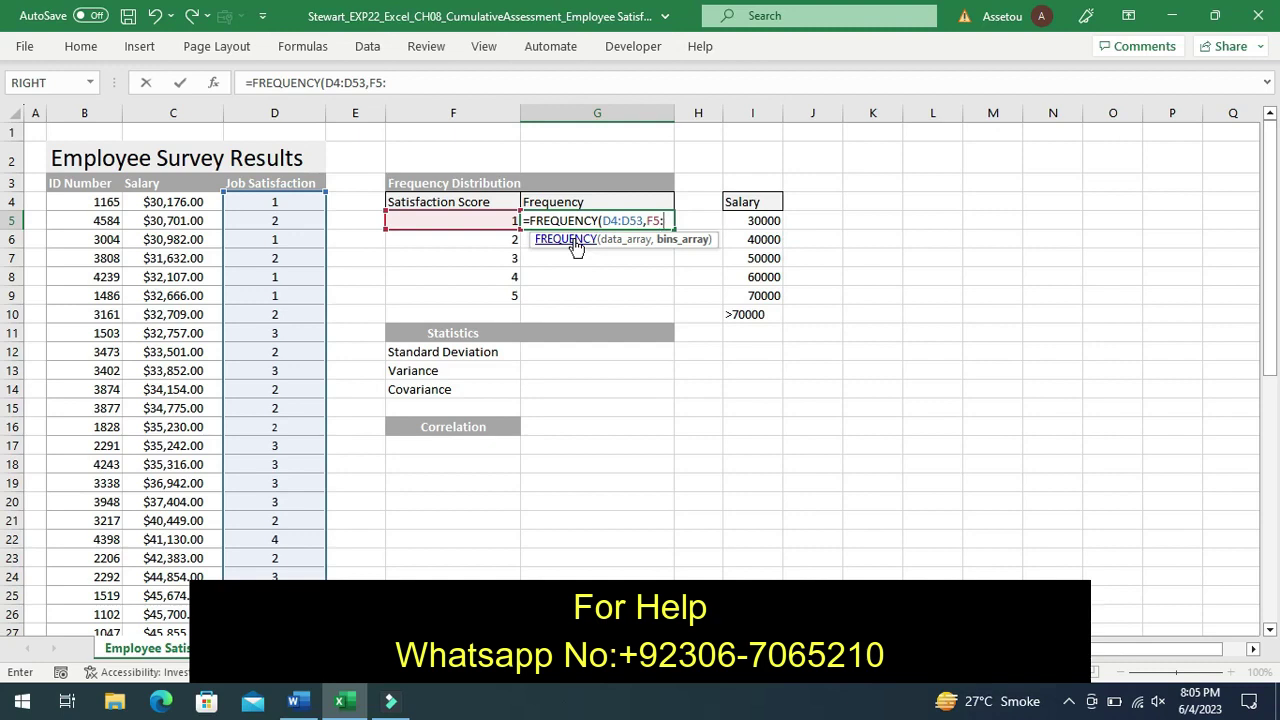
type("F")
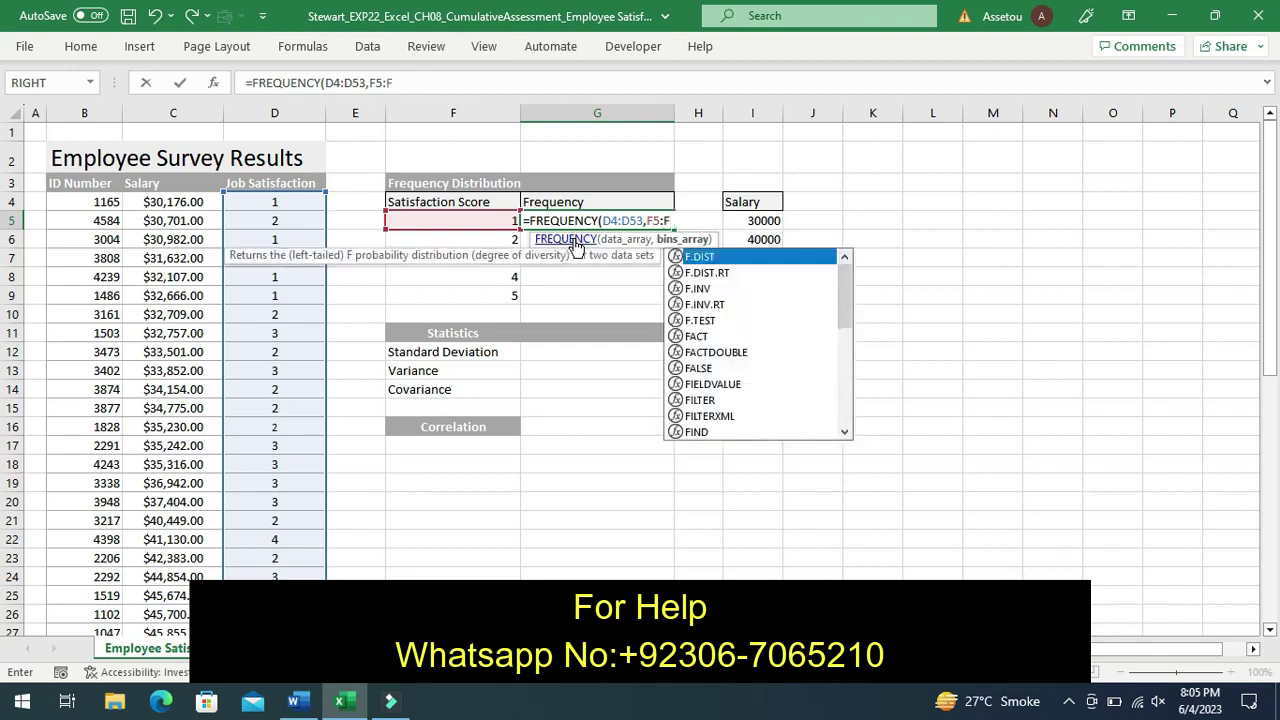
type("9")
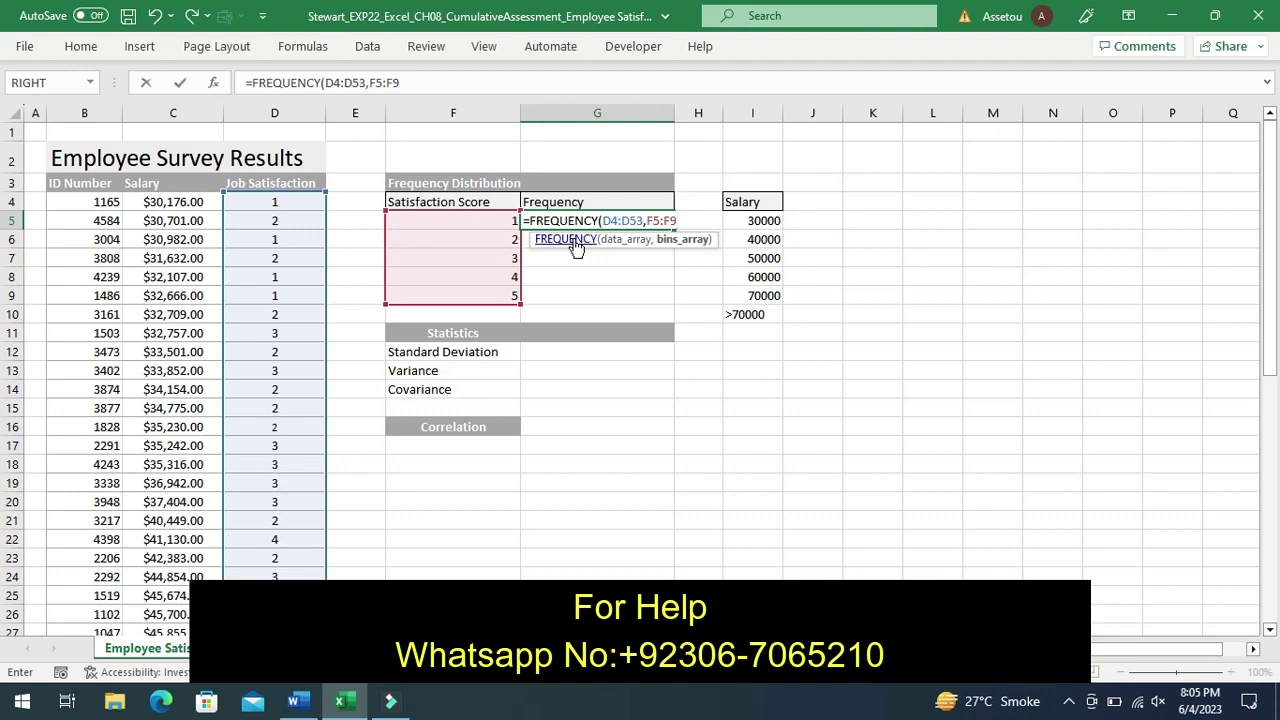
type(")")
key("Return")
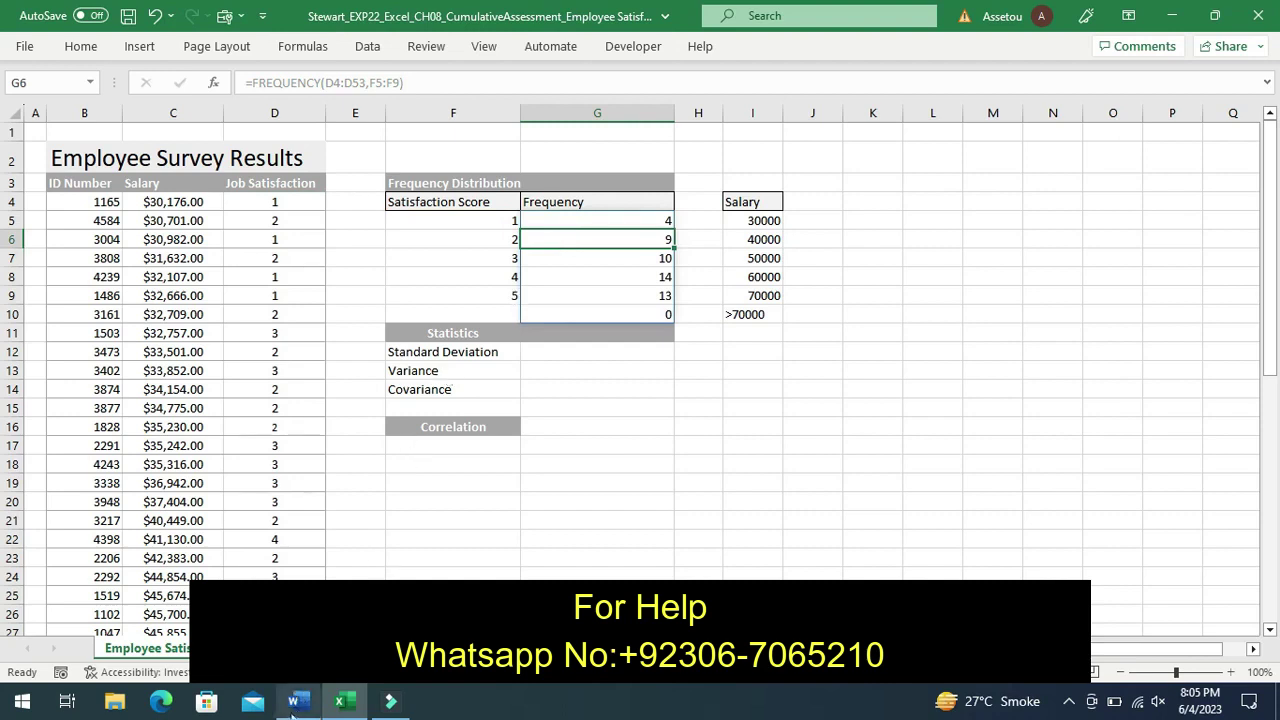
Undo step 2's highlight and highlight step 3's G12 standard deviation instruction in yellow.
left_click(292, 702)
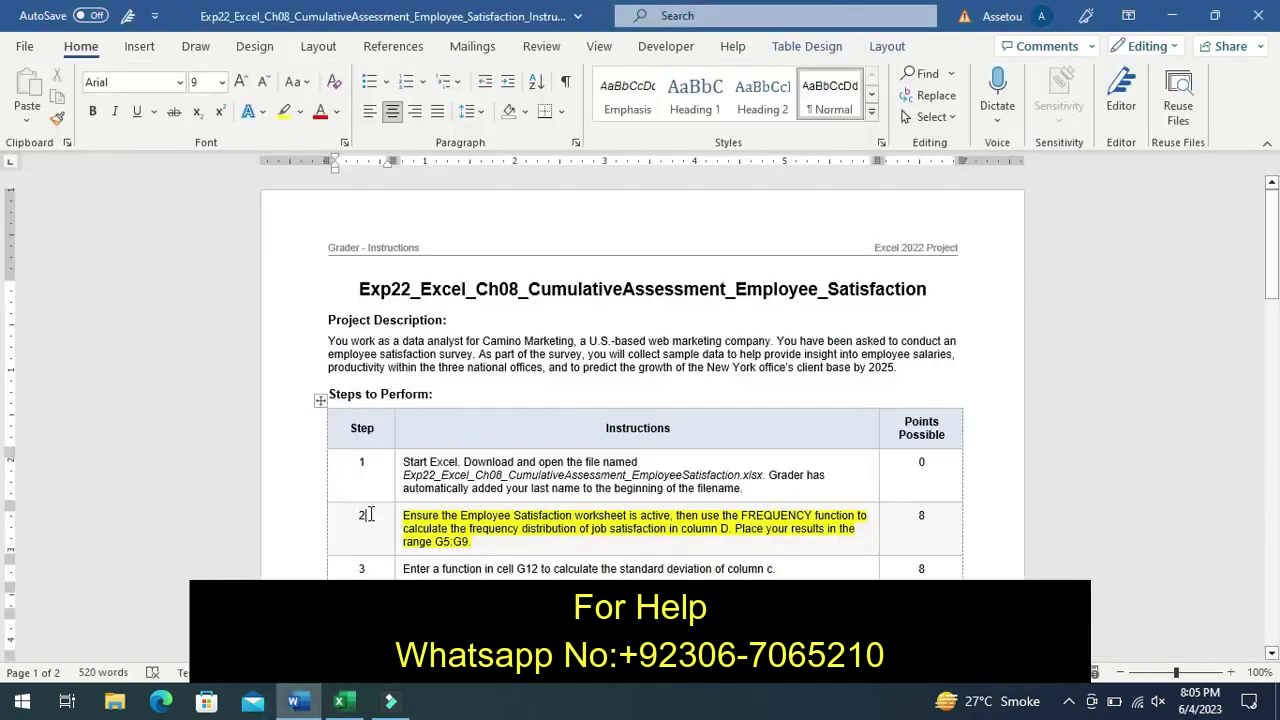
key("ctrl+z")
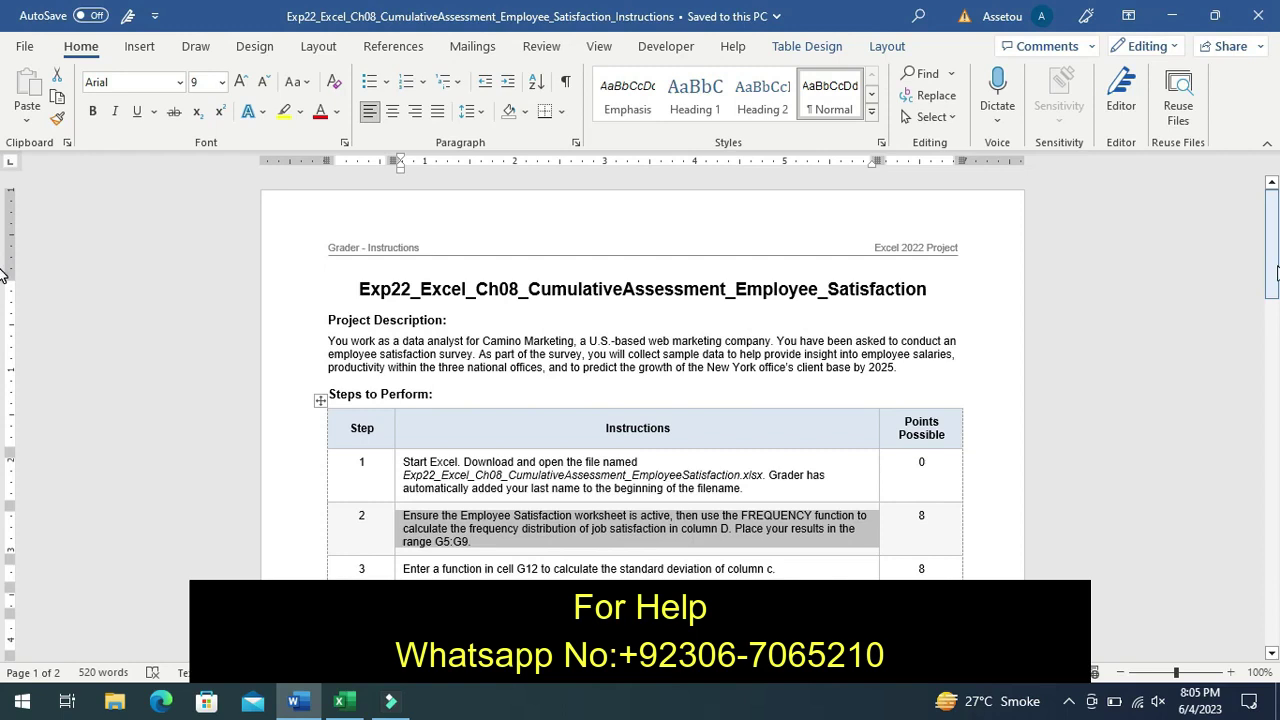
left_click_drag(1275, 272, 1277, 298)
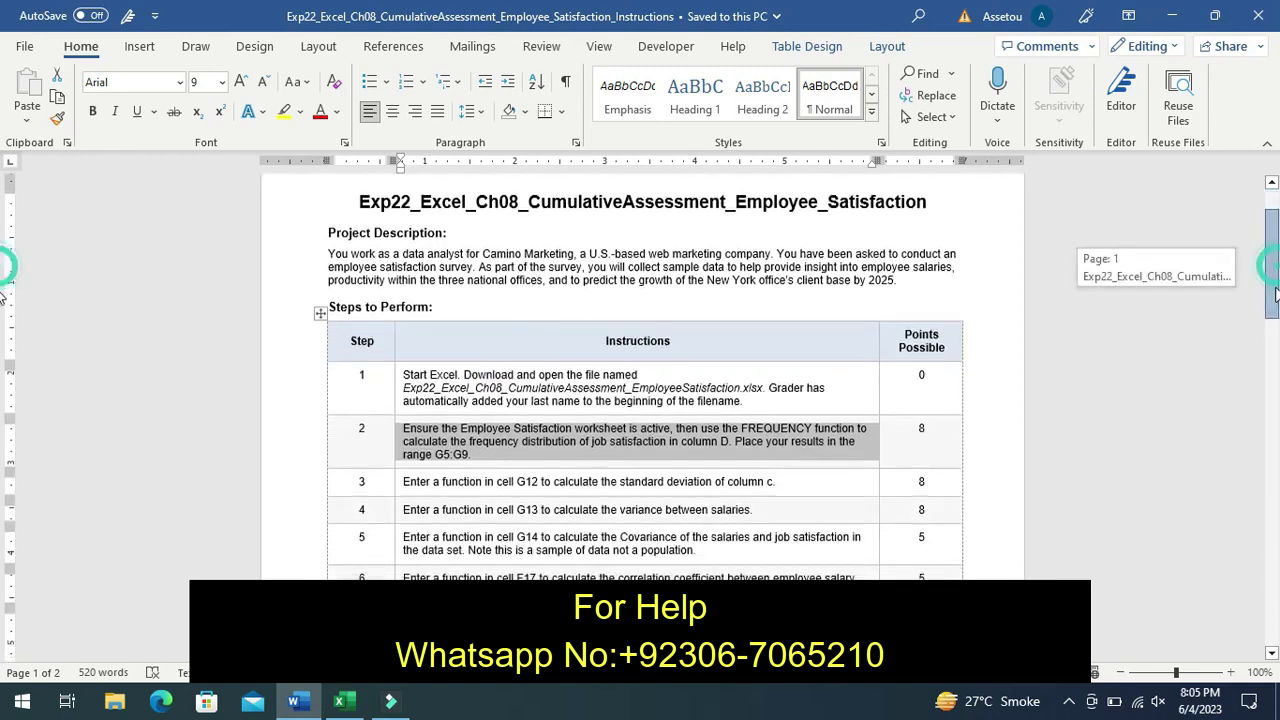
left_click_drag(1277, 298, 1277, 328)
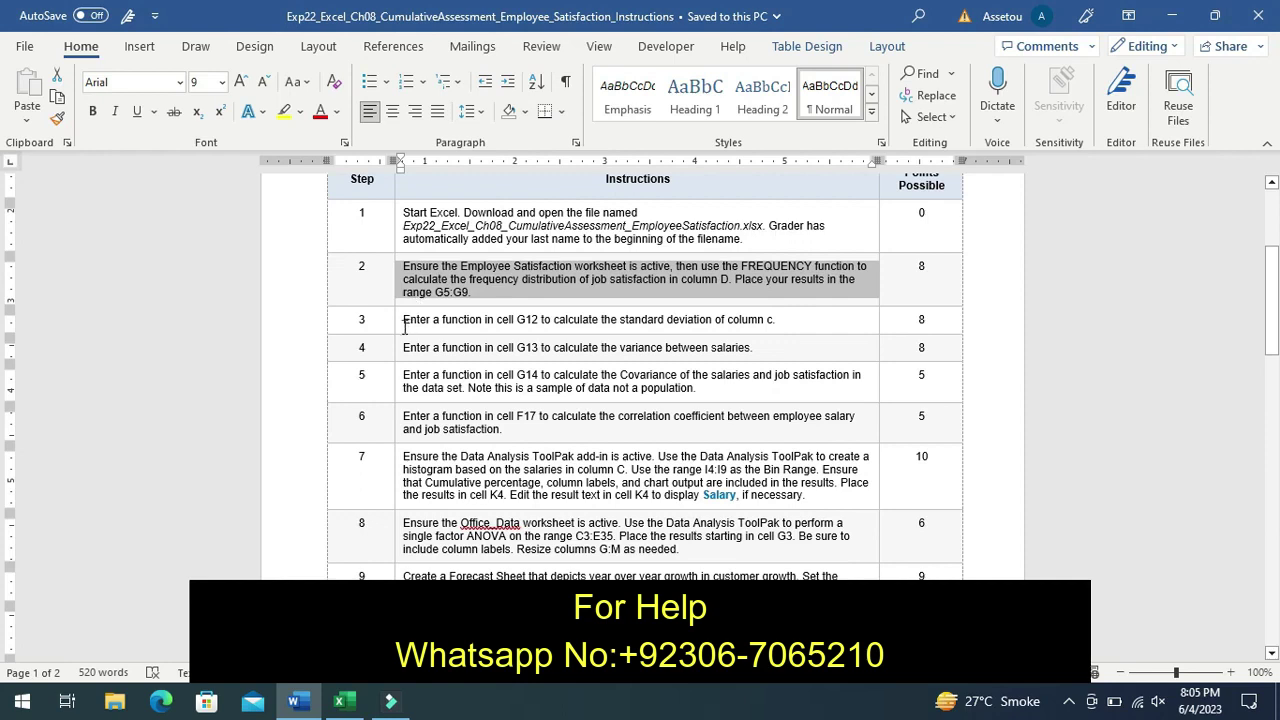
left_click(396, 329)
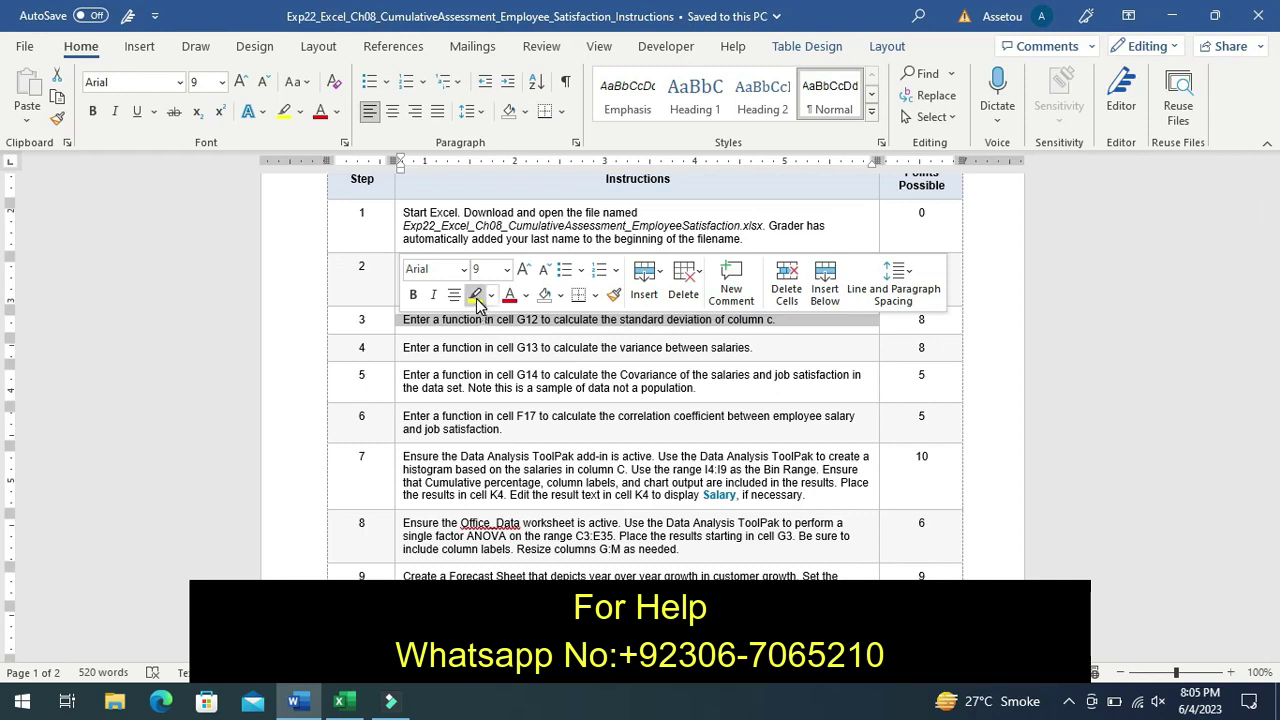
left_click(476, 304)
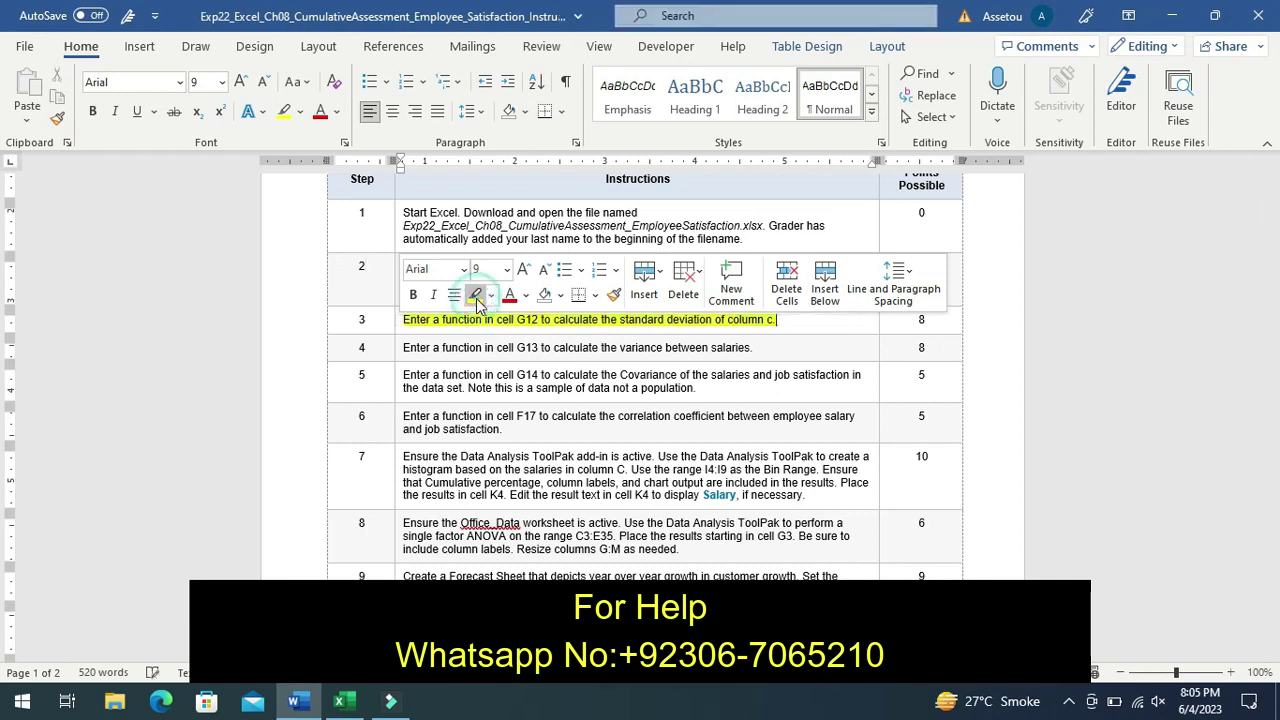
left_click(371, 347)
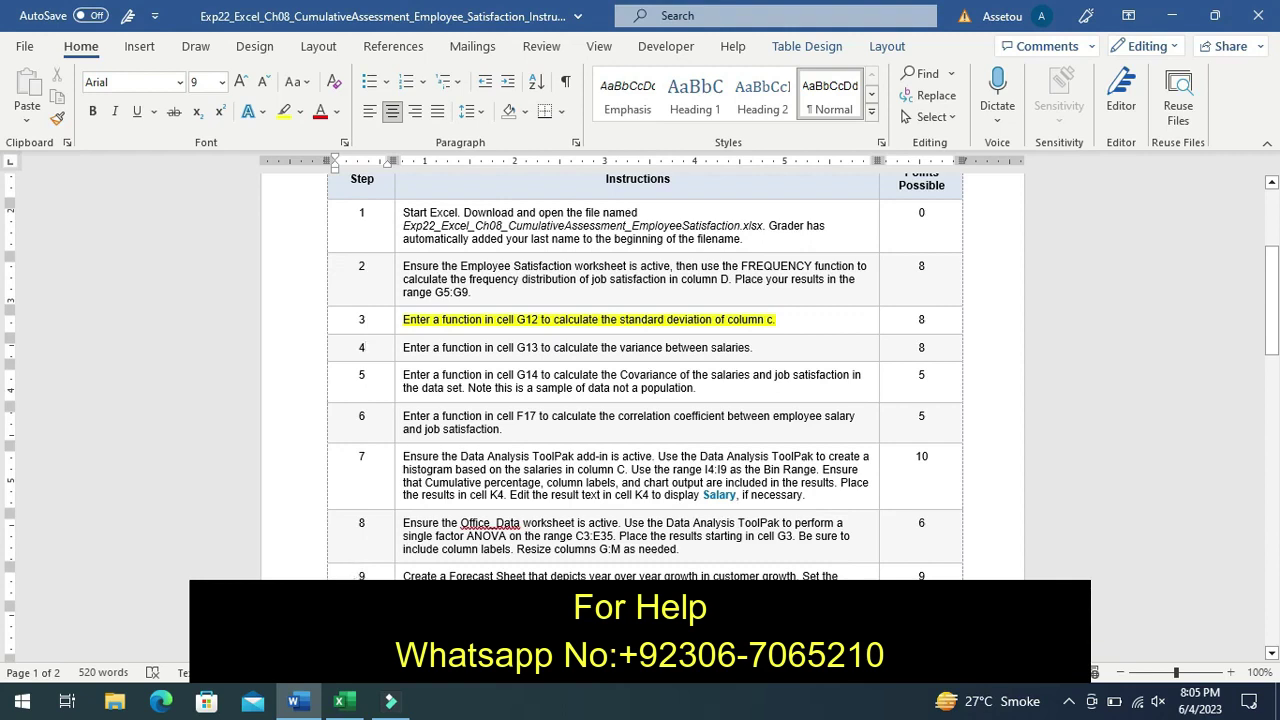
Enter =STDEV.S(C4:C53) in G12 for the salaries' sample standard deviation.
left_click(342, 703)
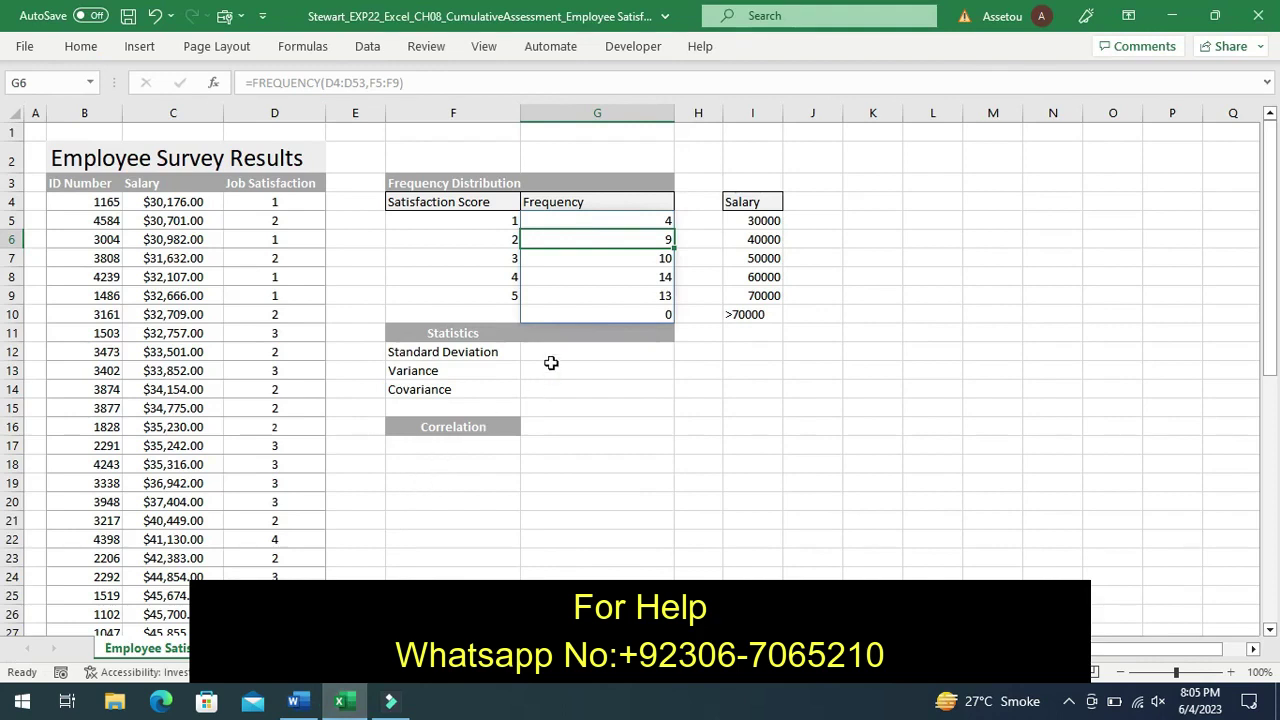
left_click(551, 357)
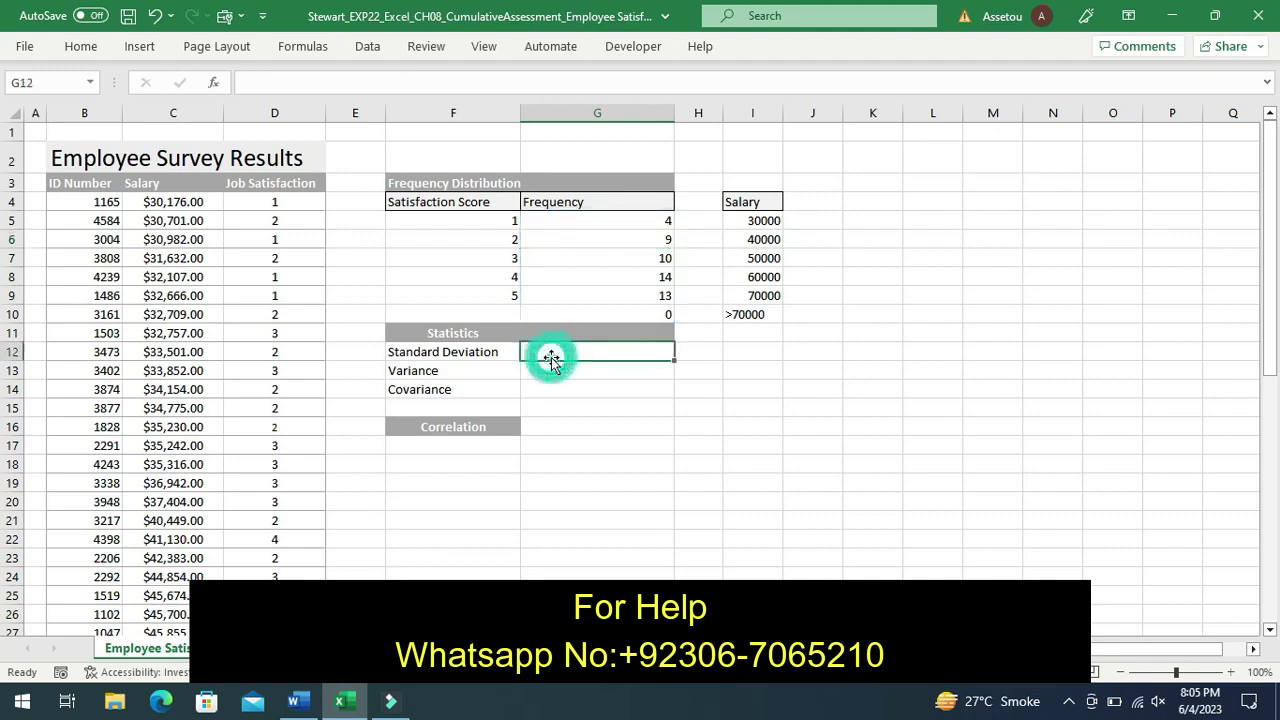
type("=")
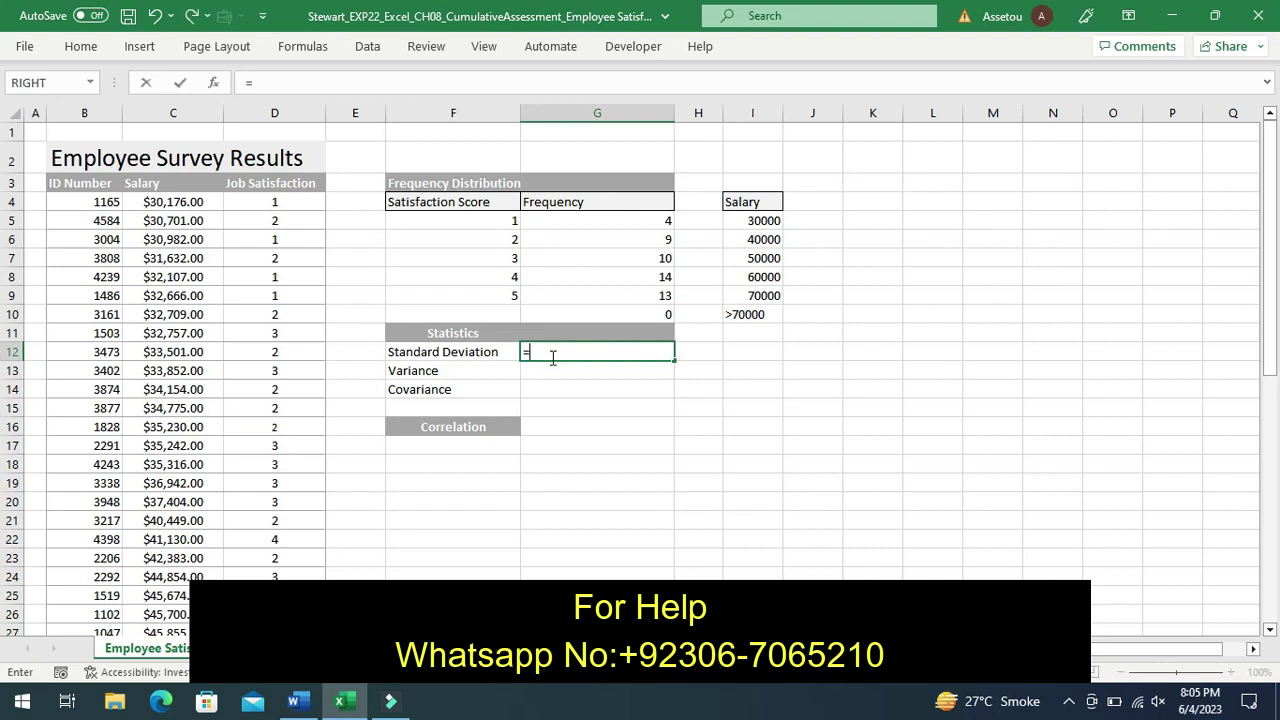
type("s")
type("t")
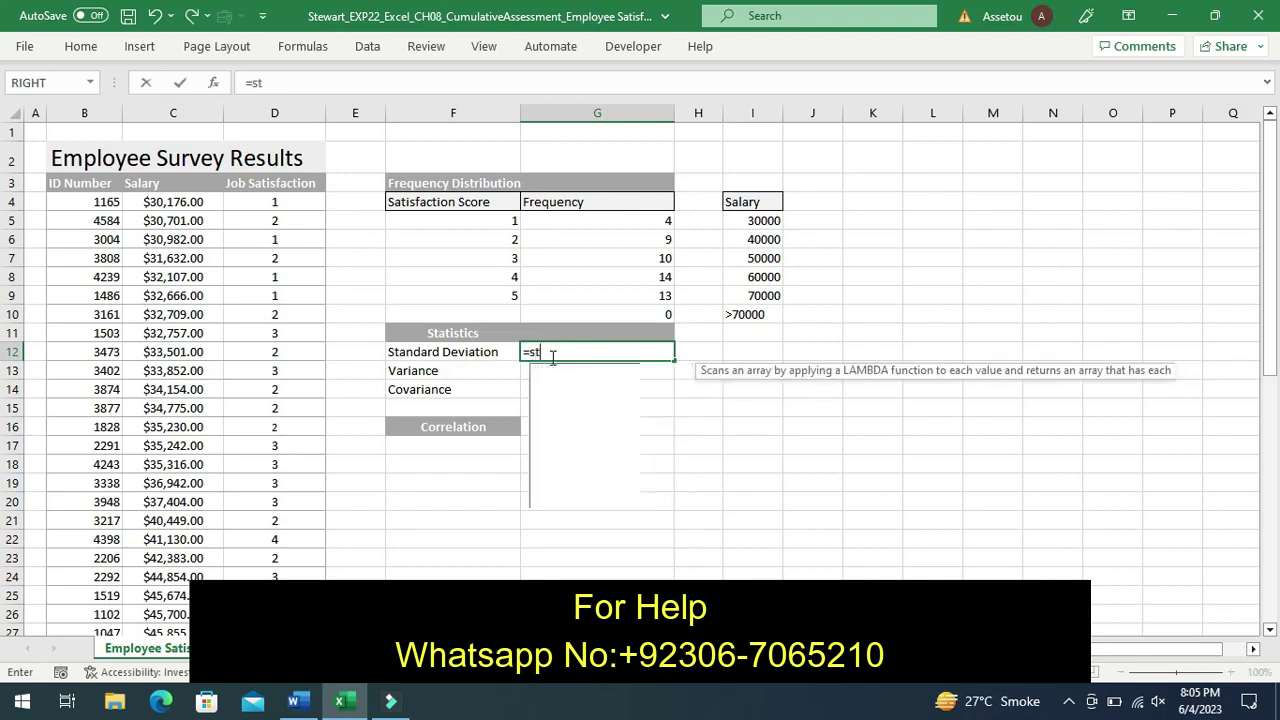
type("d")
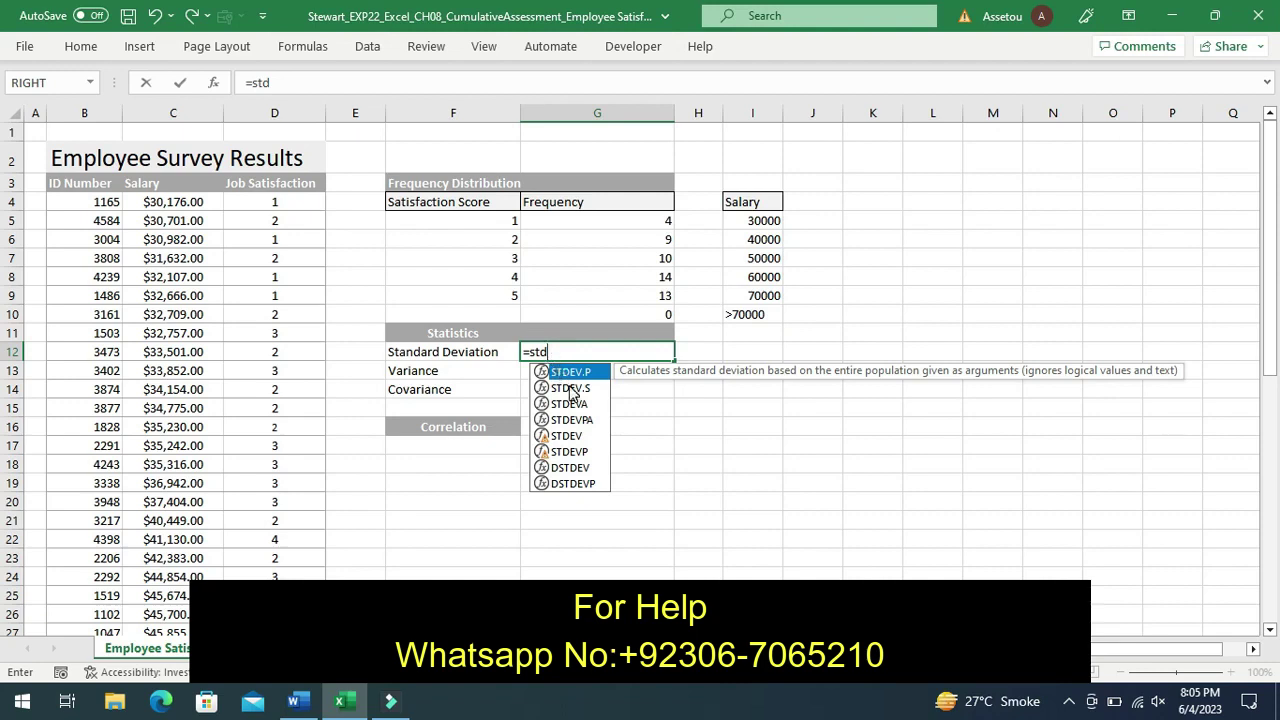
double_click(571, 389)
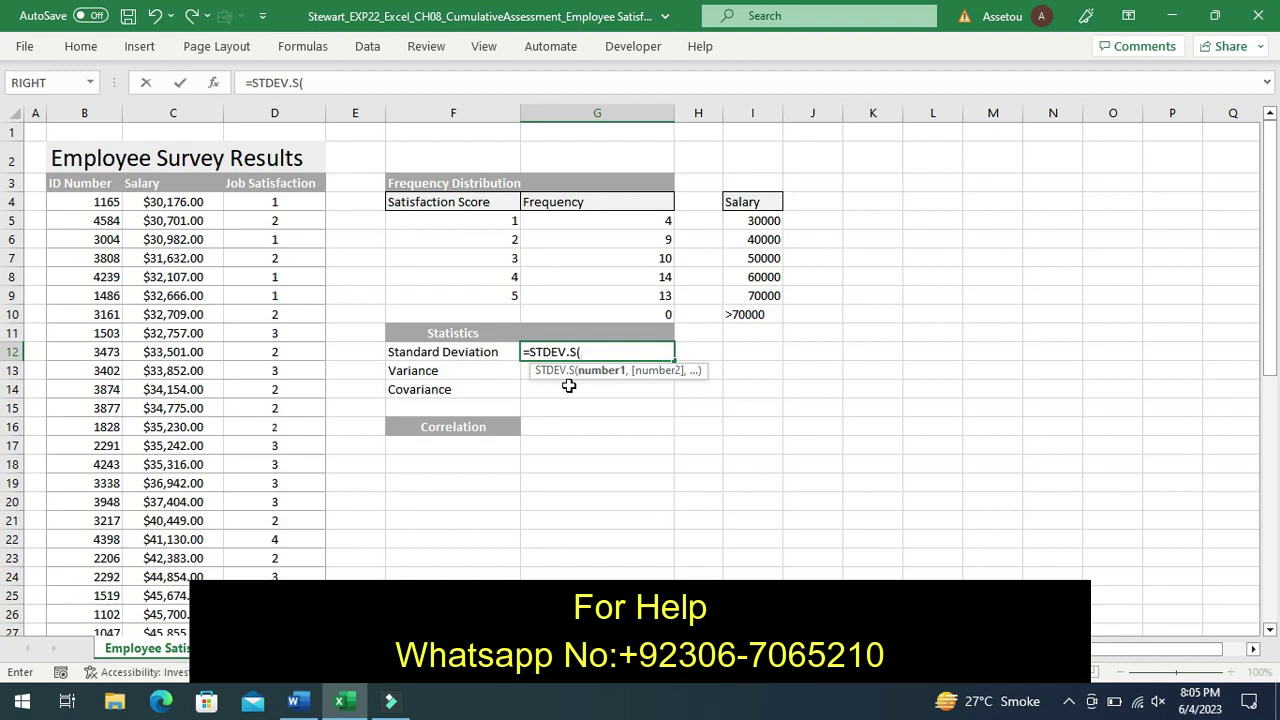
type("C")
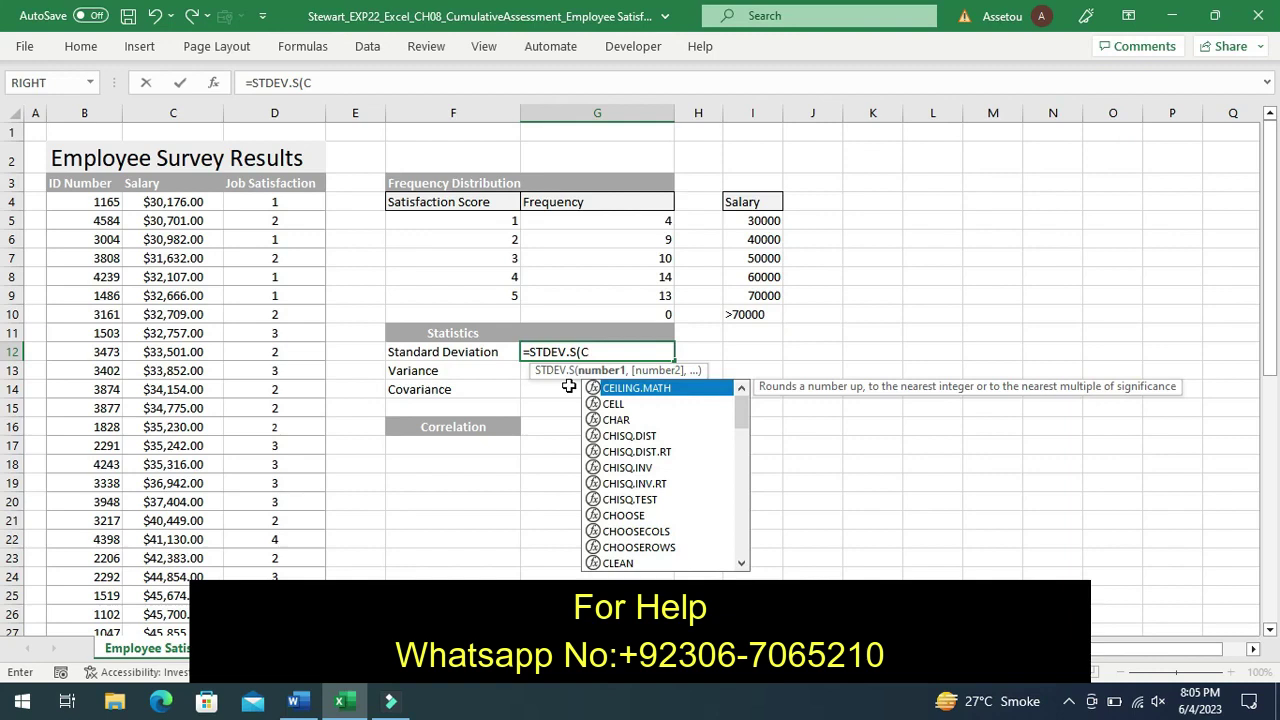
type("4")
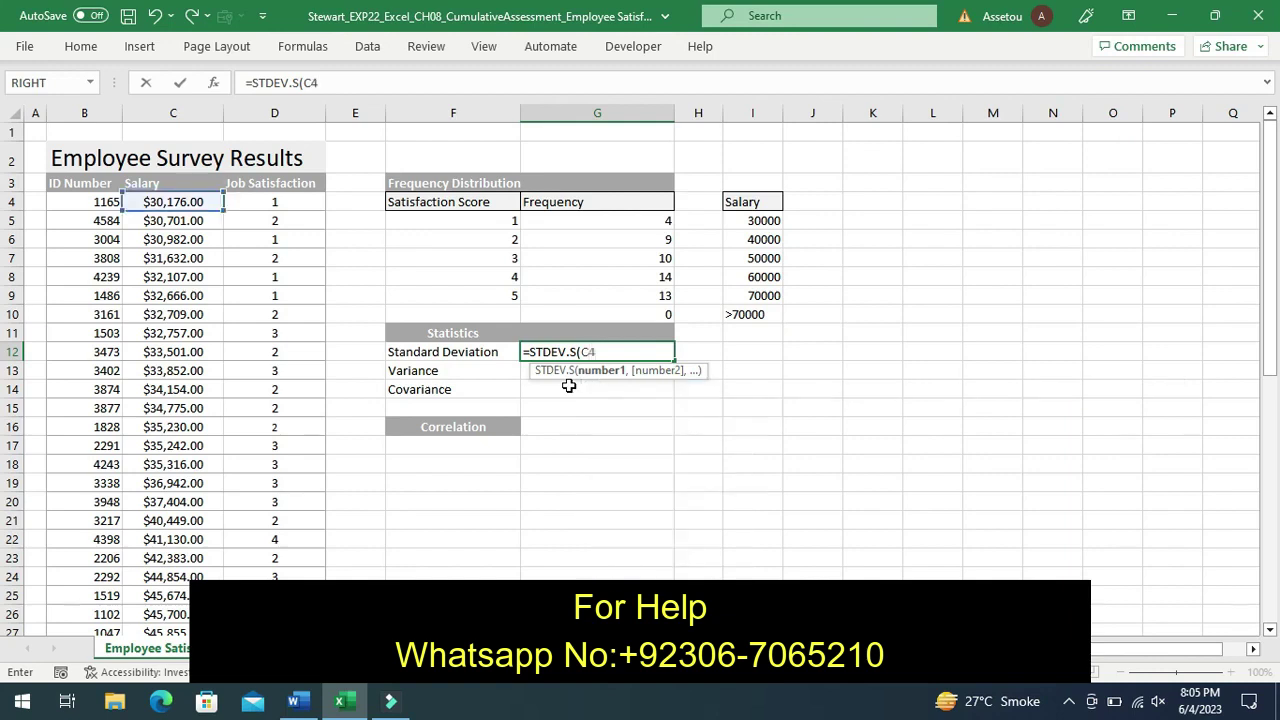
type(":")
type("C")
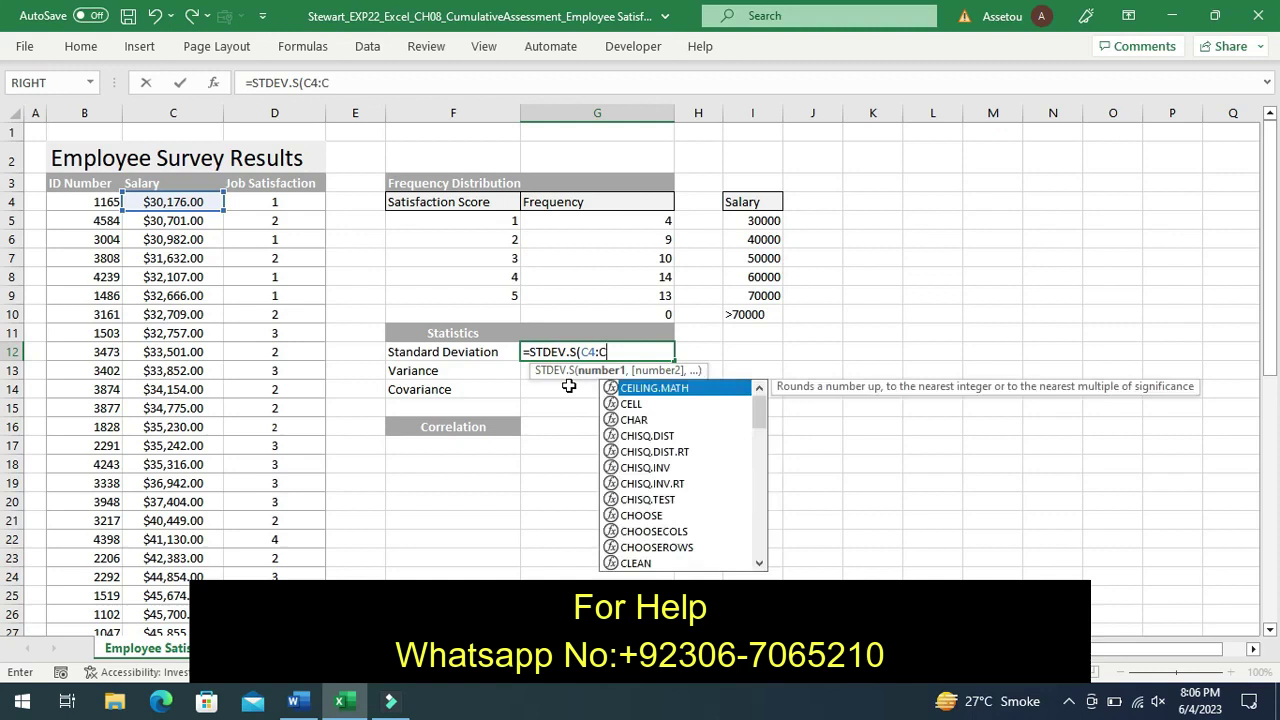
type("53")
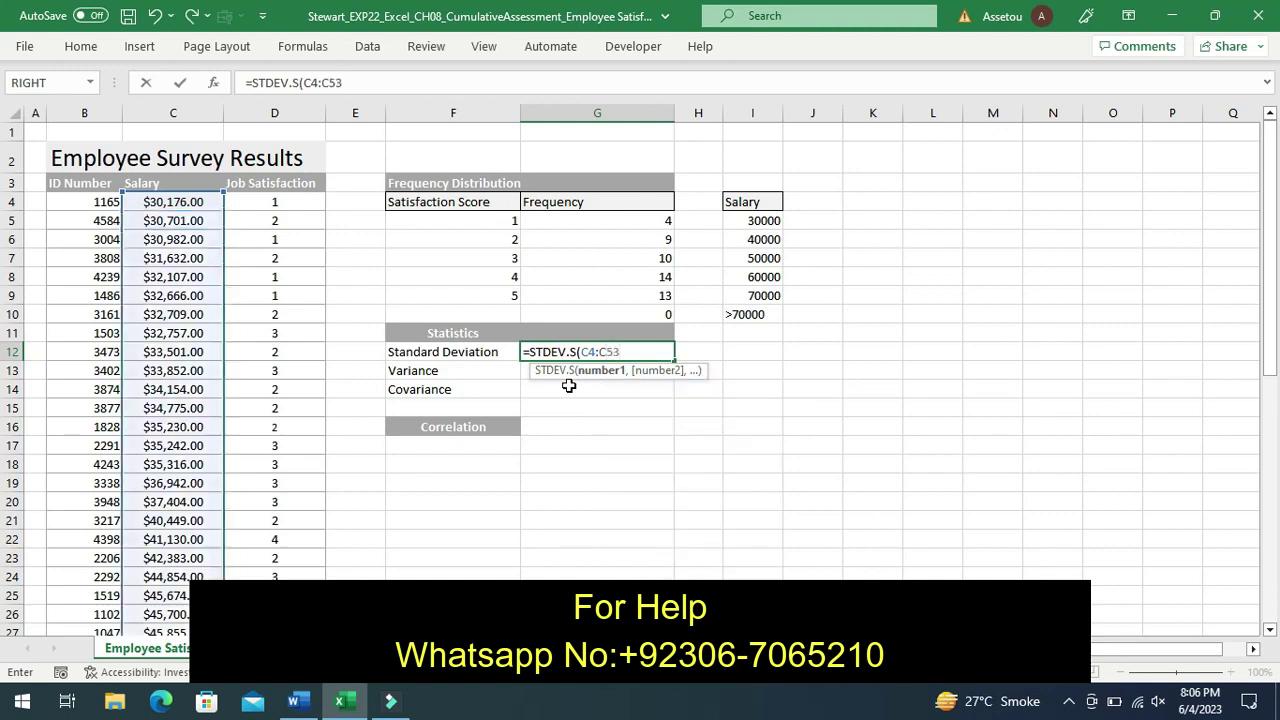
key("Return")
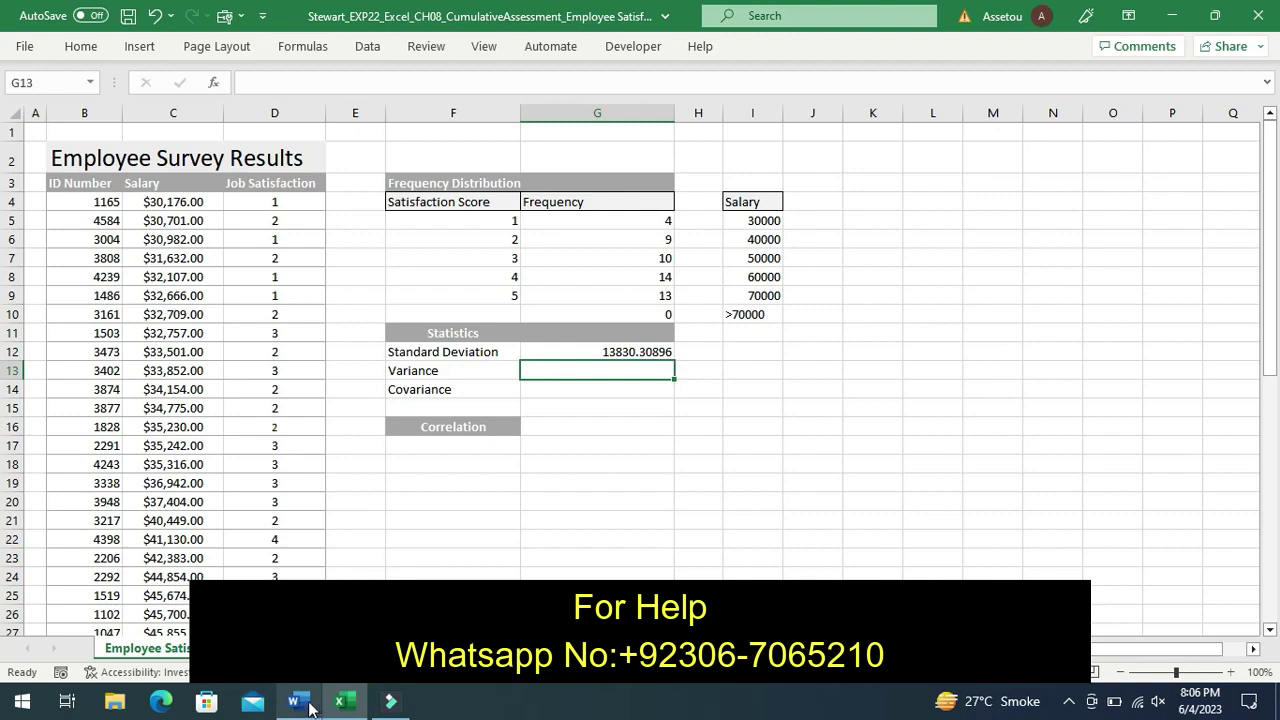
Undo step 3's highlight and highlight step 4's G13 variance instruction in yellow.
left_click(300, 704)
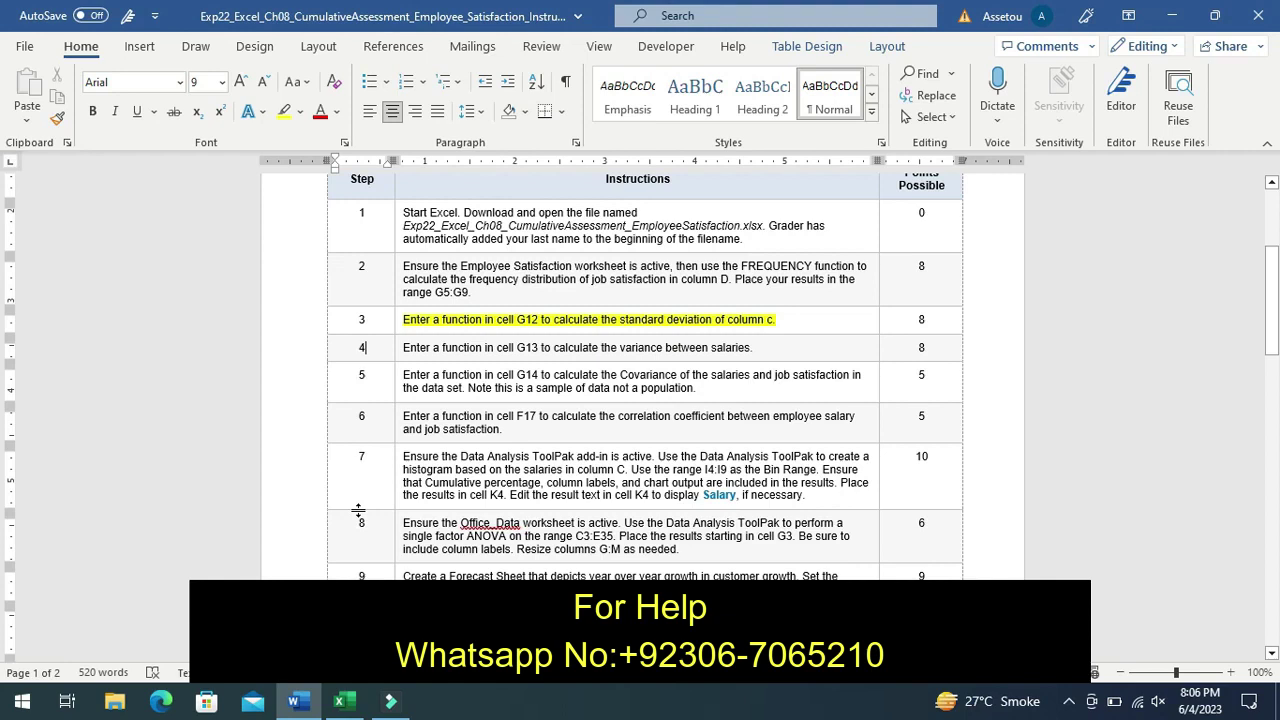
key("ctrl+z")
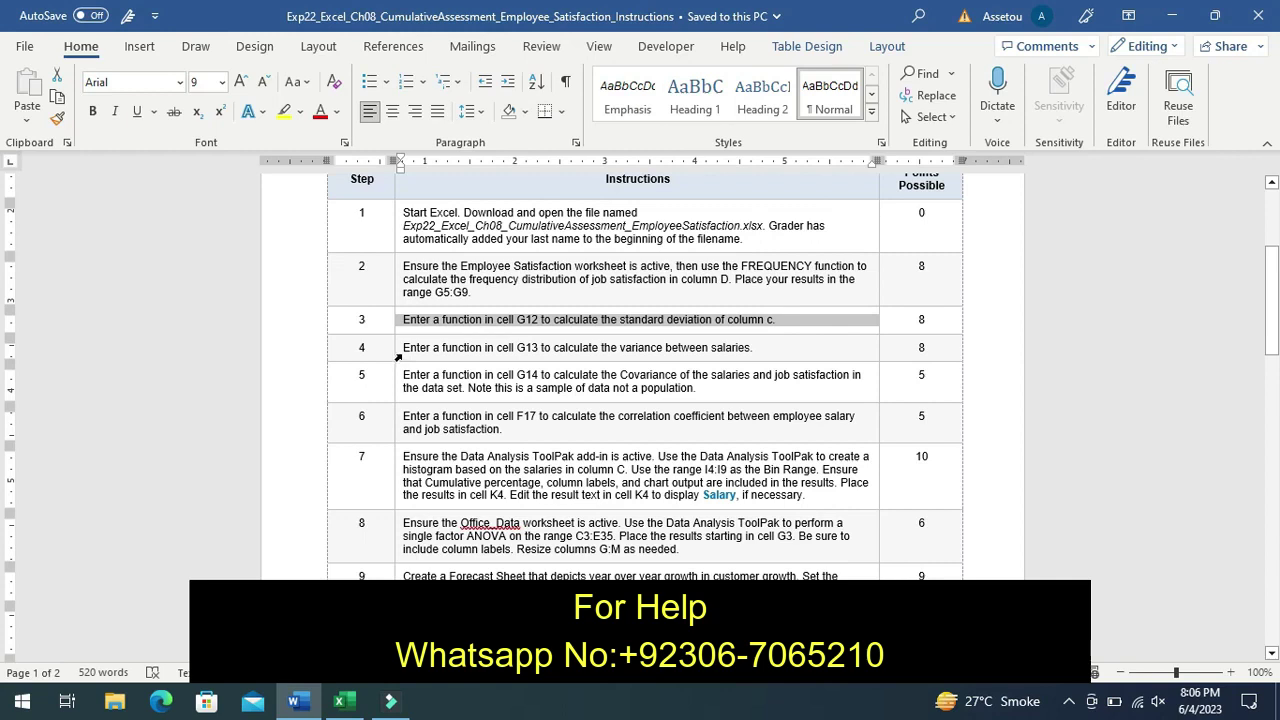
left_click(398, 355)
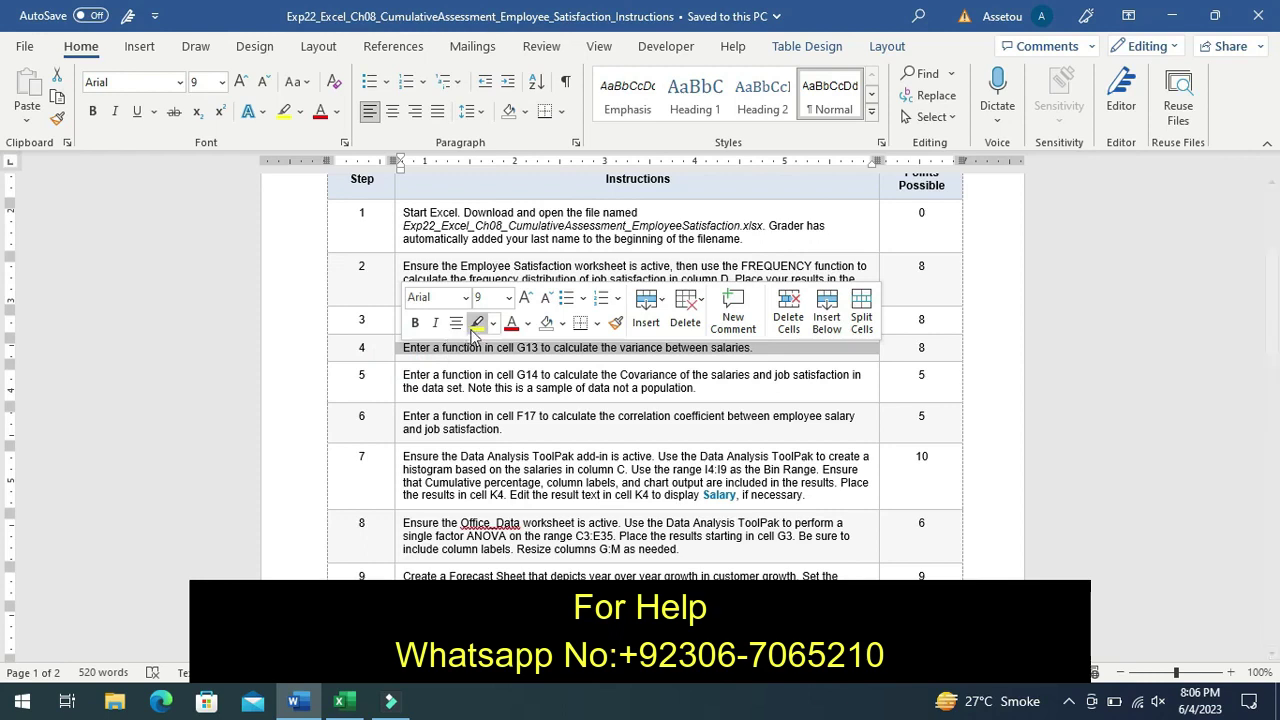
left_click(474, 333)
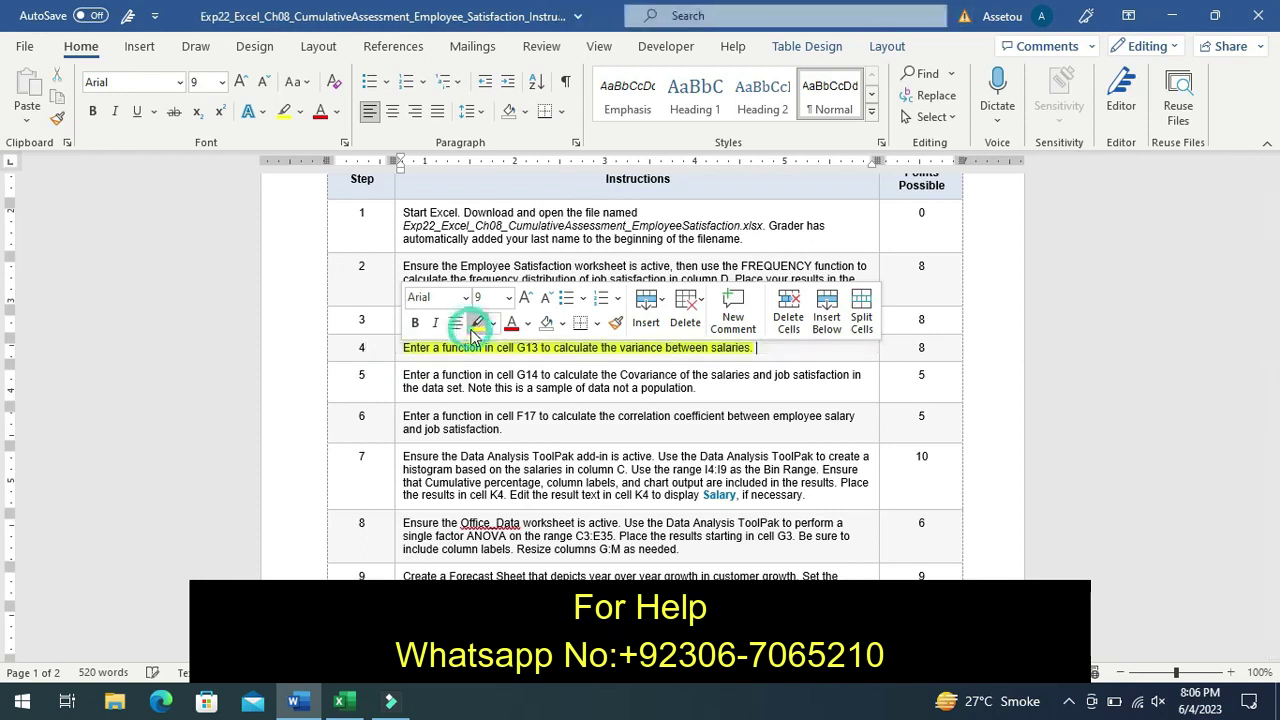
left_click(385, 338)
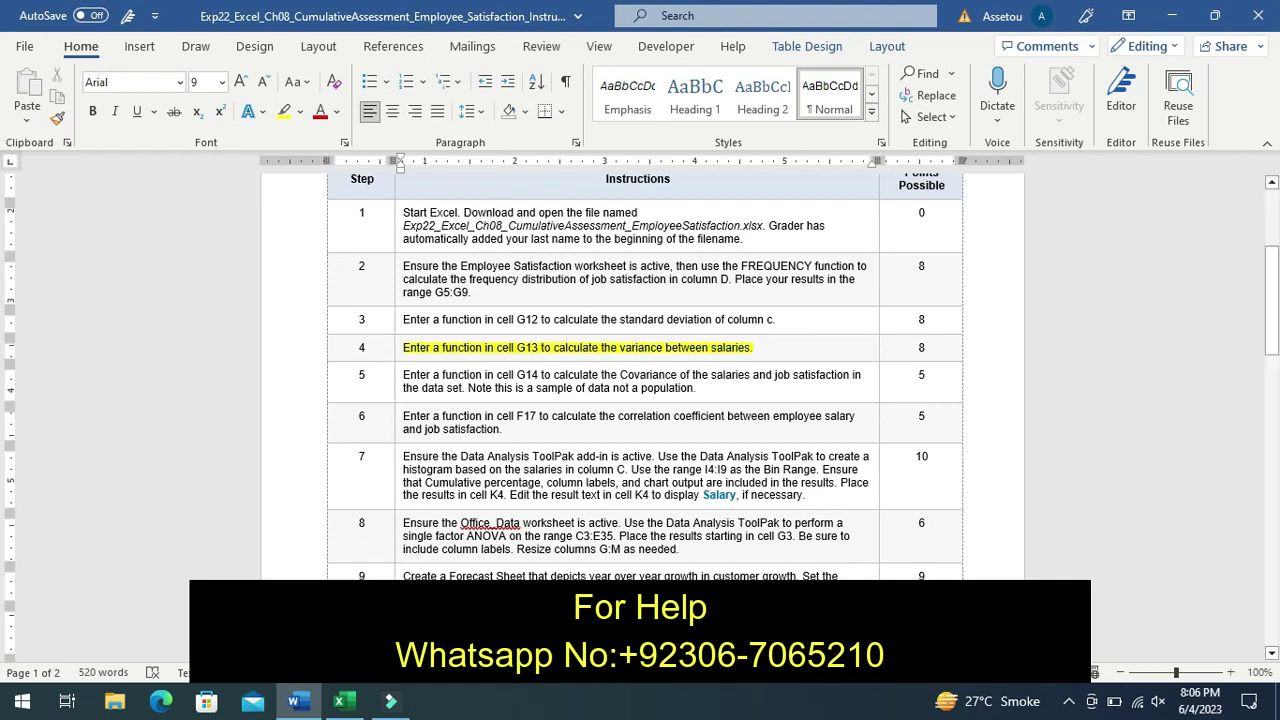
Enter =VAR(C4:C53) in G13 for a salary variance of 191277446, then bring Word forward.
left_click(343, 703)
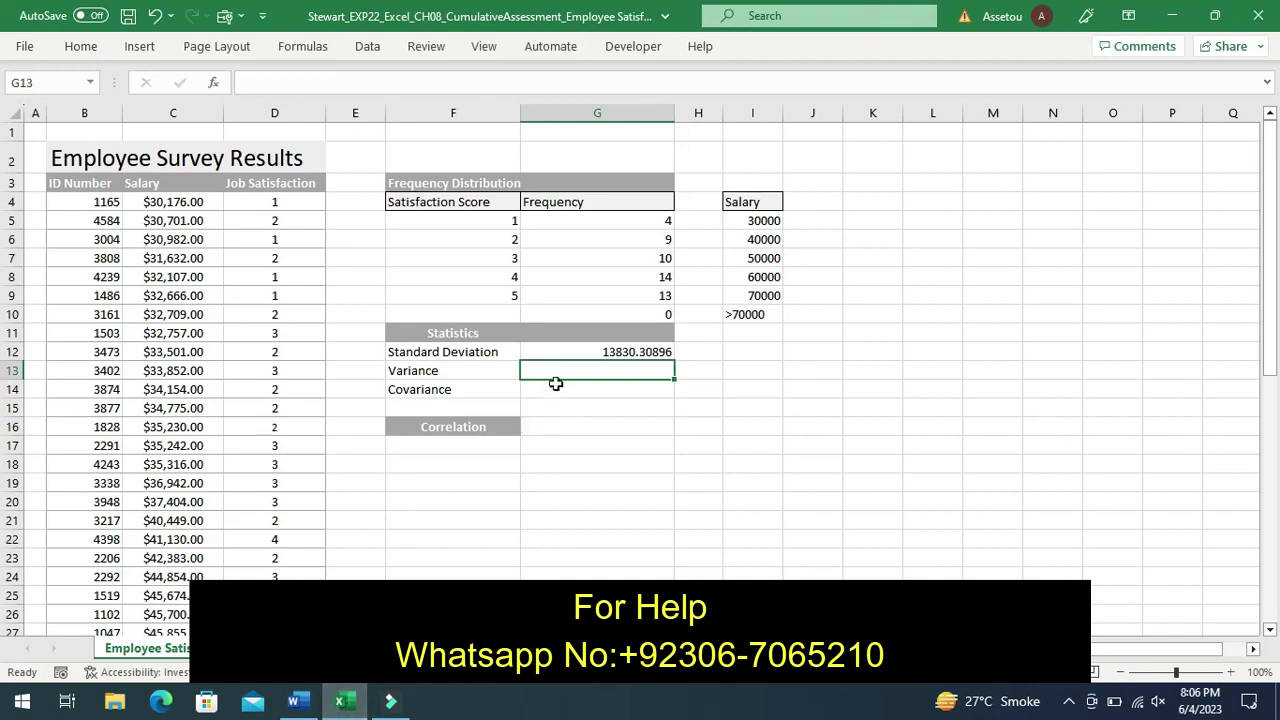
type("=v")
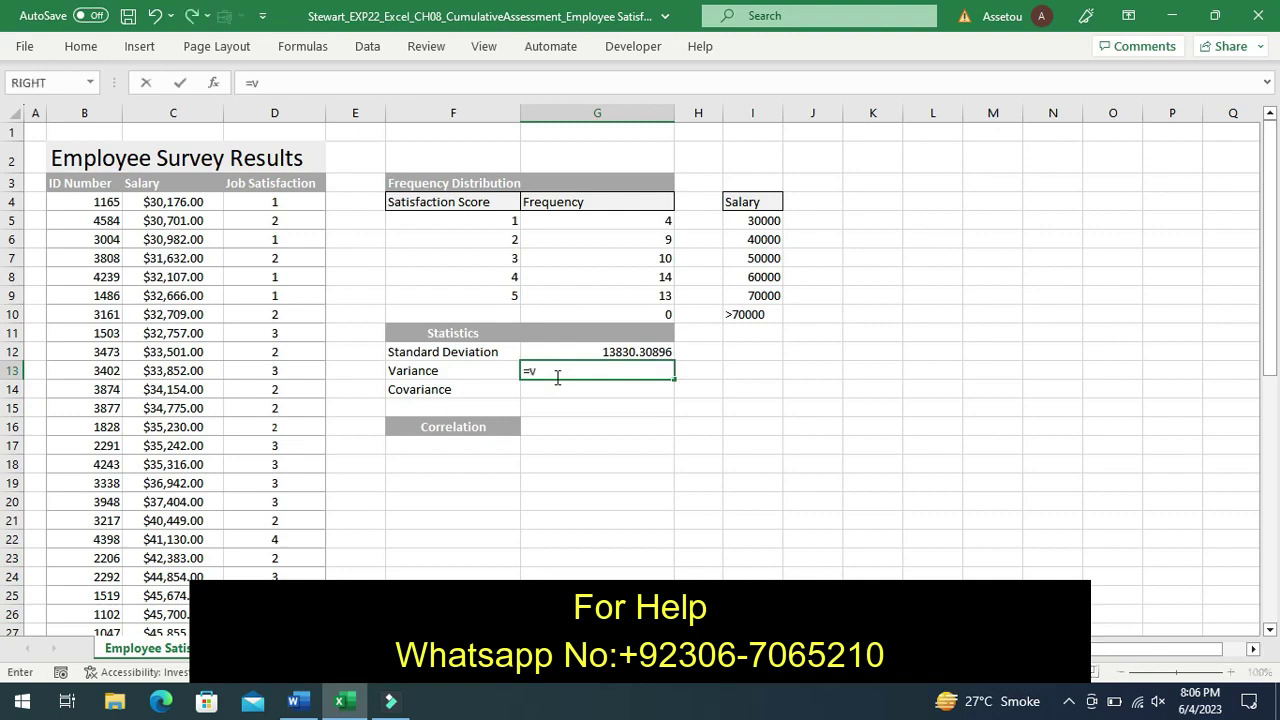
type("a")
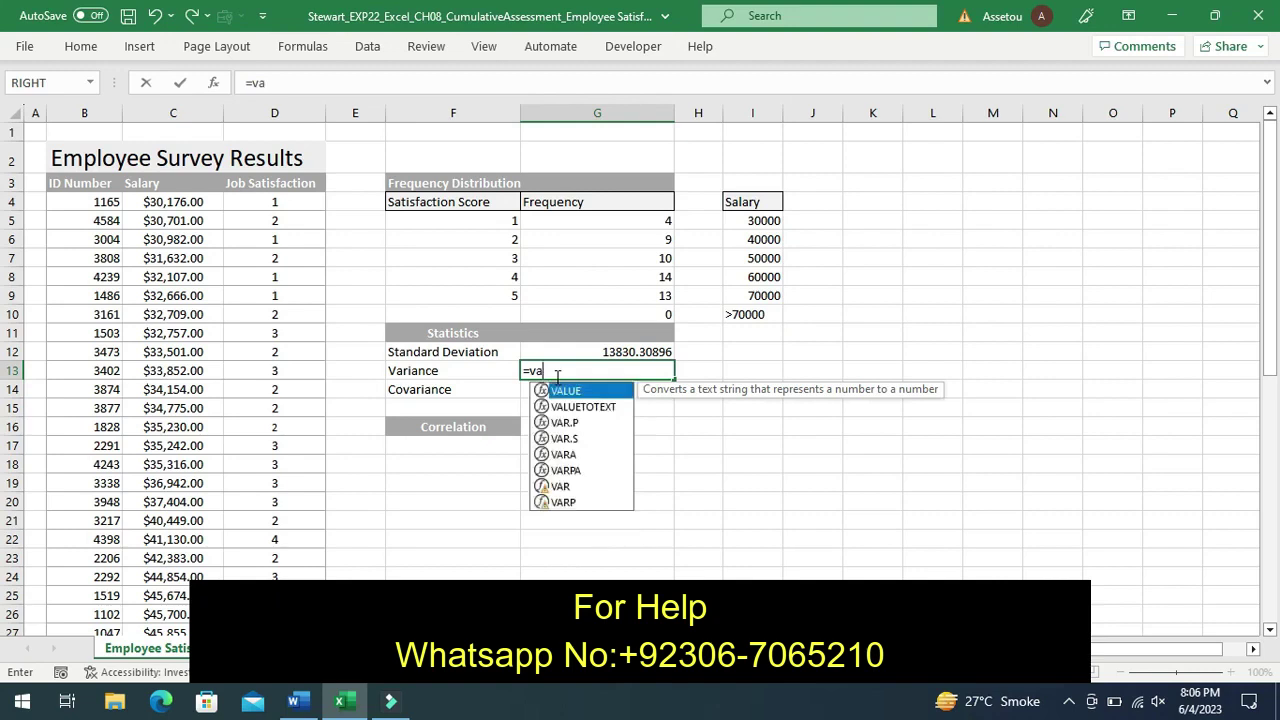
type("r")
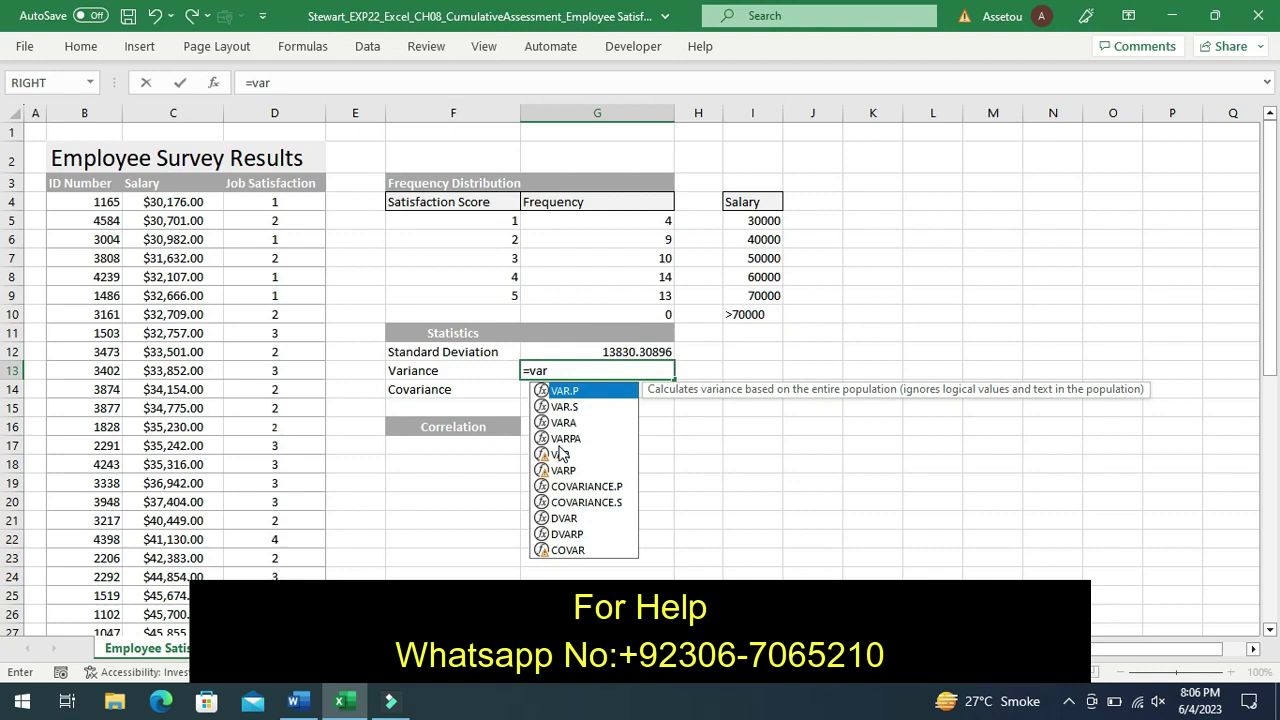
left_click(558, 440)
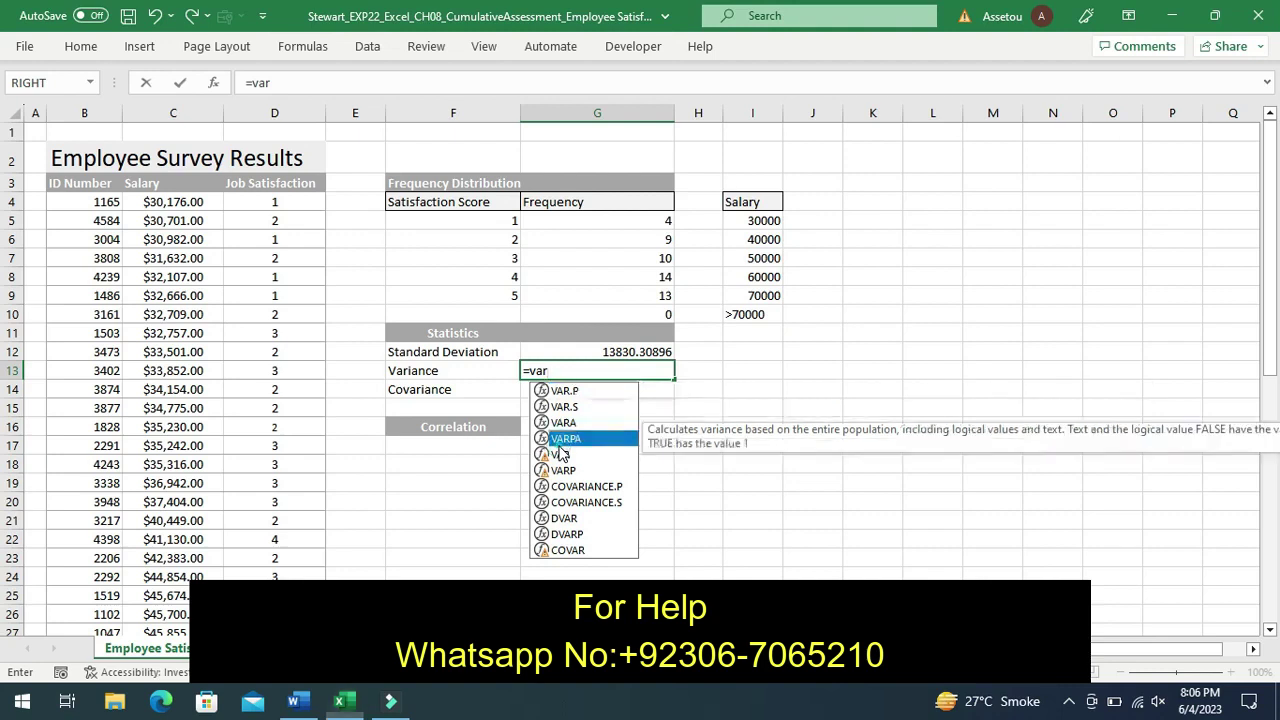
double_click(558, 442)
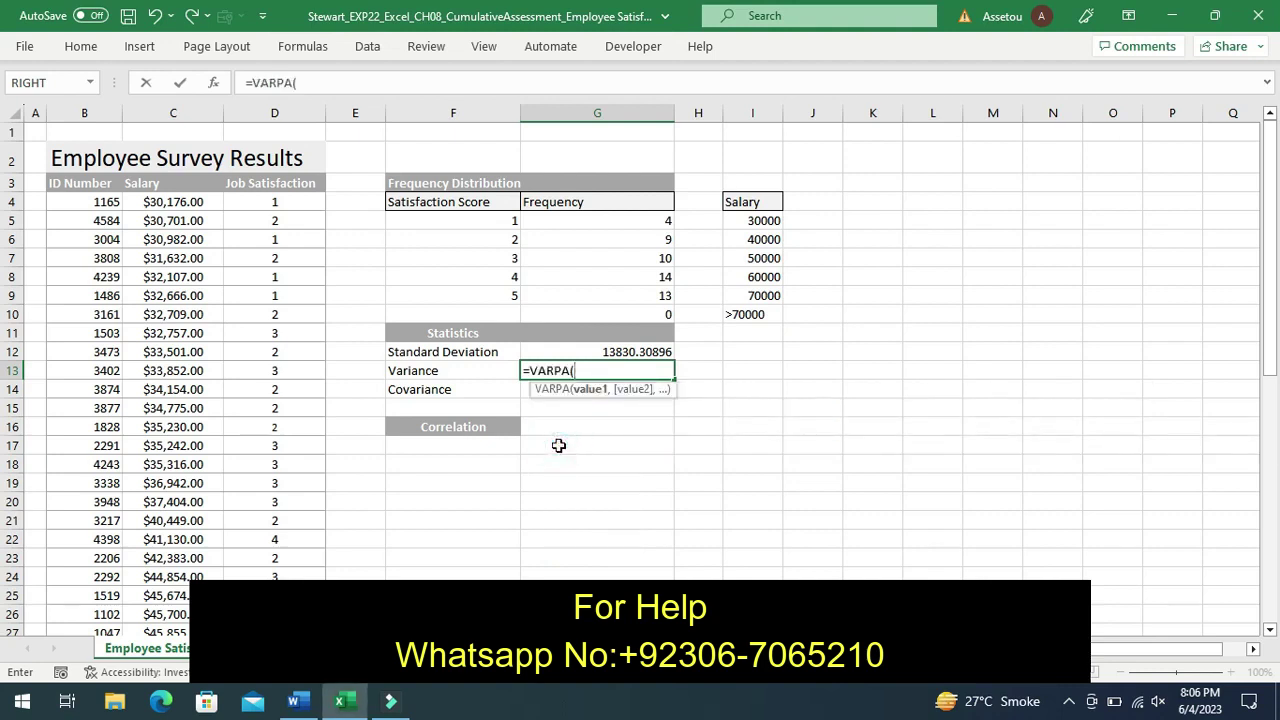
key("BackSpace")
key("BackSpace")
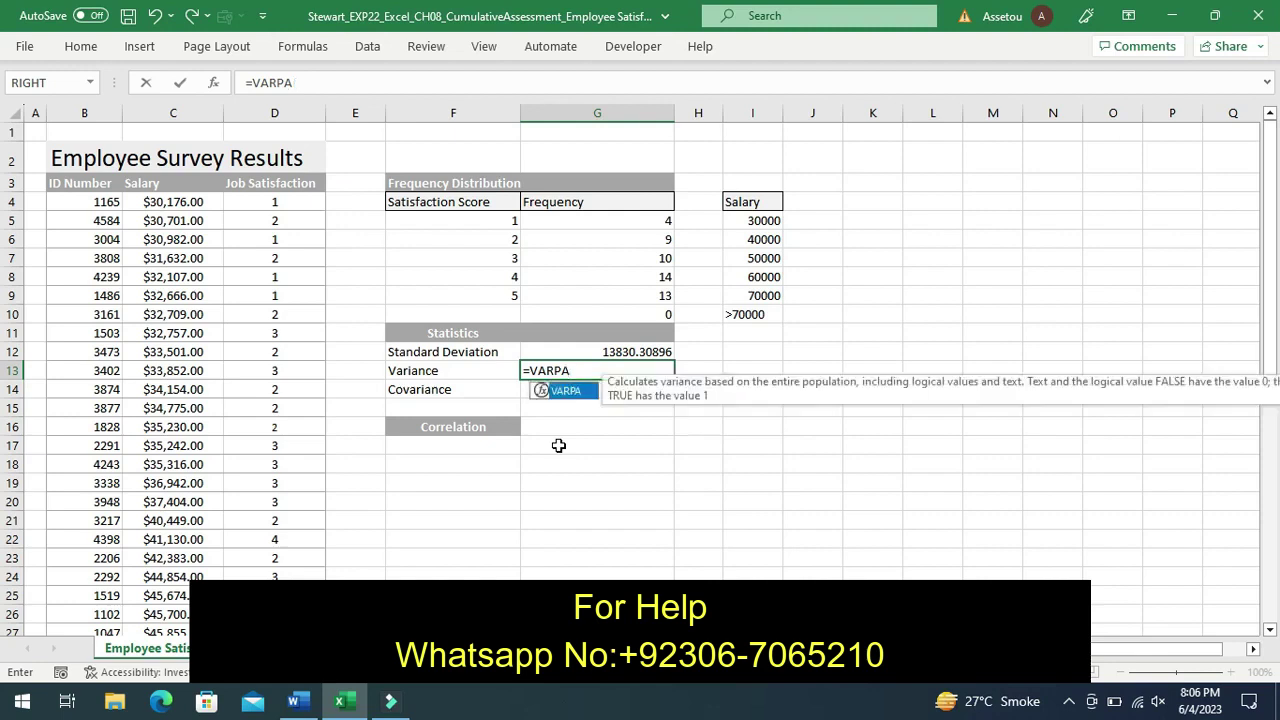
key("BackSpace")
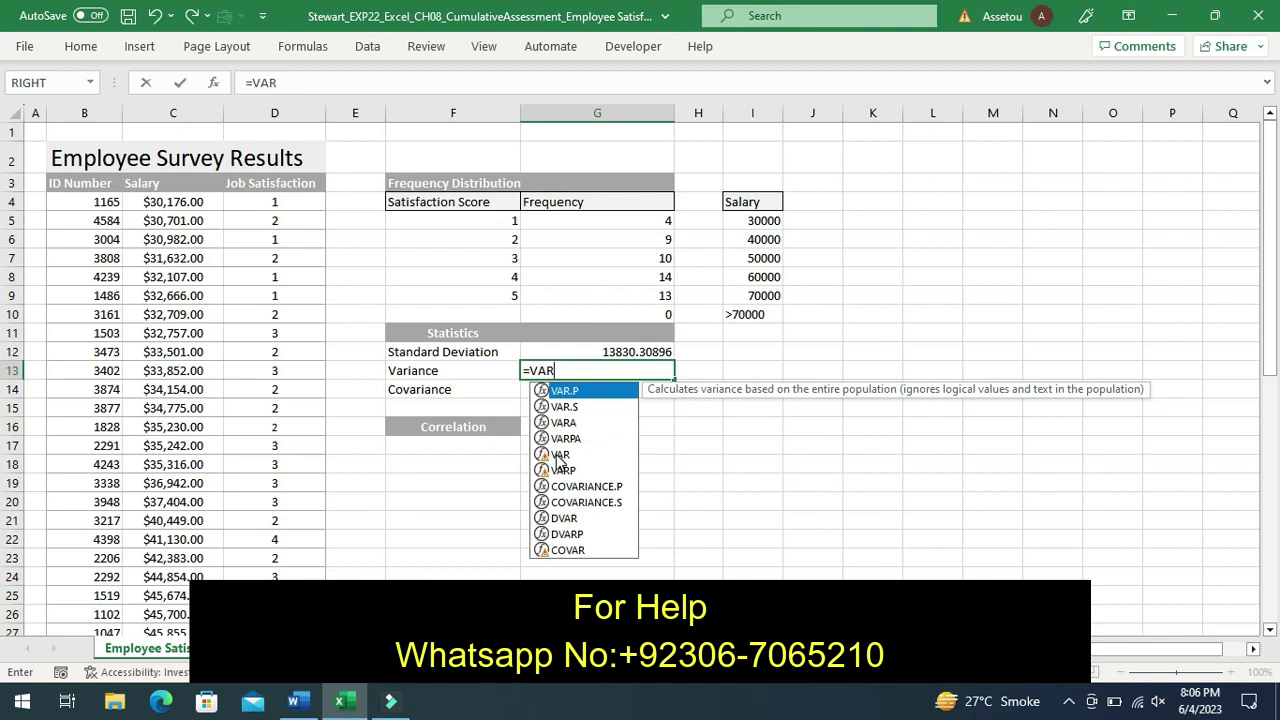
left_click(556, 454)
double_click(556, 454)
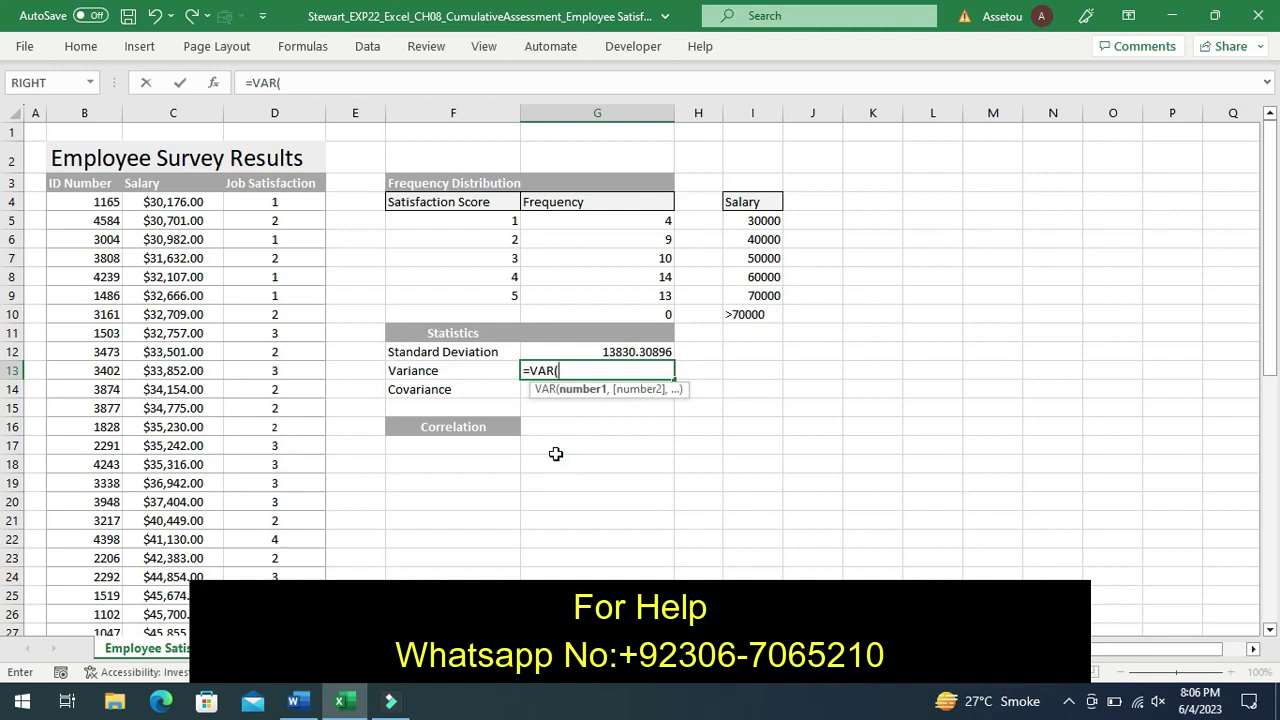
type("C")
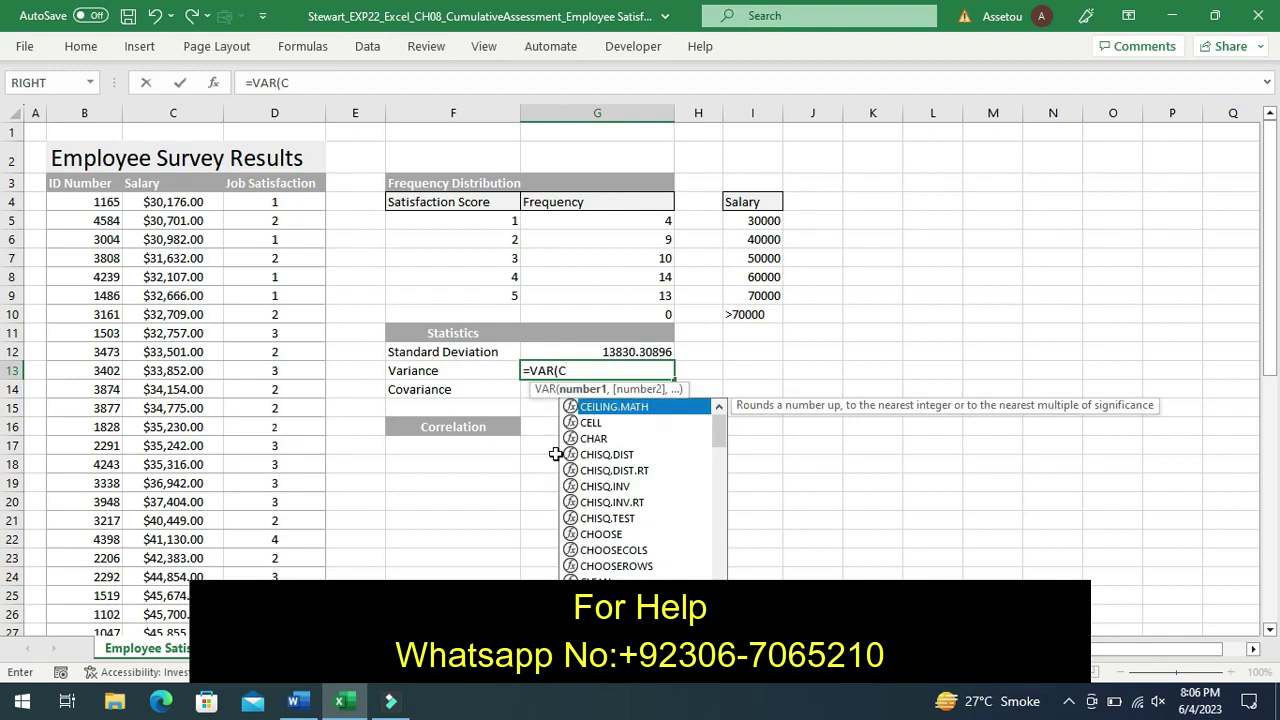
type("4")
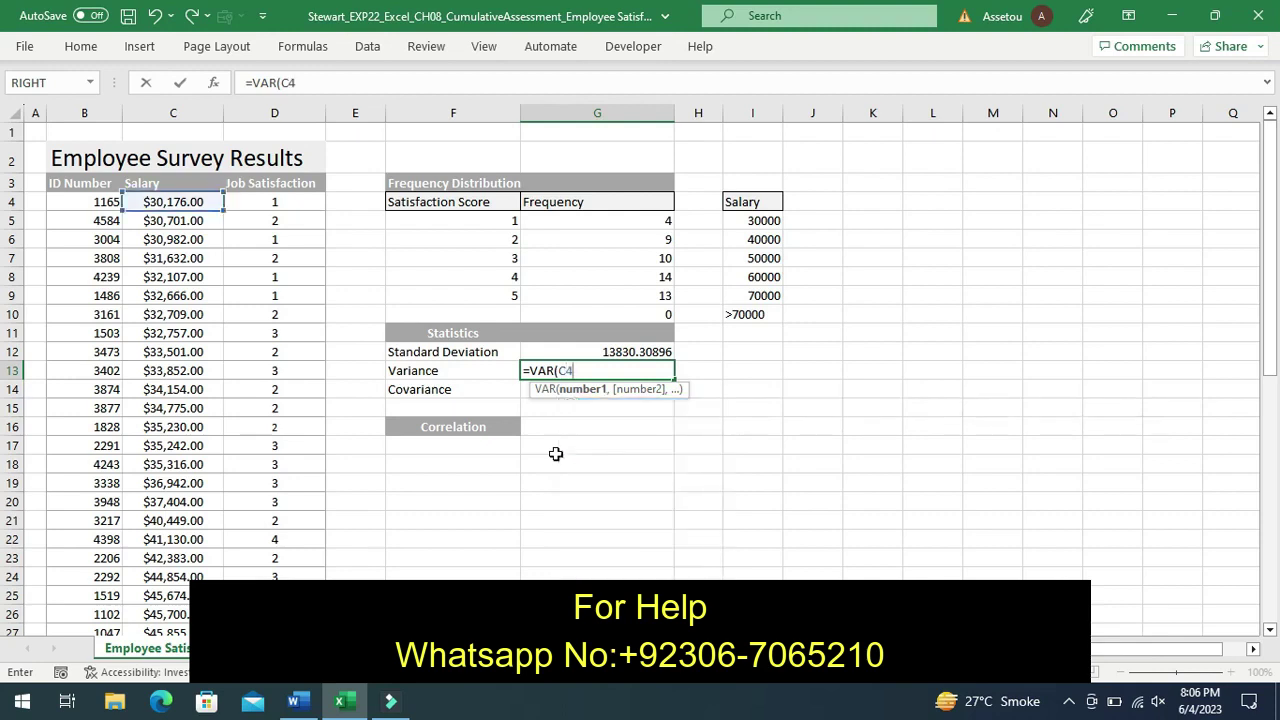
type(":")
type("C")
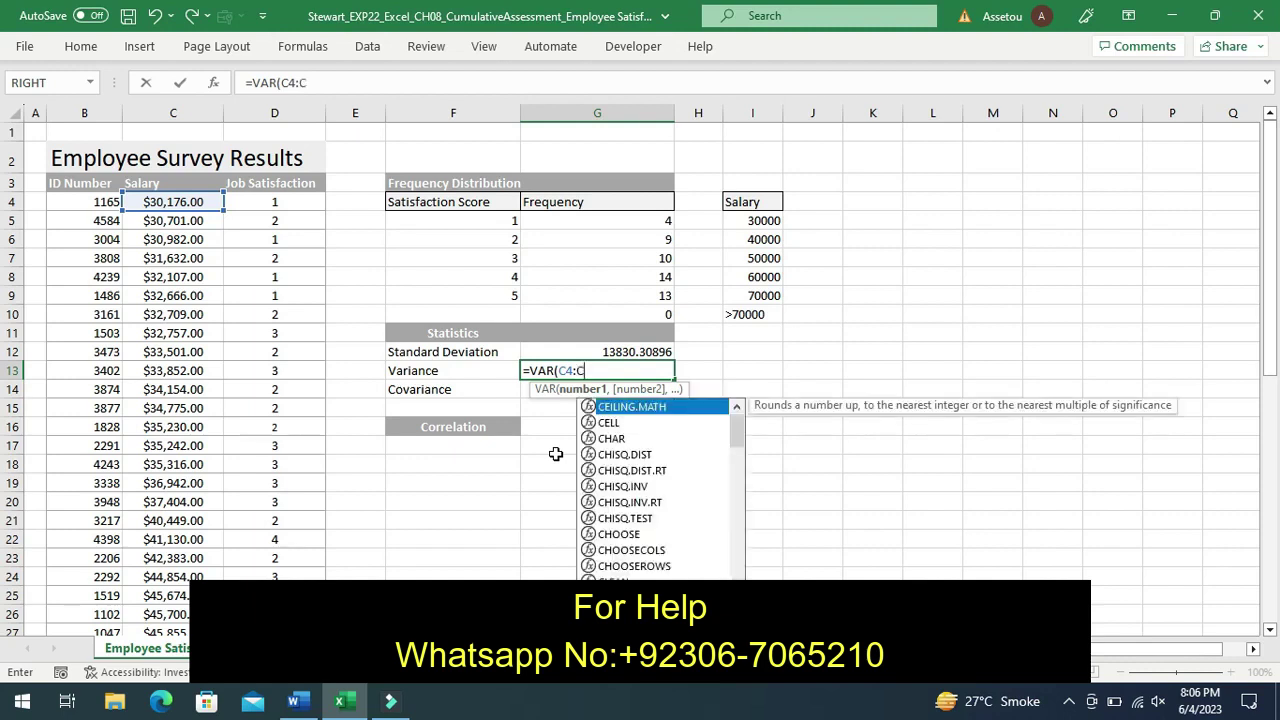
type("53")
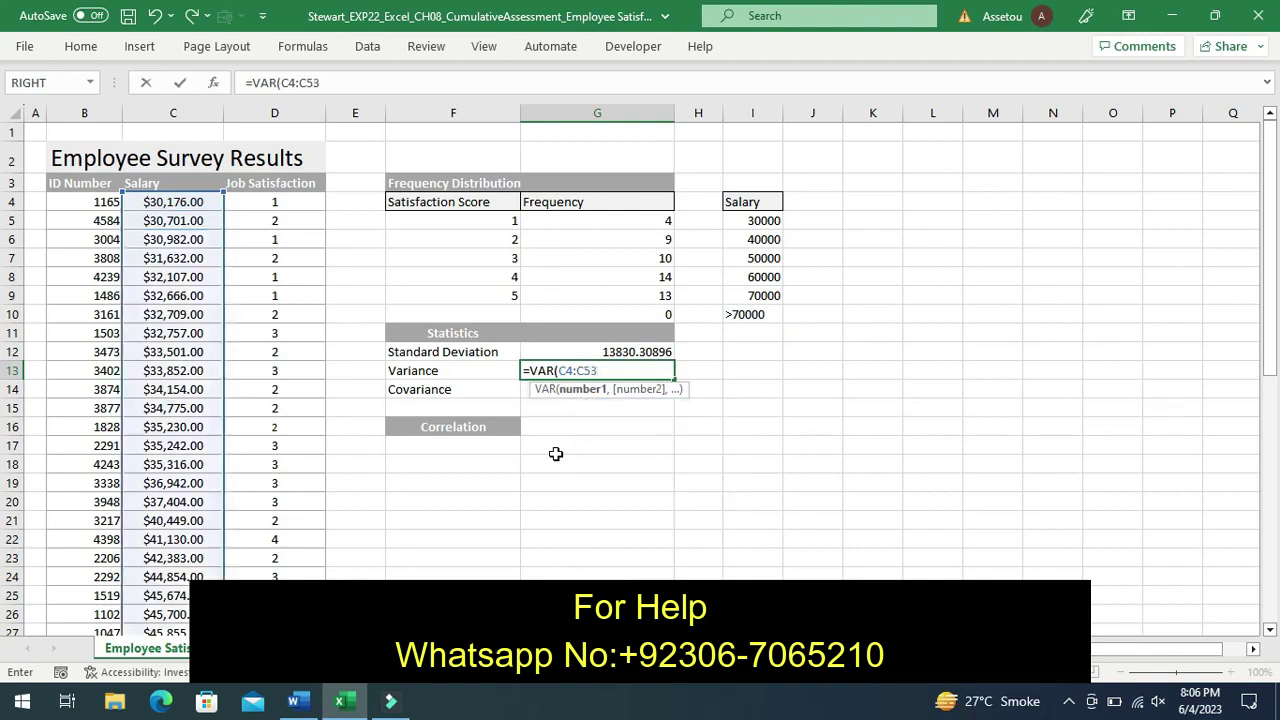
key("Return")
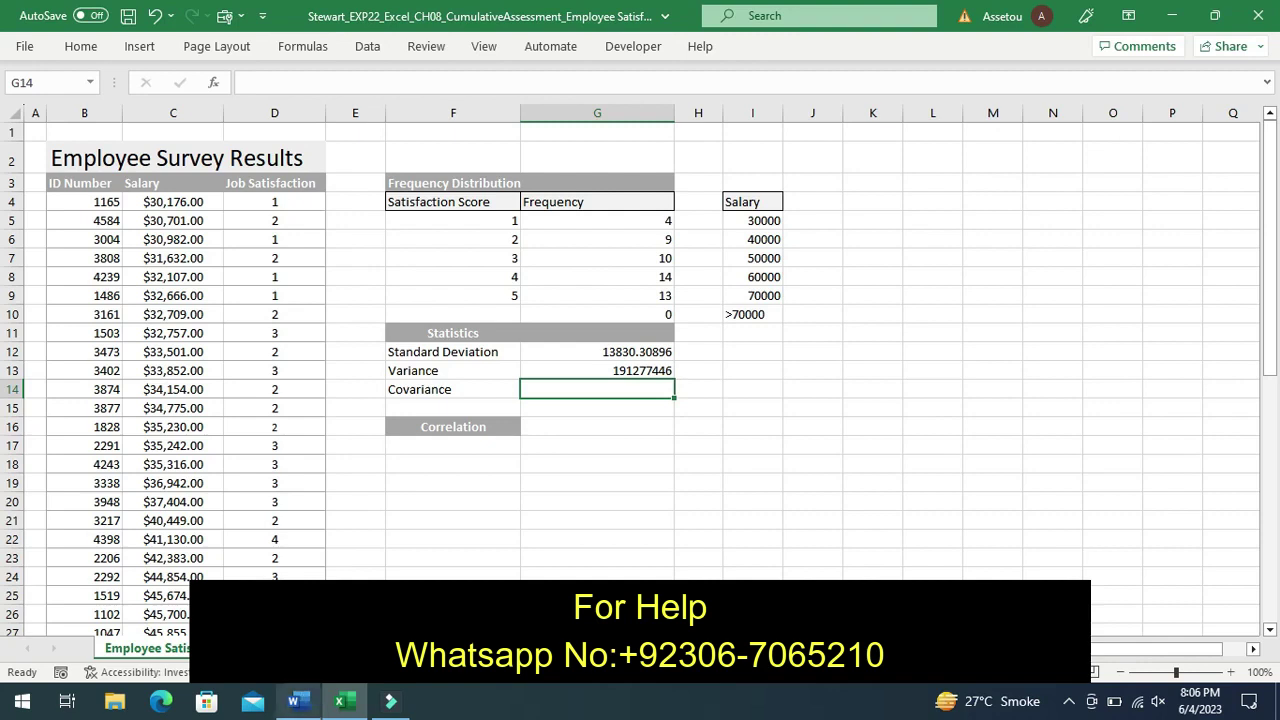
left_click(298, 700)
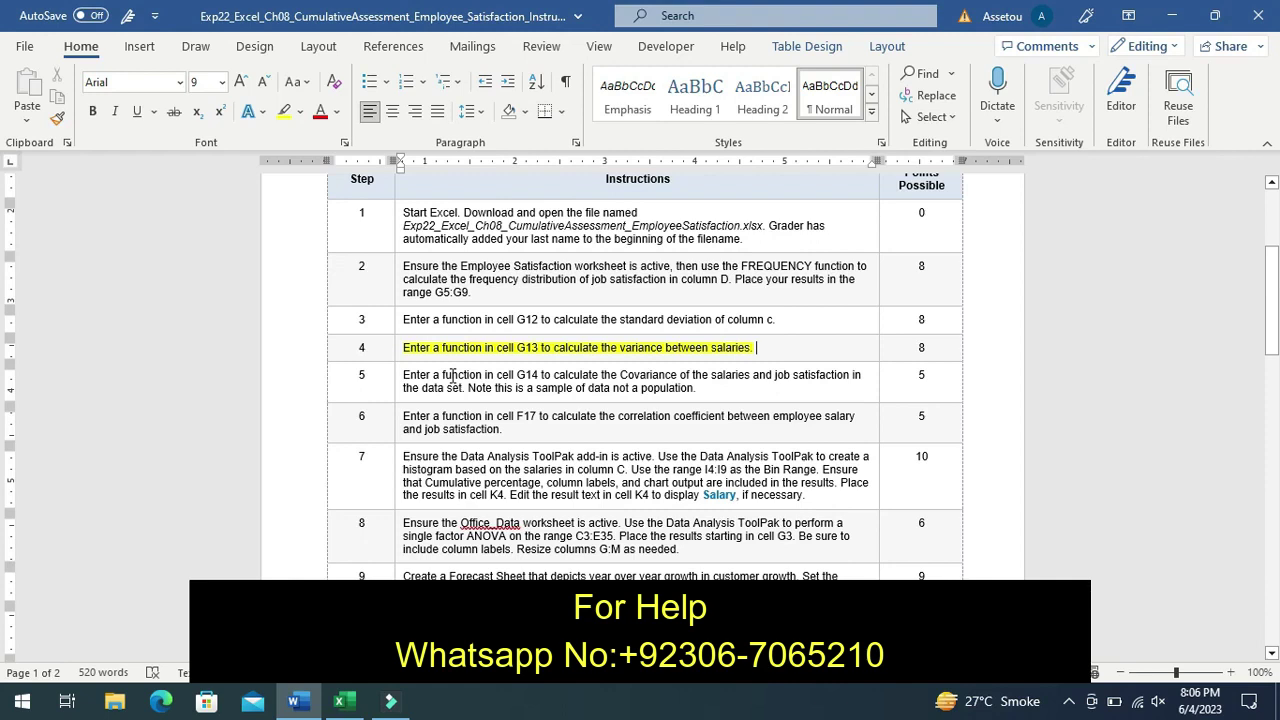
Move the yellow highlight from step 4 to the step 5 G14 covariance instruction.
key("ctrl+z")
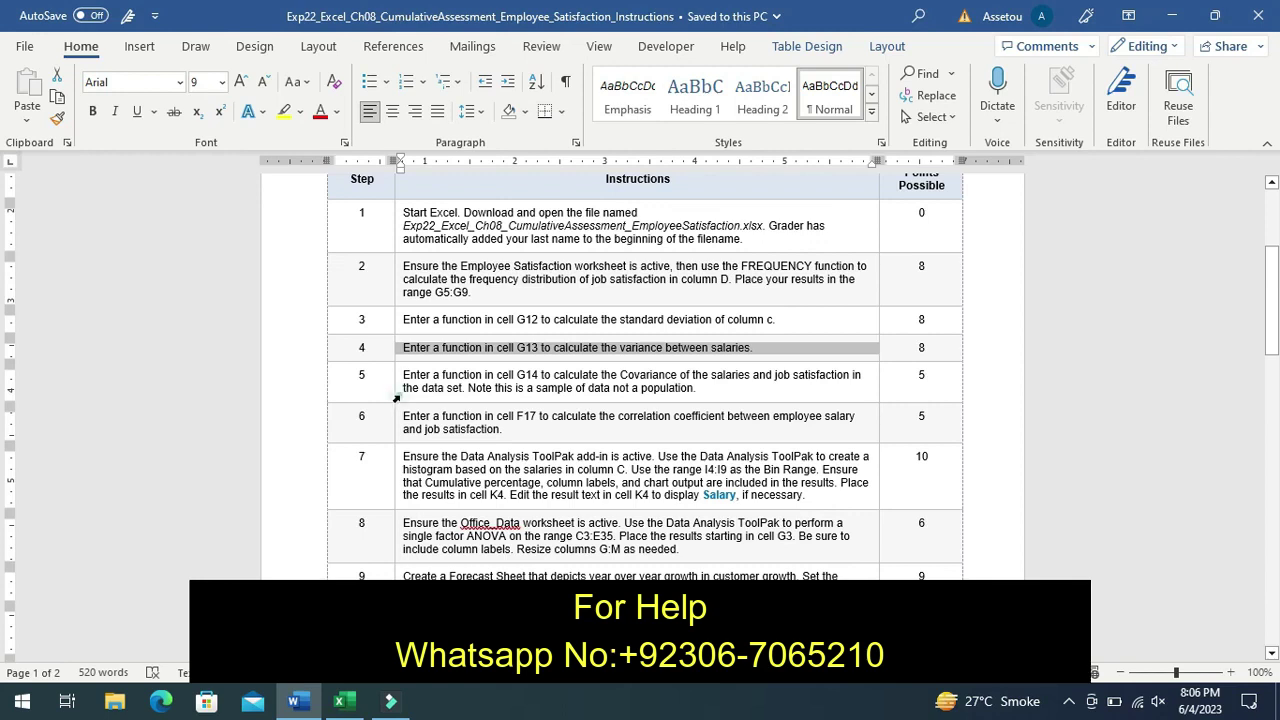
left_click(396, 398)
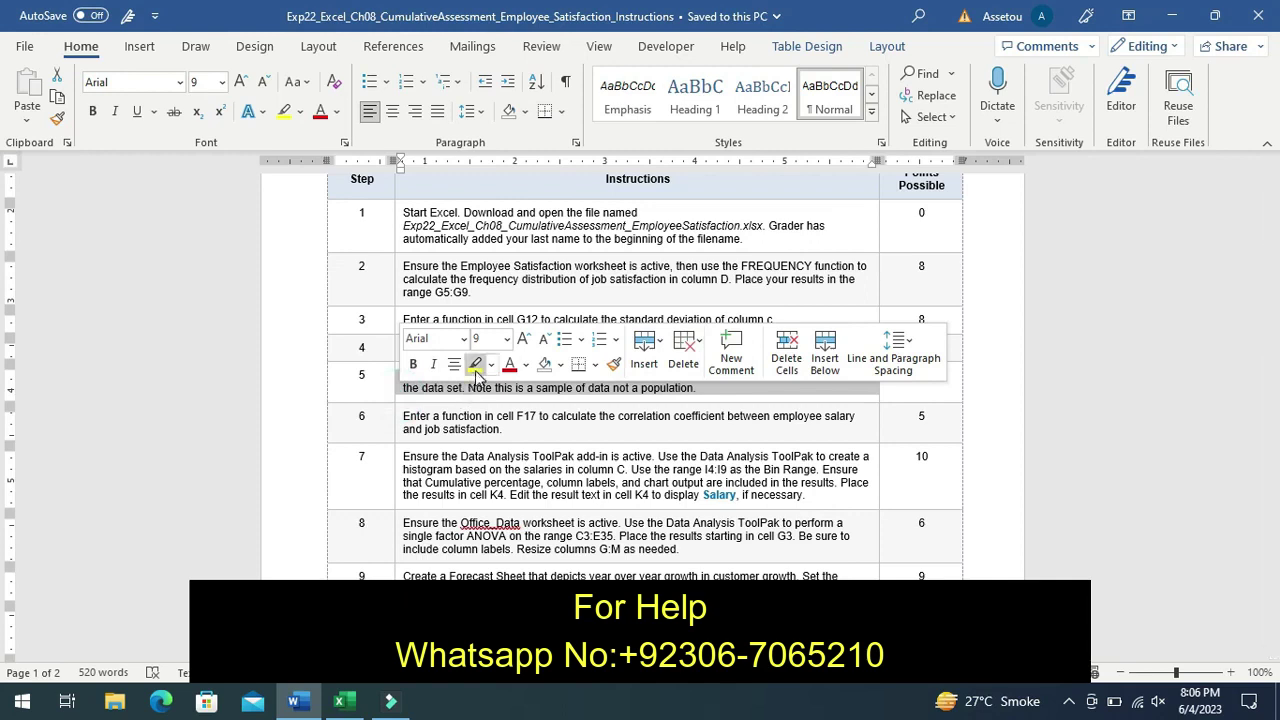
left_click(476, 366)
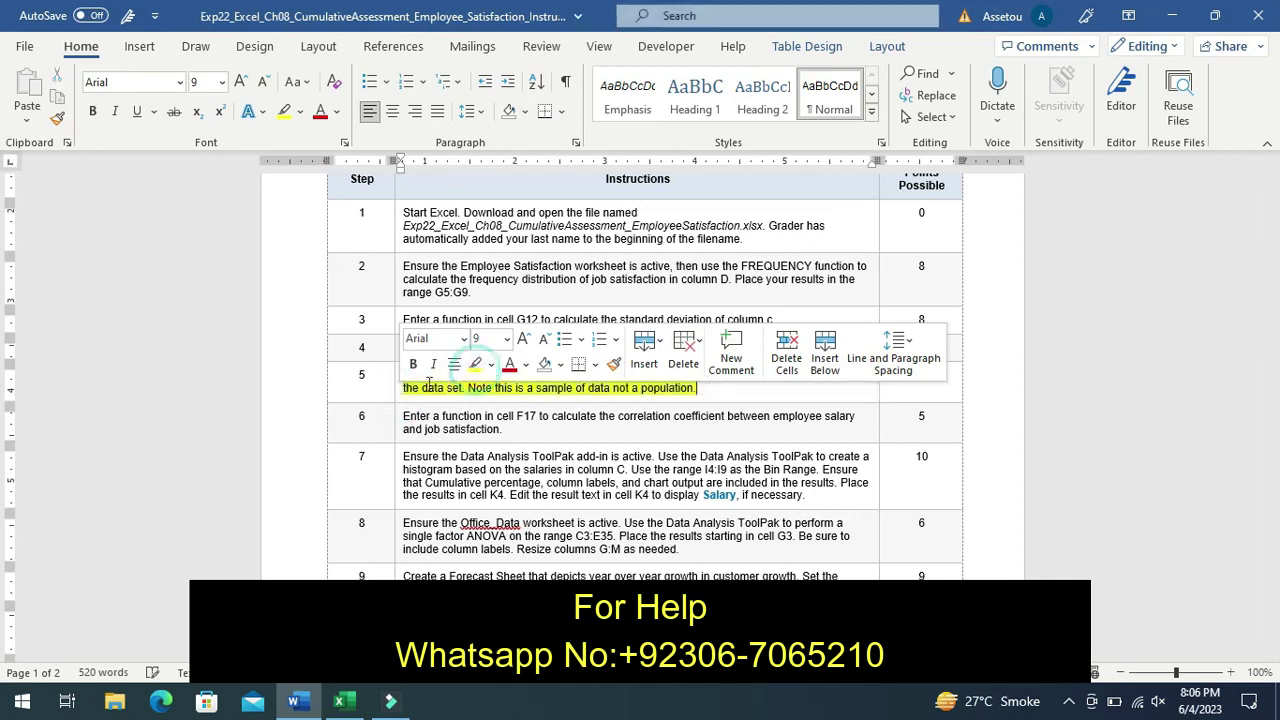
left_click(374, 390)
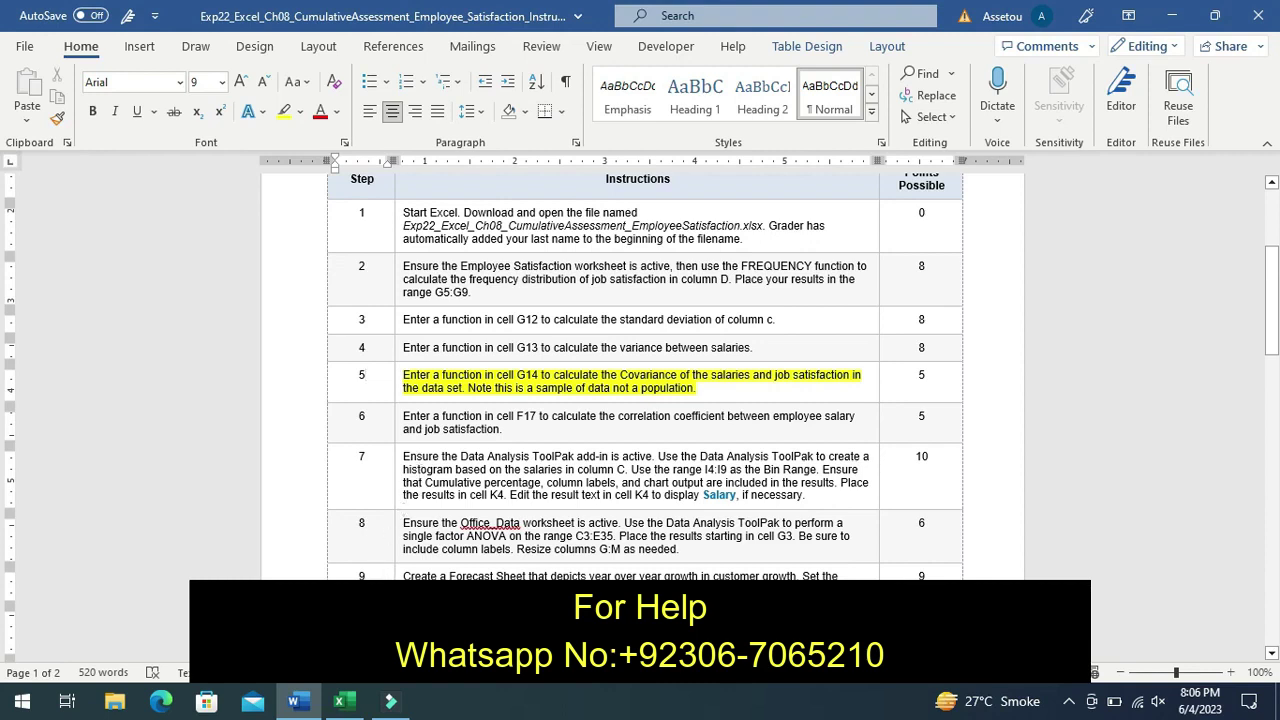
Back in Excel, begin a covariance formula in G14 by typing =cov.
left_click(348, 698)
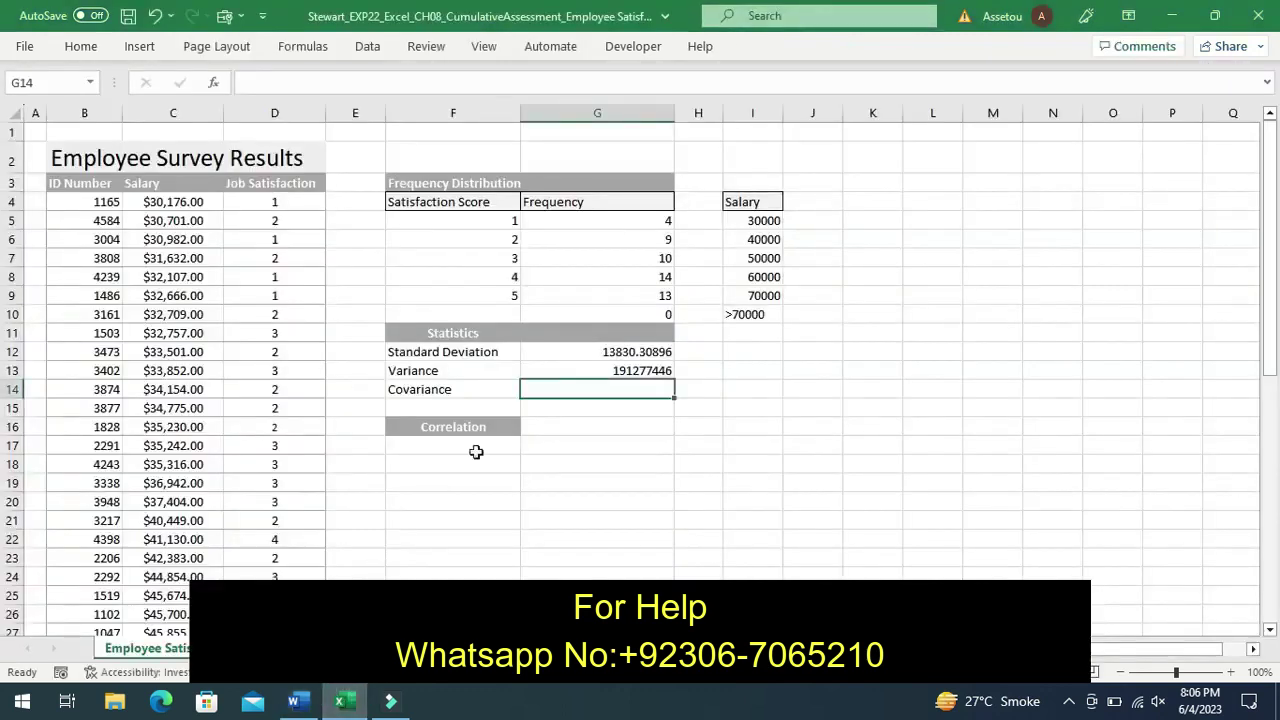
type("=")
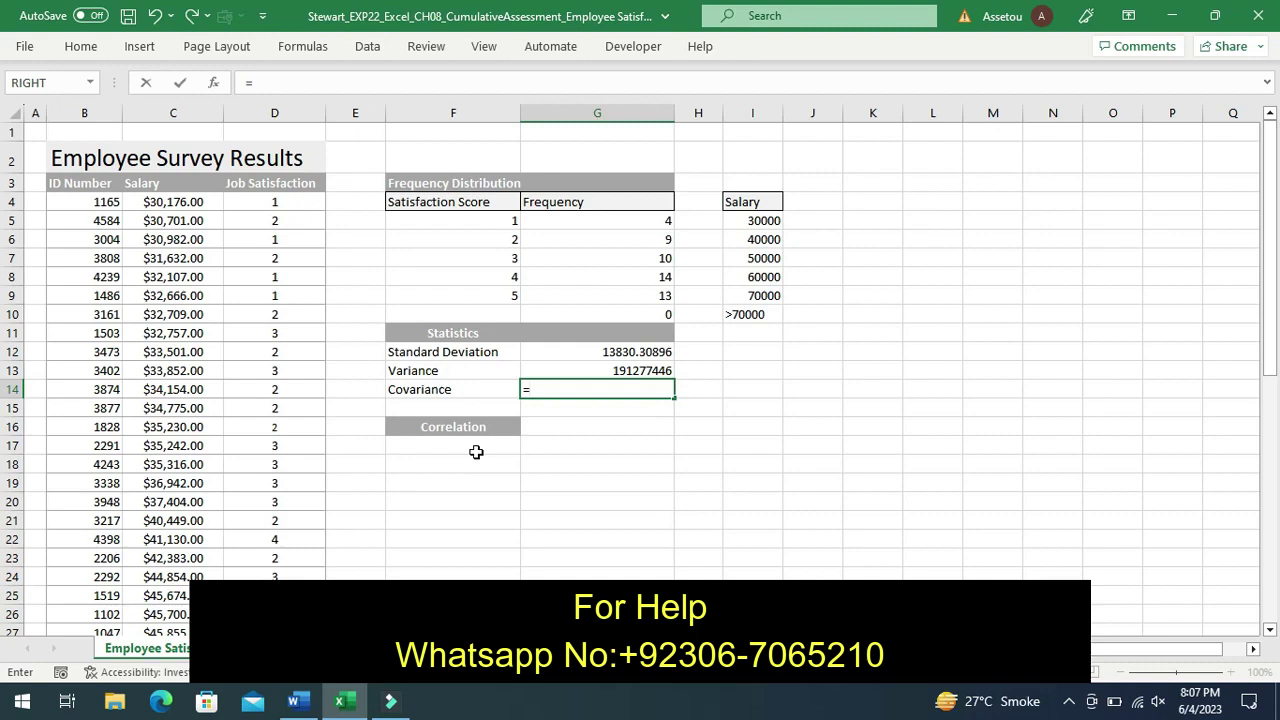
type("co")
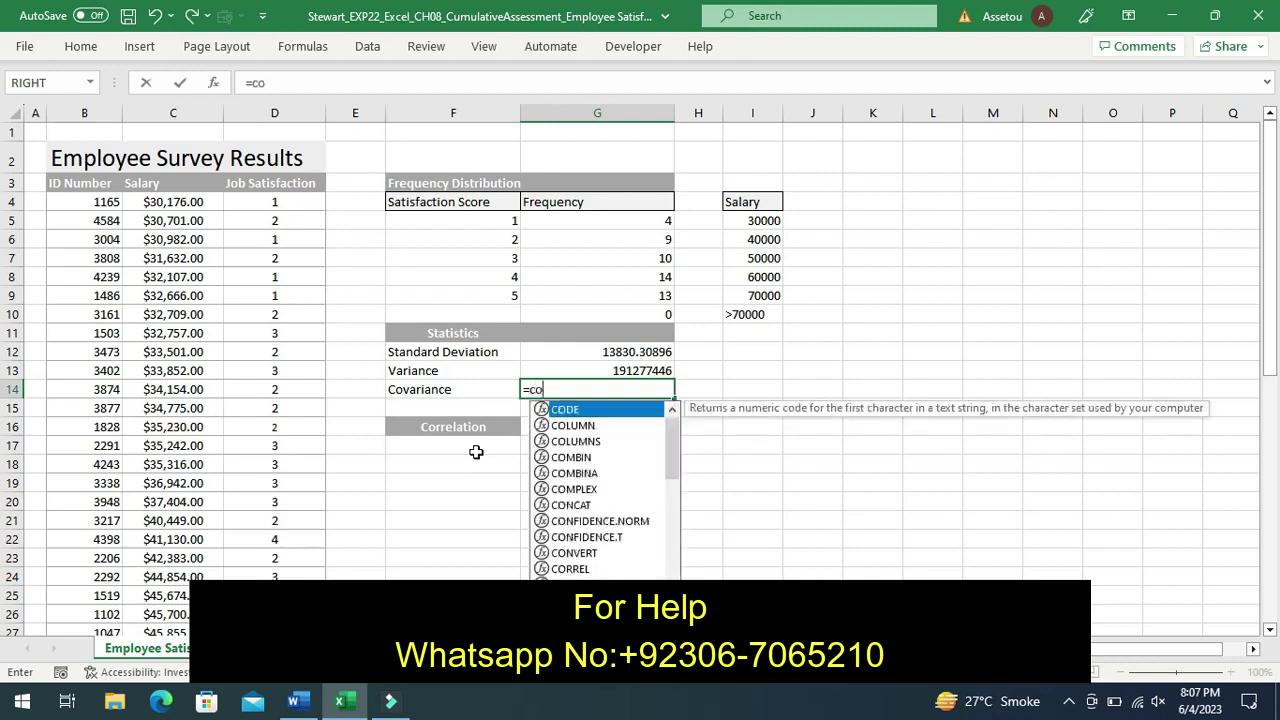
type("v")
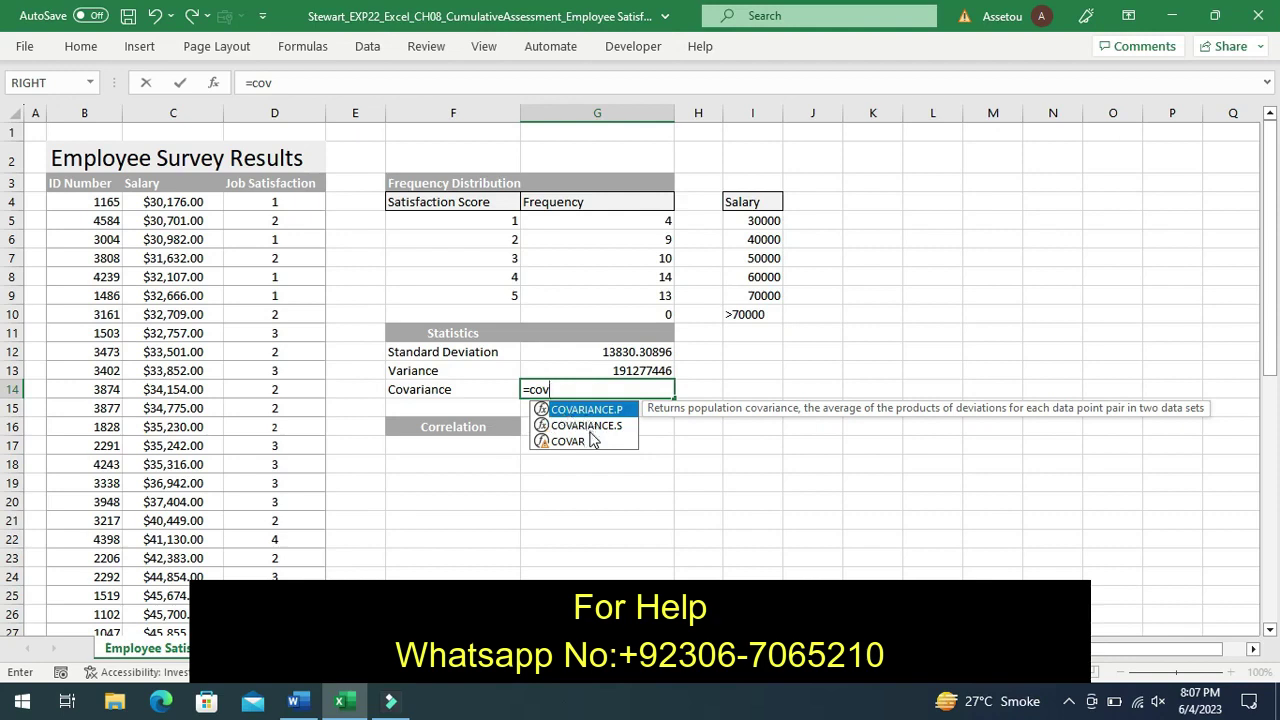
Complete =COVARIANCE.S(C4:C53,D4:D53) in G14, returning 14942.78898, then select F17.
left_click(589, 426)
double_click(589, 428)
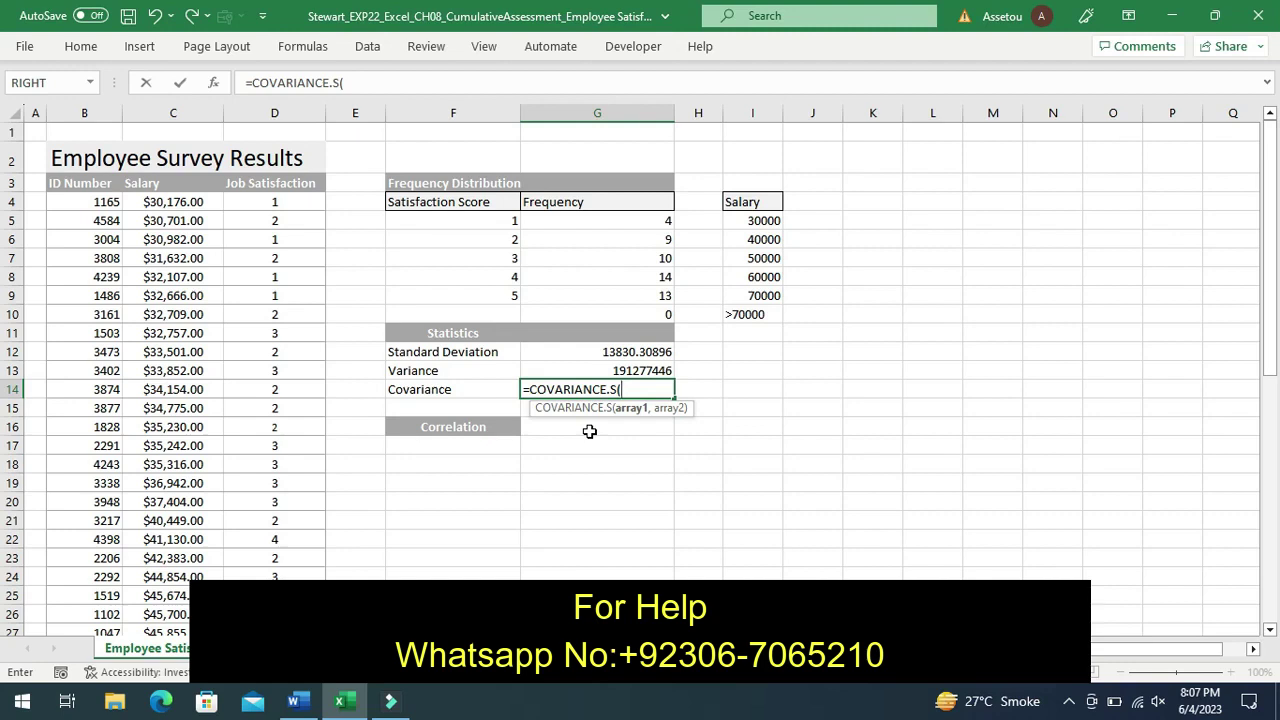
type("C")
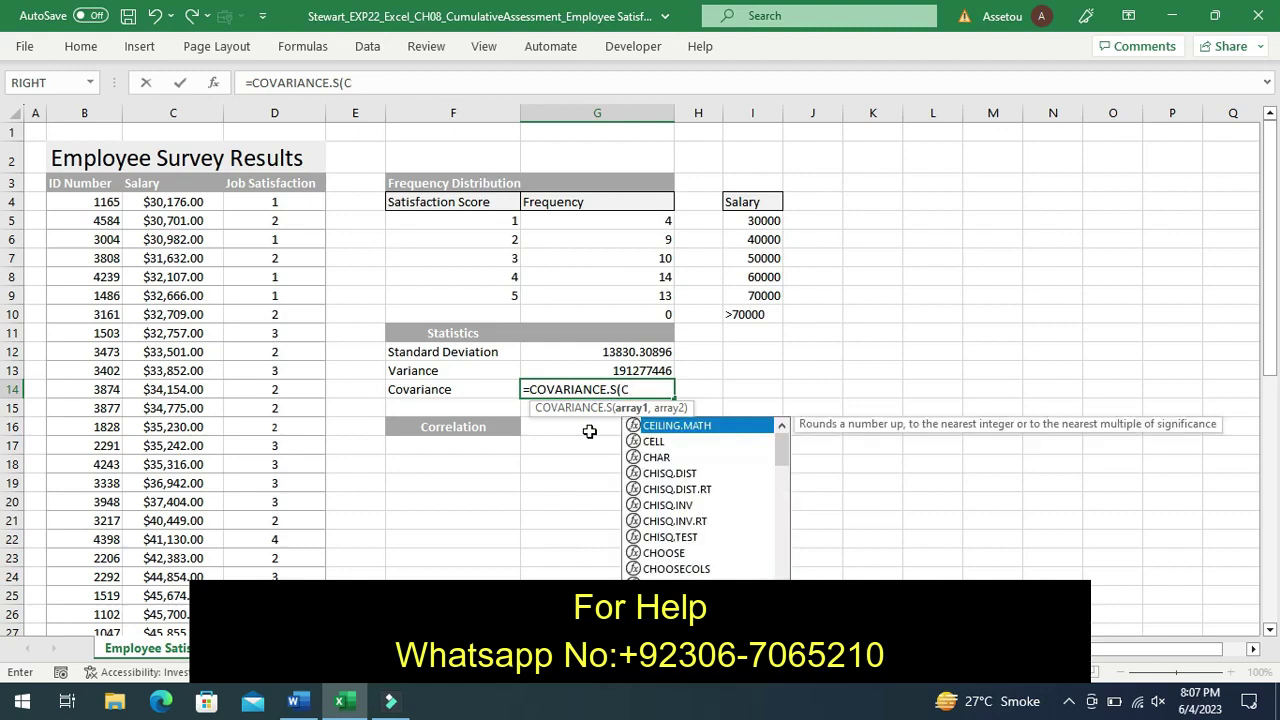
type("4:")
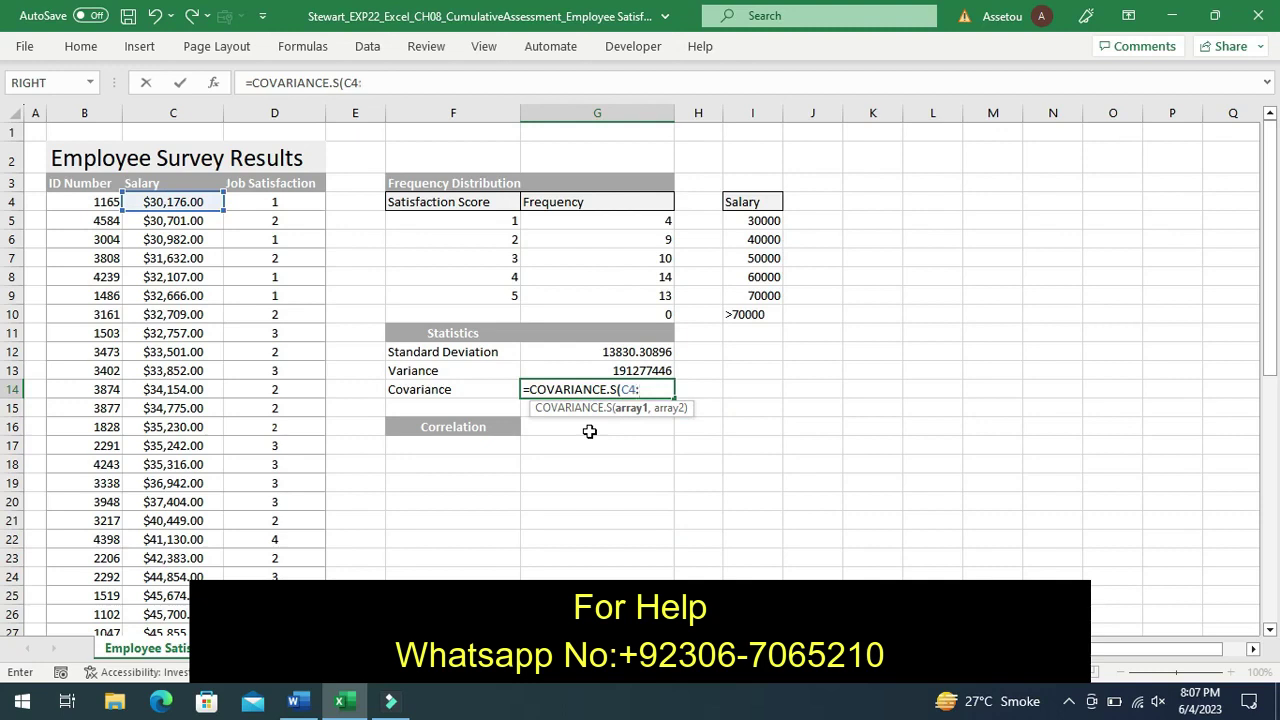
type("C")
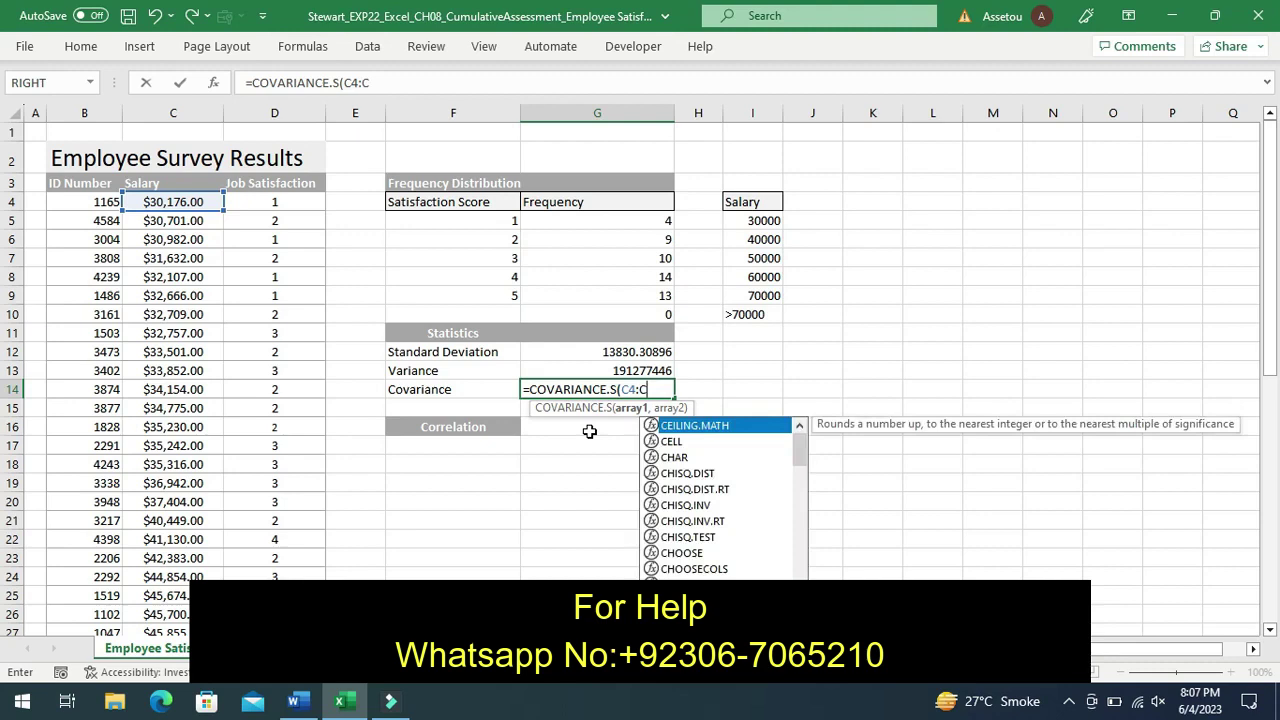
type("53")
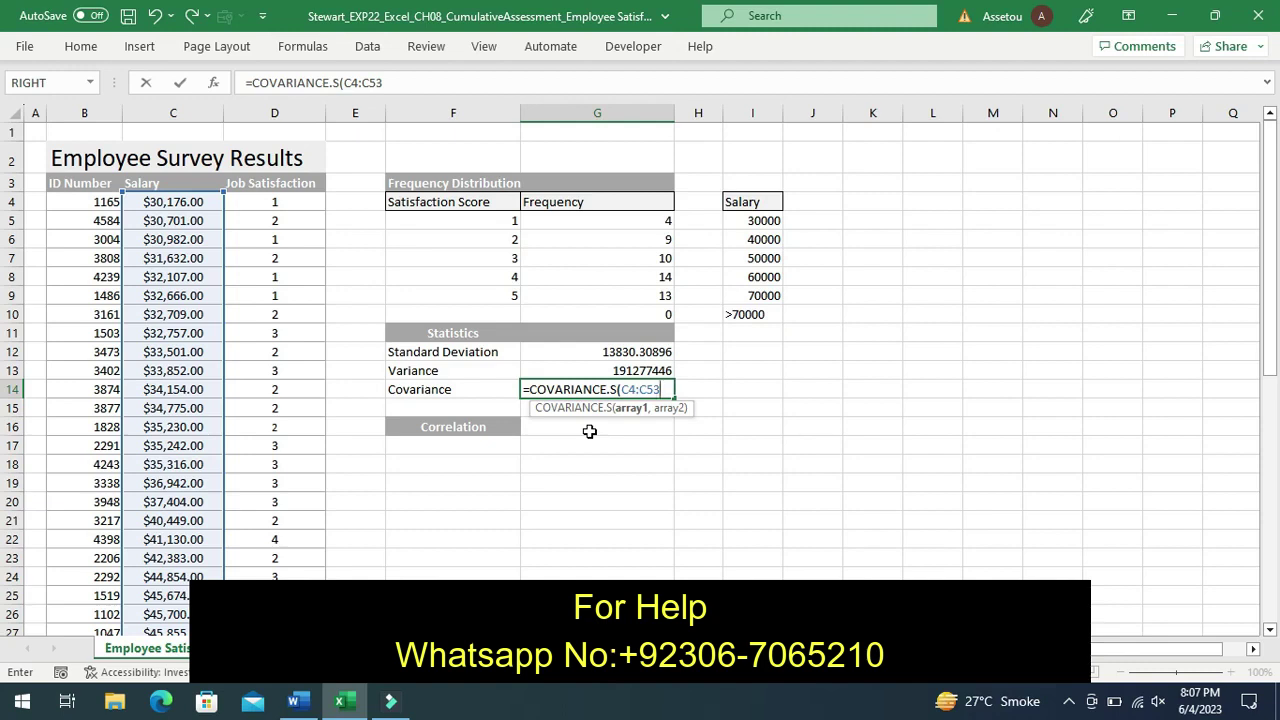
type(",")
type("D")
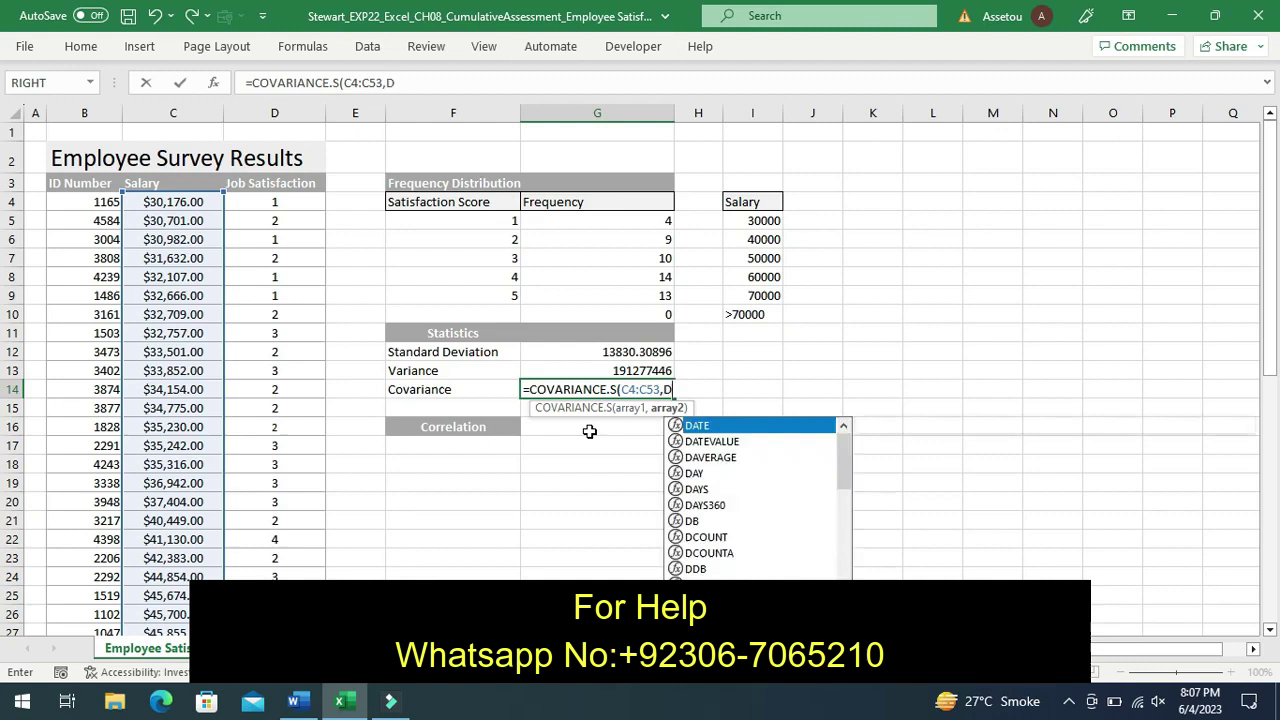
type("4")
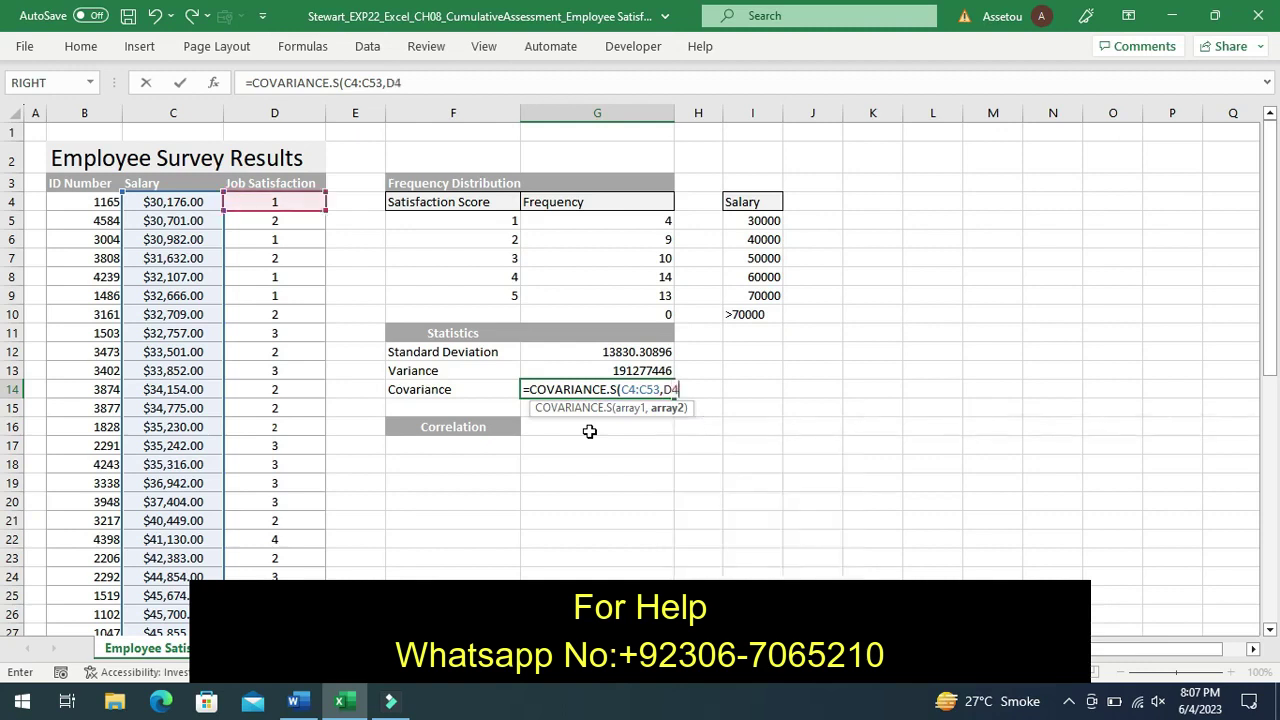
type(":")
type("D")
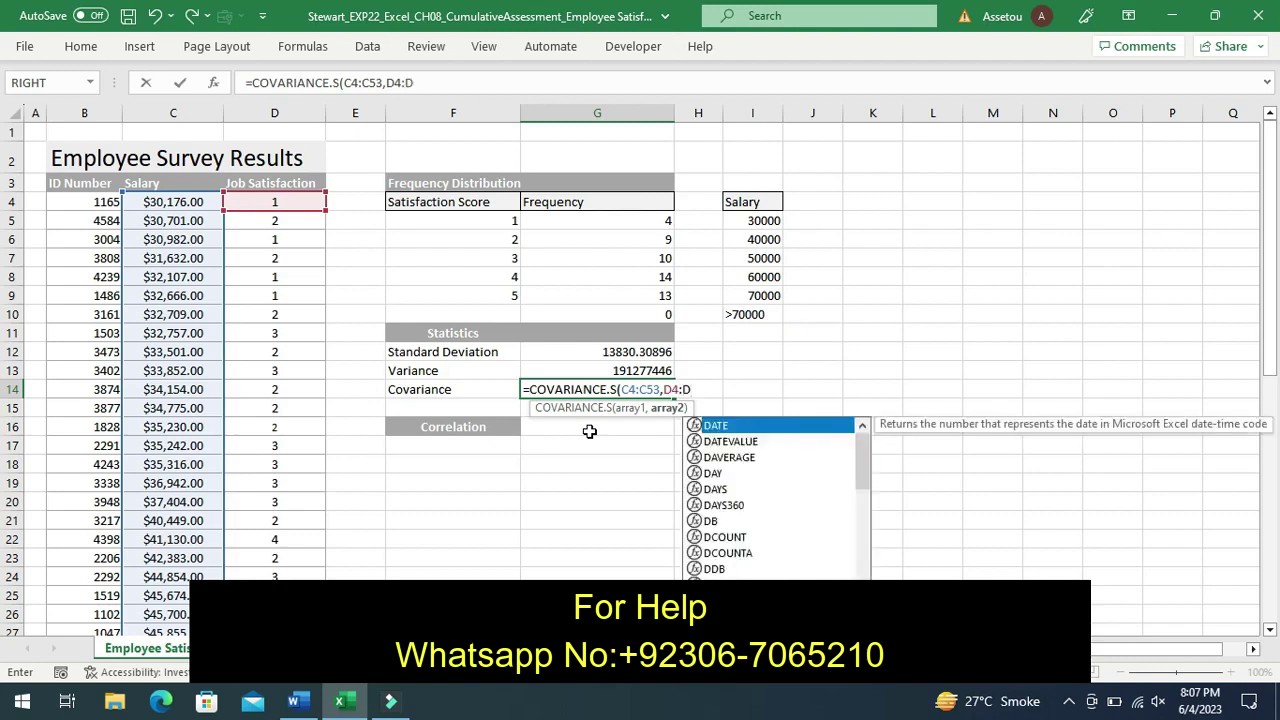
type("53")
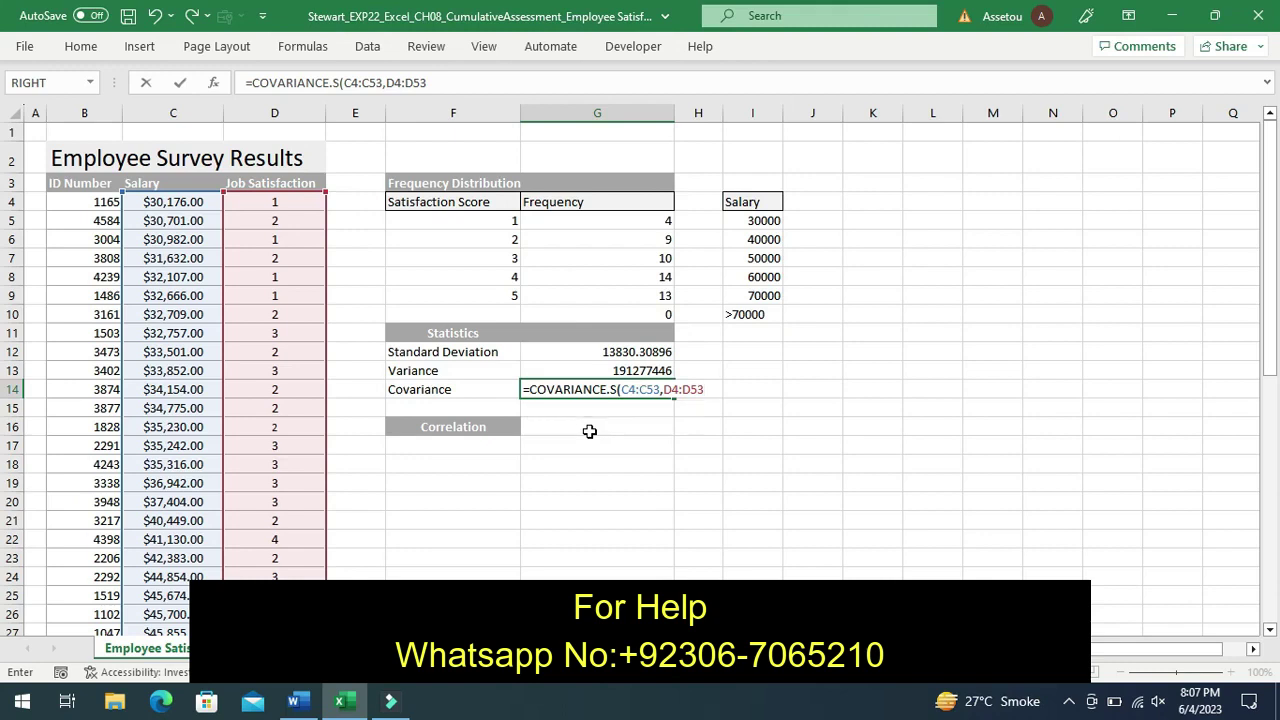
key("Return")
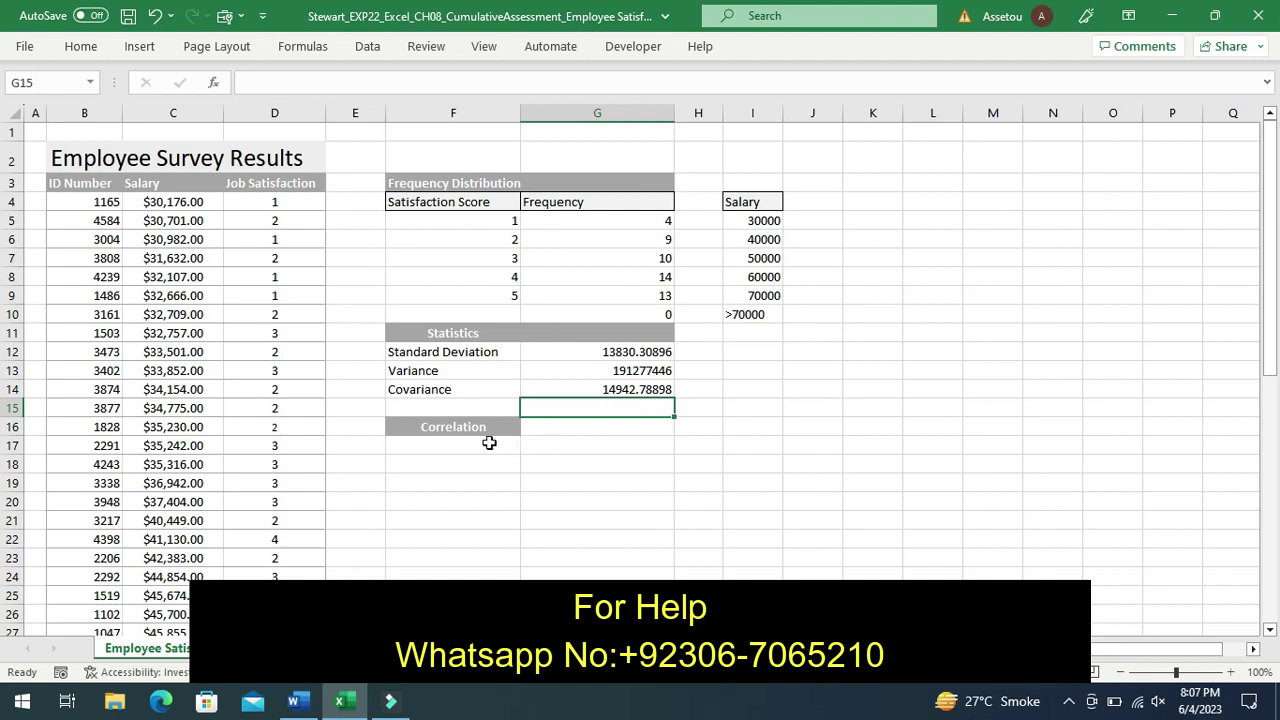
left_click(426, 449)
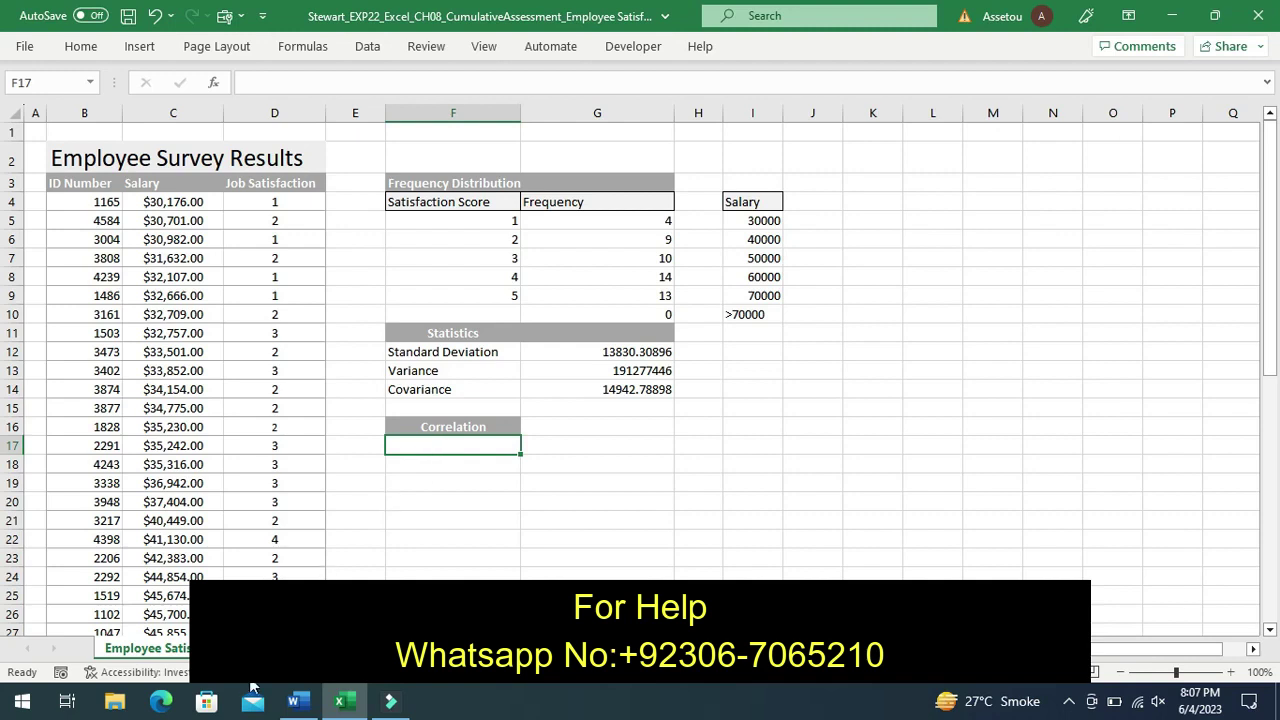
Save the instructions and move the yellow highlight from step 5 to the step 6 correlation instruction.
left_click(300, 702)
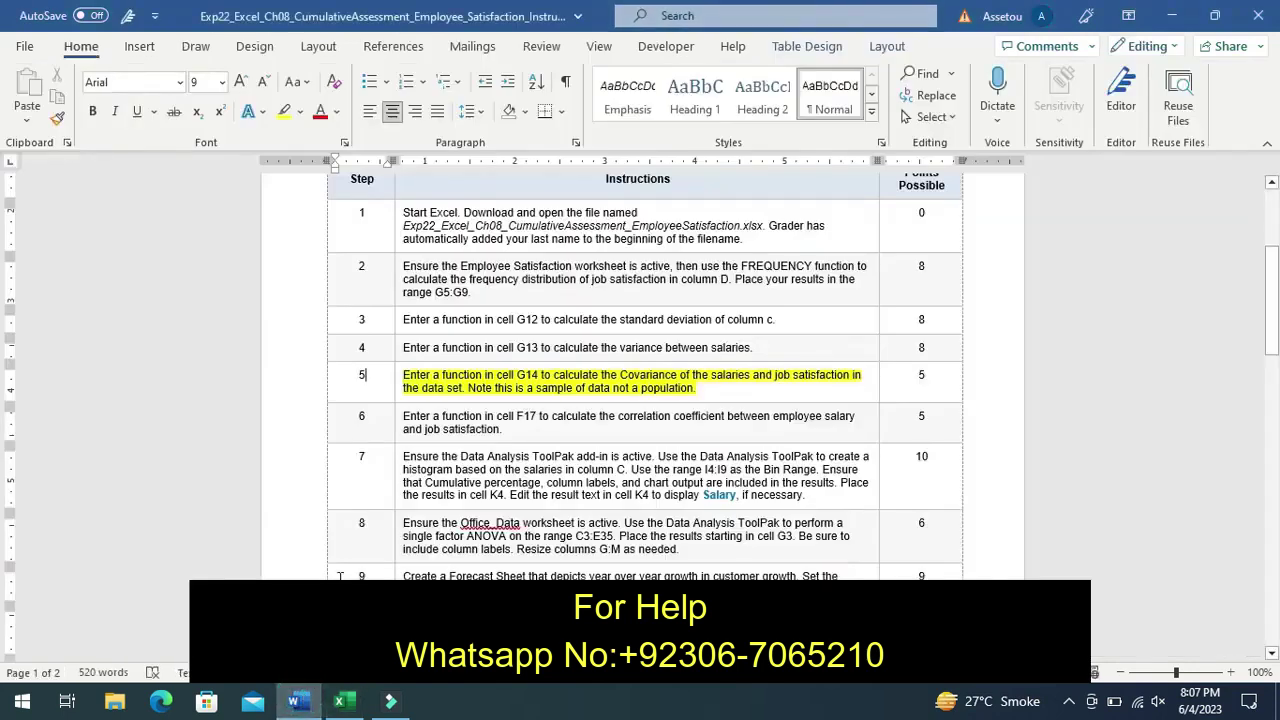
key("ctrl+z")
key("ctrl+s")
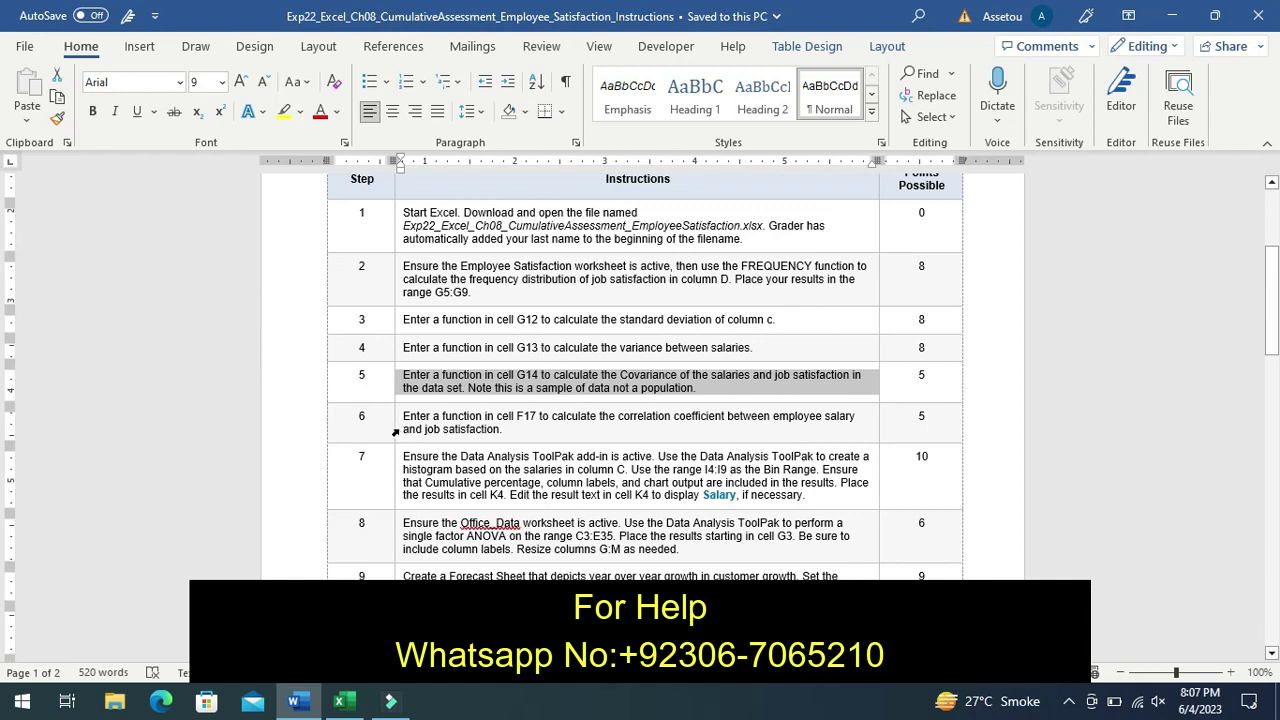
left_click(395, 432)
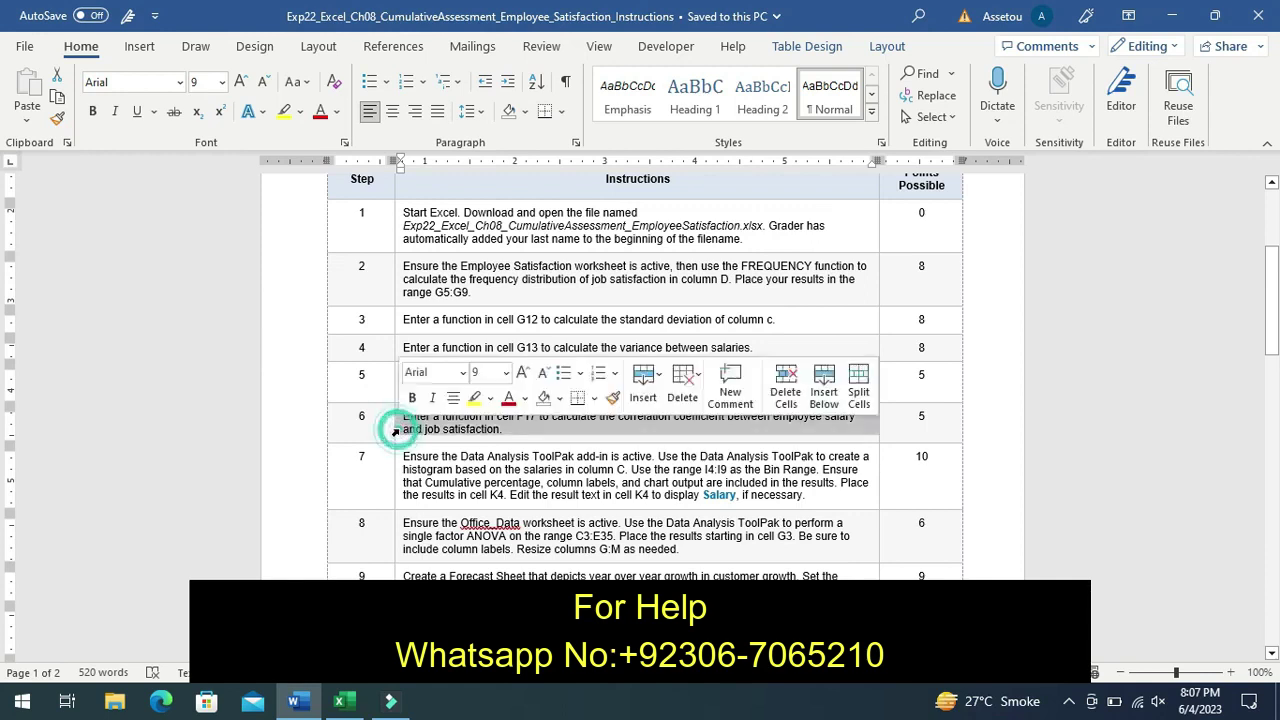
left_click(476, 398)
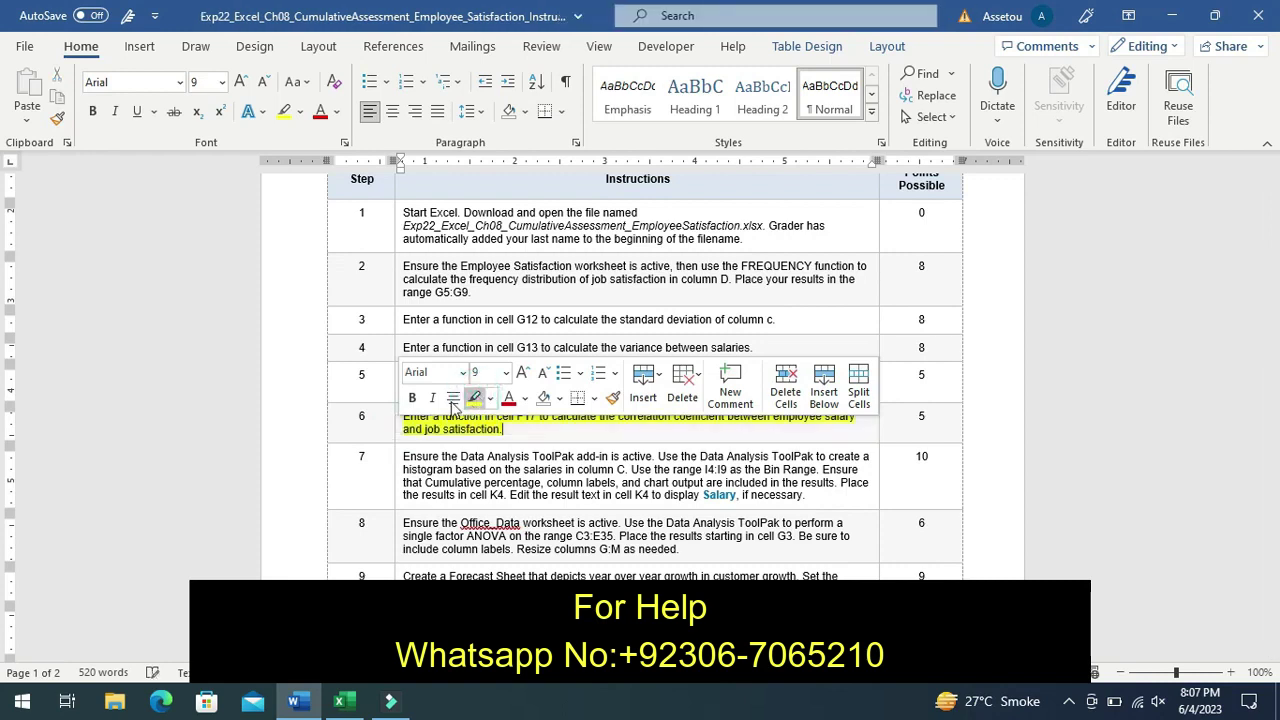
left_click(379, 429)
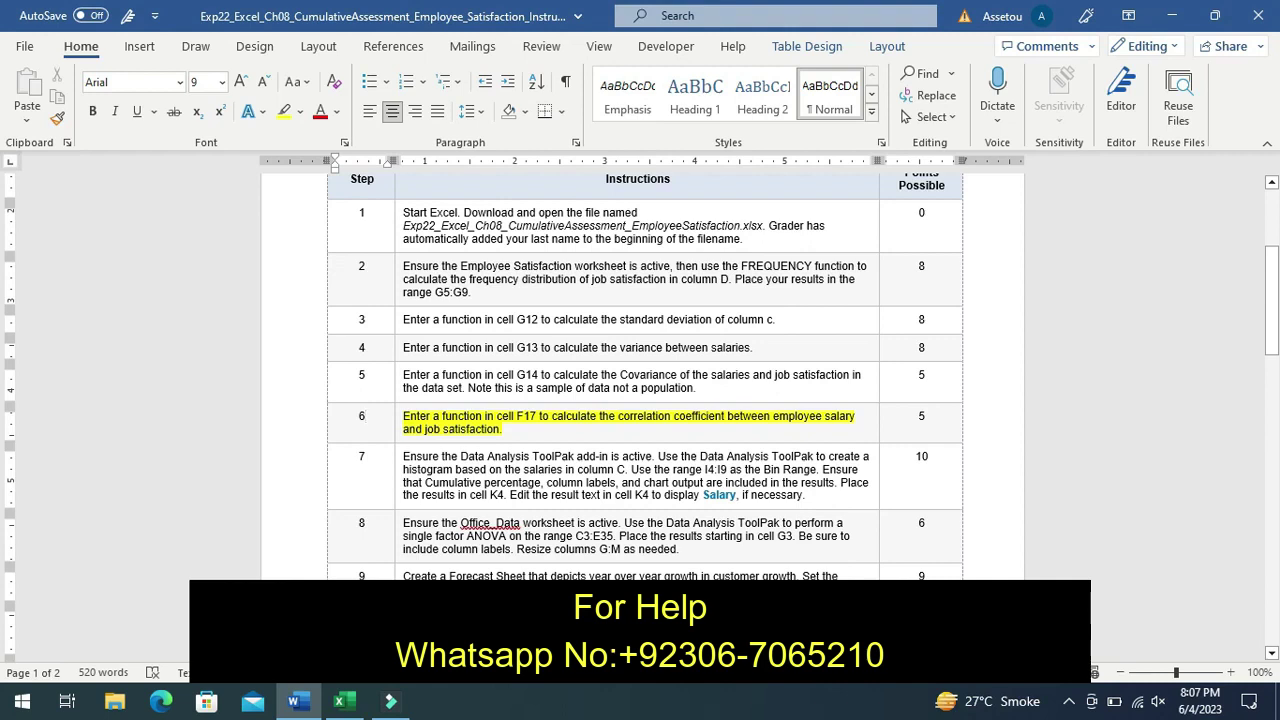
Start a =CORREL( formula in F17 using the autocomplete suggestion.
left_click(345, 703)
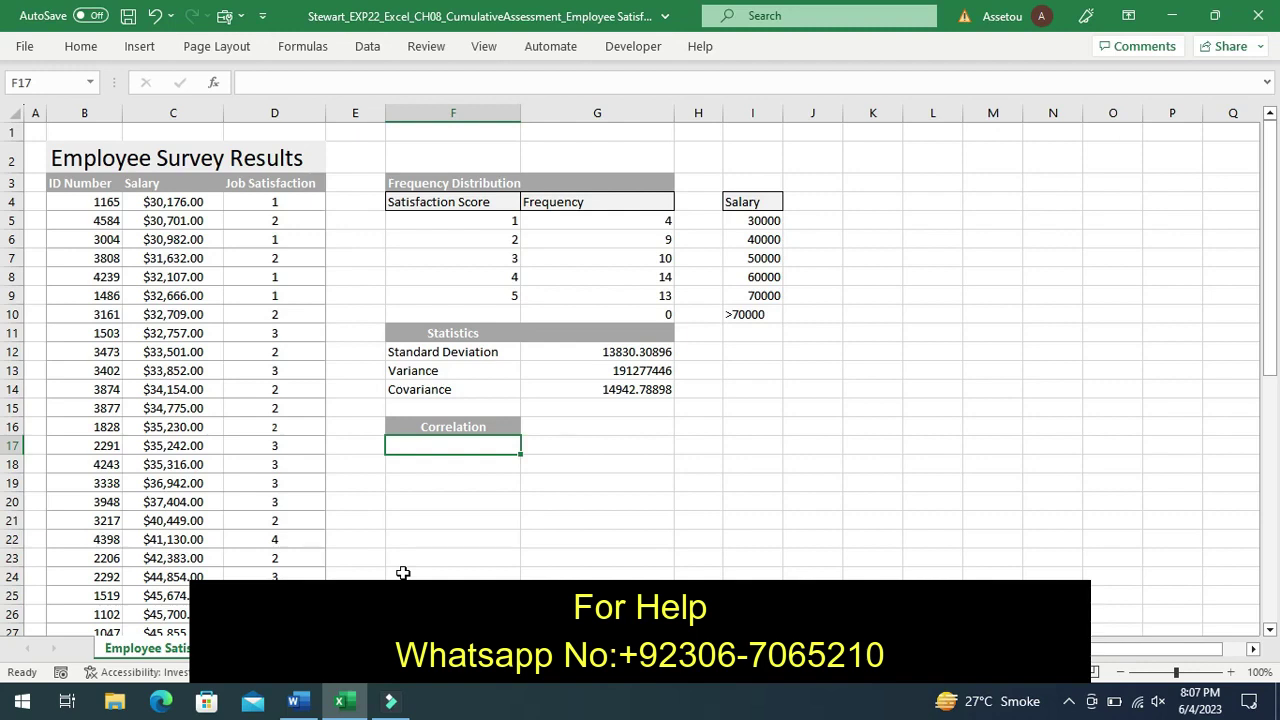
type("=")
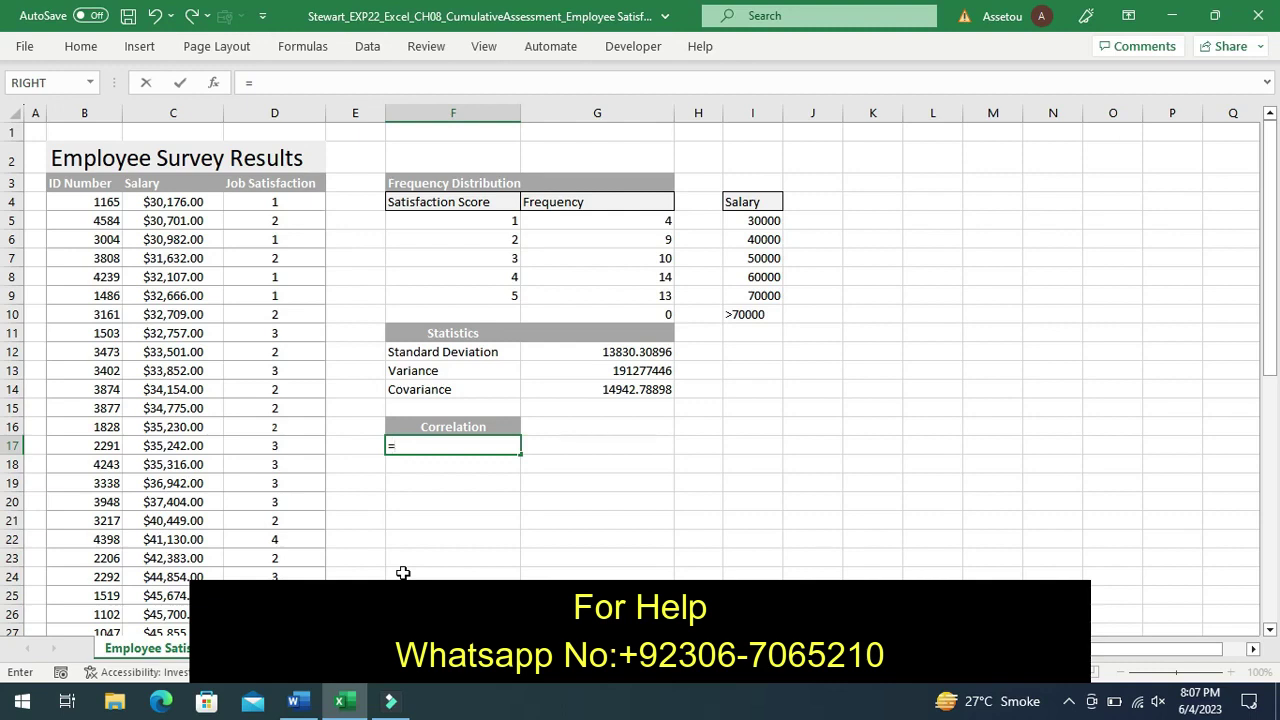
type("c")
type("o")
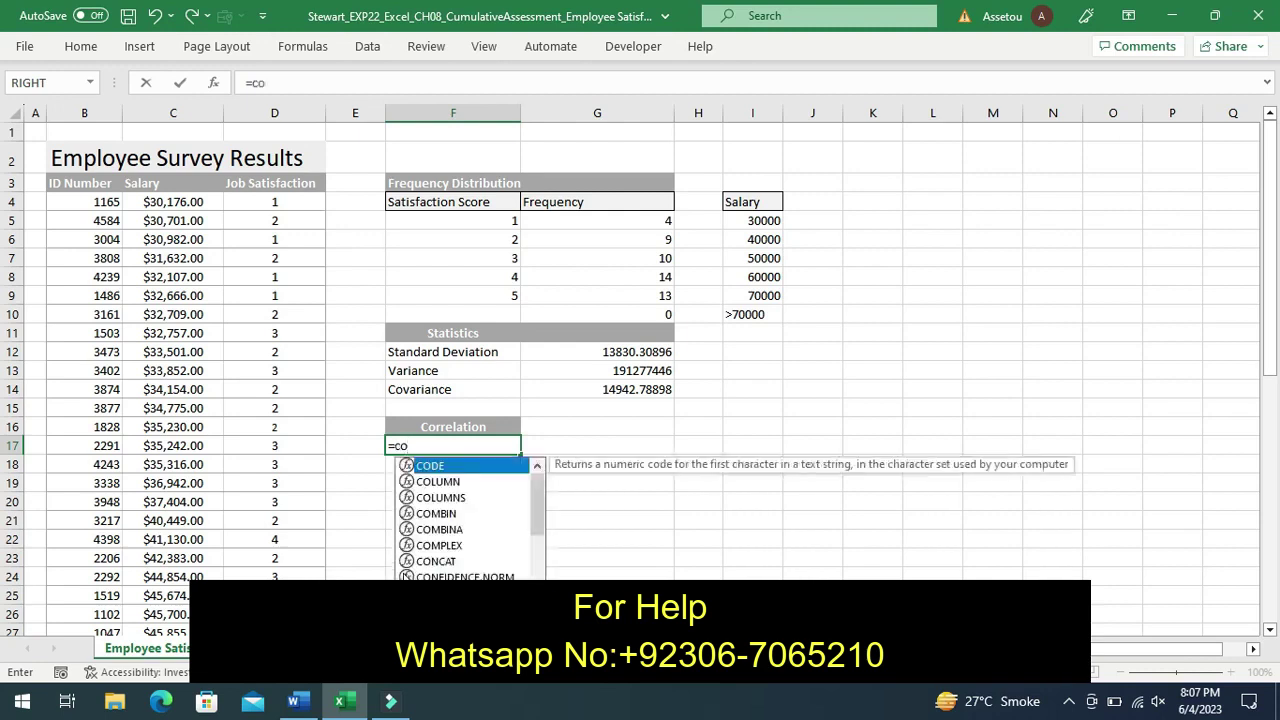
type("rr")
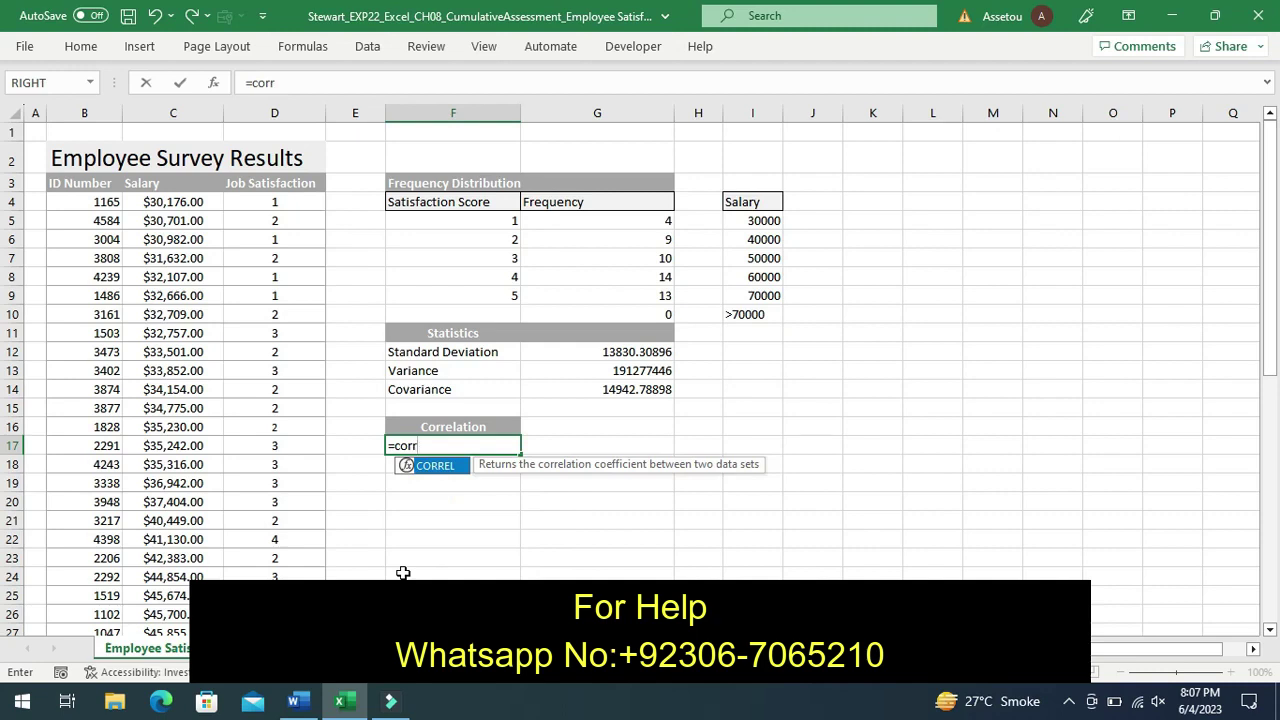
double_click(438, 467)
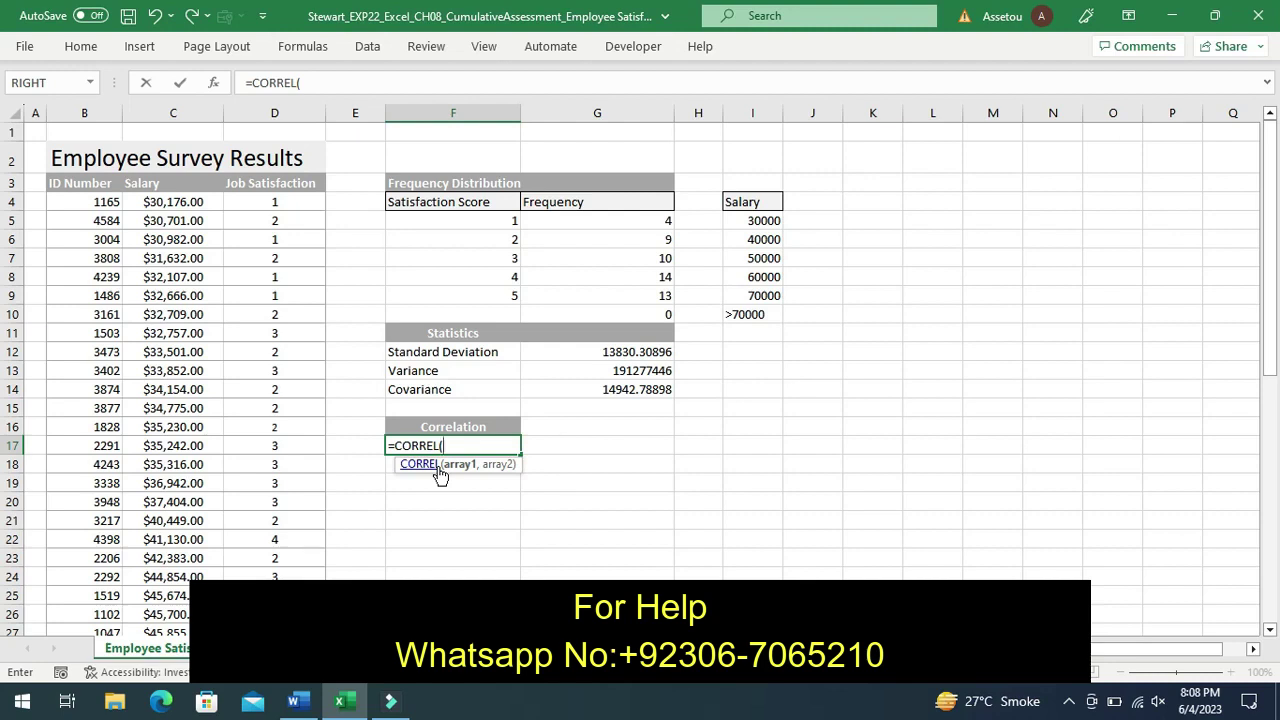
Finish =CORREL(C4:C53,D4:D53) in F17, returning 0.843365414, and reselect the cell to check it.
type("C")
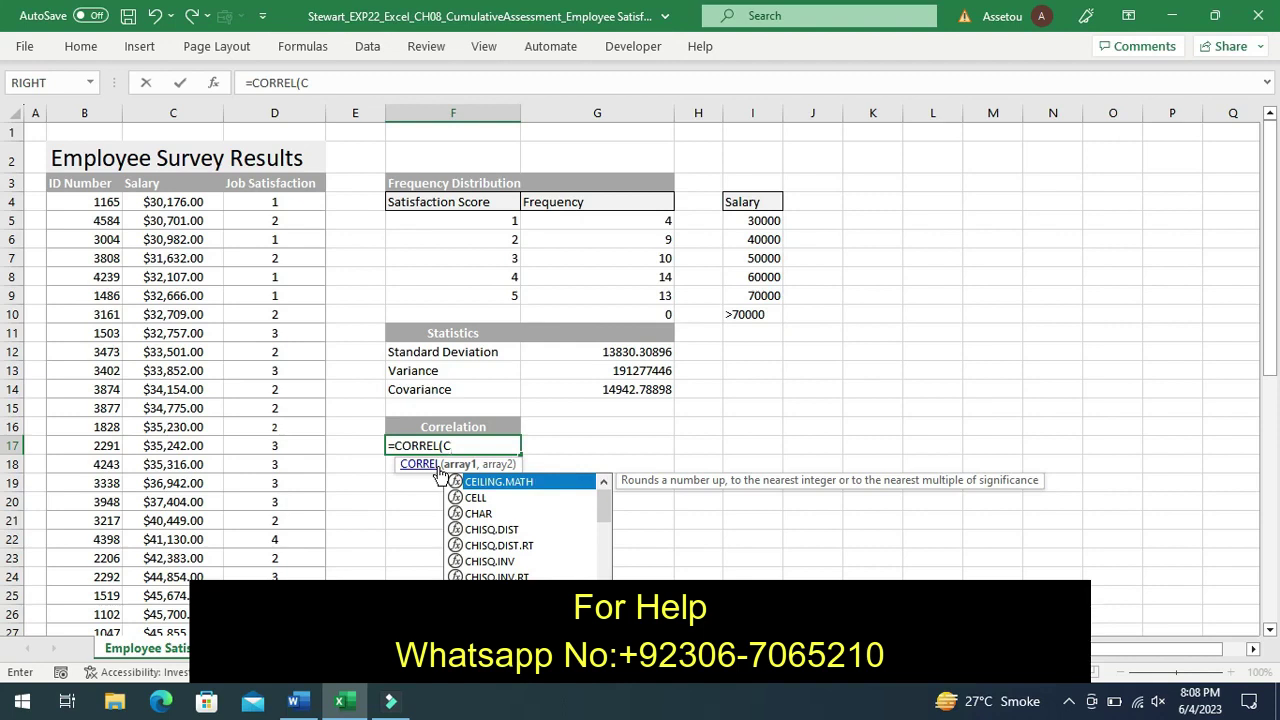
type("4")
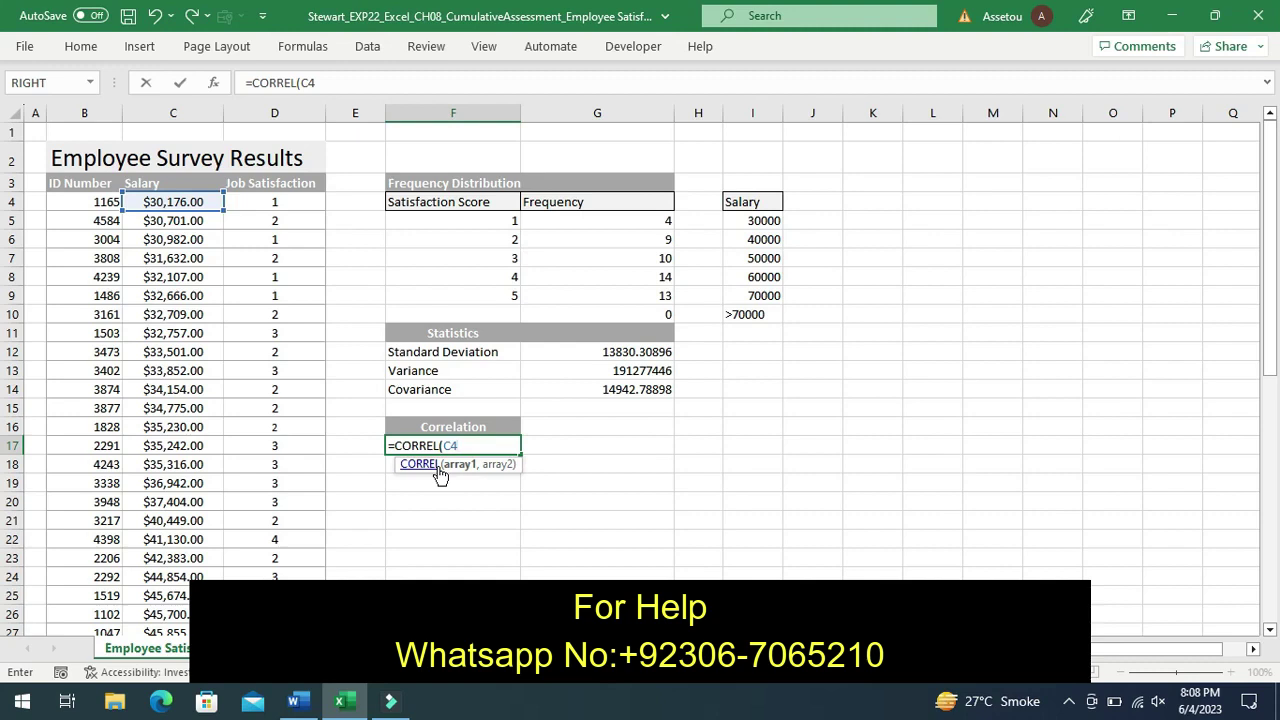
type(":")
type("C")
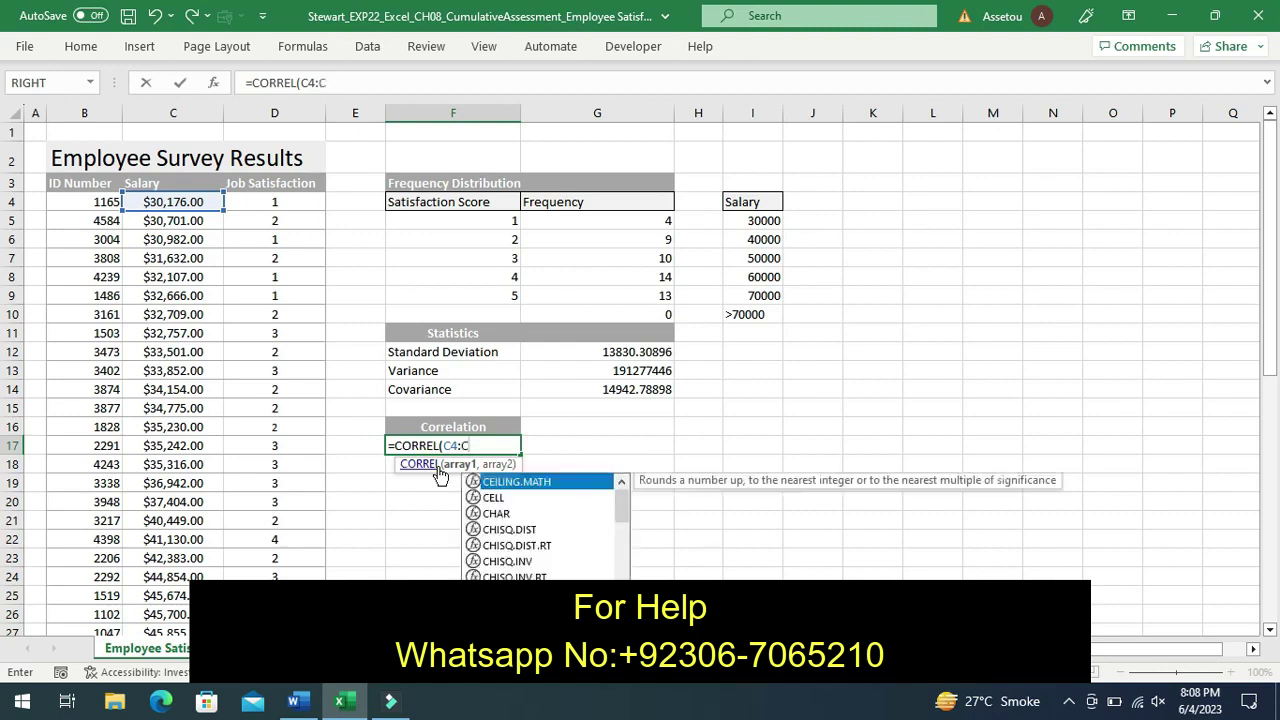
type("53")
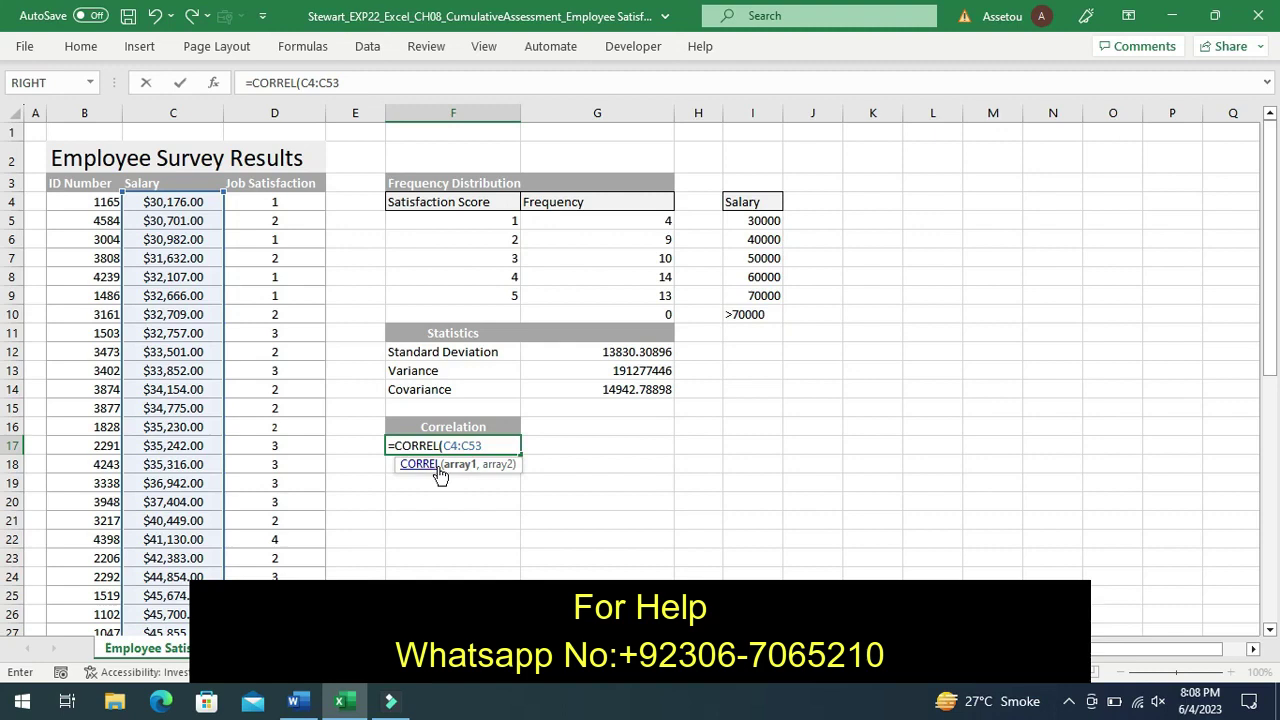
type(",")
type("D")
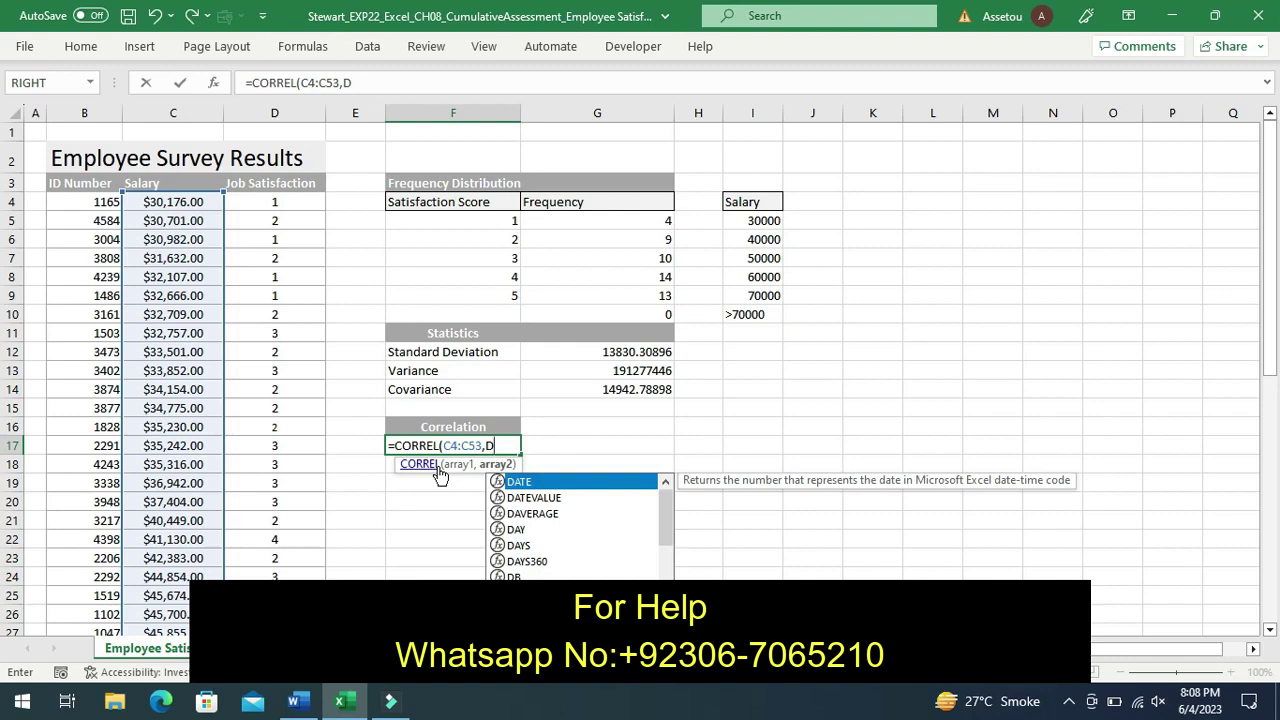
type("4")
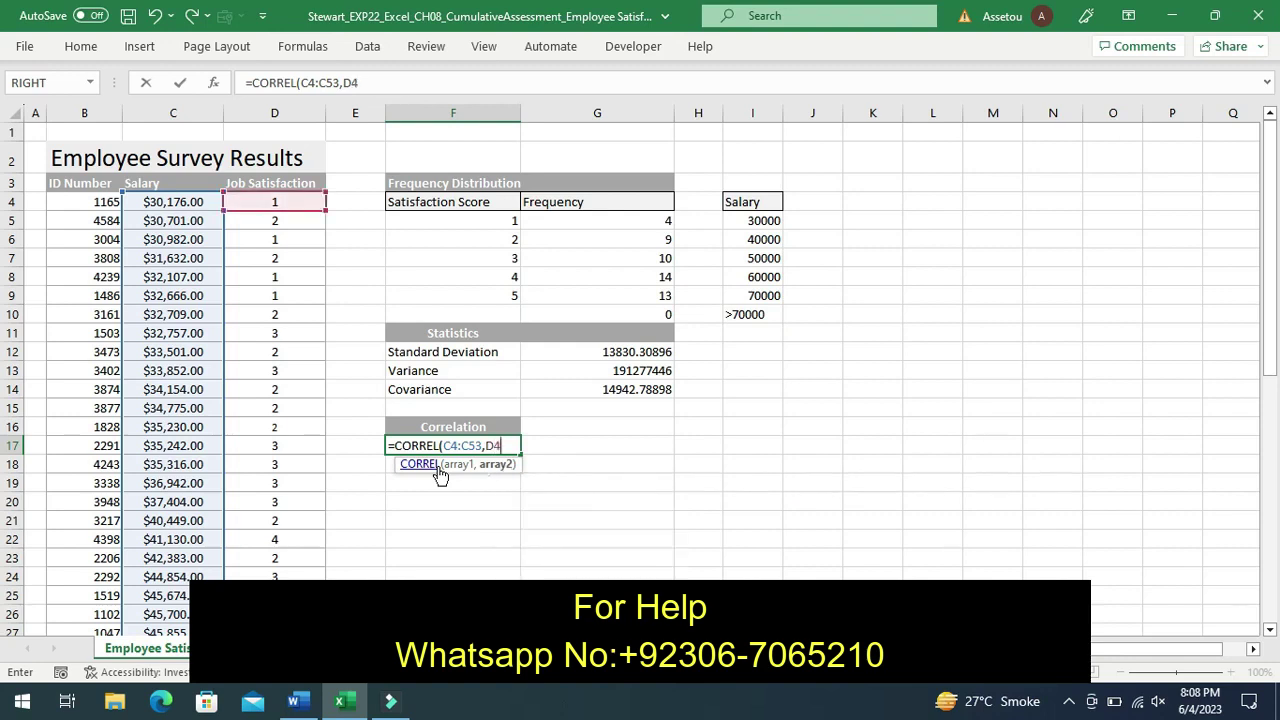
type(":")
type("D")
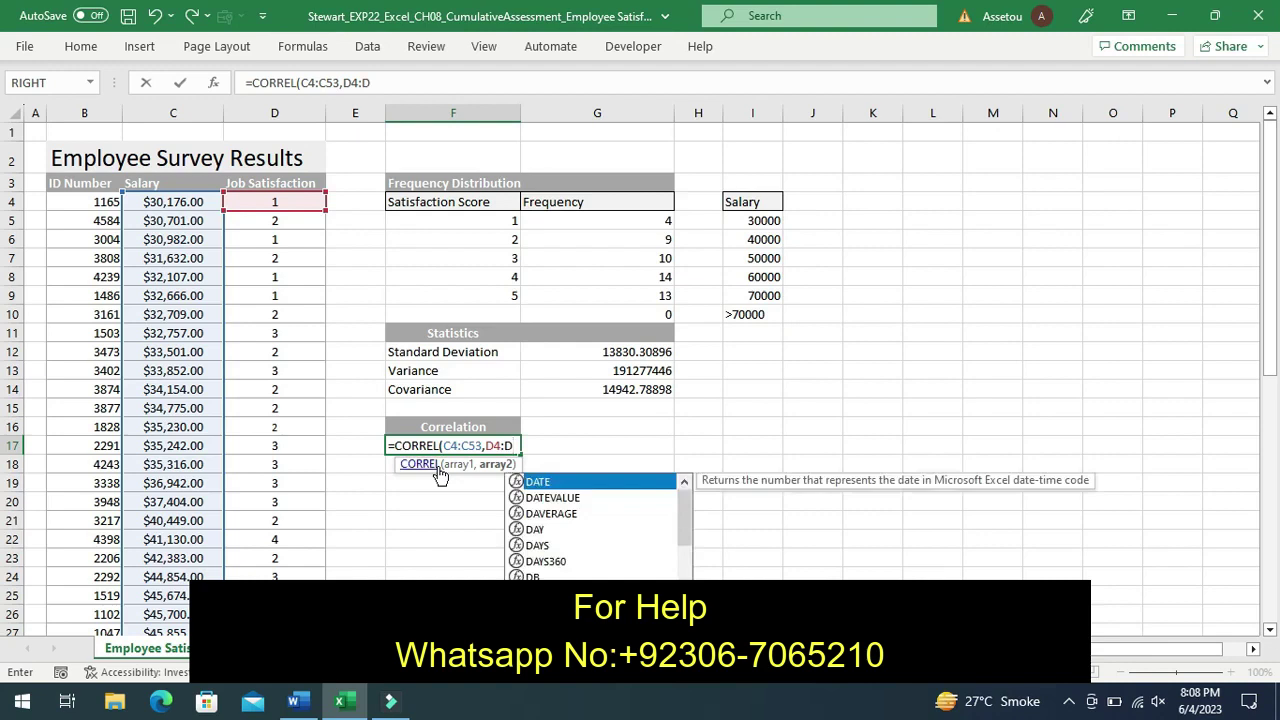
type("53")
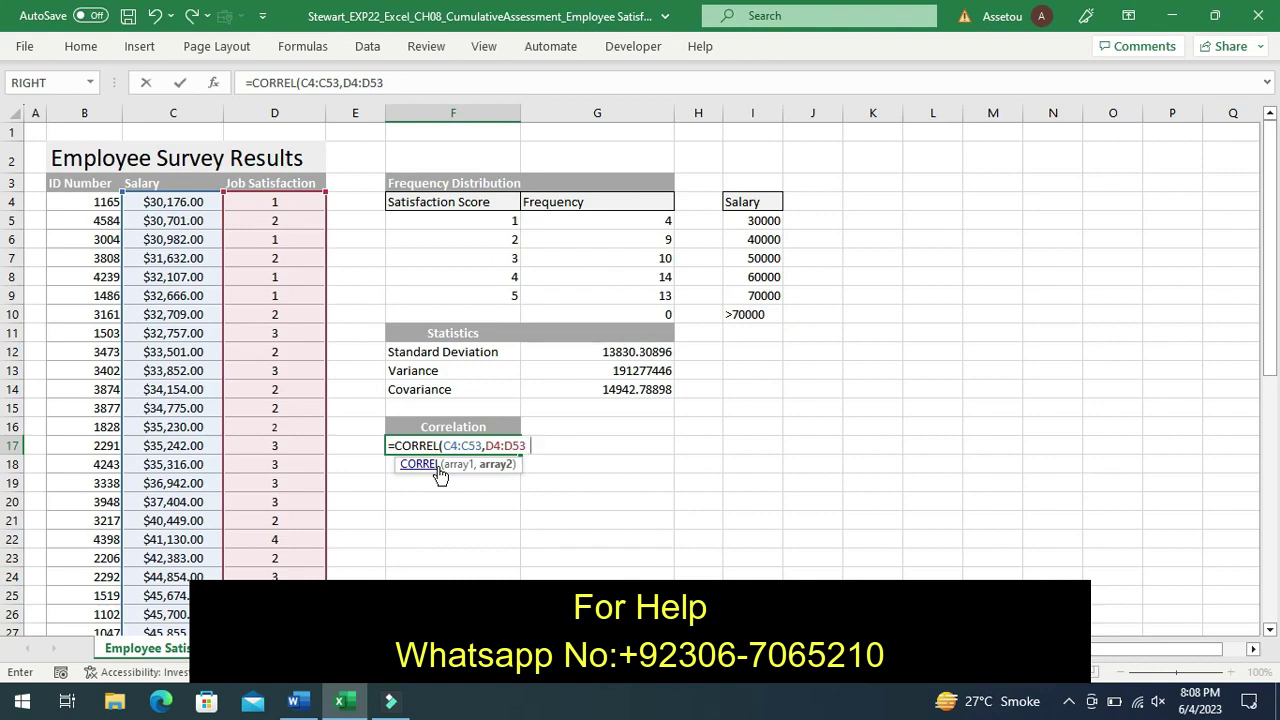
type(")")
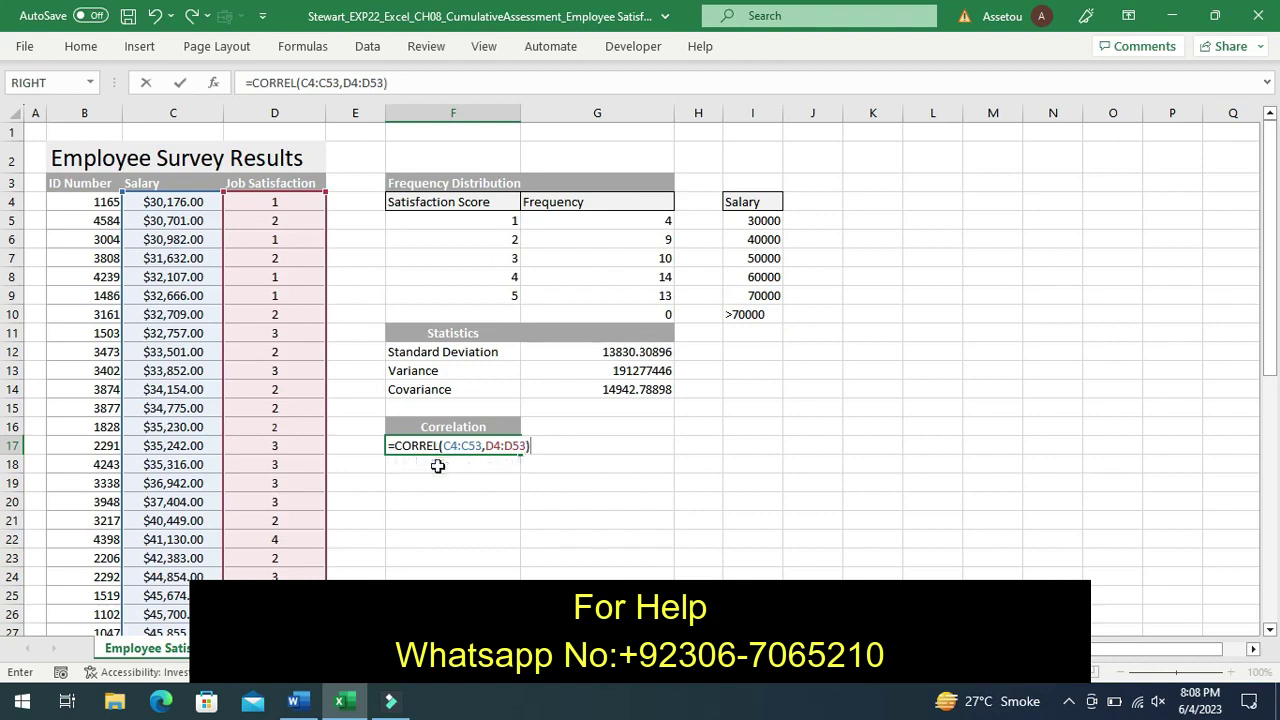
key("Return")
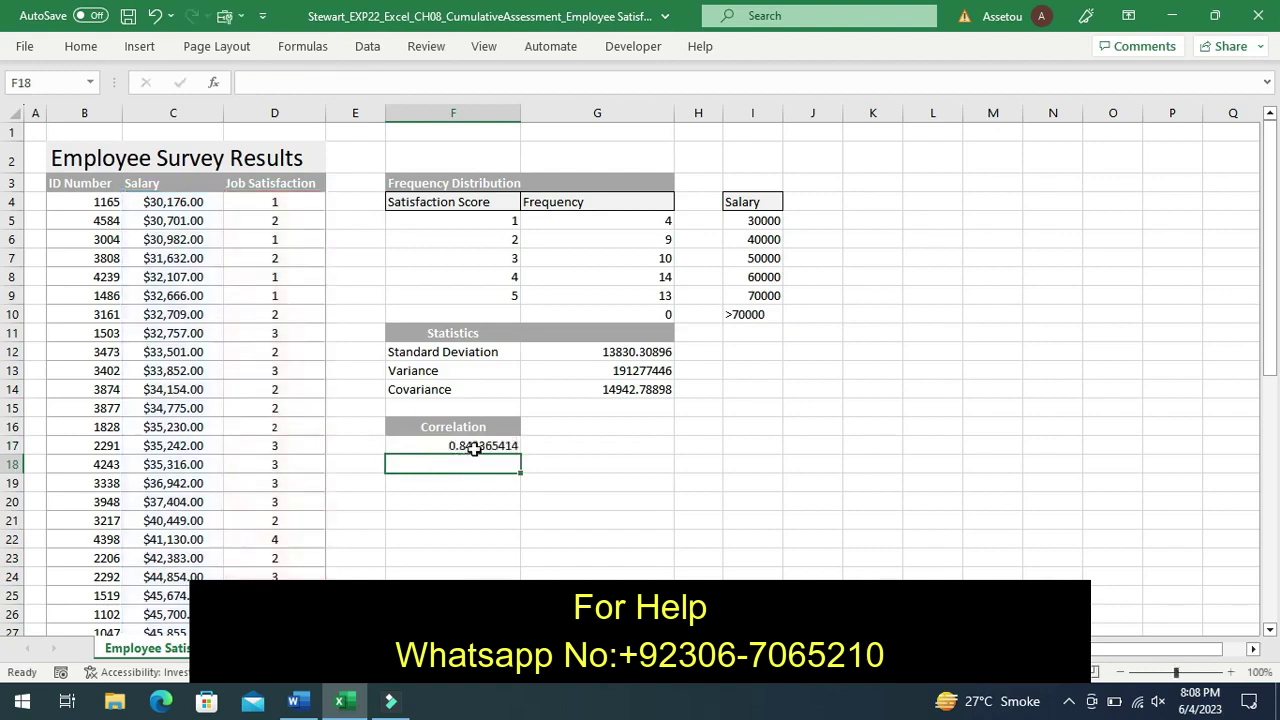
left_click(474, 446)
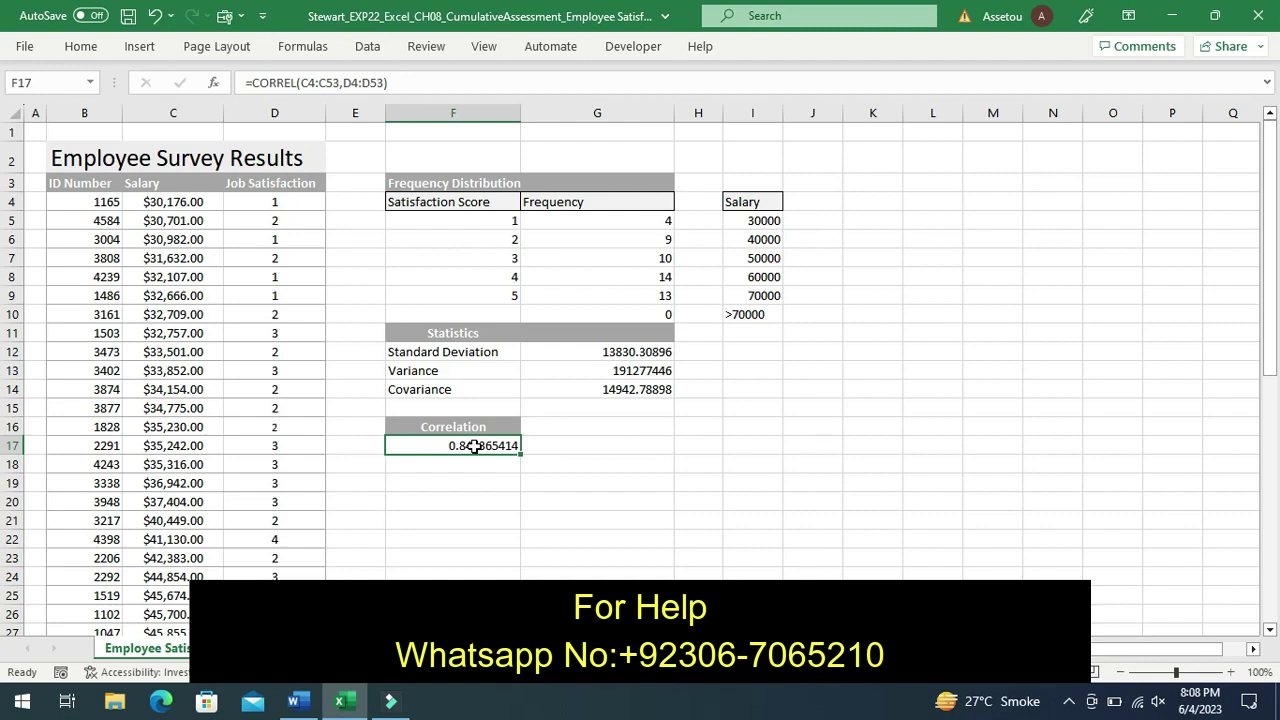
Save the instructions and move the yellow highlight from step 6 to the step 7 histogram instruction.
left_click(300, 703)
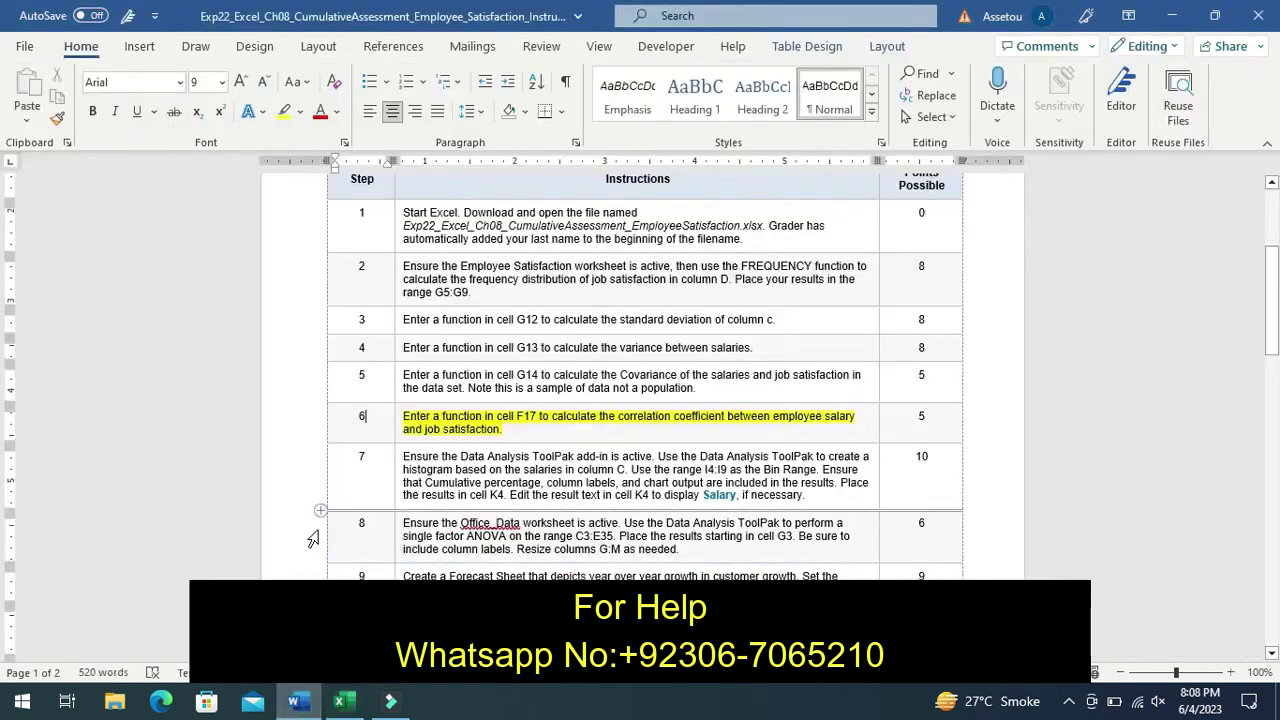
key("ctrl+s")
key("ctrl+z")
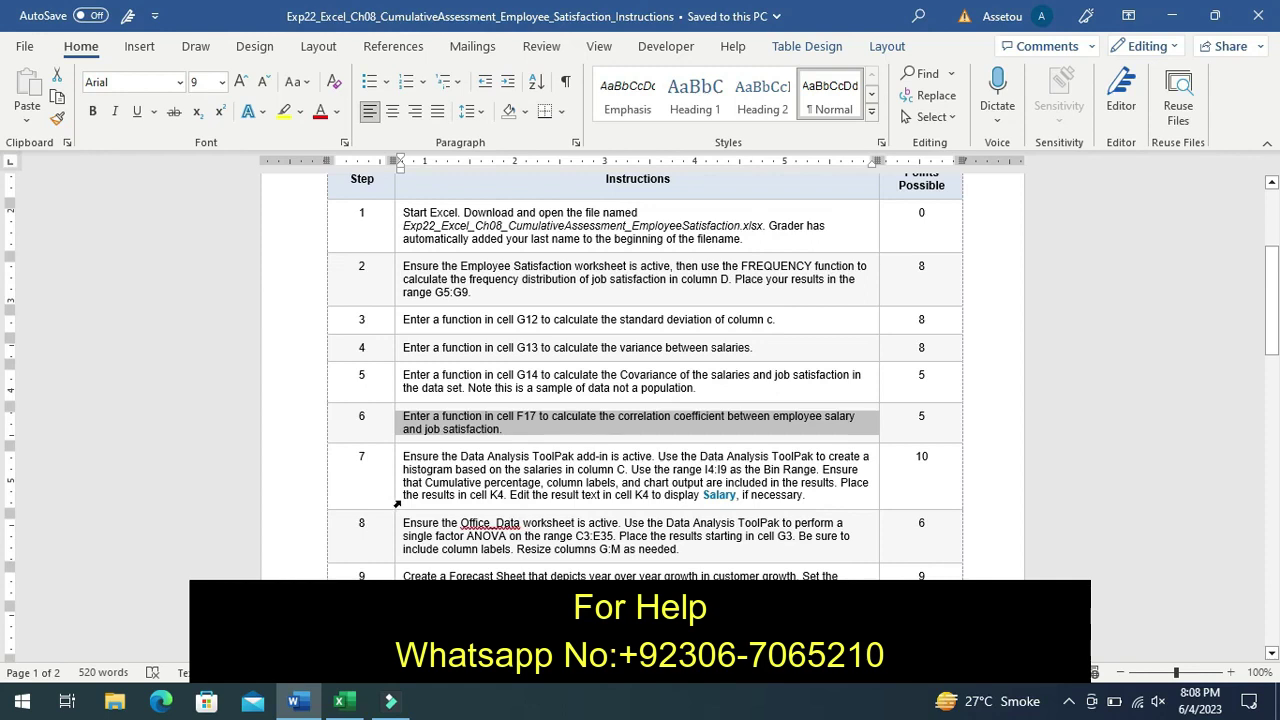
left_click(398, 502)
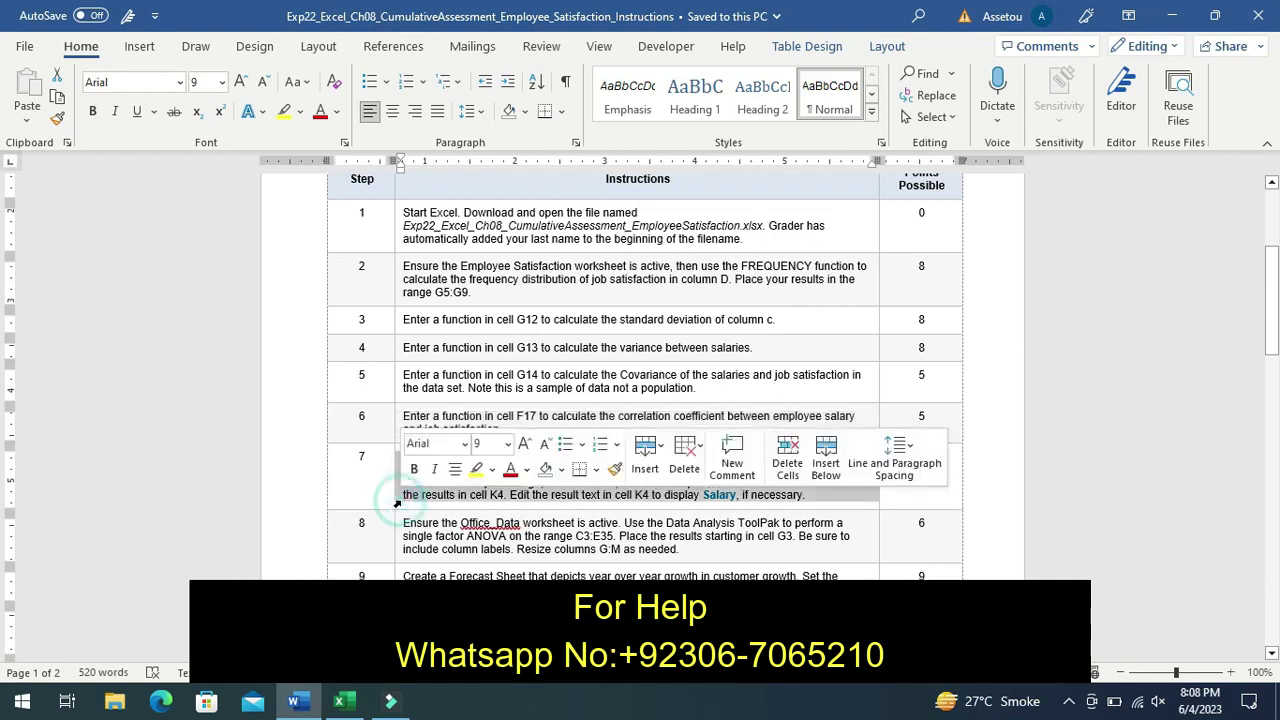
left_click(479, 470)
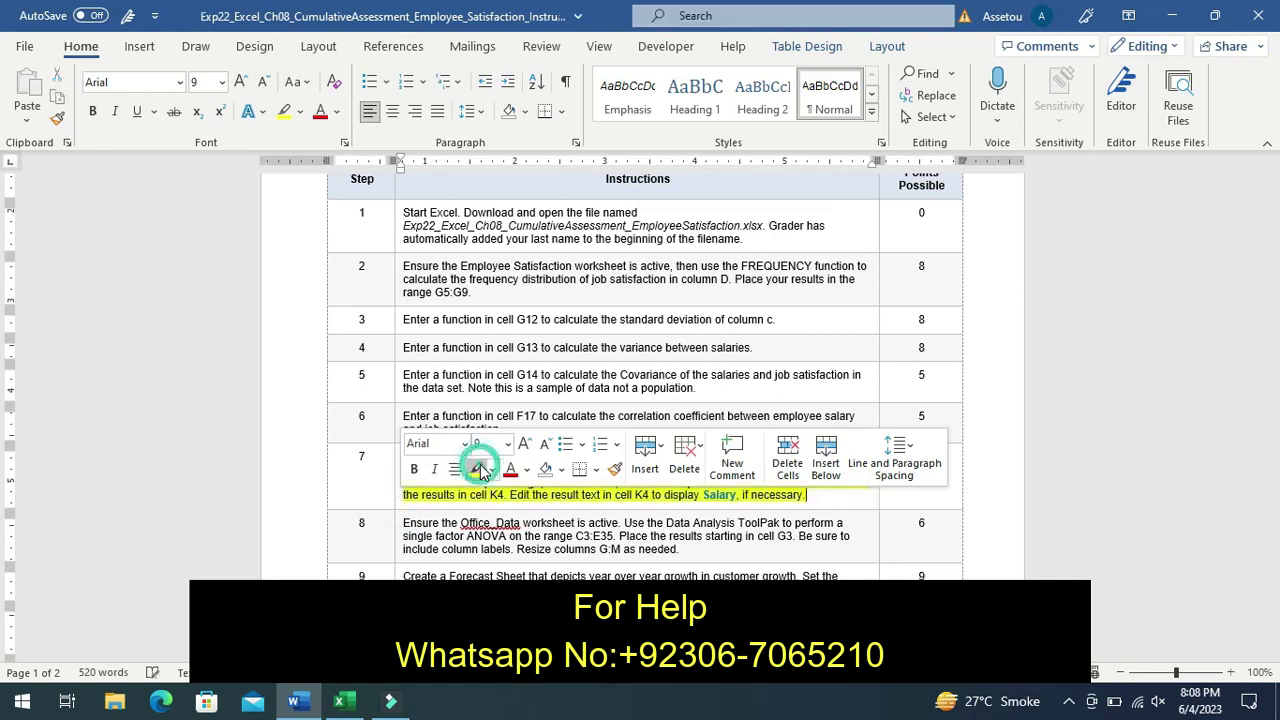
left_click(371, 483)
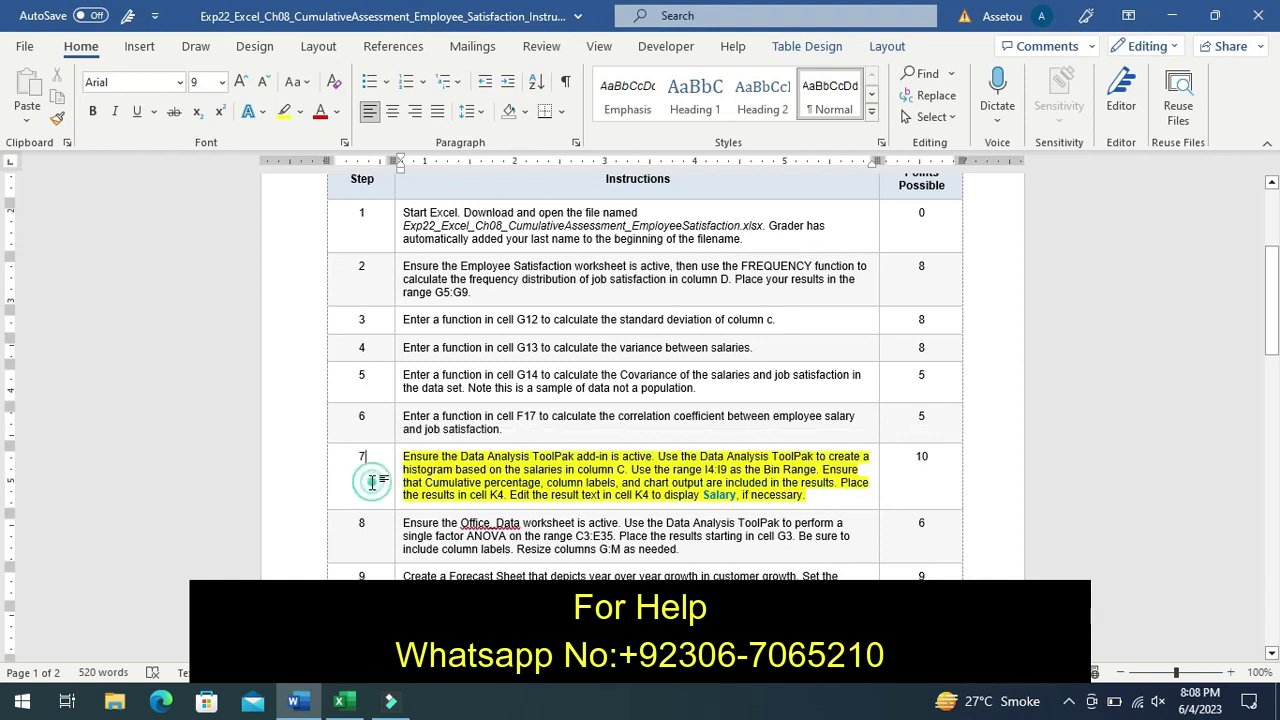
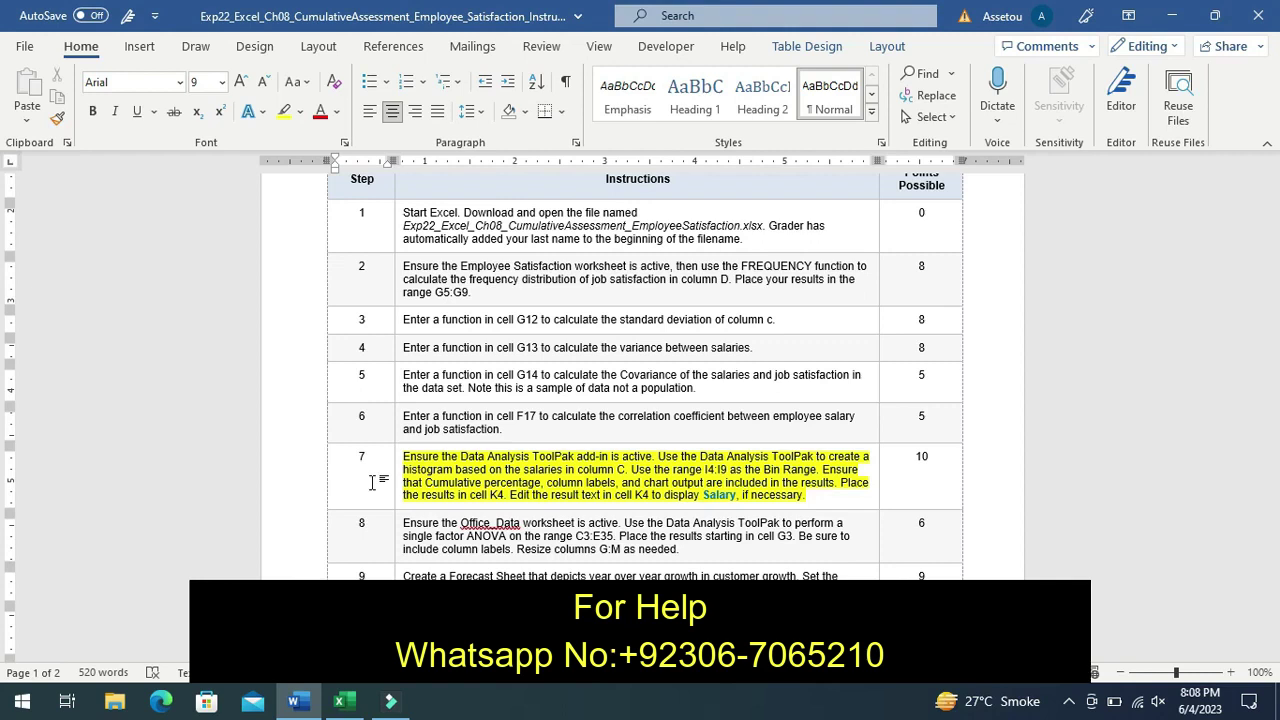
Switch from the Word instructions to the Excel Employee Survey worksheet.
left_click(345, 707)
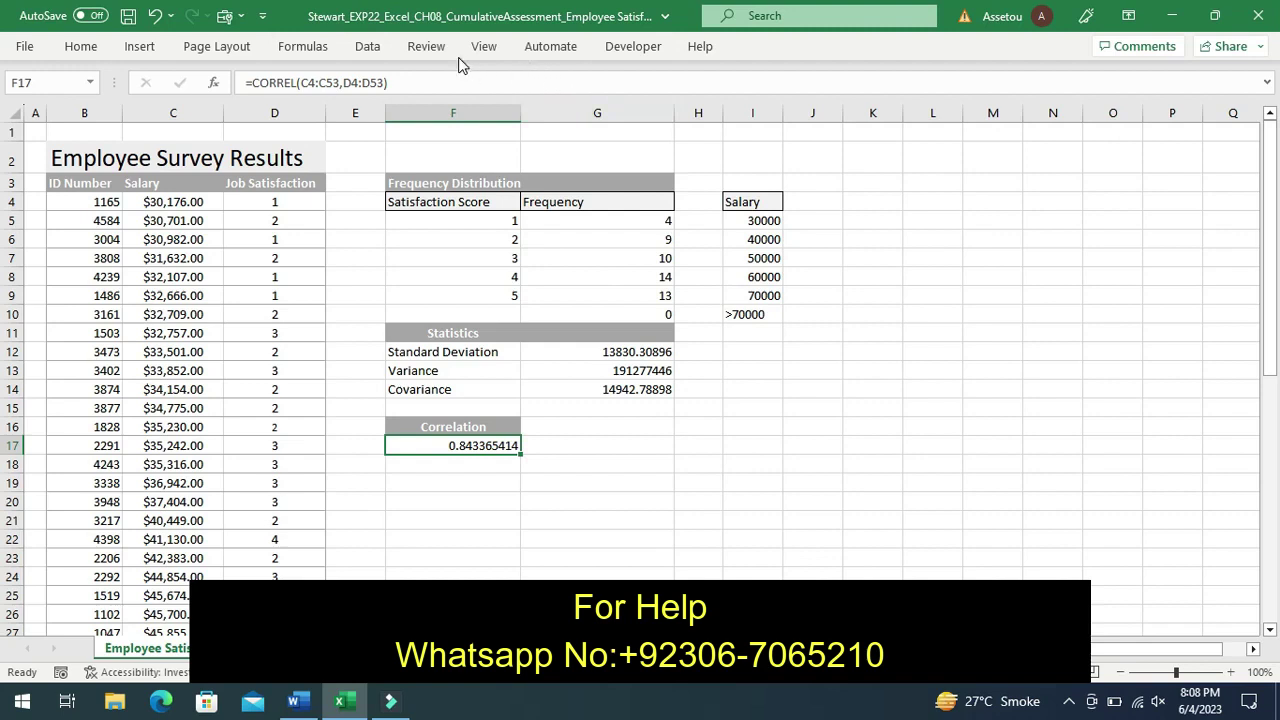
Open Data Analysis from the Data tab and pick Histogram as the analysis tool.
left_click(368, 47)
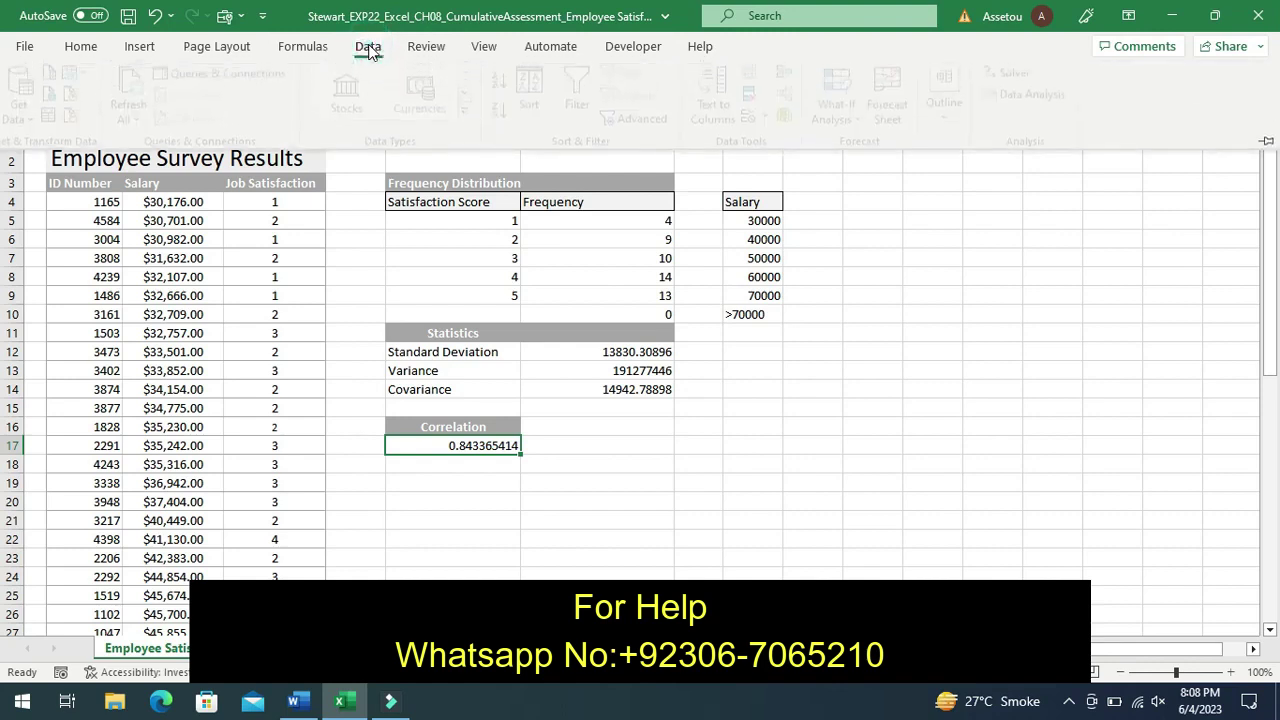
left_click(368, 47)
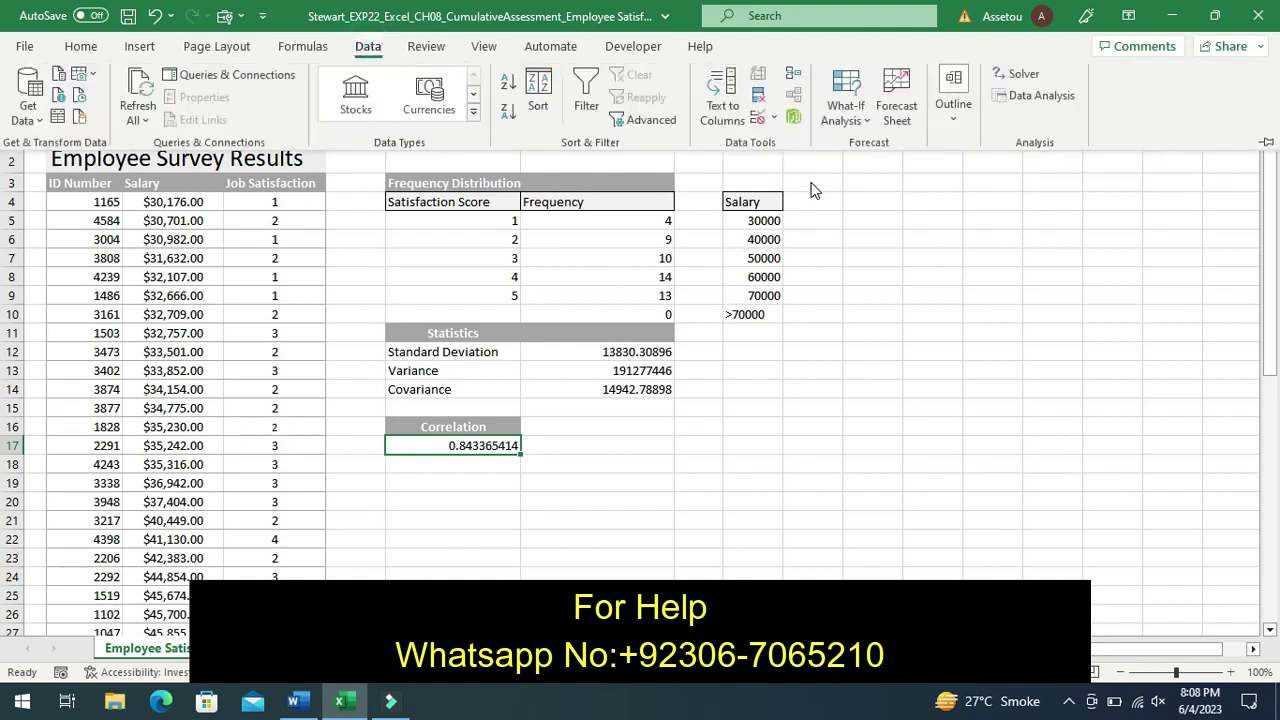
left_click(1010, 100)
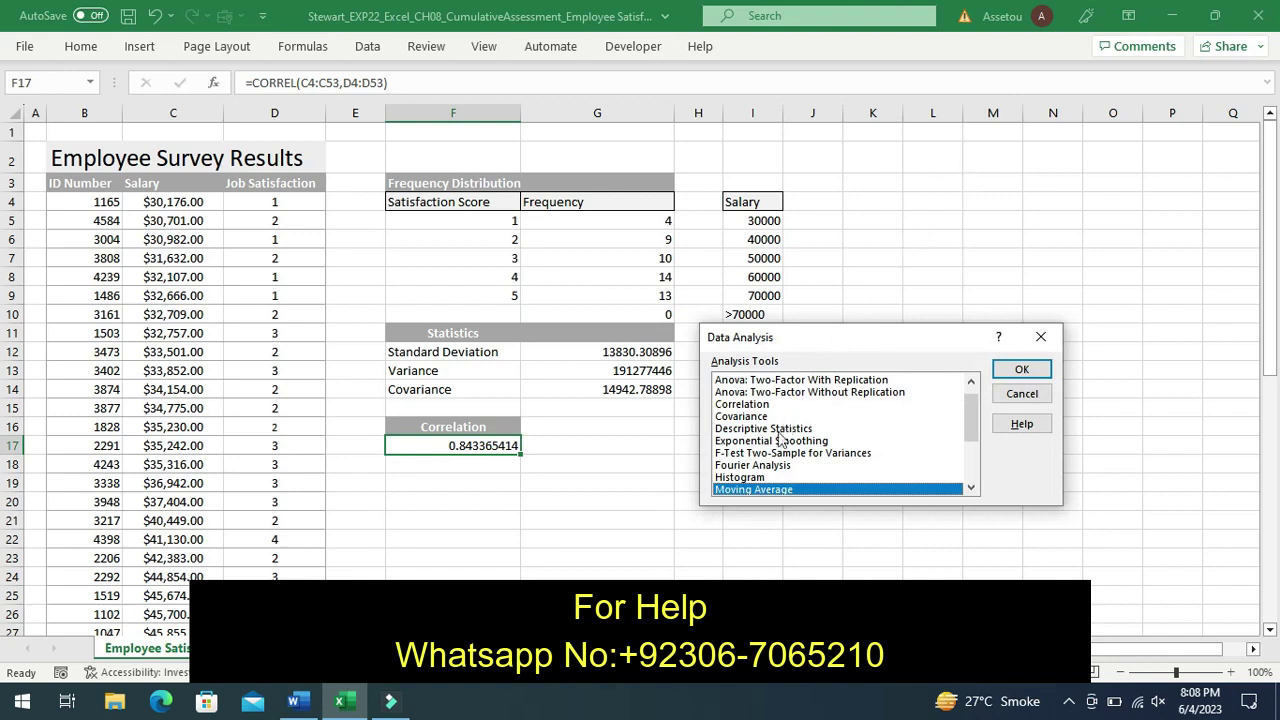
left_click(737, 479)
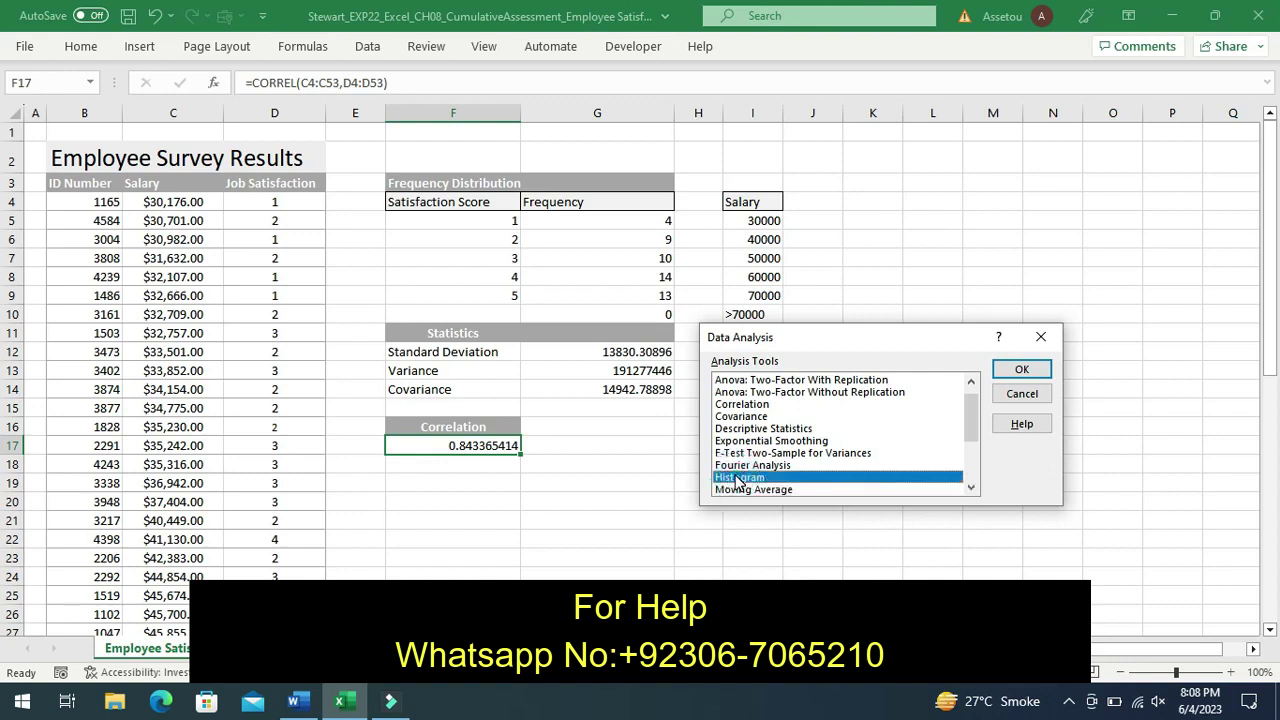
Open the Histogram settings and select the salaries C4:C53 as the Input Range.
left_click(1015, 376)
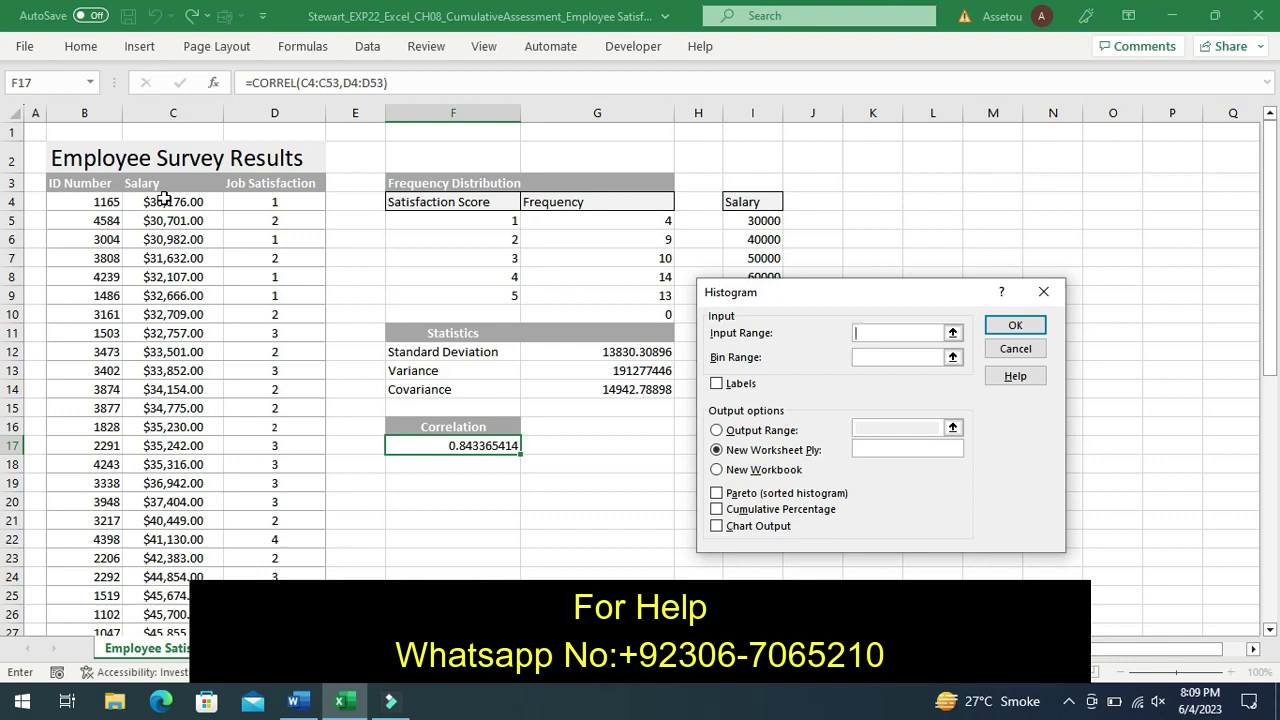
left_click_drag(163, 199, 168, 286)
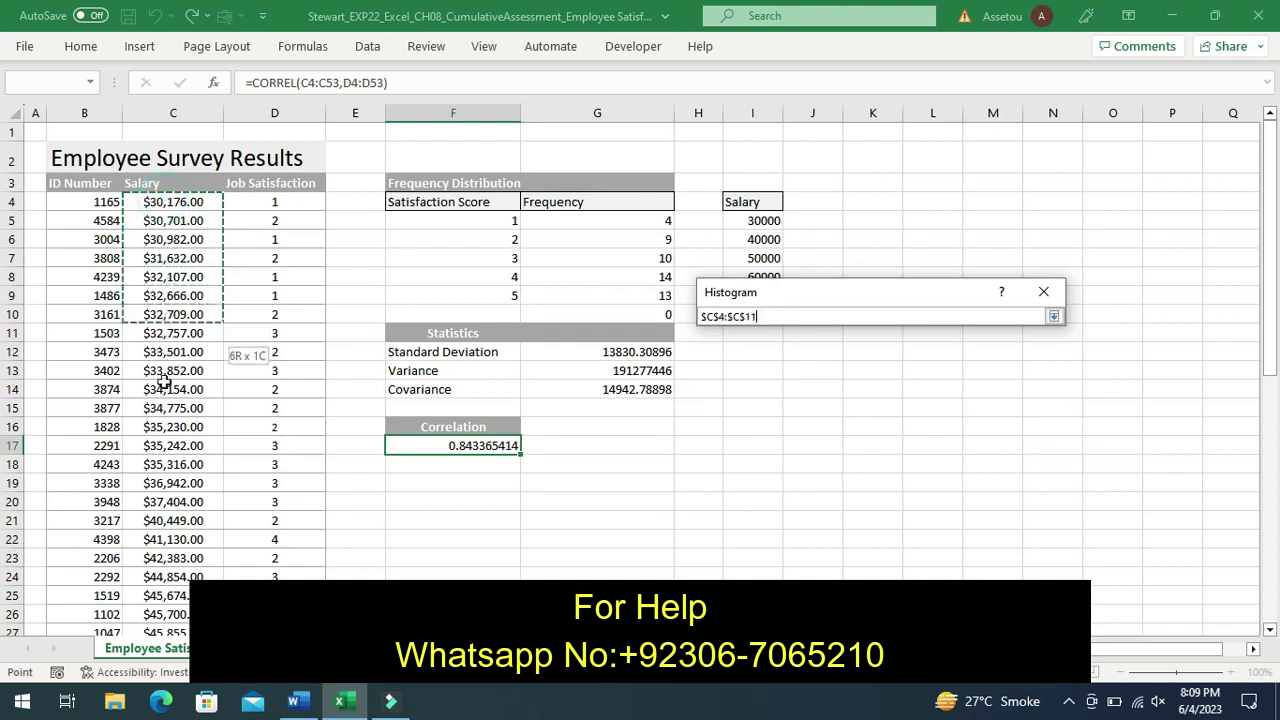
left_click_drag(168, 286, 160, 663)
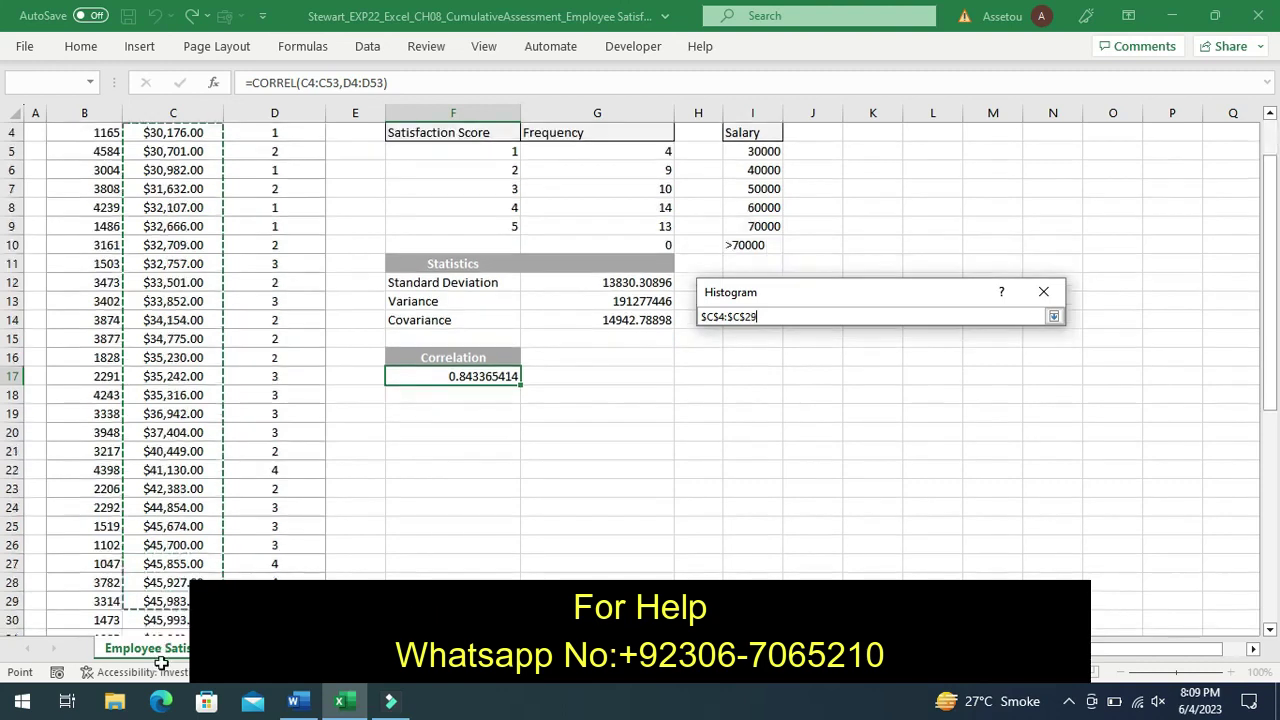
left_click_drag(160, 663, 160, 663)
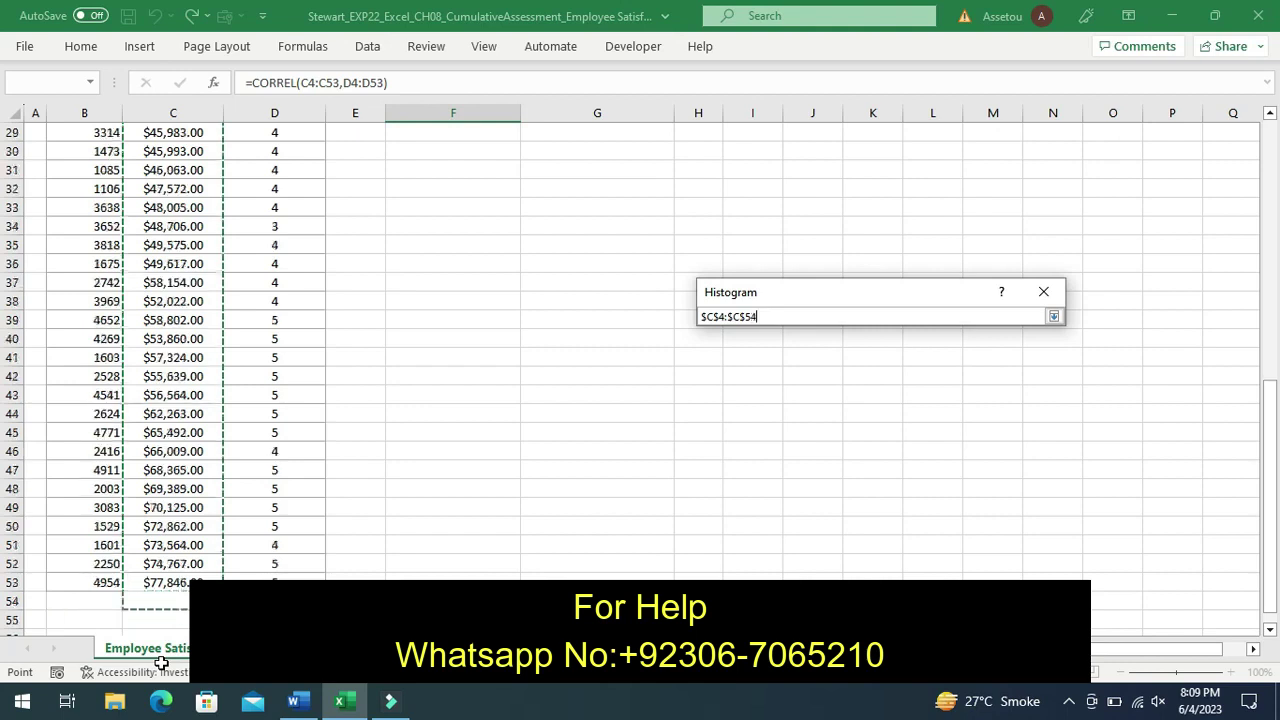
left_click_drag(160, 663, 153, 547)
left_click_drag(158, 515, 162, 543)
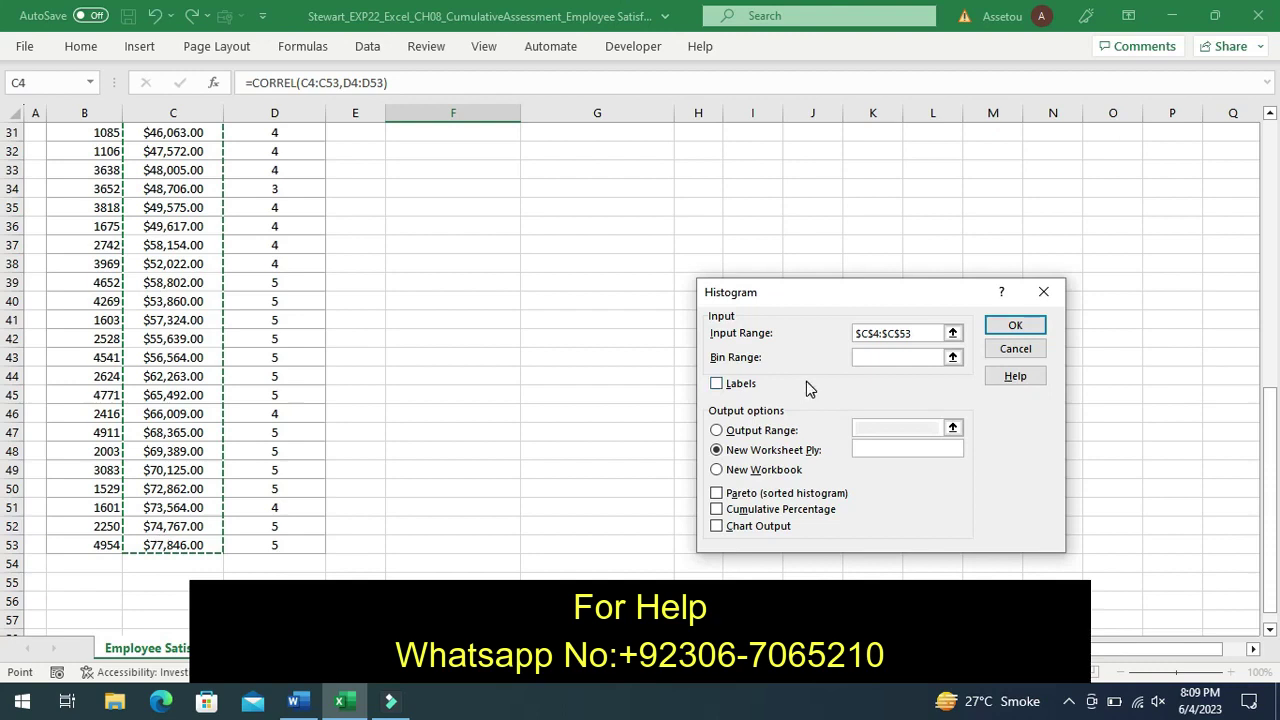
left_click(870, 353)
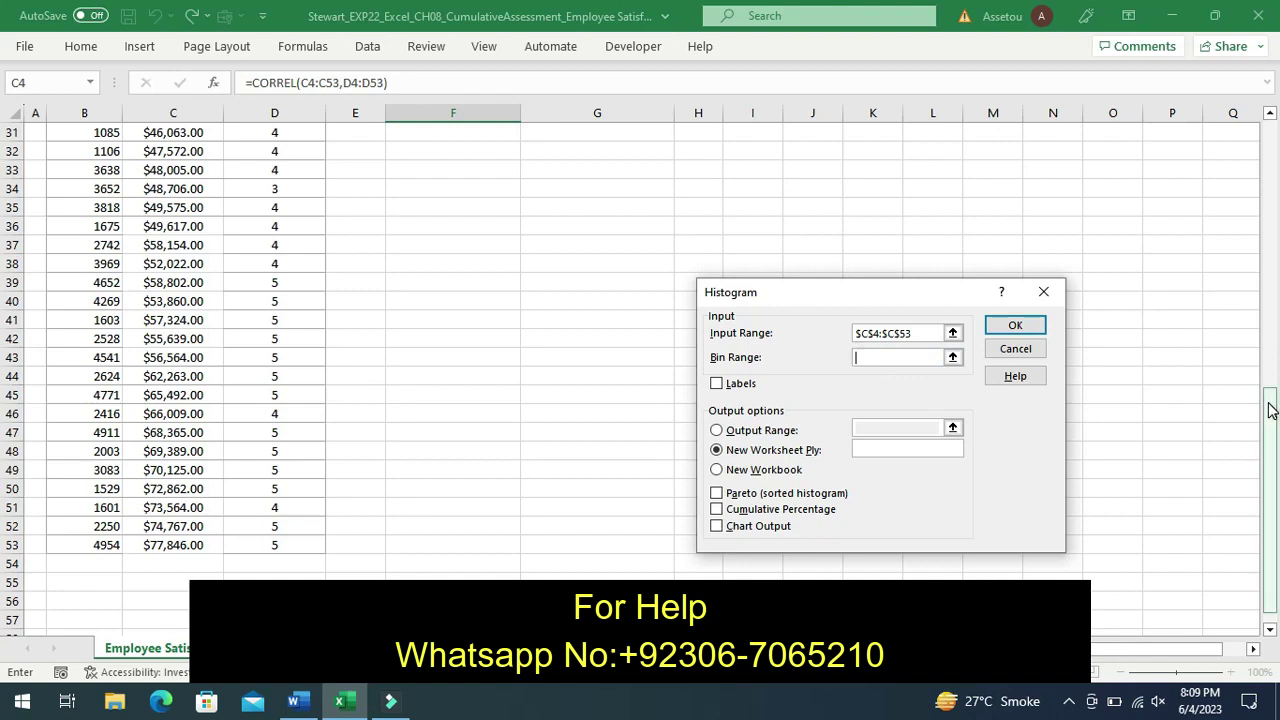
left_click_drag(1270, 408, 1276, 146)
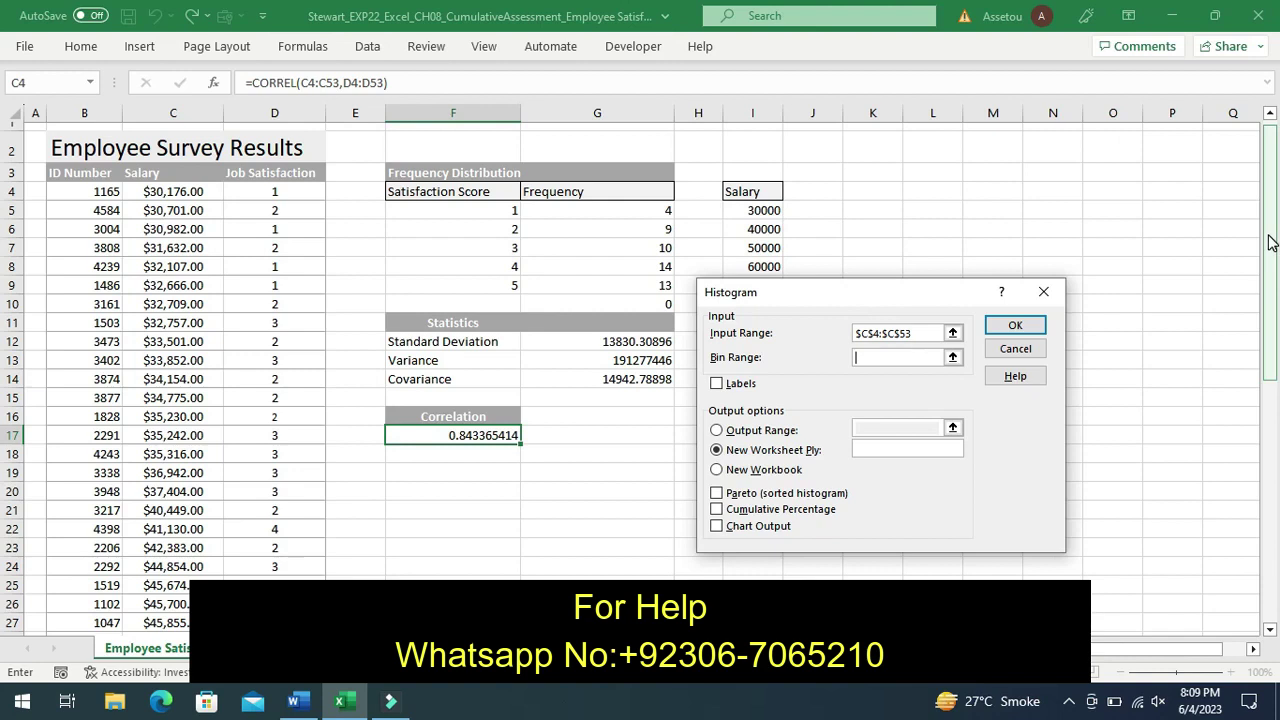
left_click_drag(1270, 243, 1273, 262)
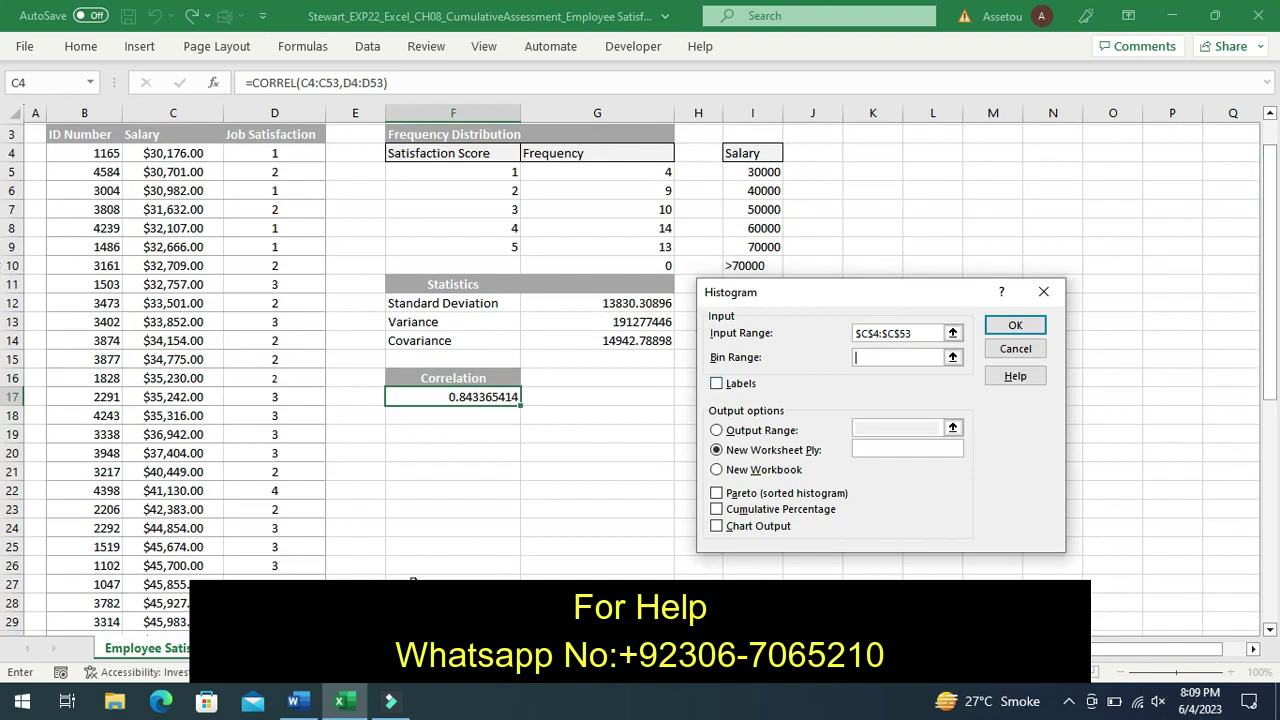
left_click(300, 703)
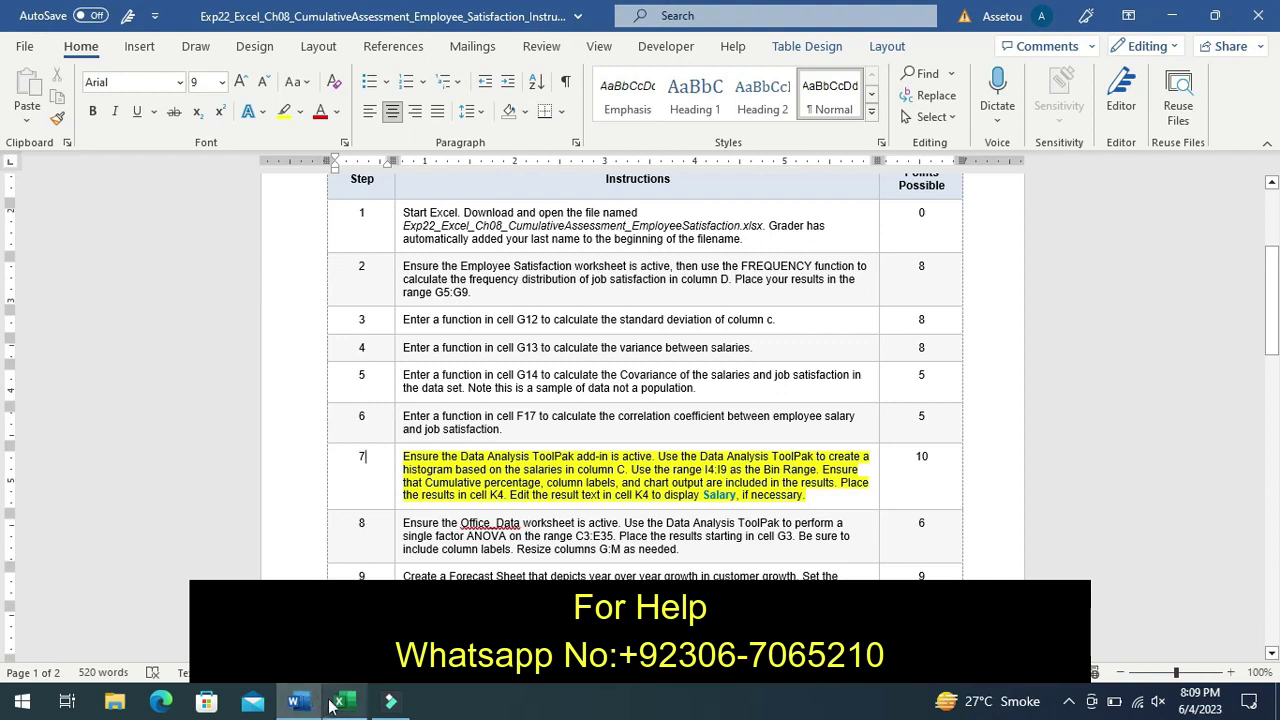
left_click(333, 704)
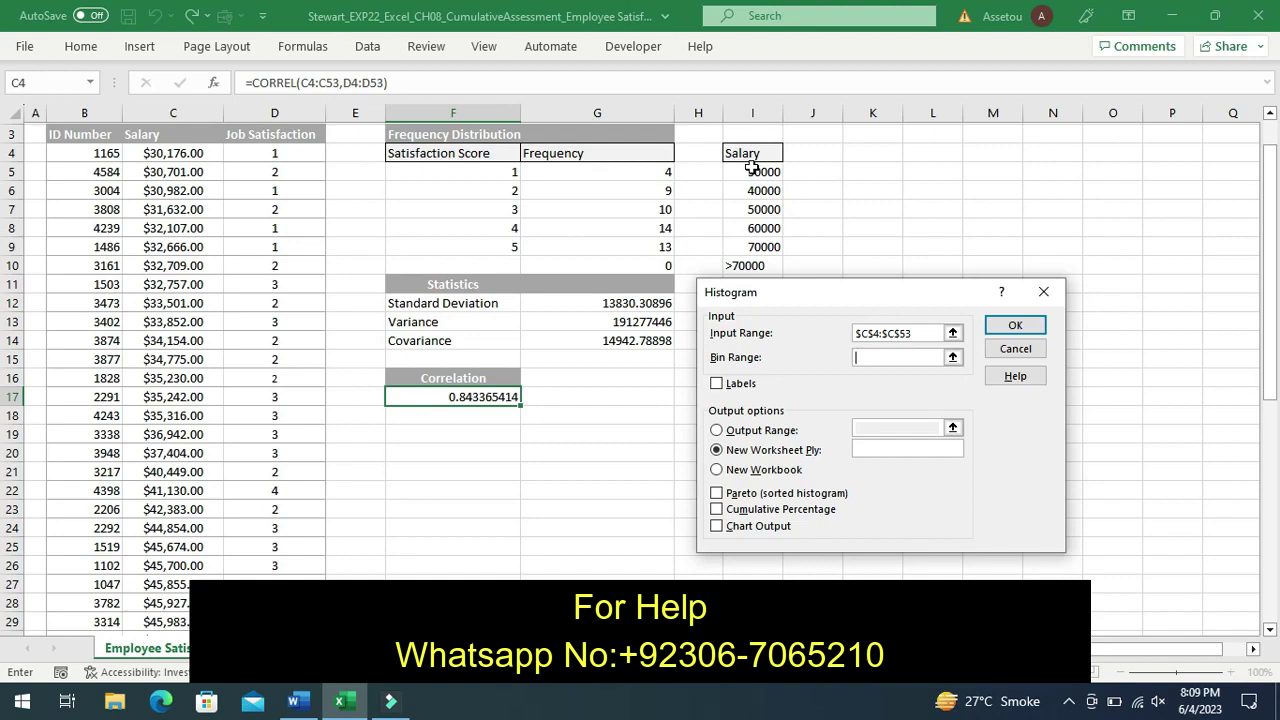
Set Bin Range to I5:I9, turn on Labels, and choose the Output Range option.
left_click_drag(751, 170, 753, 197)
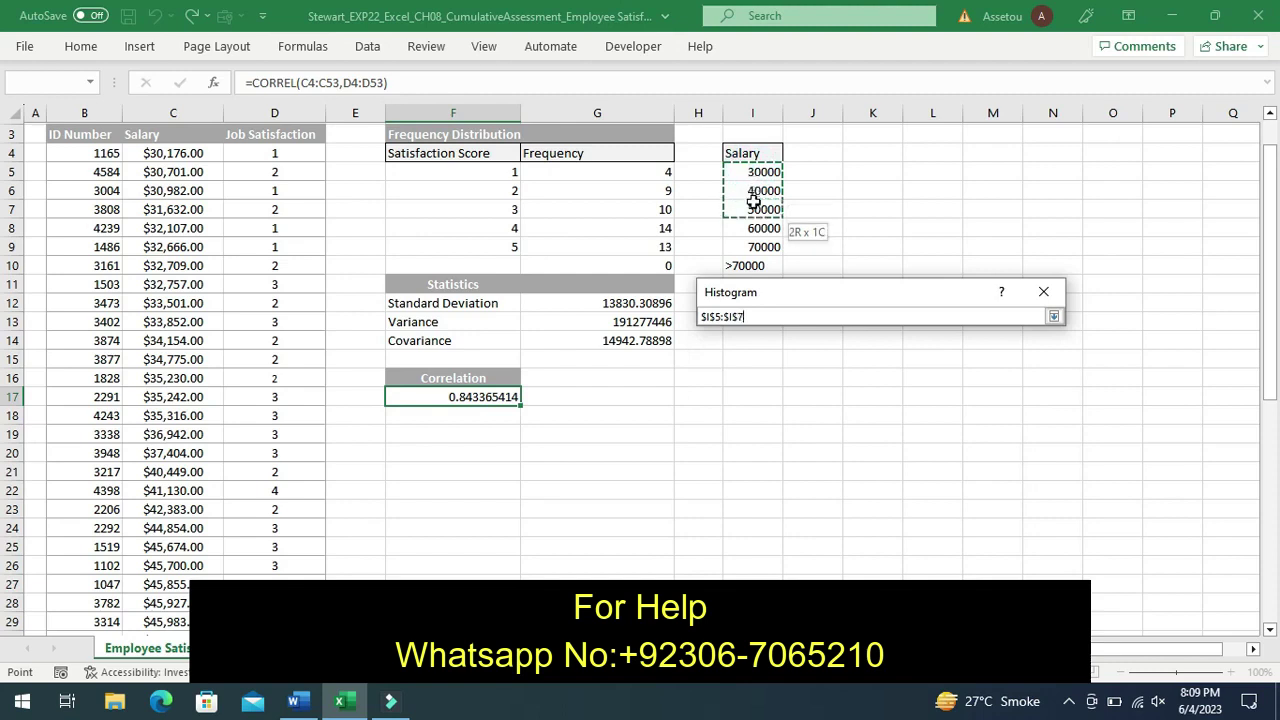
left_click_drag(753, 197, 756, 241)
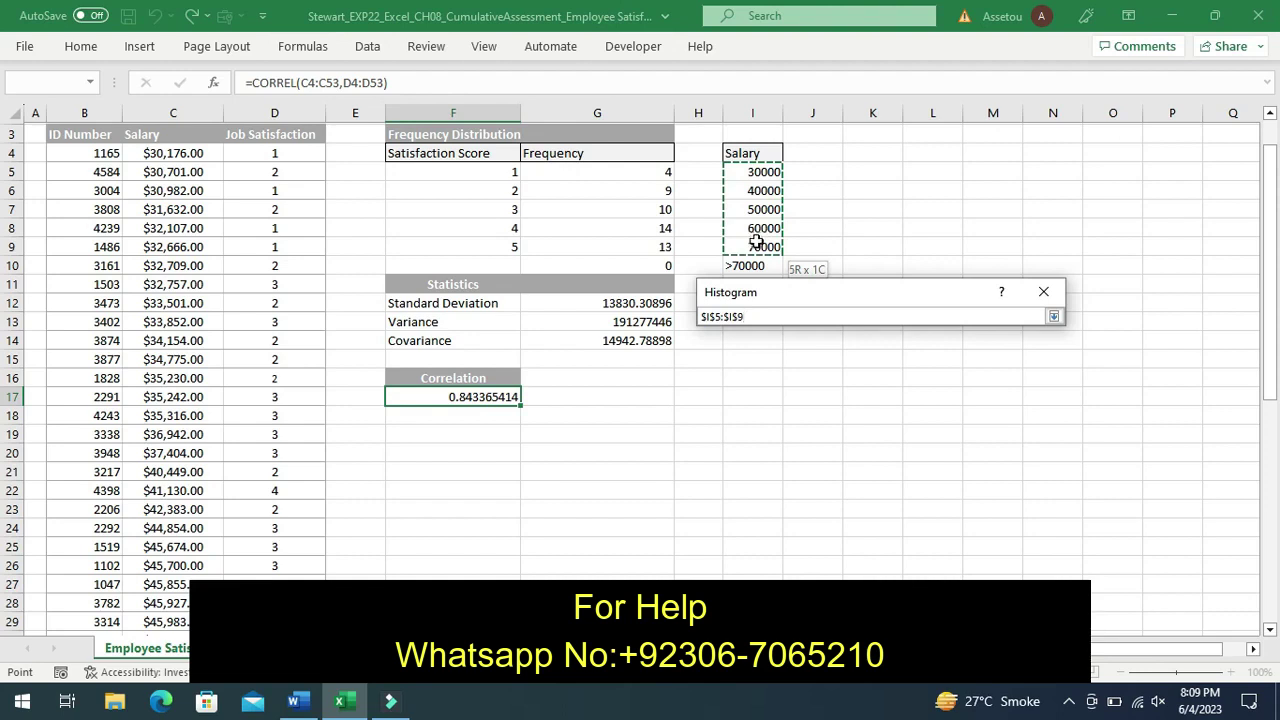
left_click_drag(757, 242, 757, 242)
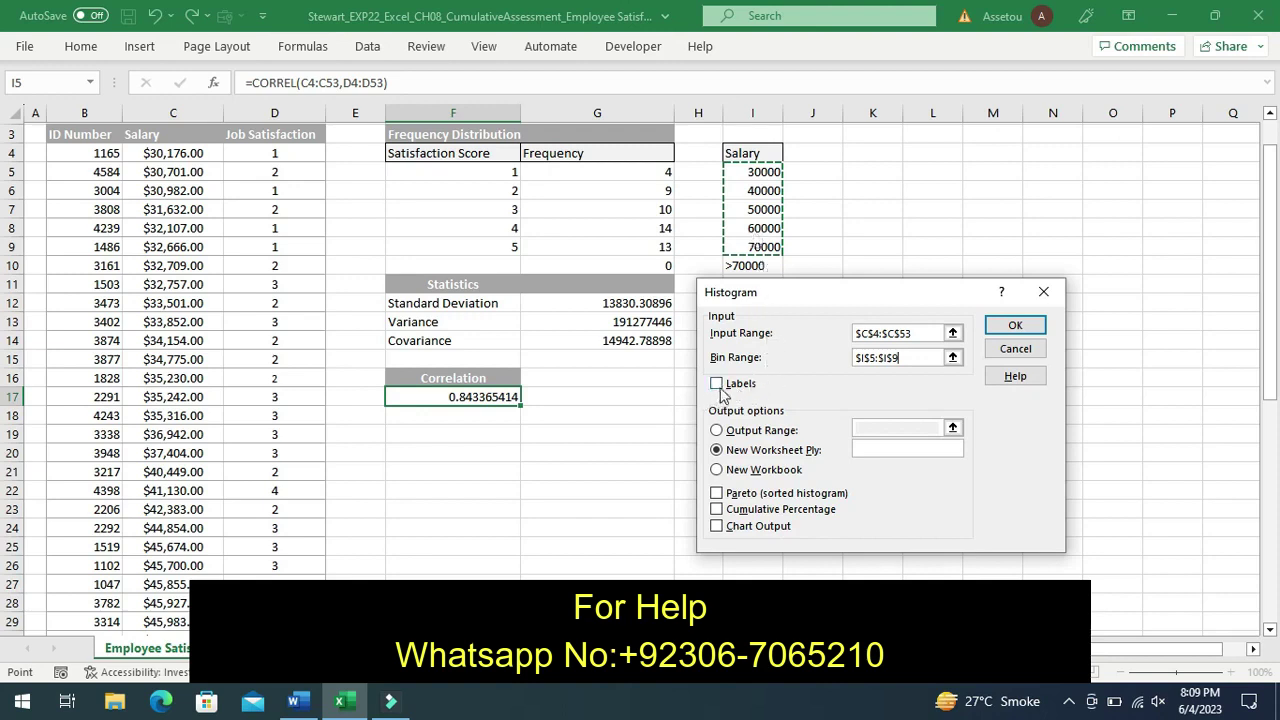
left_click(717, 384)
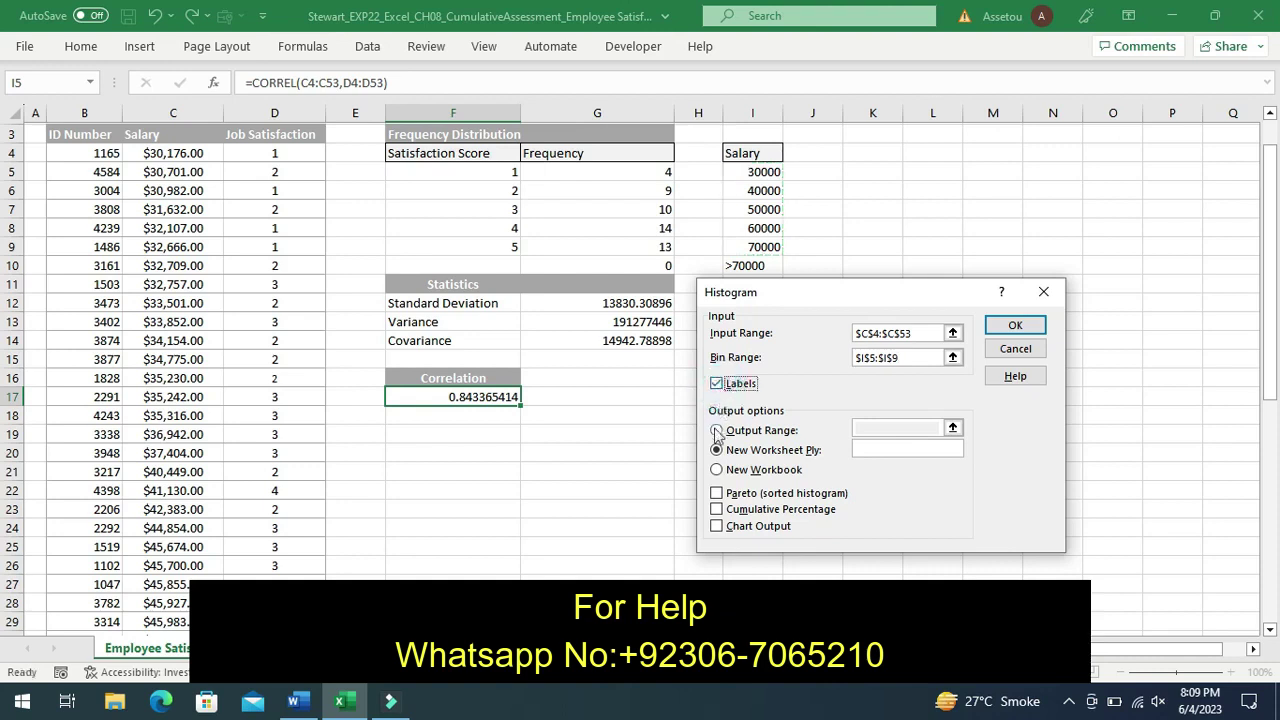
left_click(716, 431)
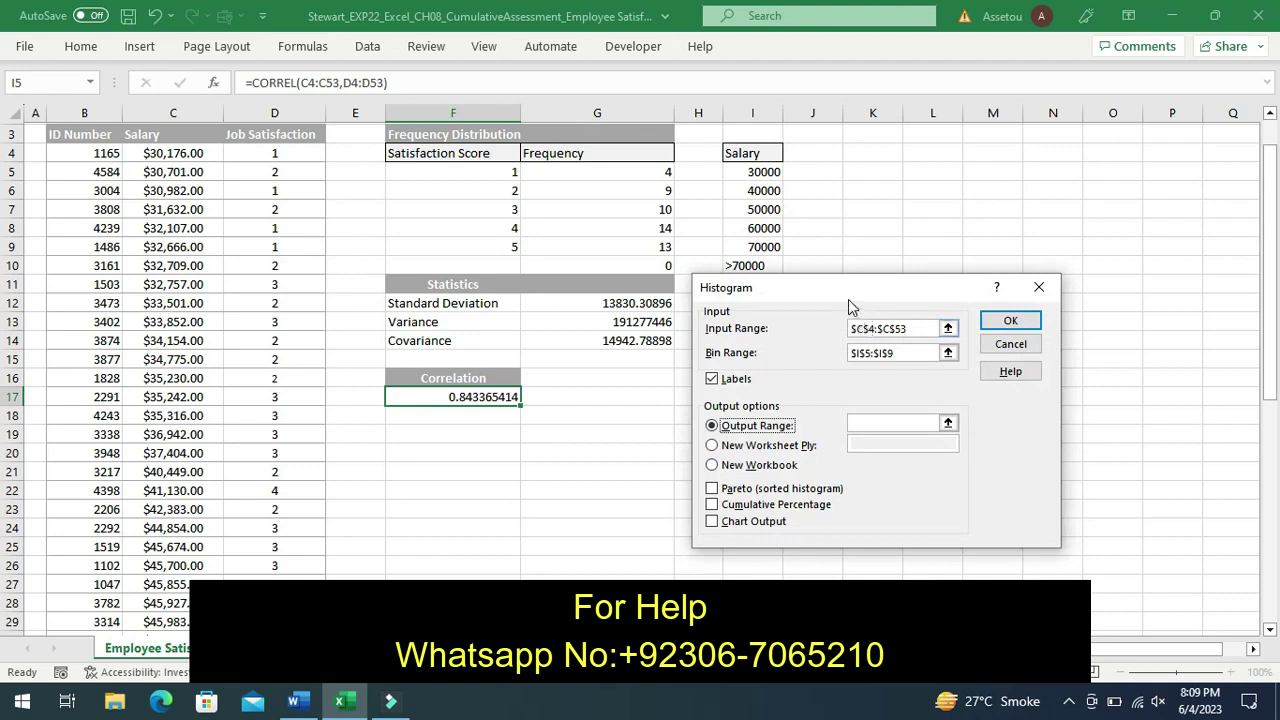
Set the histogram Output Range to K4, then go back to the Word instructions.
left_click_drag(848, 299, 918, 345)
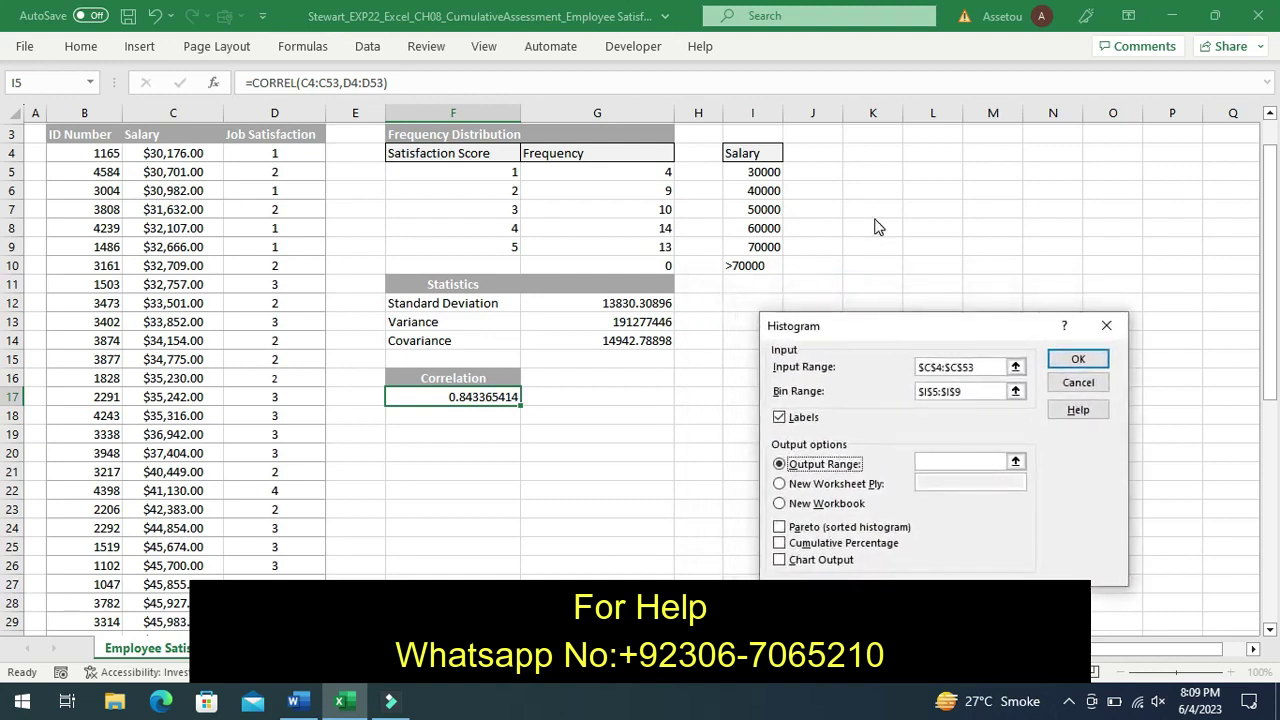
left_click(871, 153)
left_click(955, 461)
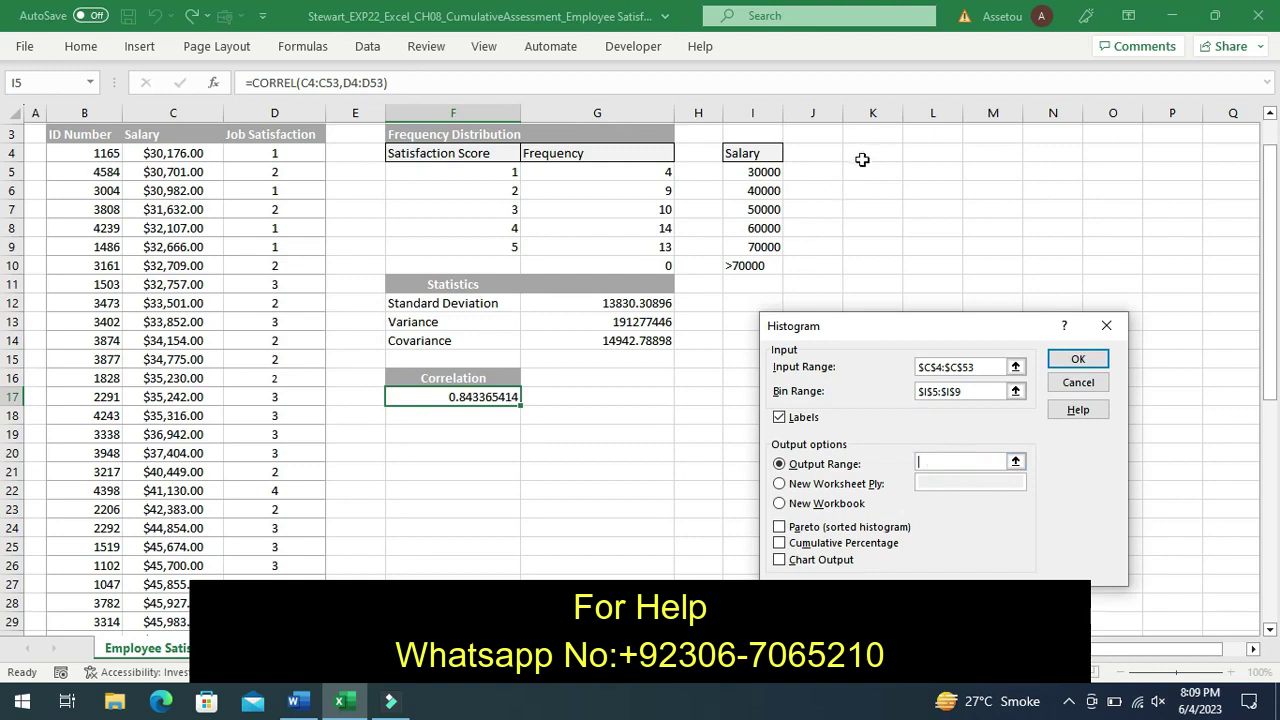
left_click(862, 160)
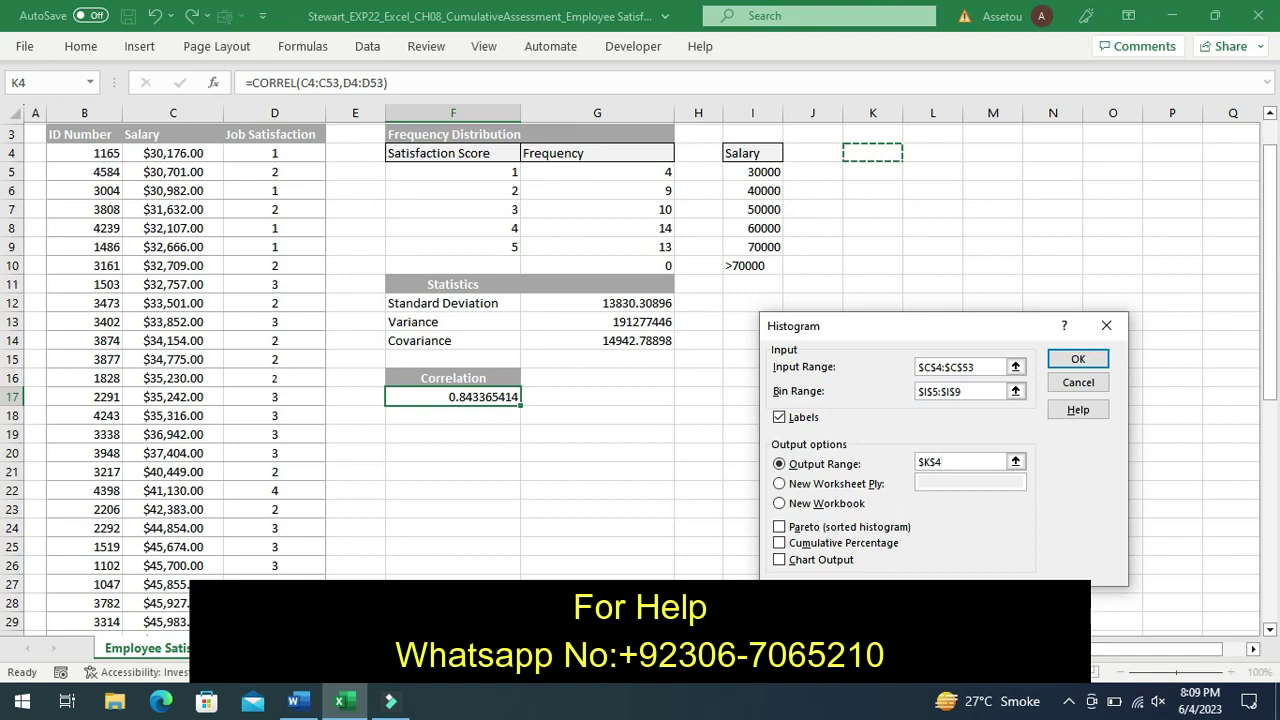
left_click(292, 705)
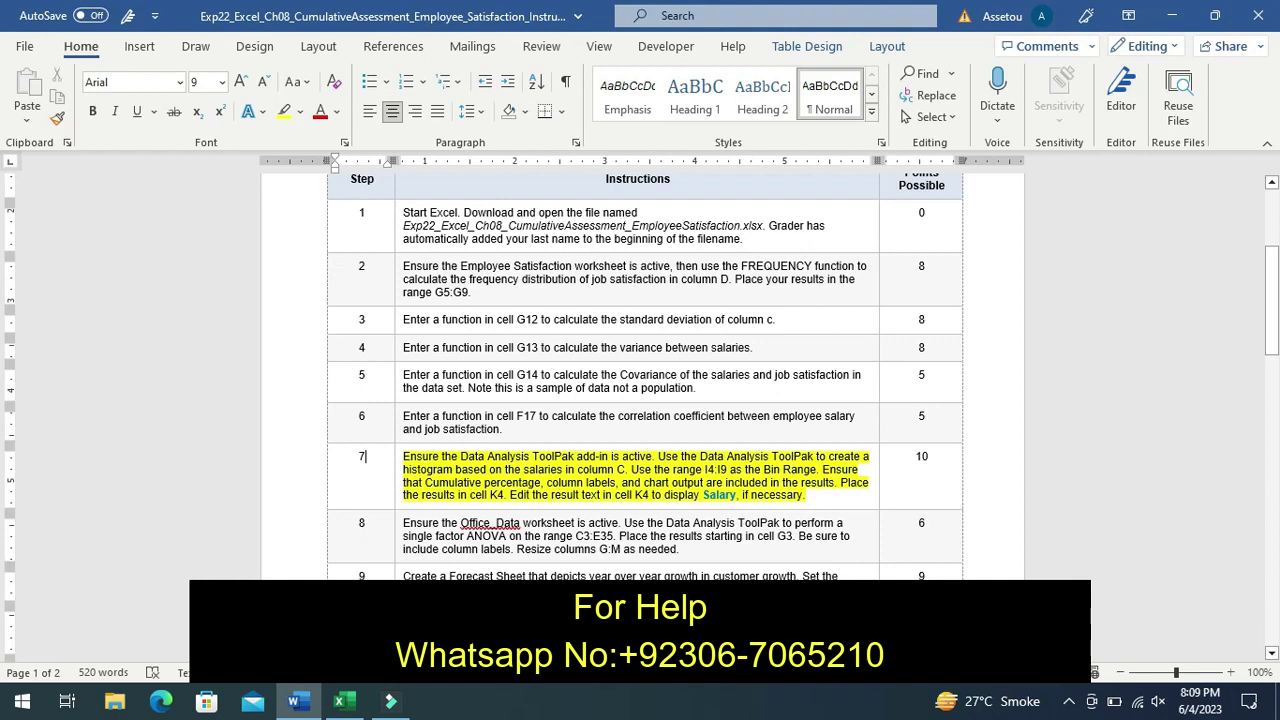
Back in Excel, add Cumulative Percentage and Chart Output, and generate the histogram at K4.
left_click(340, 703)
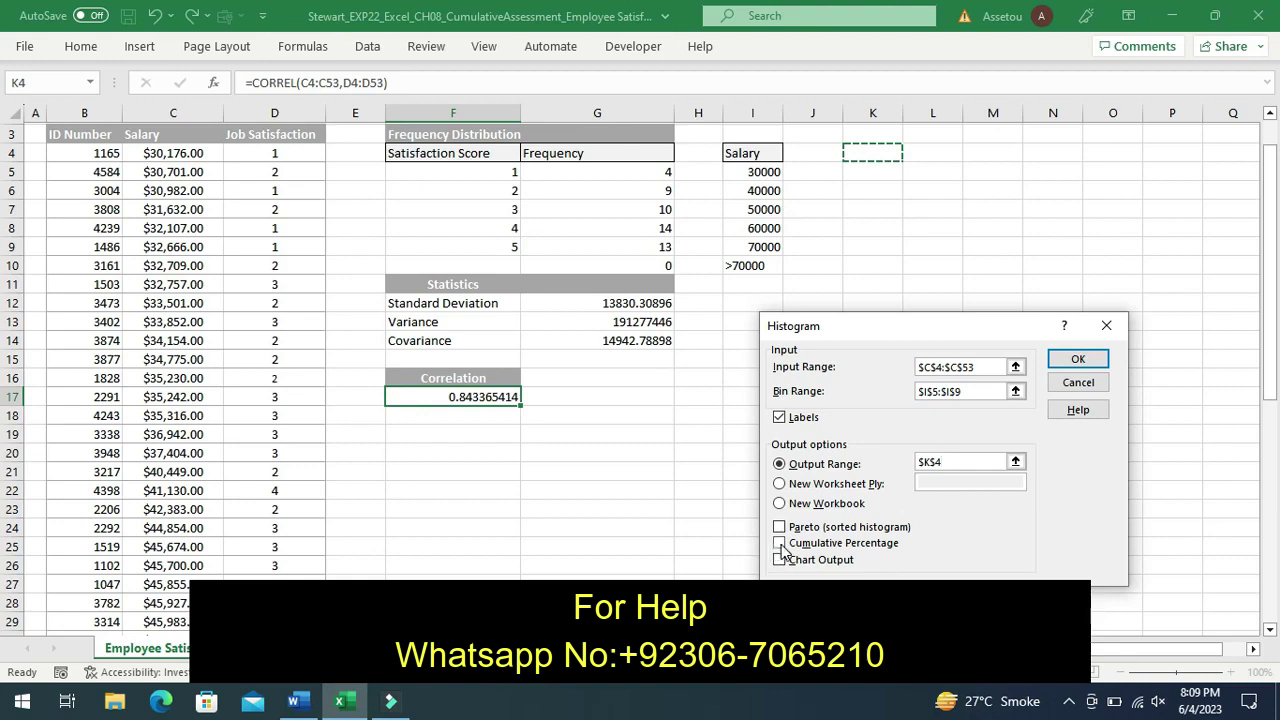
left_click(781, 545)
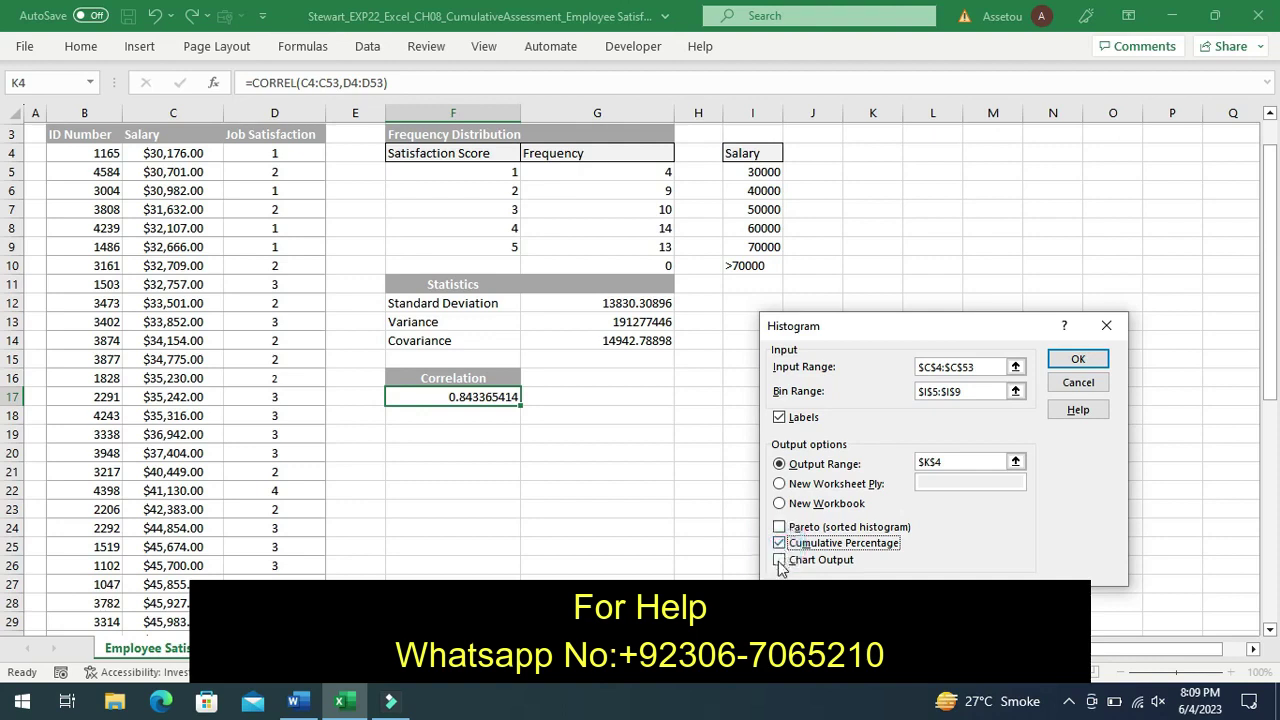
left_click(781, 564)
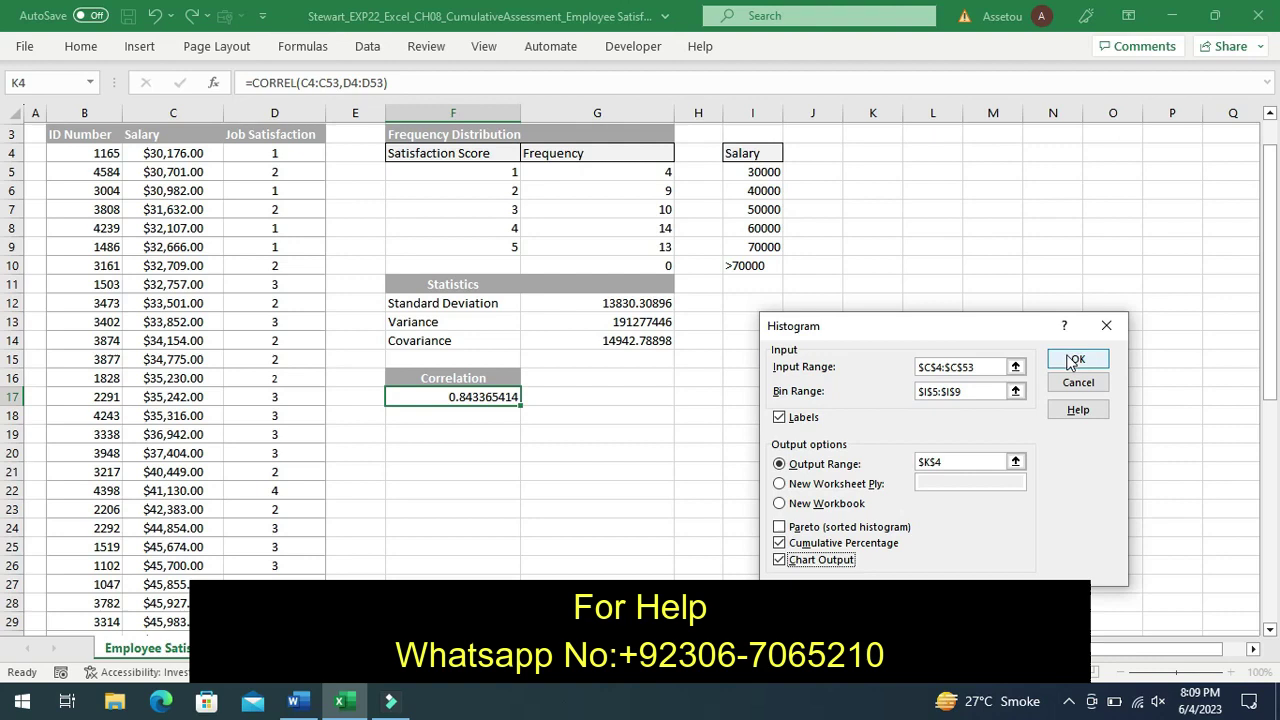
left_click(1072, 360)
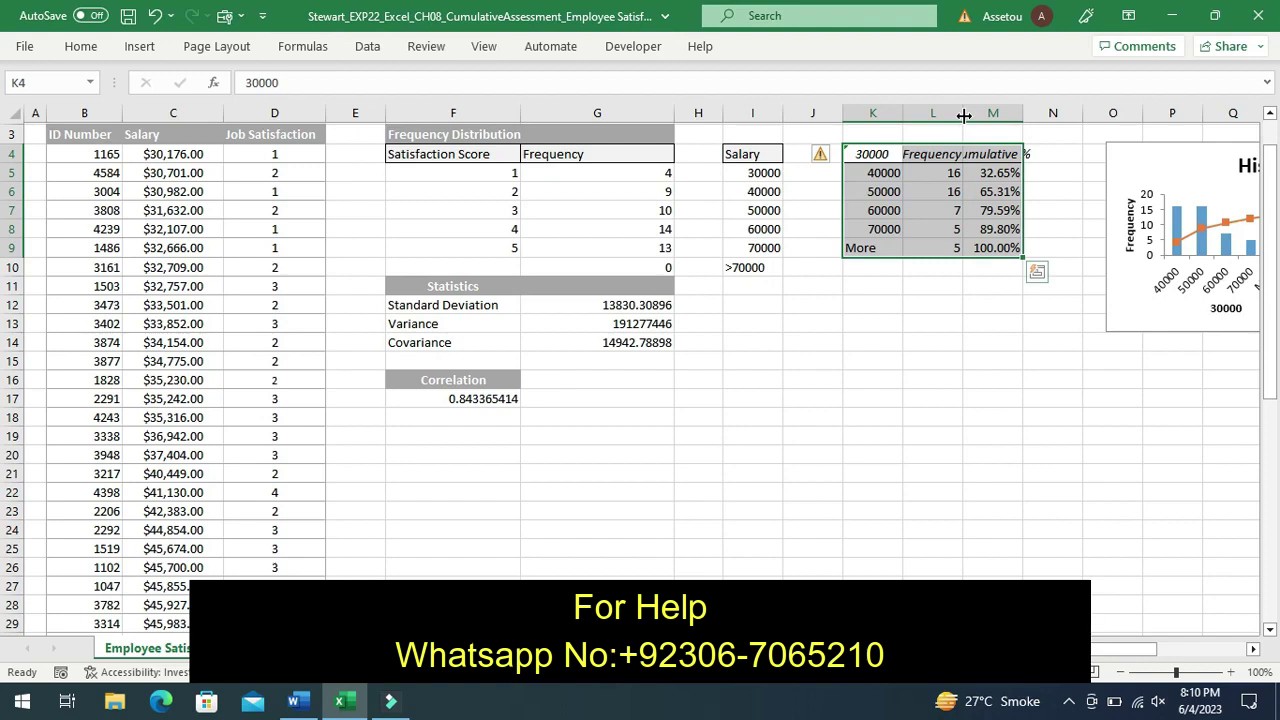
Autofit columns L and M and change the K4 heading from 30000 to Salary.
double_click(963, 115)
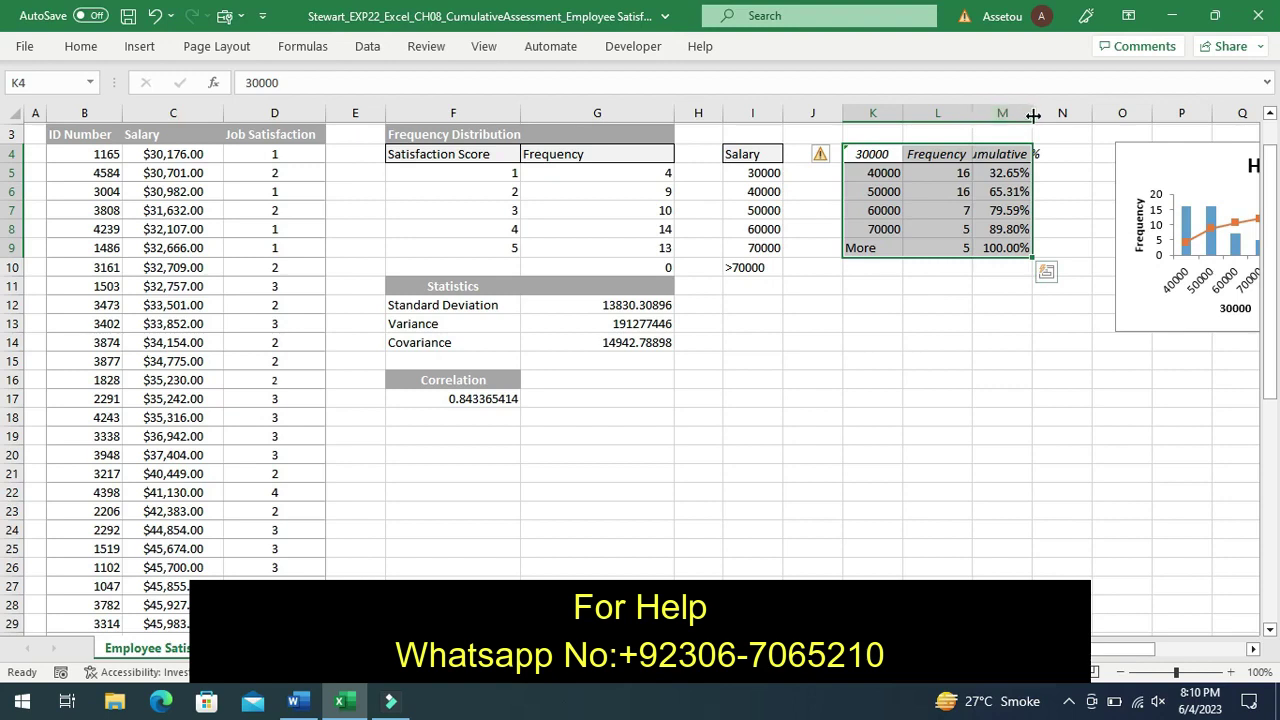
double_click(1033, 114)
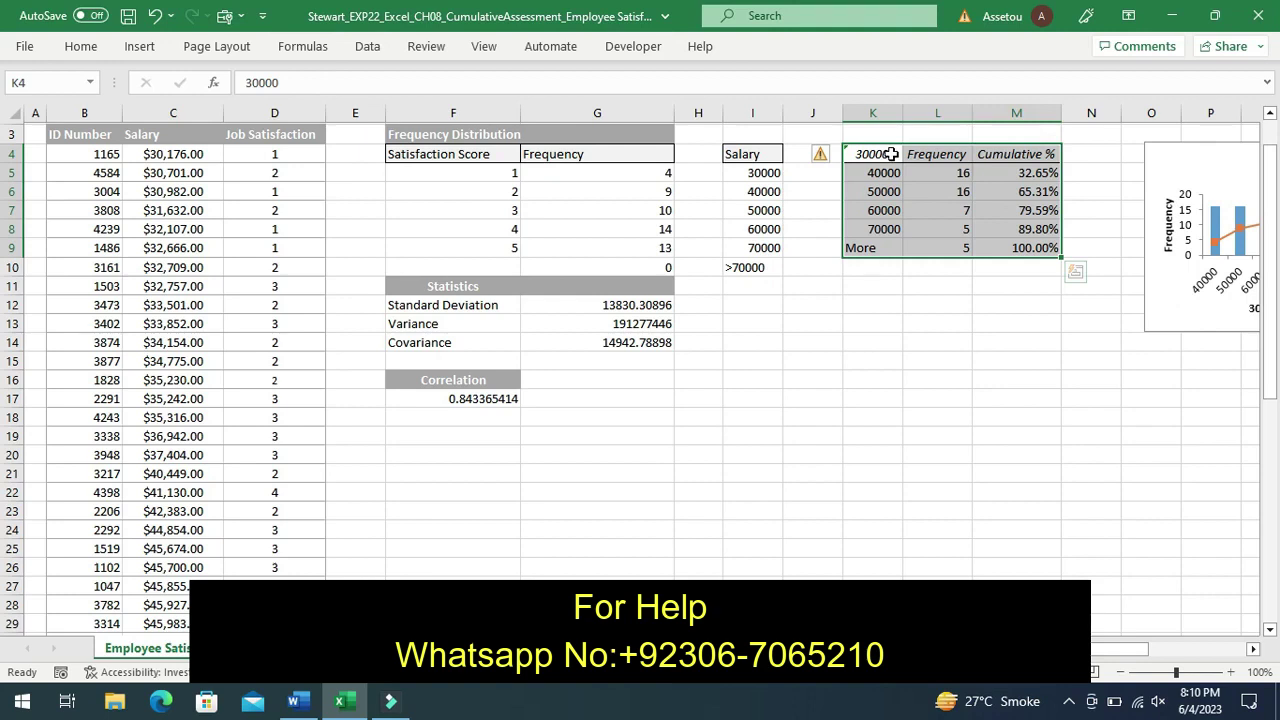
double_click(891, 154)
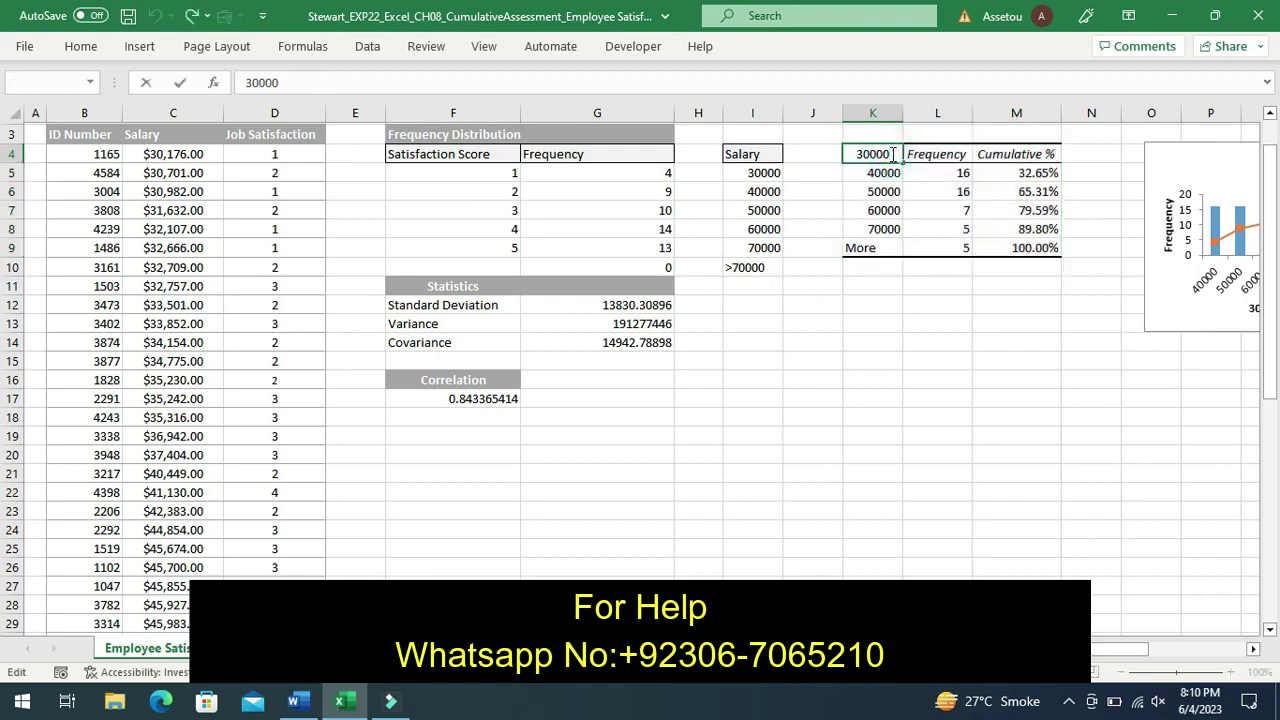
key("BackSpace")
key("BackSpace")
key("BackSpace")
key("BackSpace")
key("BackSpace")
type("a")
type("la")
type("ry")
In Word, undo the step 7 highlight, save the document, then return to Excel.
left_click(297, 705)
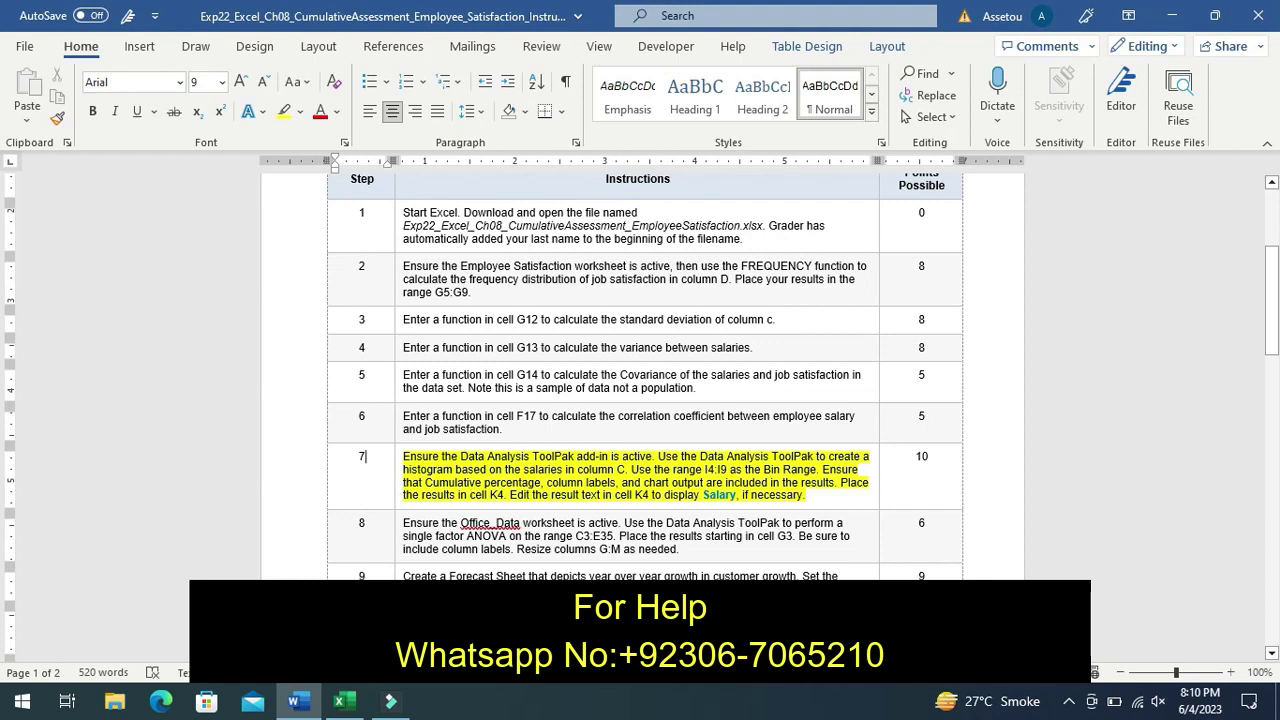
key("ctrl+z")
key("ctrl+s")
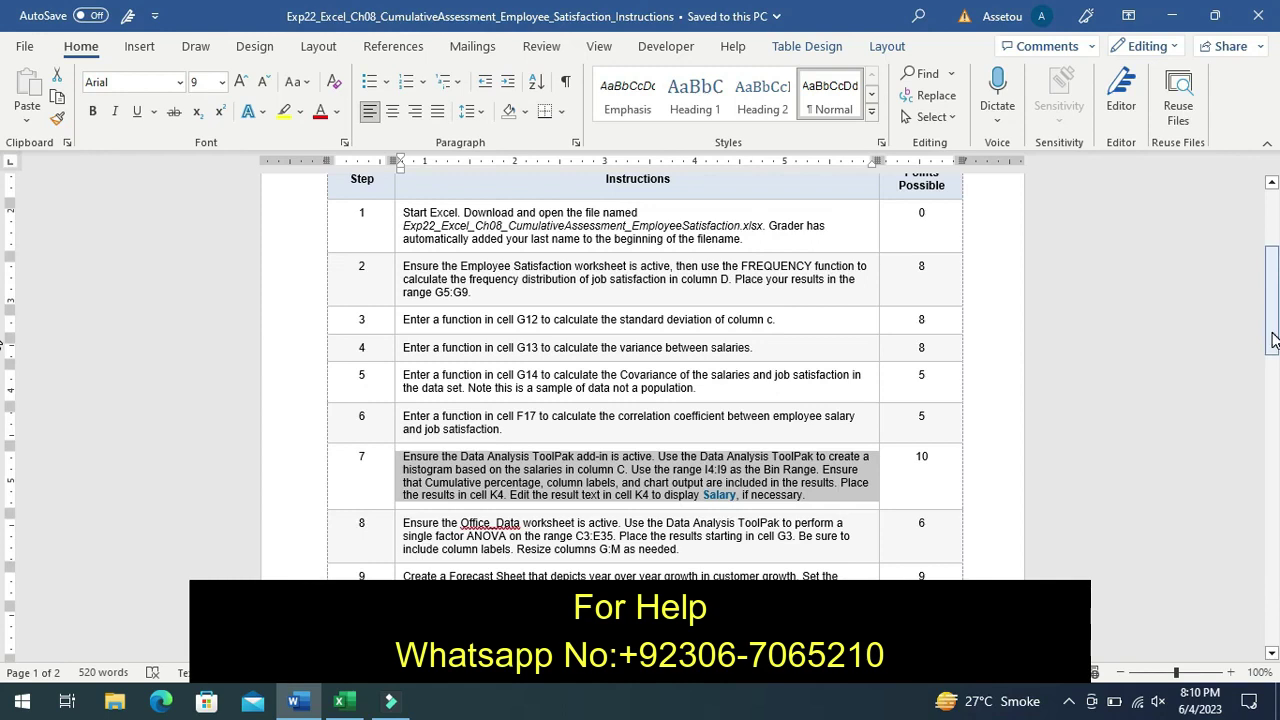
left_click_drag(1273, 340, 1264, 298)
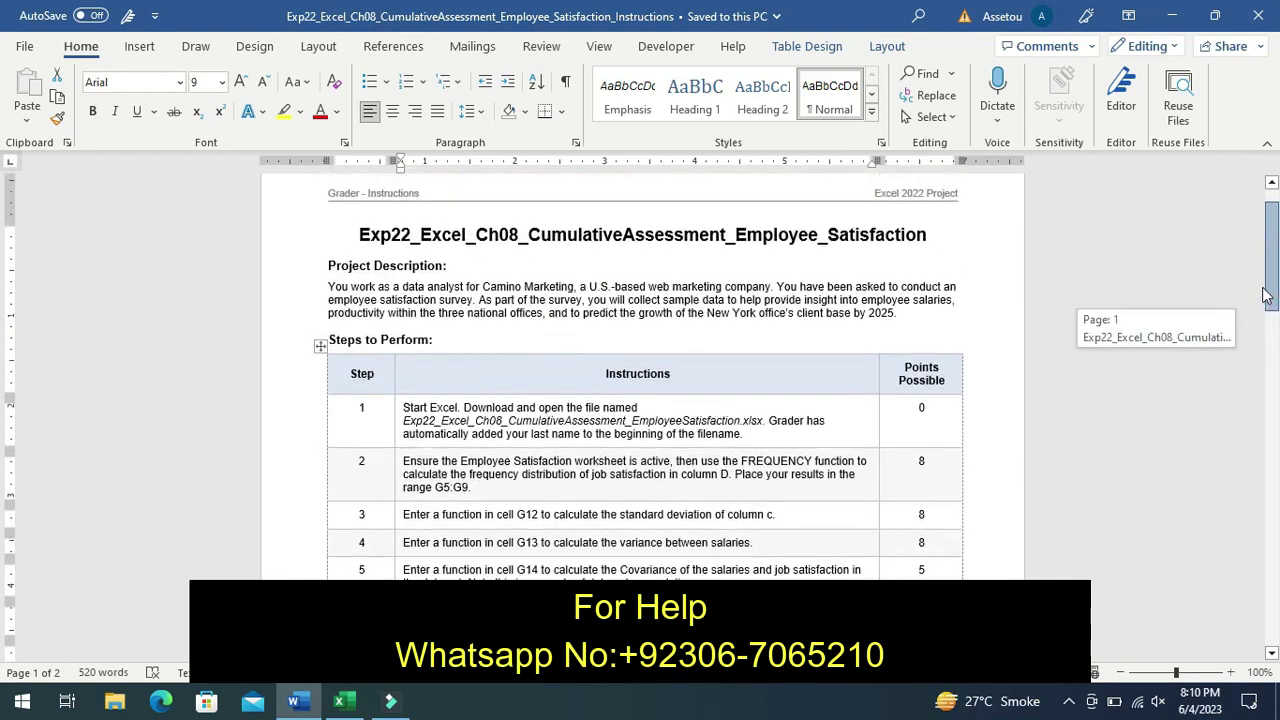
left_click_drag(1264, 298, 1264, 273)
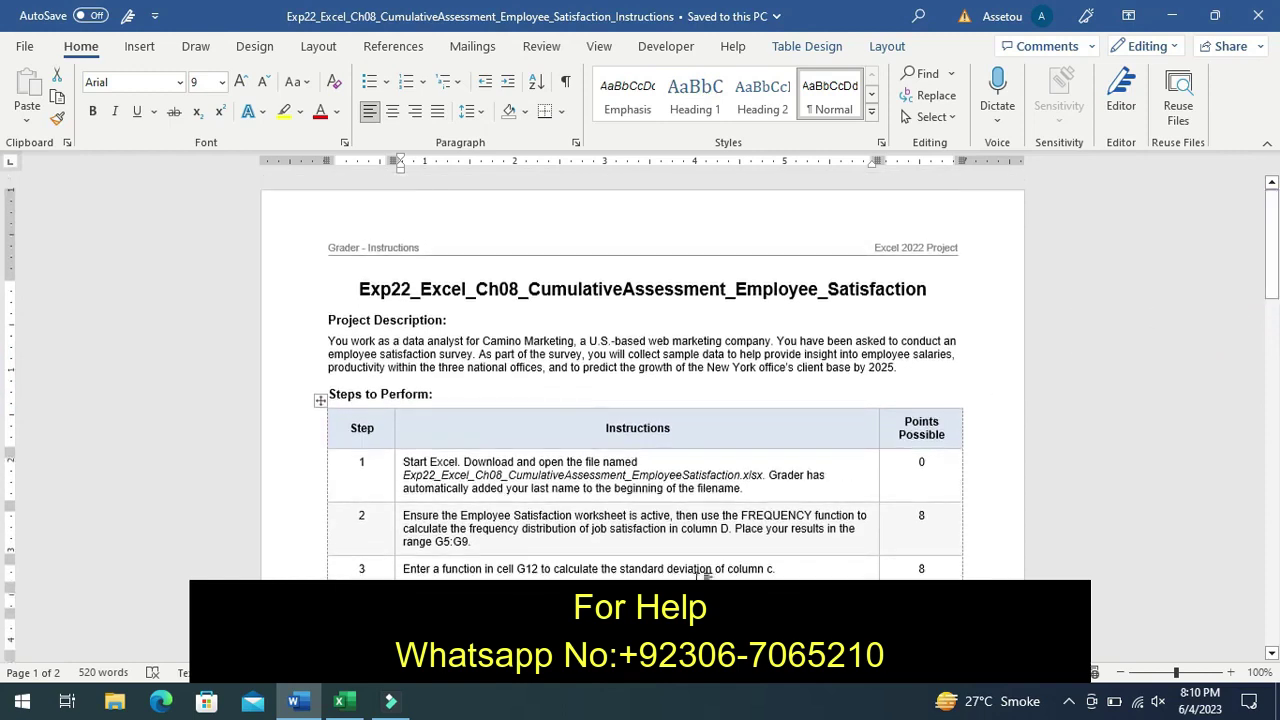
left_click(344, 702)
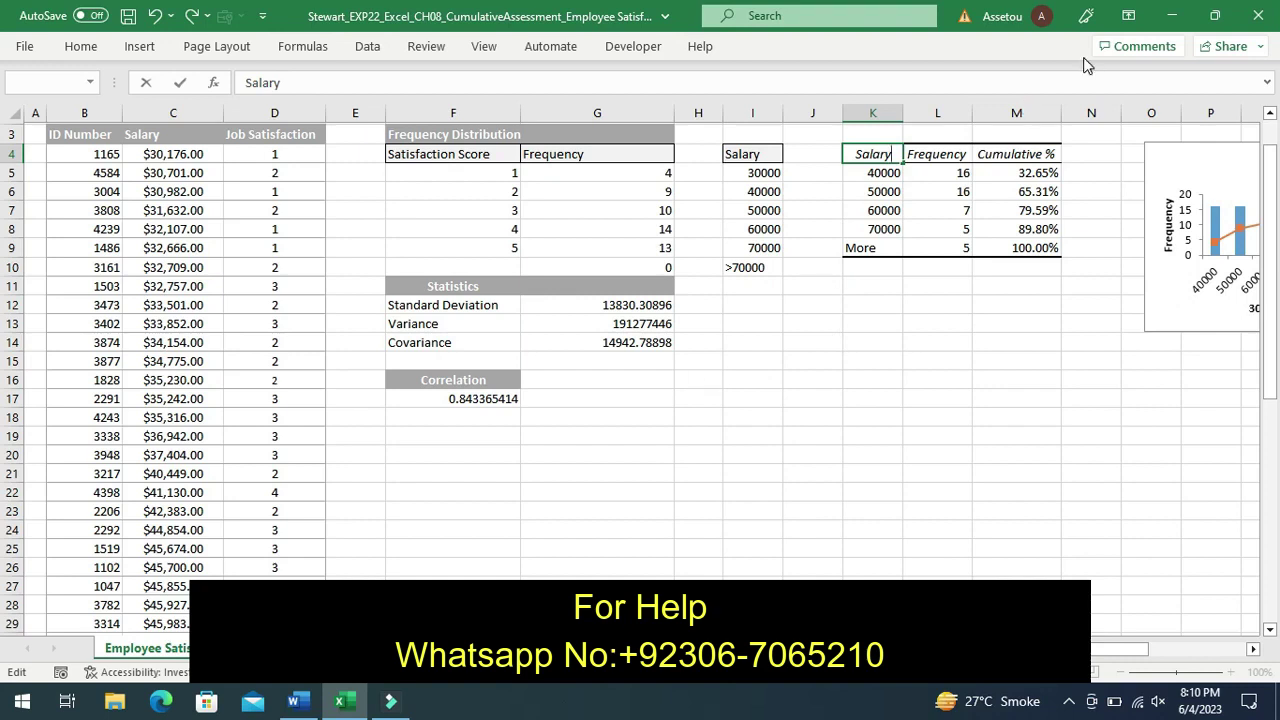
Close the workbook and choose Don't Save.
left_click(1260, 17)
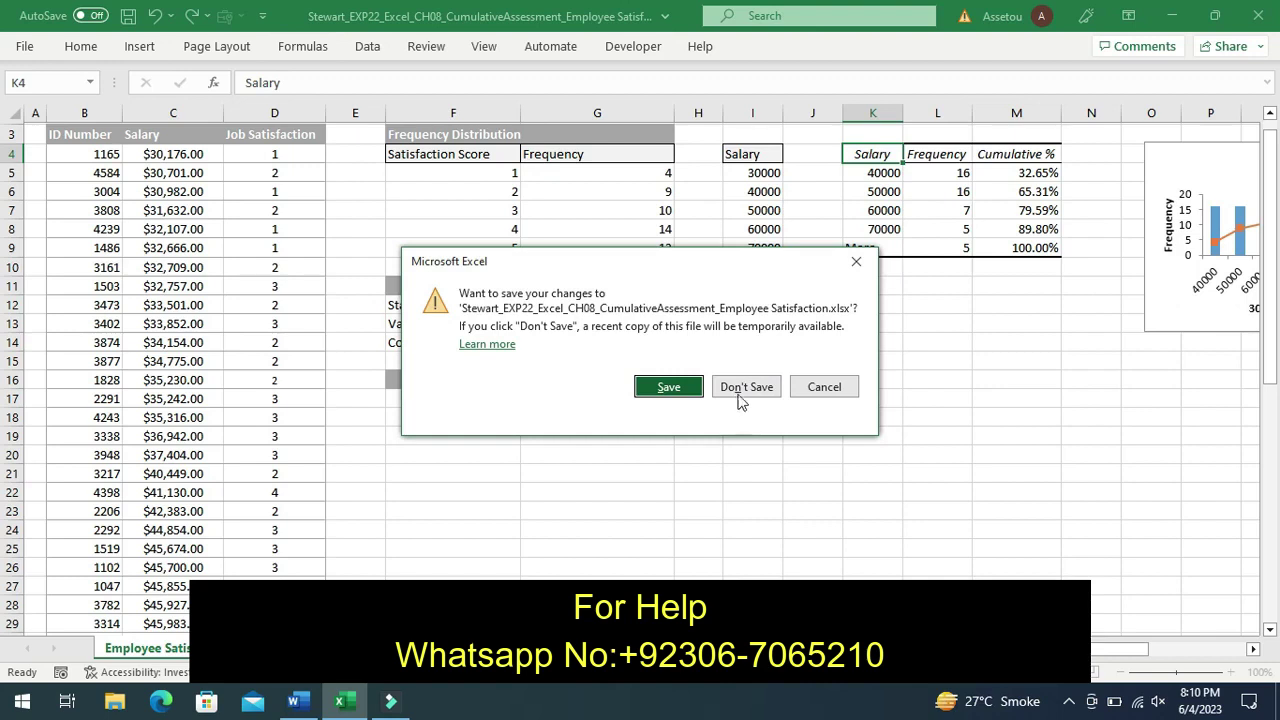
left_click(740, 392)
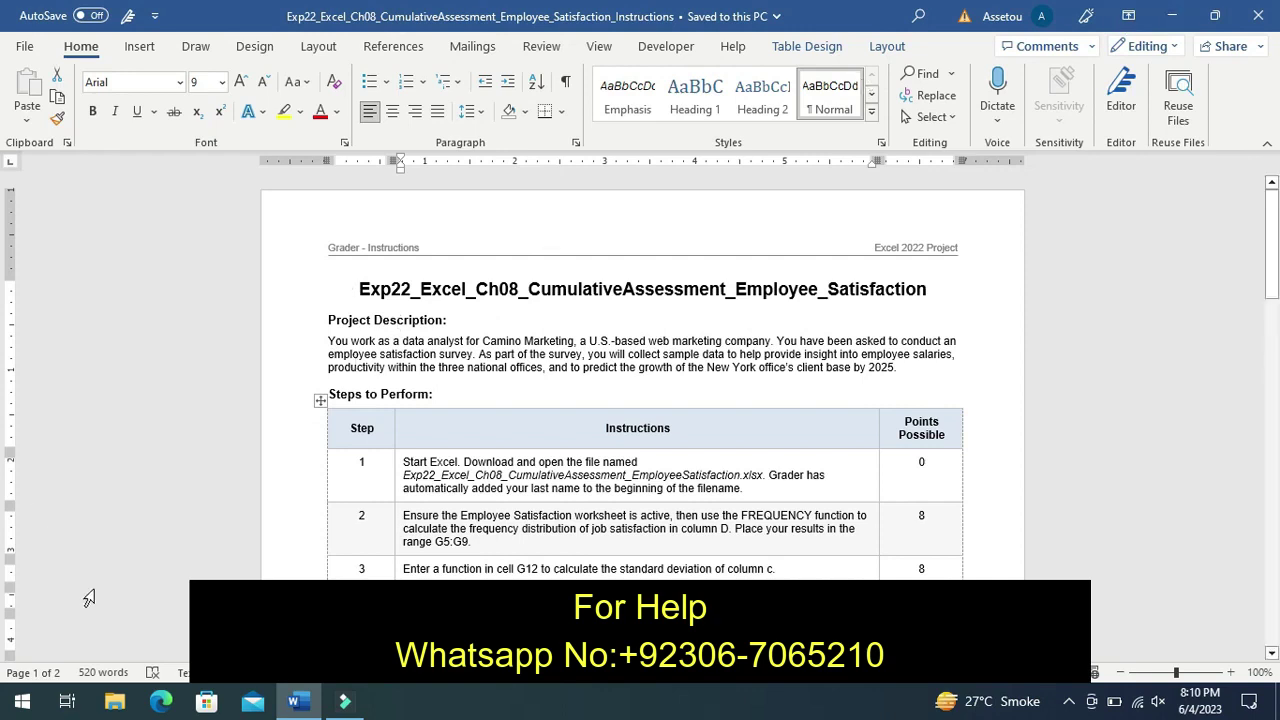
Reopen the CH08 Employee Satisfaction workbook from its folder under Documents in File Explorer.
left_click(115, 702)
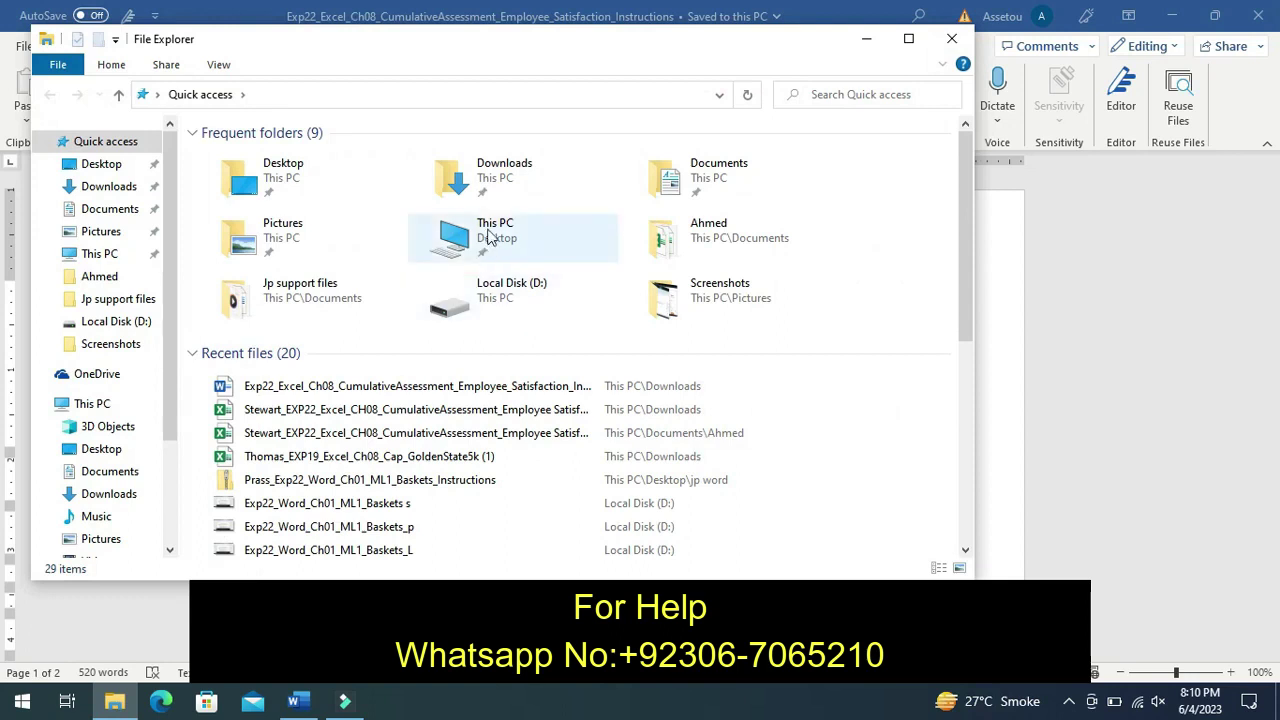
left_click(669, 187)
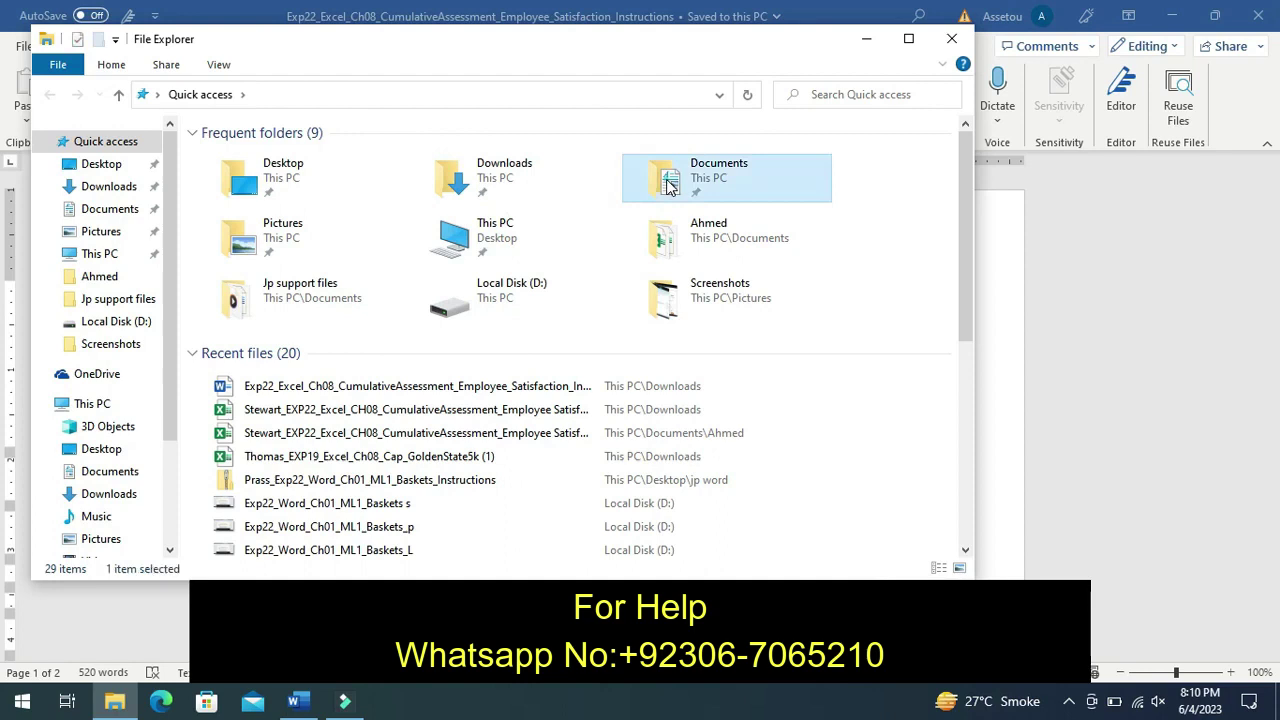
double_click(669, 187)
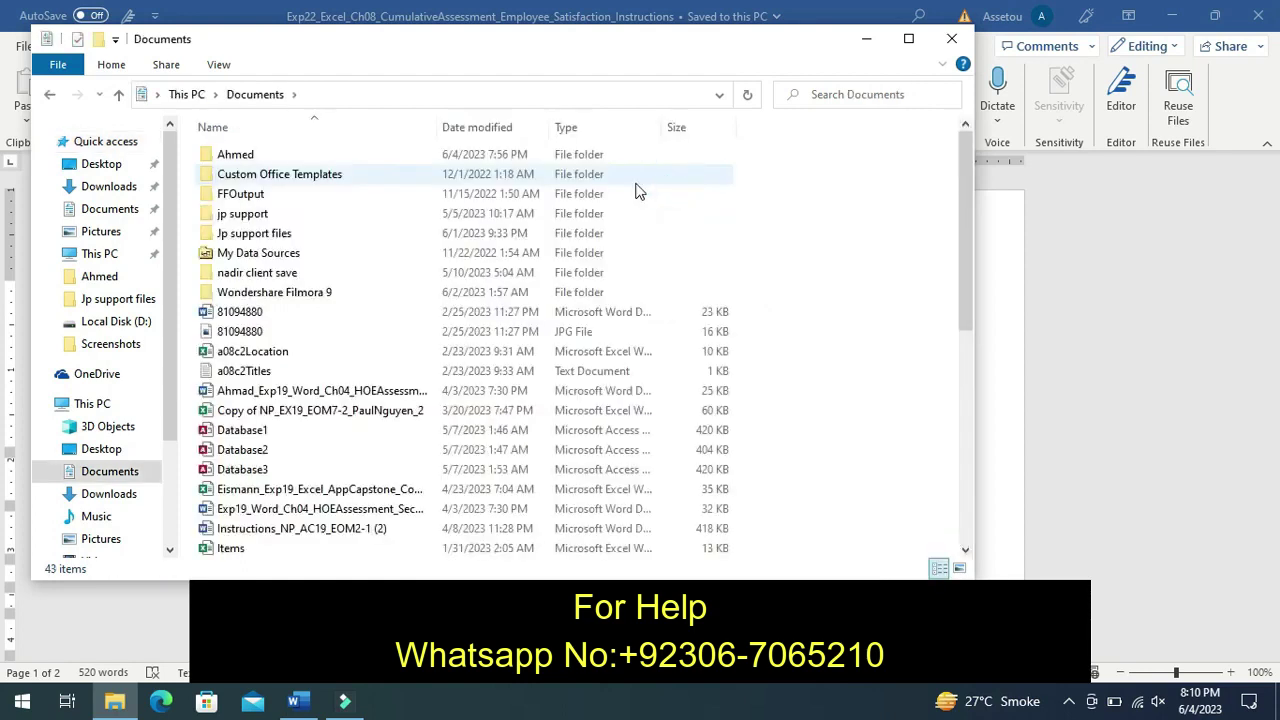
double_click(503, 157)
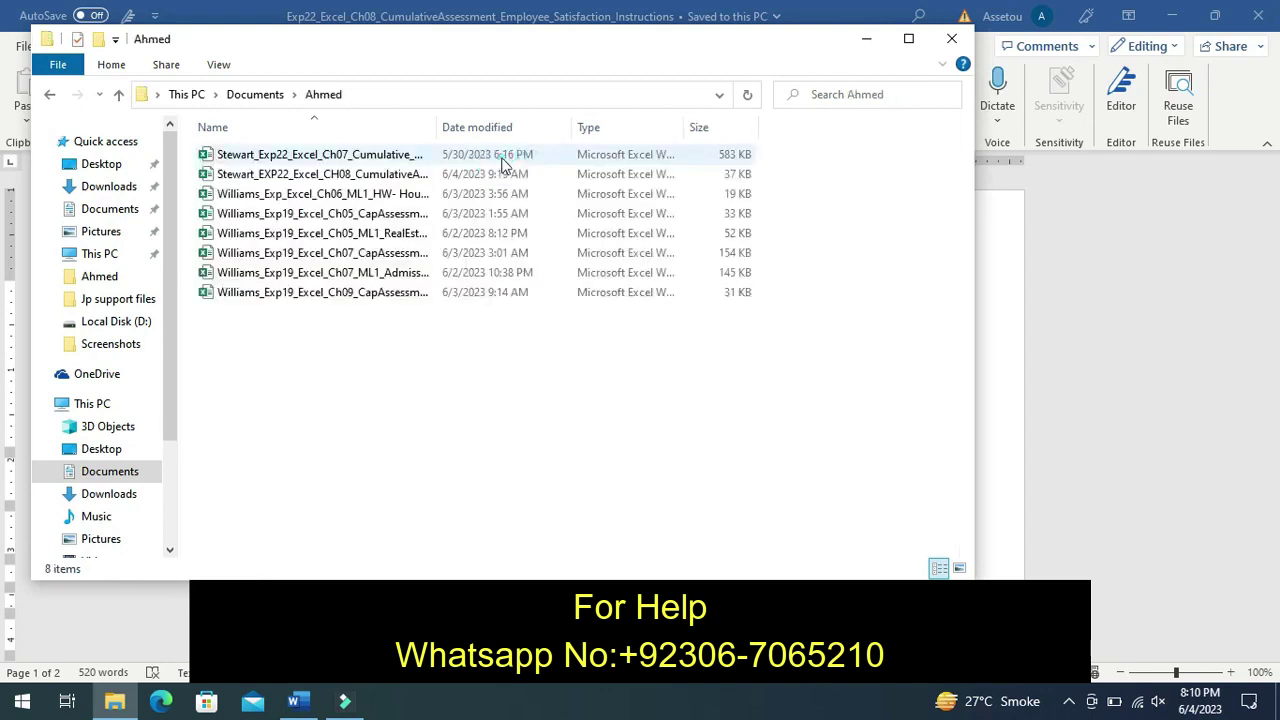
left_click(448, 181)
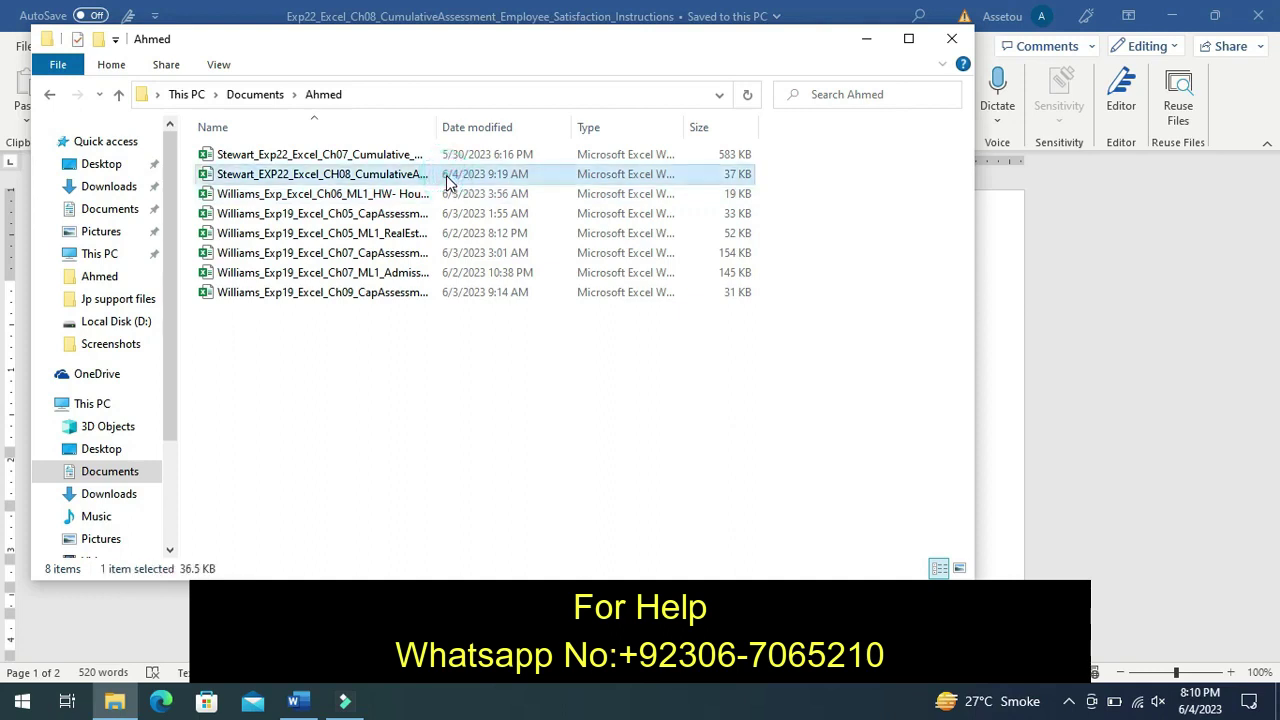
double_click(448, 181)
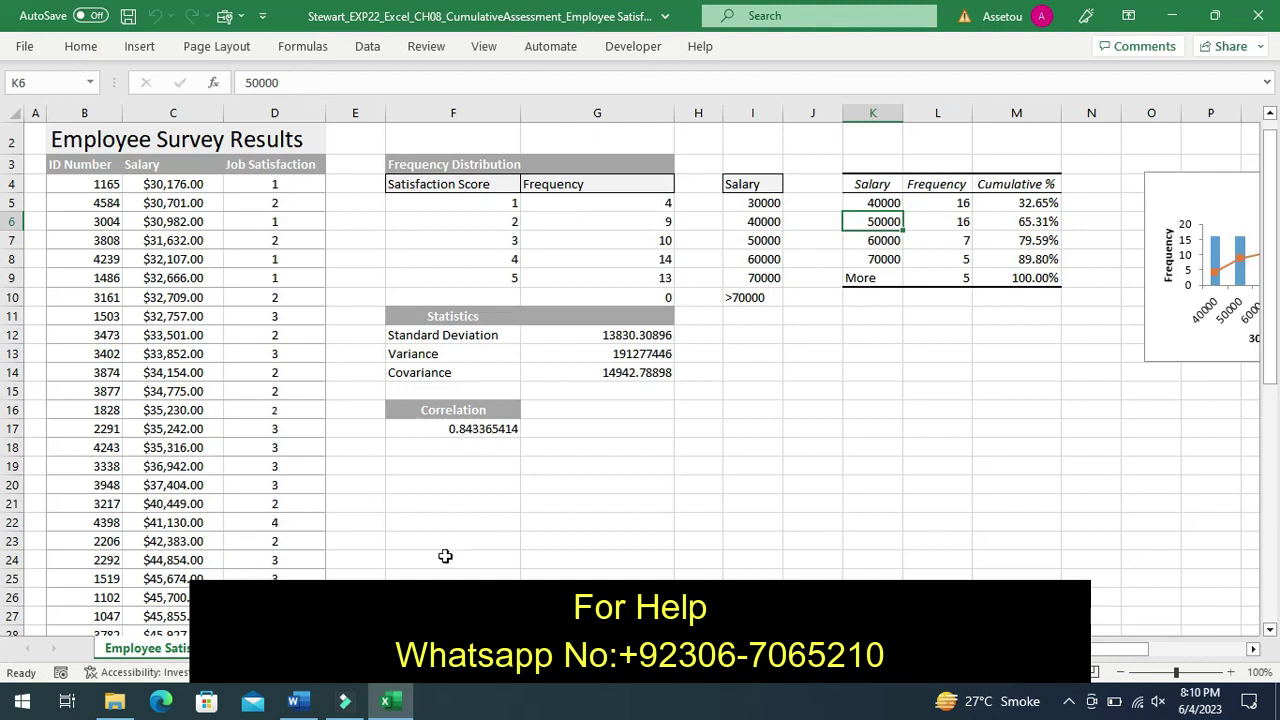
Select G21 and move right along row 21, then go to the Clients by office ANOVA sheet.
left_click(525, 507)
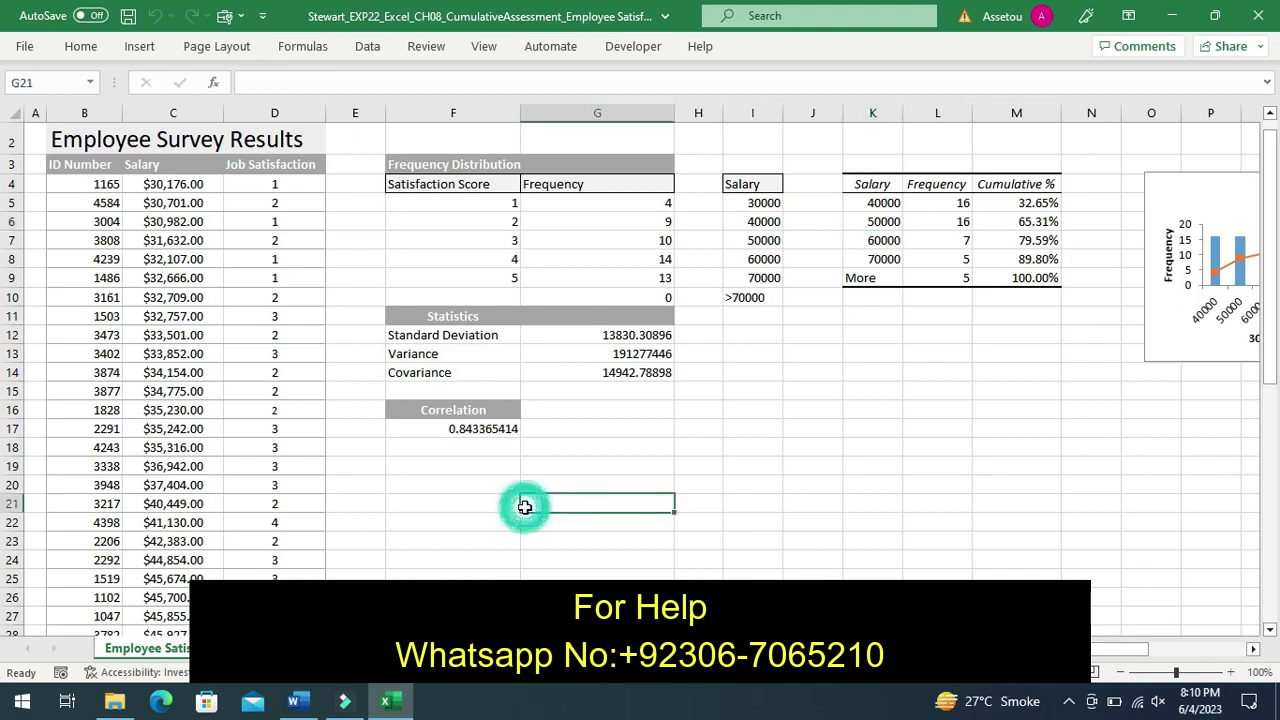
key("Right")
key("Right")
key("Right")
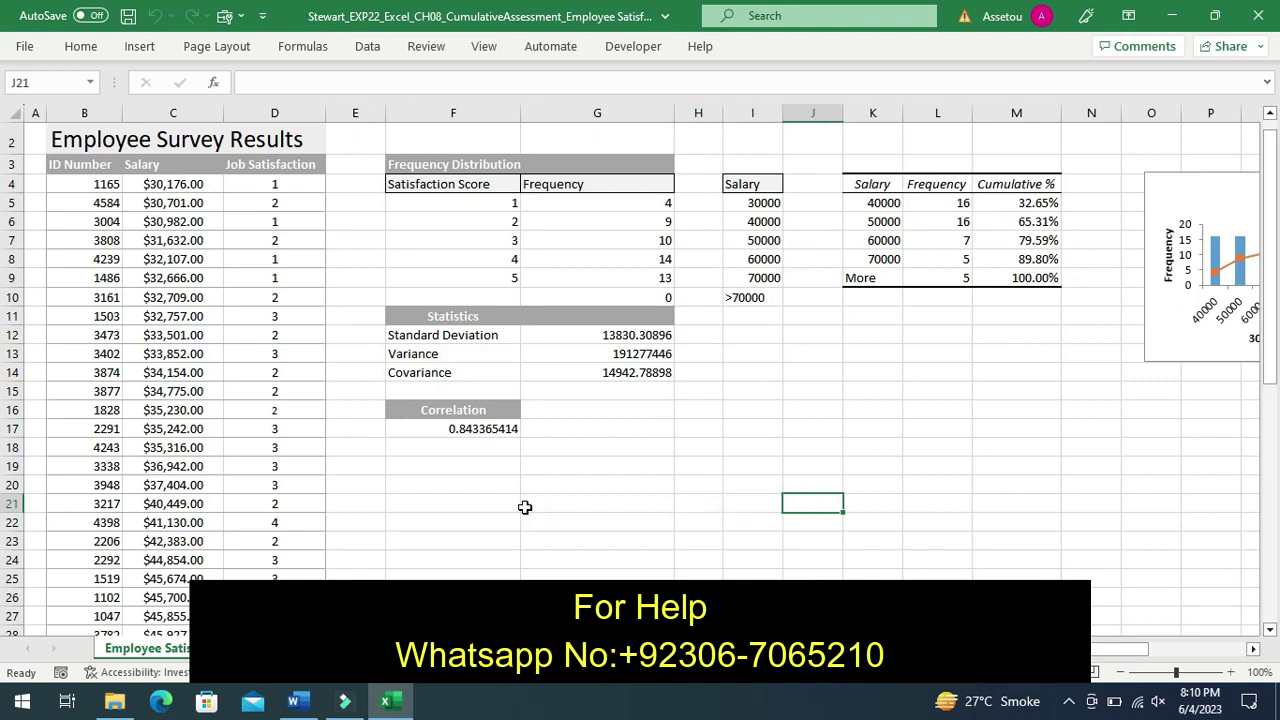
key("Right")
key("Right")
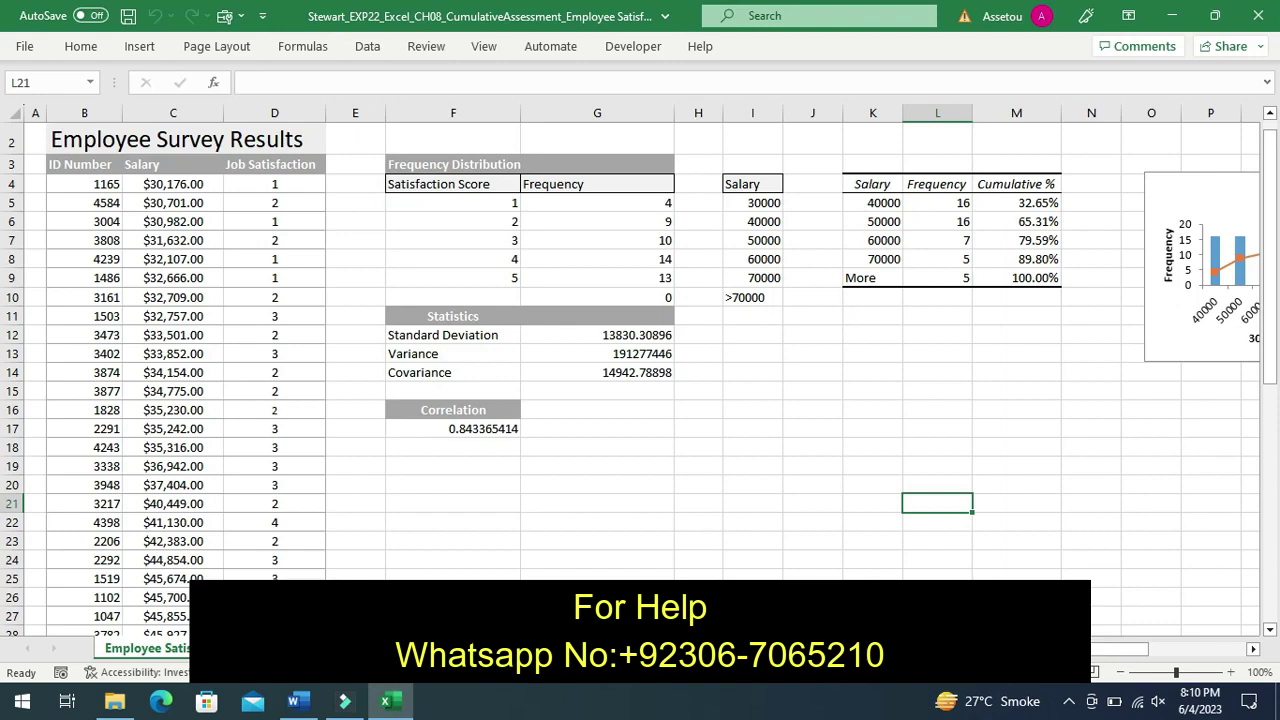
key("ctrl+Page_Down")
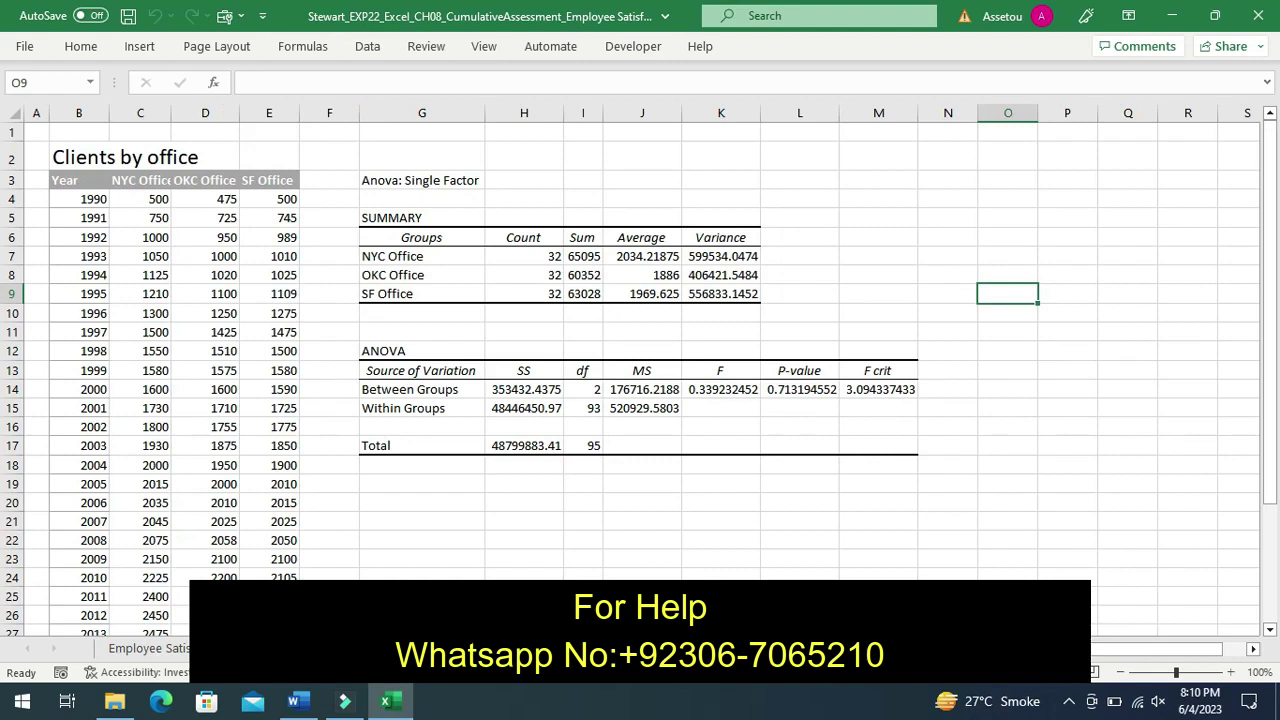
Scroll through the forecast and NYC Office sheets, then return to the Employee Survey Results sheet.
key("ctrl+Page_Up")
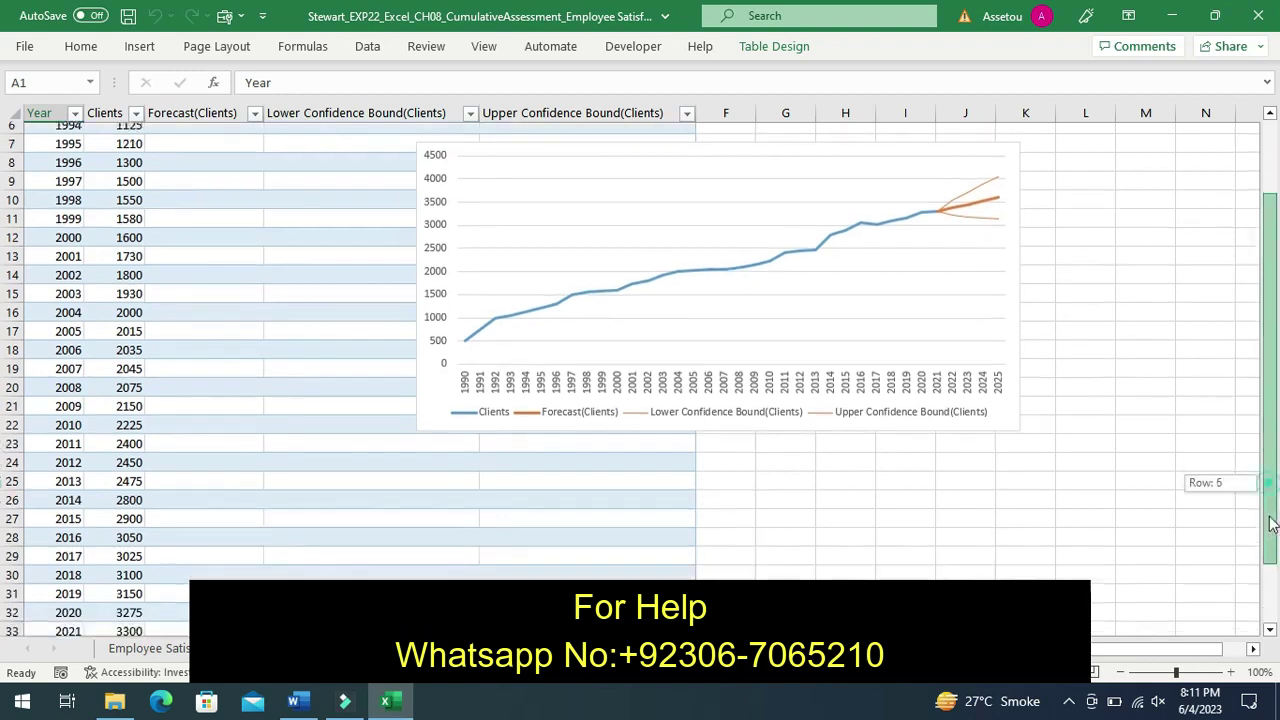
left_click_drag(1272, 490, 1268, 565)
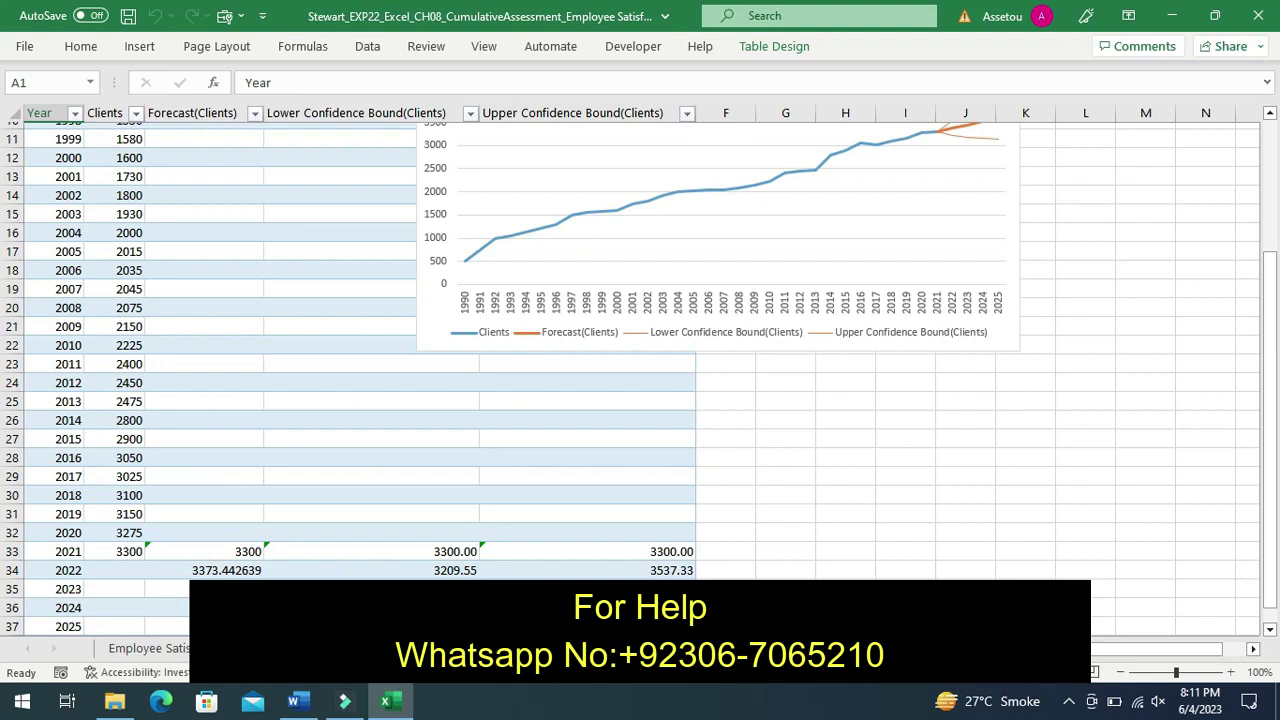
key("ctrl+Page_Down")
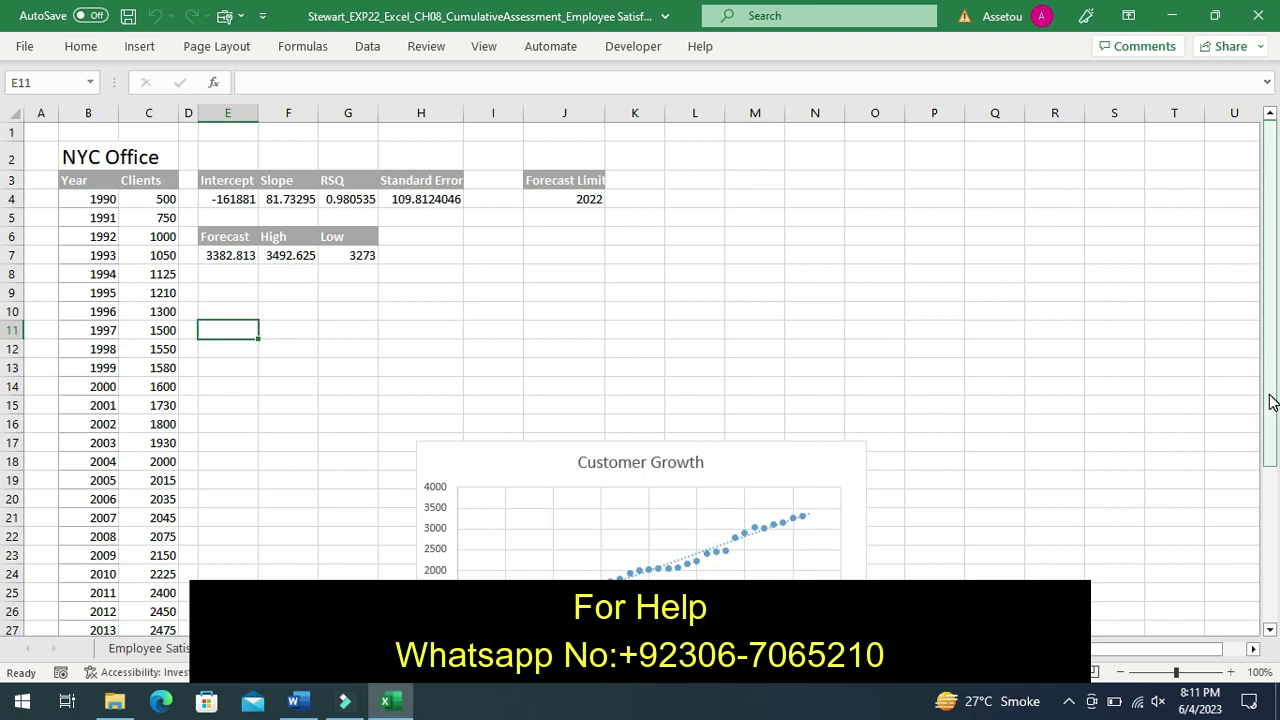
mouse_move(1272, 401)
left_mouse_down()
mouse_move(1272, 553)
mouse_move(1276, 399)
mouse_move(1248, 556)
left_mouse_up()
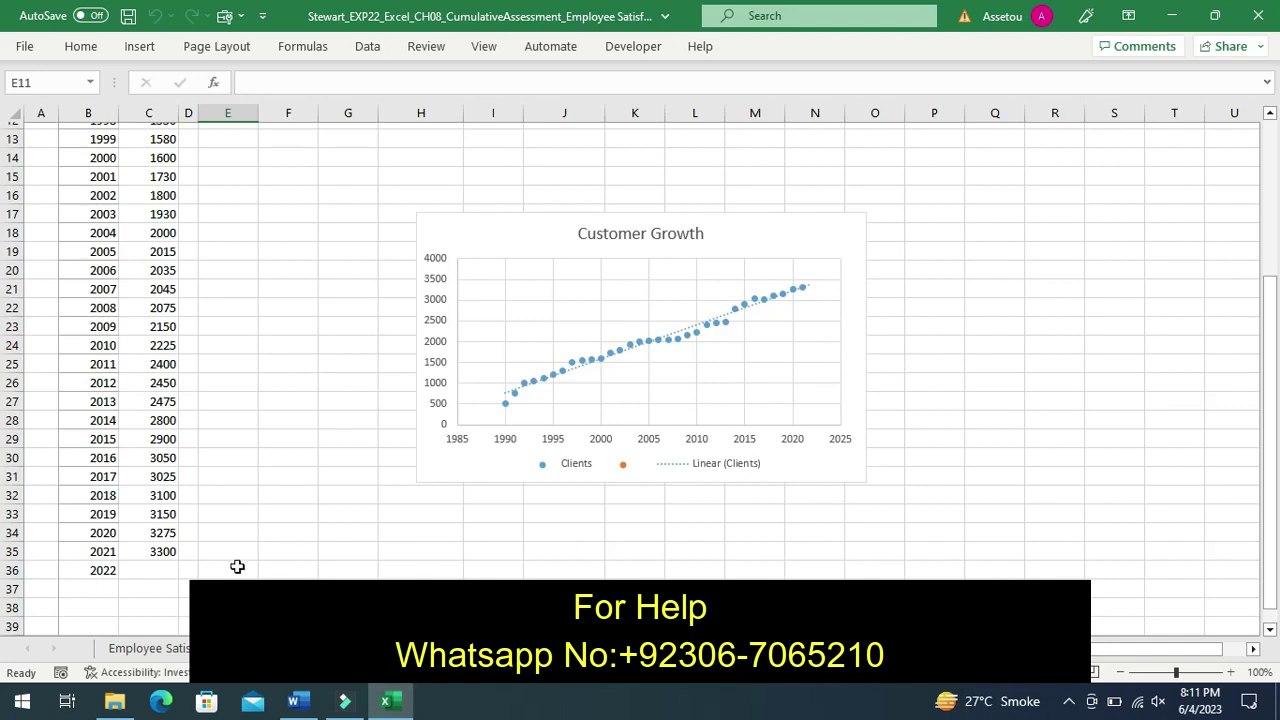
left_click(150, 648)
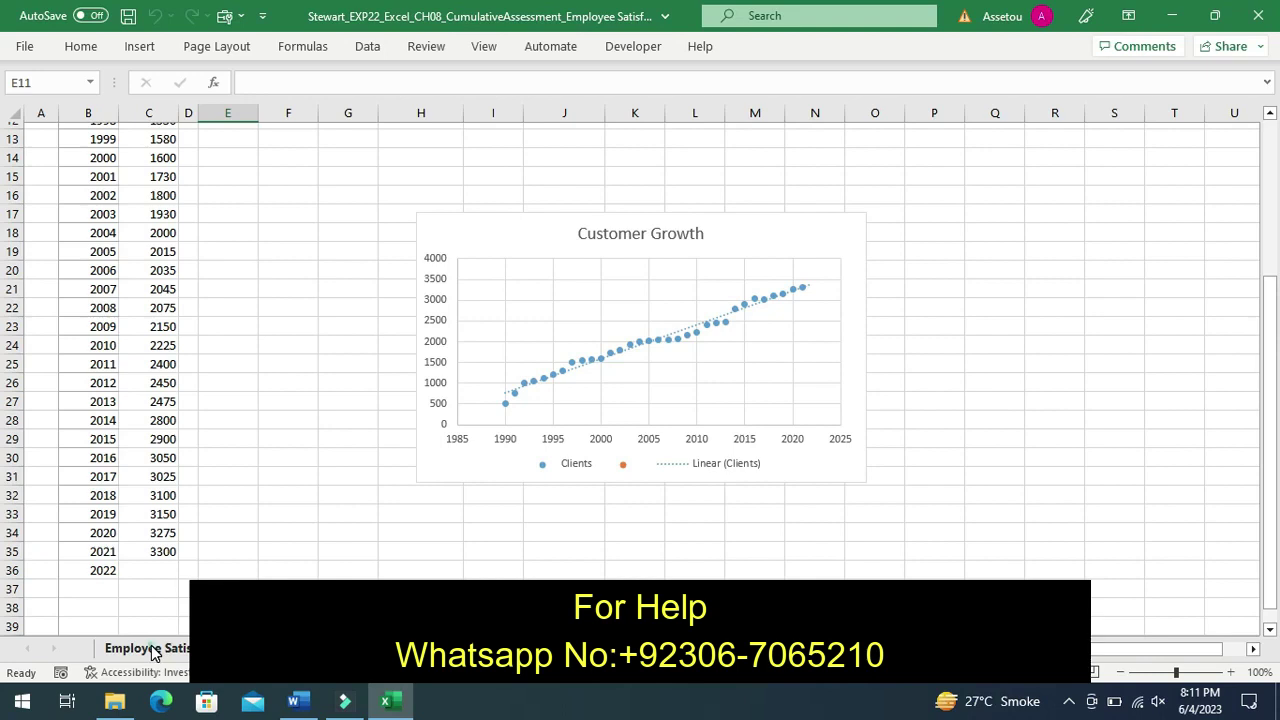